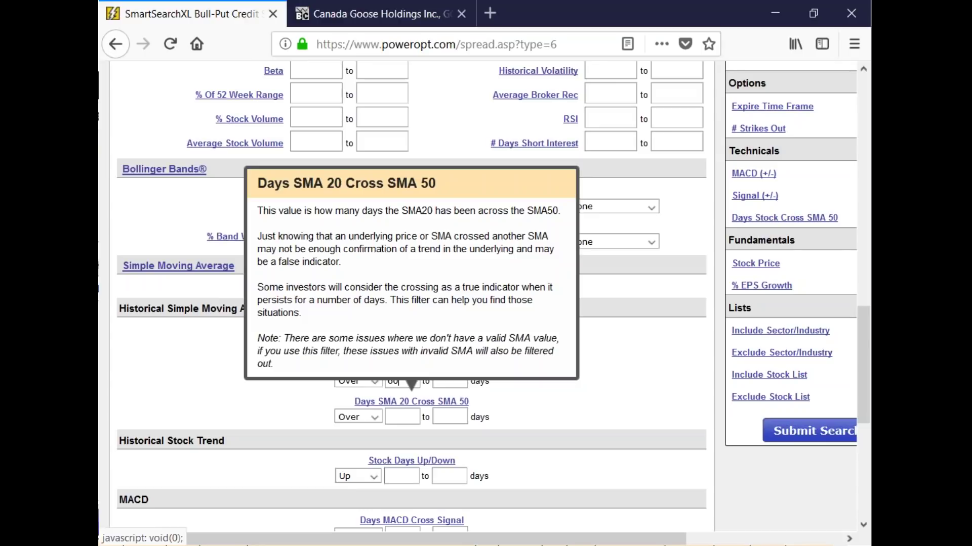
- Set the lower limit of the Days SMA 20 Cross SMA 50 filter to 50 days
{"action": "left_click", "coordinate": [400, 417]}
{"action": "type", "text": "5"}
{"action": "left_click", "coordinate": [441, 419]}
{"action": "type", "text": "0"}
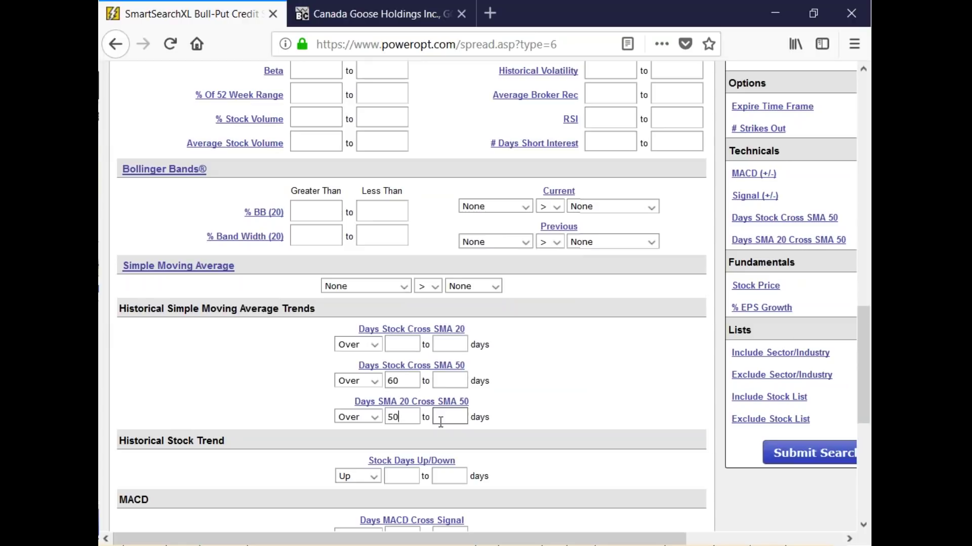
- Require an Average Stock Volume greater than 2000 and submit the bull-put spread search
{"action": "scroll", "coordinate": [477, 318], "scroll_direction": "down", "scroll_amount": 3}
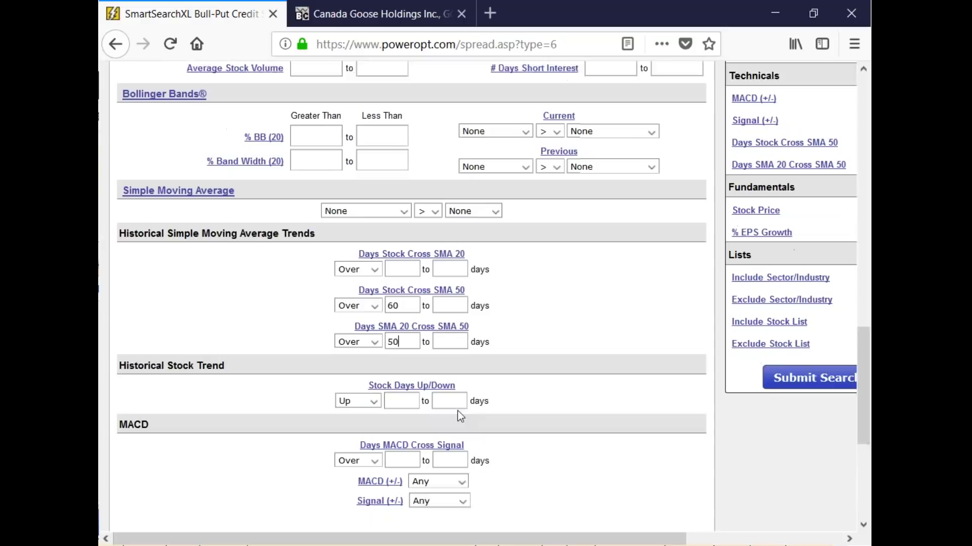
{"action": "scroll", "coordinate": [460, 415], "scroll_direction": "down", "scroll_amount": 1}
{"action": "left_click", "coordinate": [419, 443]}
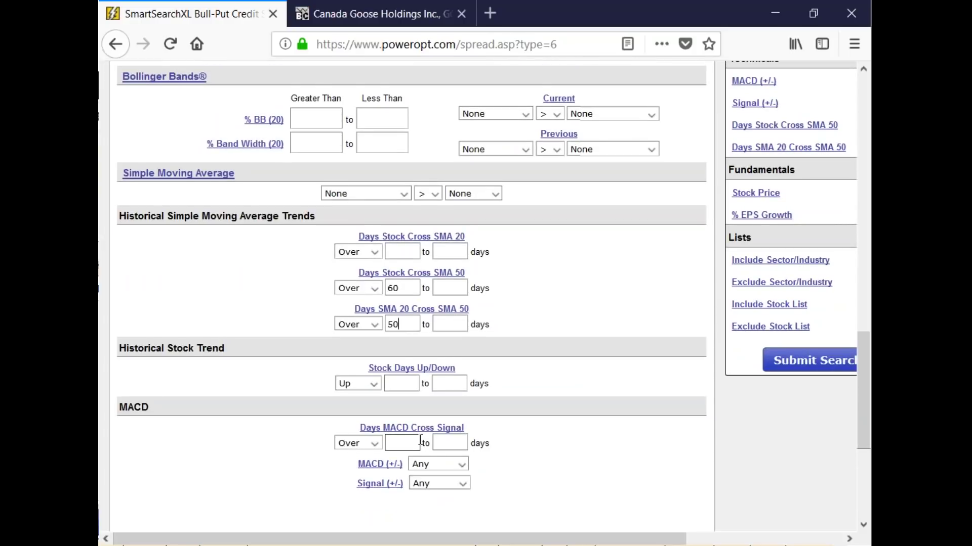
{"action": "scroll", "coordinate": [419, 443], "scroll_direction": "up", "scroll_amount": 4}
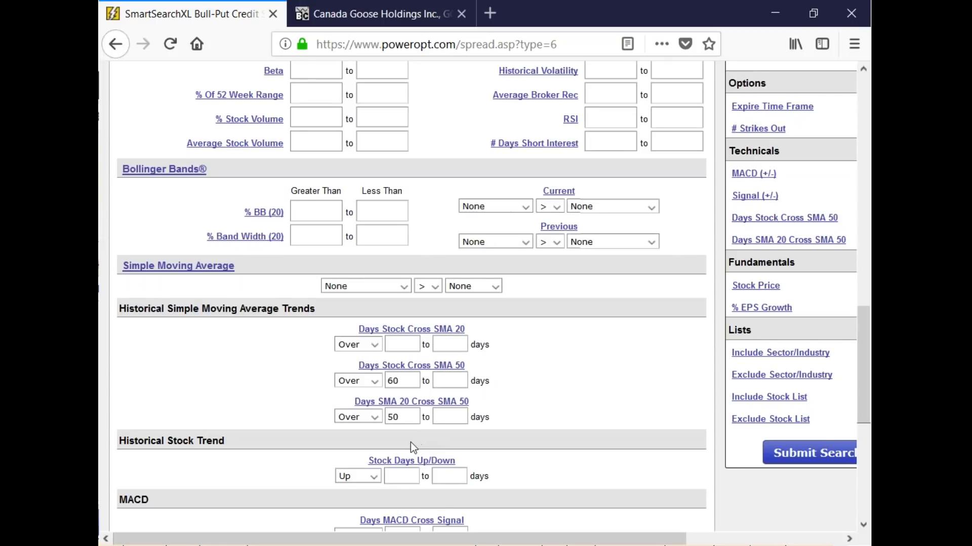
{"action": "scroll", "coordinate": [411, 442], "scroll_direction": "up", "scroll_amount": 4}
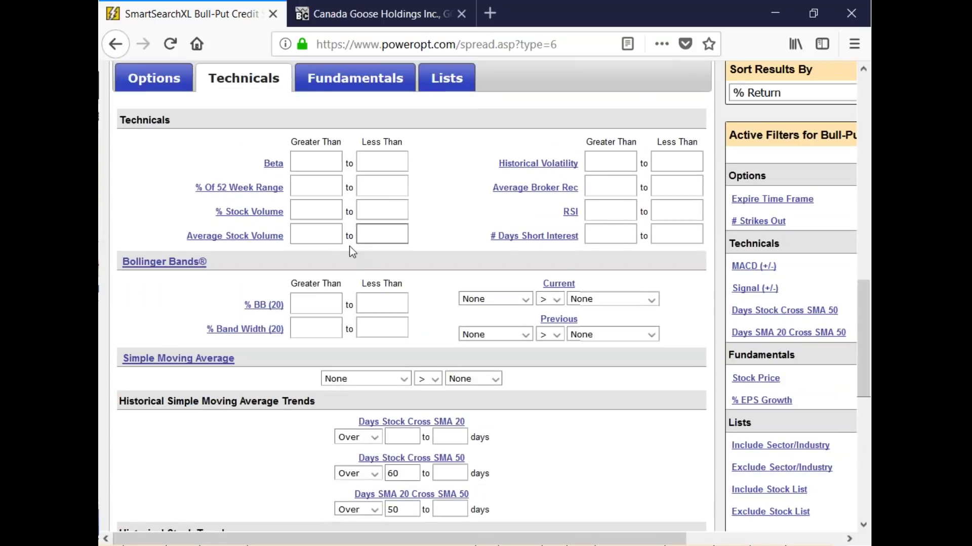
{"action": "left_click", "coordinate": [319, 239]}
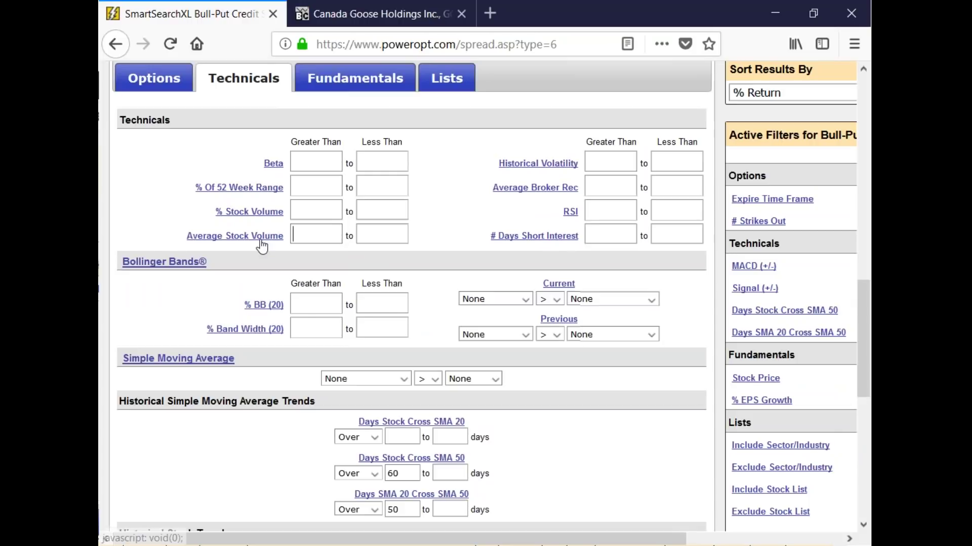
{"action": "mouse_move", "coordinate": [261, 247]}
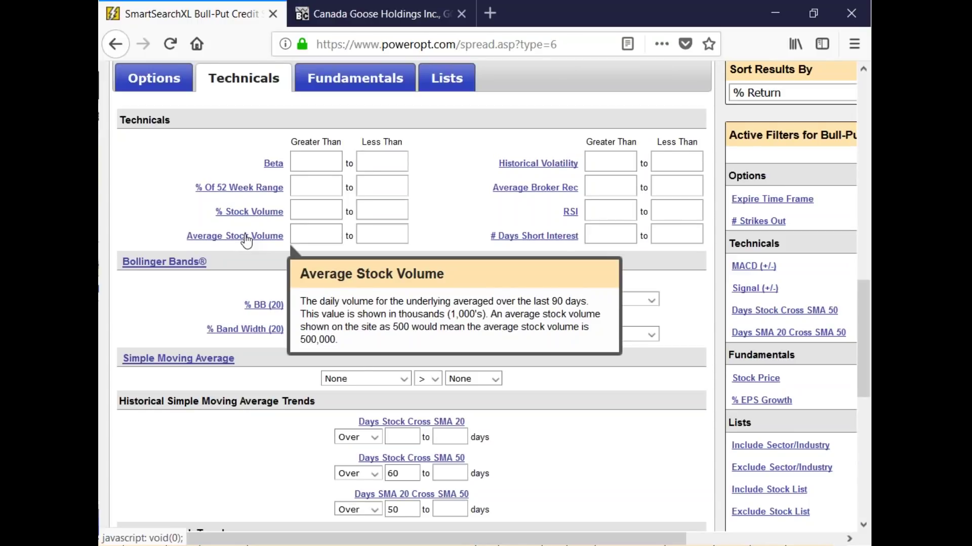
{"action": "type", "text": "2000"}
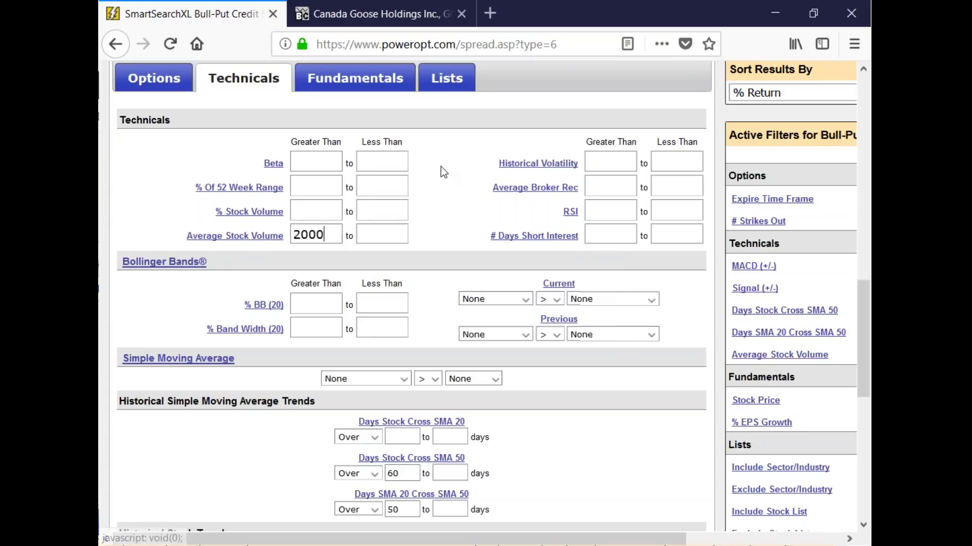
{"action": "scroll", "coordinate": [441, 199], "scroll_direction": "up", "scroll_amount": 3}
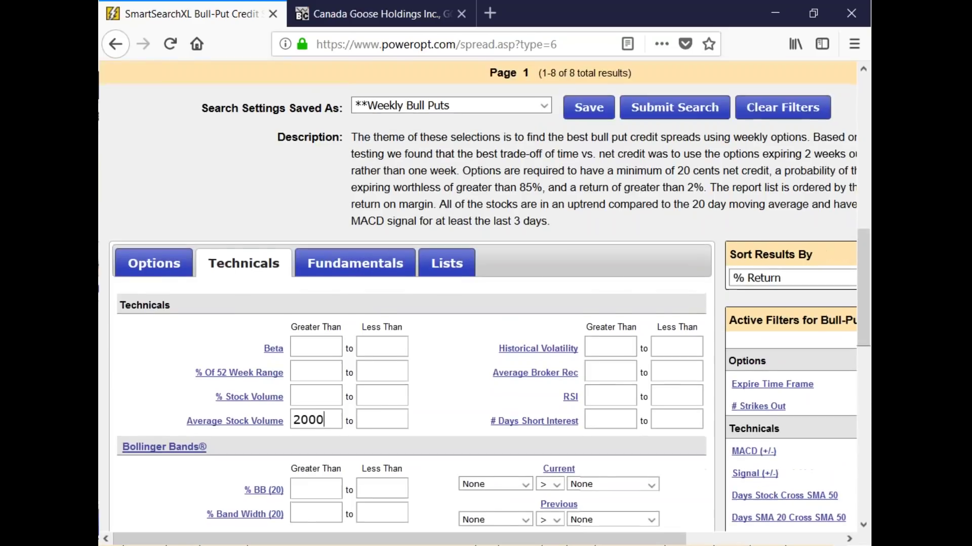
{"action": "left_click", "coordinate": [681, 114]}
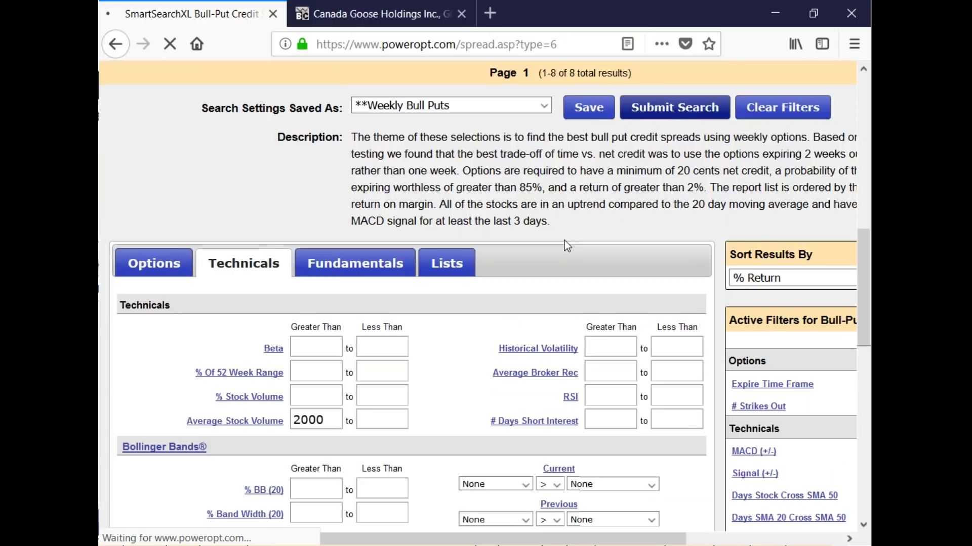
- Review the spread search results, checking the expiration and strike values and the repeated stock symbols
{"action": "scroll", "coordinate": [564, 240], "scroll_direction": "down", "scroll_amount": 3}
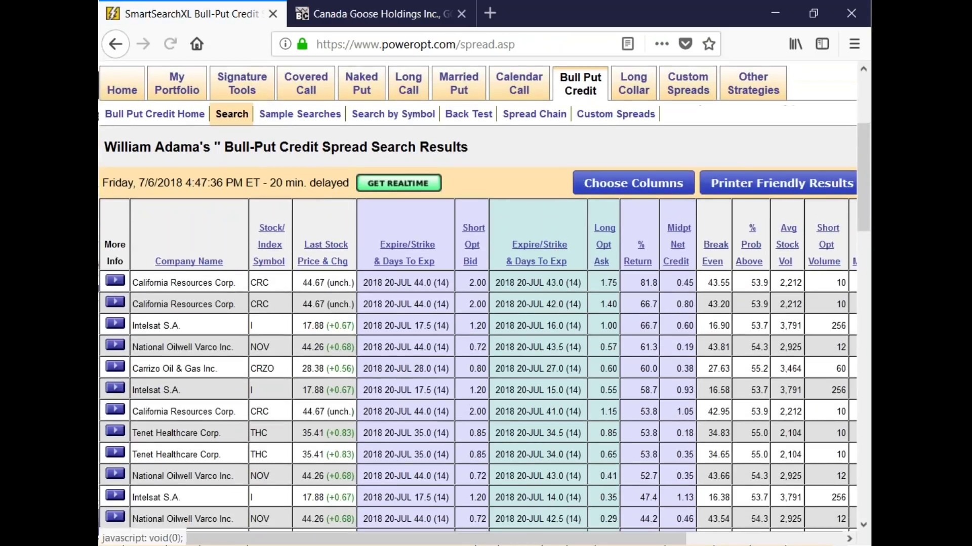
{"action": "scroll", "coordinate": [416, 210], "scroll_direction": "down", "scroll_amount": 3}
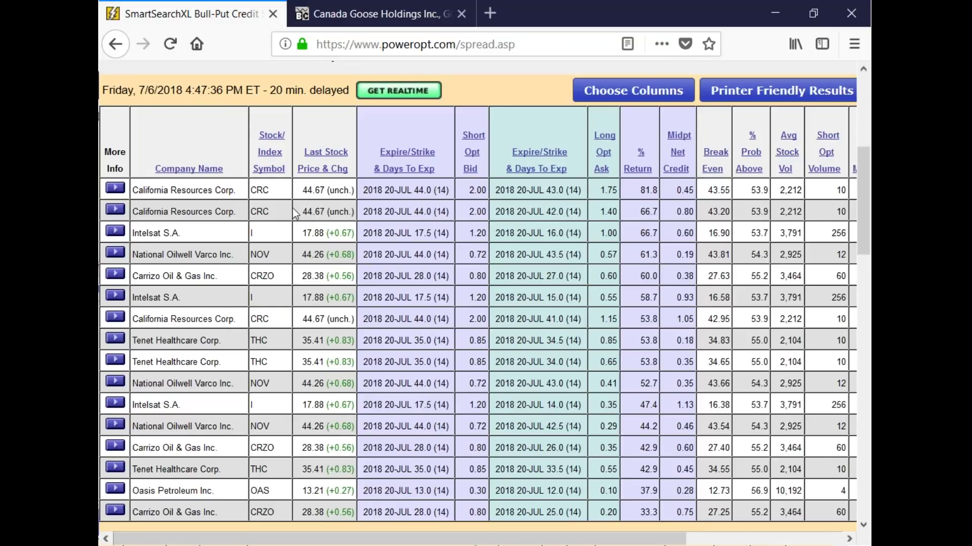
{"action": "left_click_drag", "start_coordinate": [390, 212], "coordinate": [431, 213]}
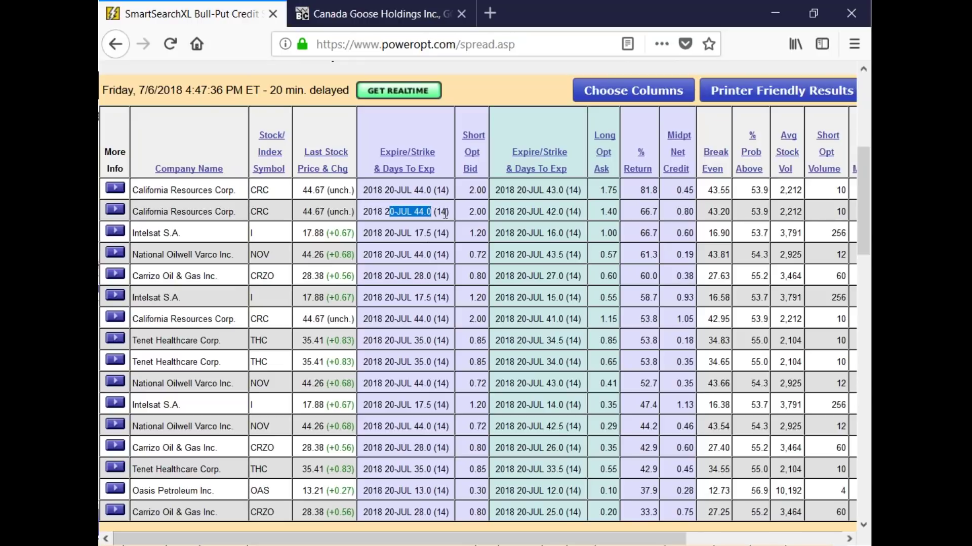
{"action": "scroll", "coordinate": [445, 214], "scroll_direction": "up", "scroll_amount": 3}
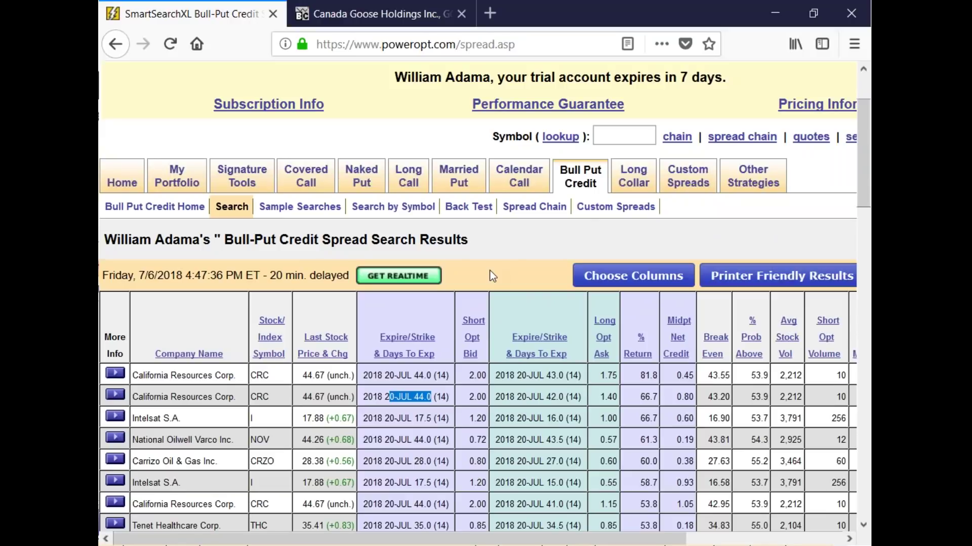
{"action": "scroll", "coordinate": [489, 271], "scroll_direction": "down", "scroll_amount": 5}
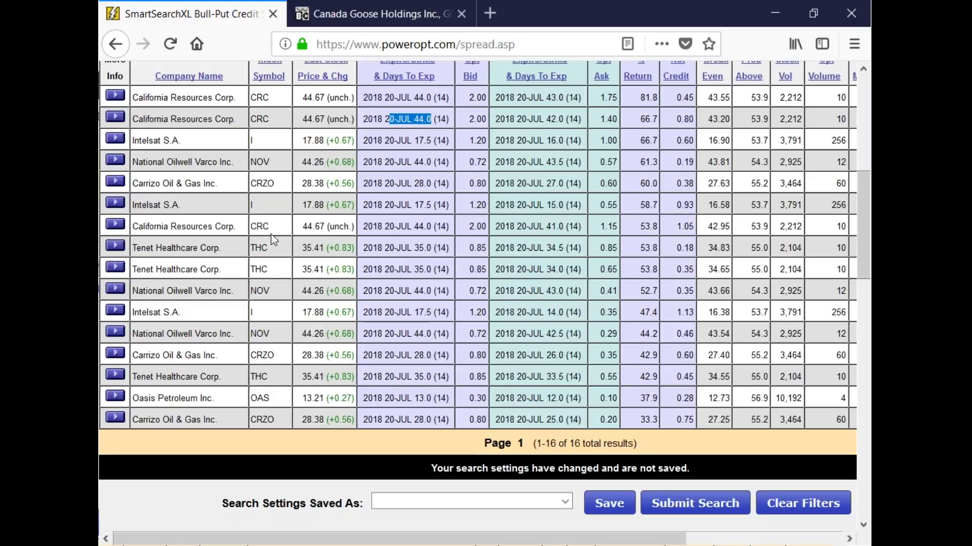
{"action": "left_click_drag", "start_coordinate": [272, 234], "coordinate": [263, 229]}
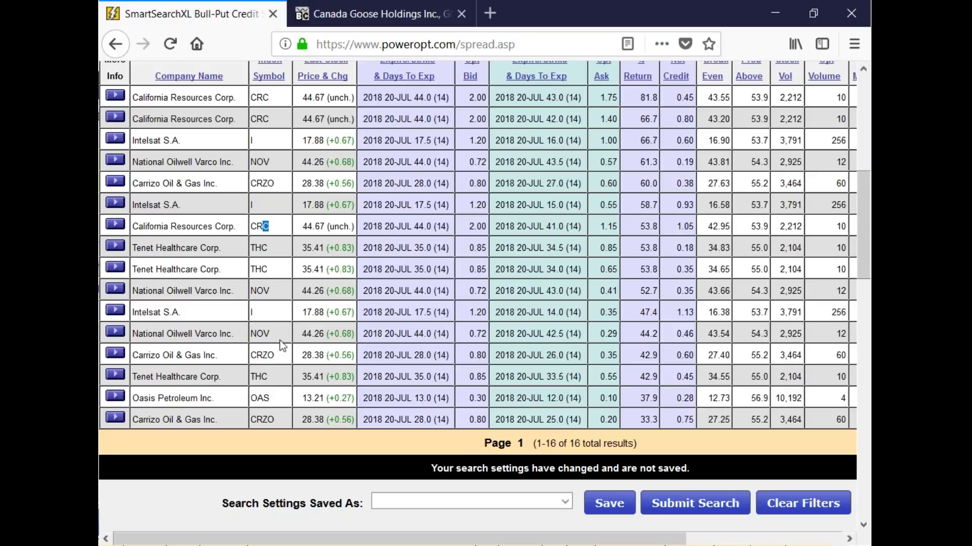
- Limit the search to one result per security and submit it again
{"action": "scroll", "coordinate": [333, 372], "scroll_direction": "down", "scroll_amount": 15}
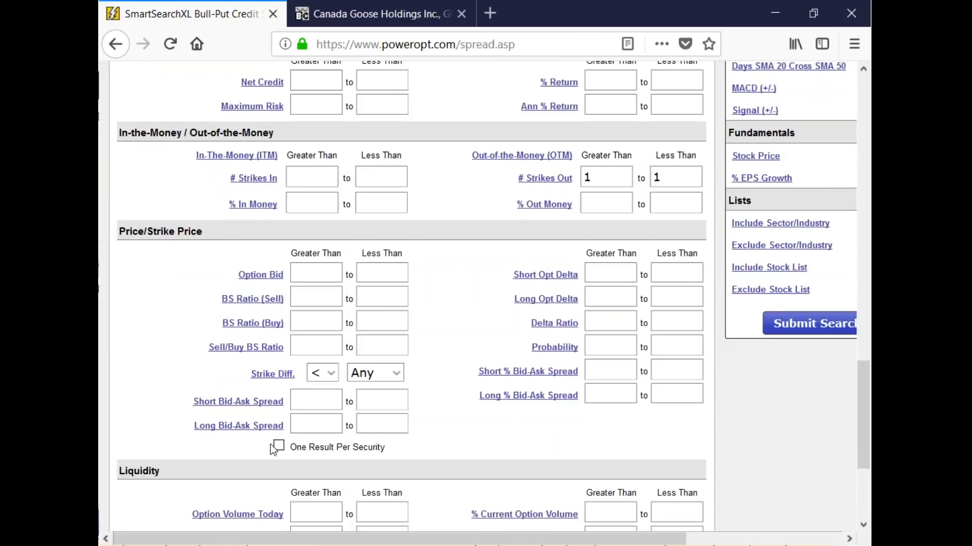
{"action": "left_click", "coordinate": [273, 444]}
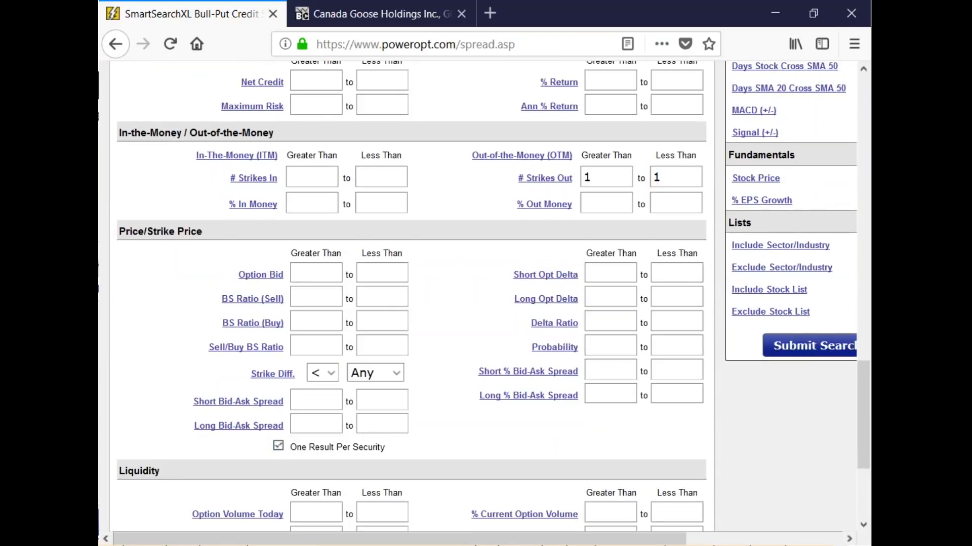
{"action": "left_click", "coordinate": [808, 346]}
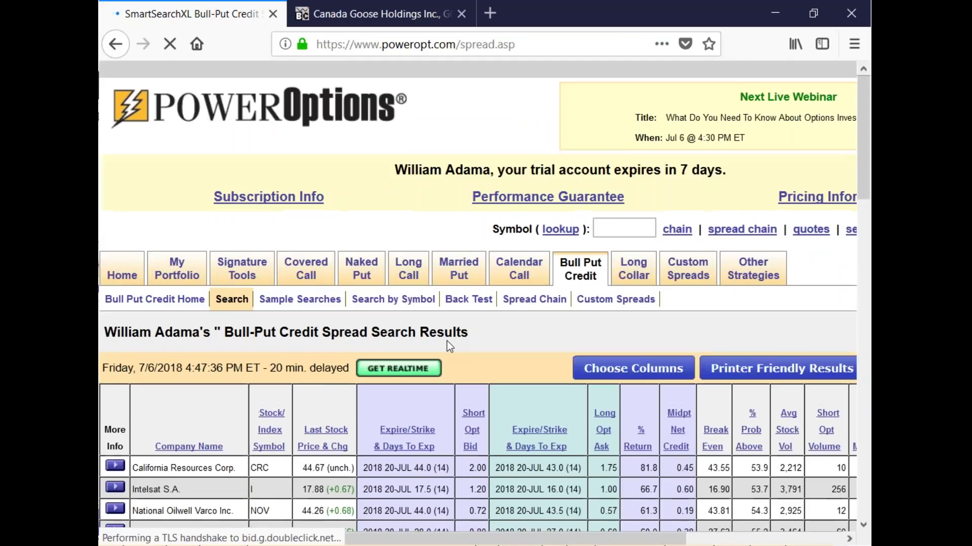
- Look over the filtered results and open the Stock Research page for California Resources Corp
{"action": "scroll", "coordinate": [383, 376], "scroll_direction": "down", "scroll_amount": 3}
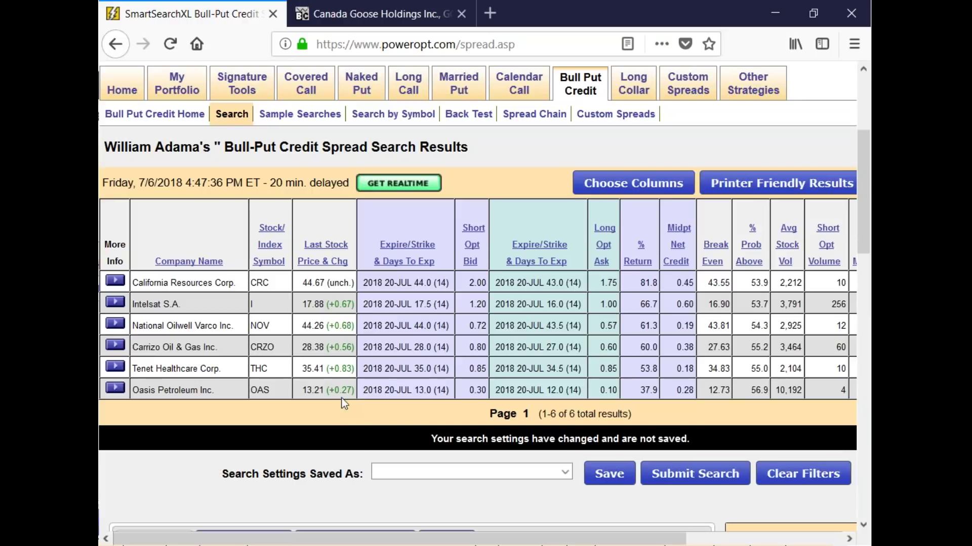
{"action": "scroll", "coordinate": [472, 217], "scroll_direction": "up", "scroll_amount": 3}
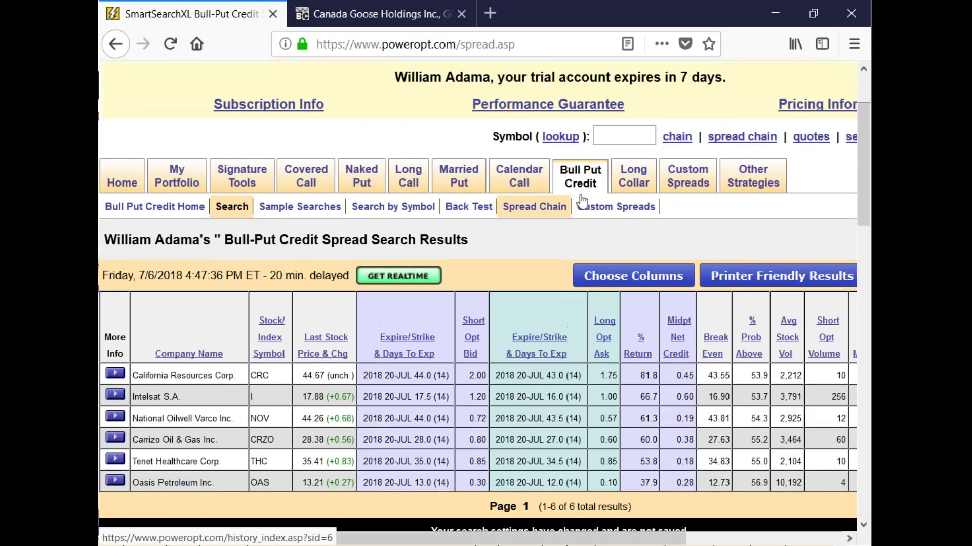
{"action": "scroll", "coordinate": [364, 382], "scroll_direction": "down", "scroll_amount": 3}
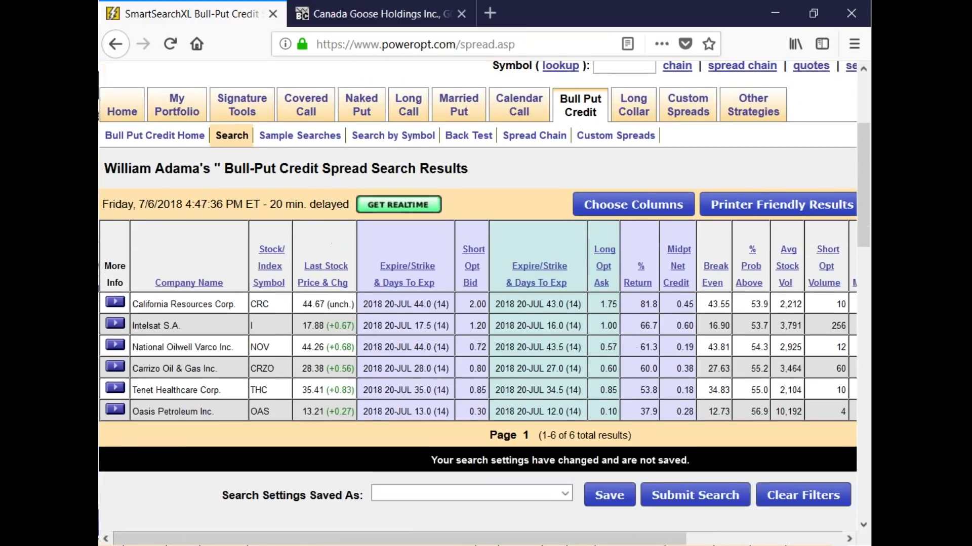
{"action": "scroll", "coordinate": [125, 285], "scroll_direction": "down", "scroll_amount": 1}
{"action": "left_click", "coordinate": [123, 280]}
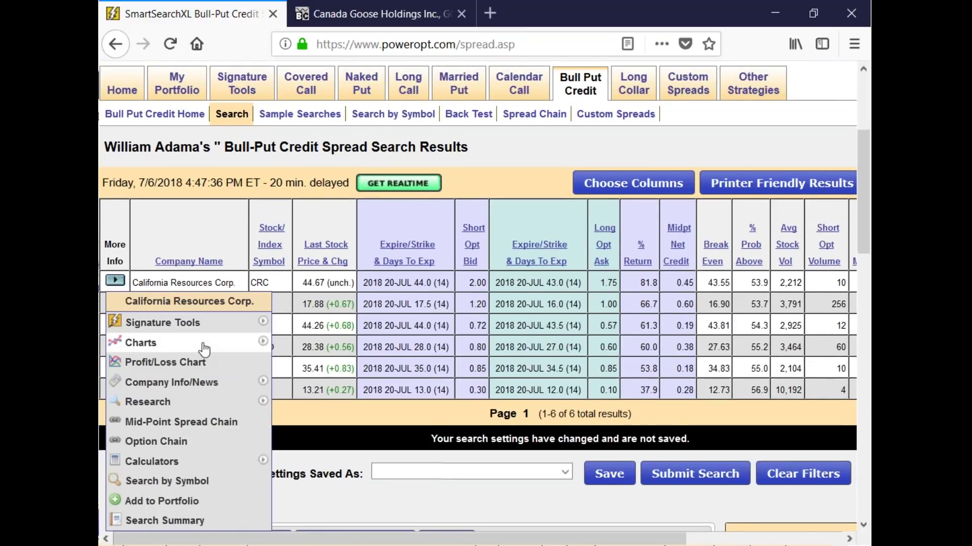
{"action": "scroll", "coordinate": [204, 350], "scroll_direction": "down", "scroll_amount": 3}
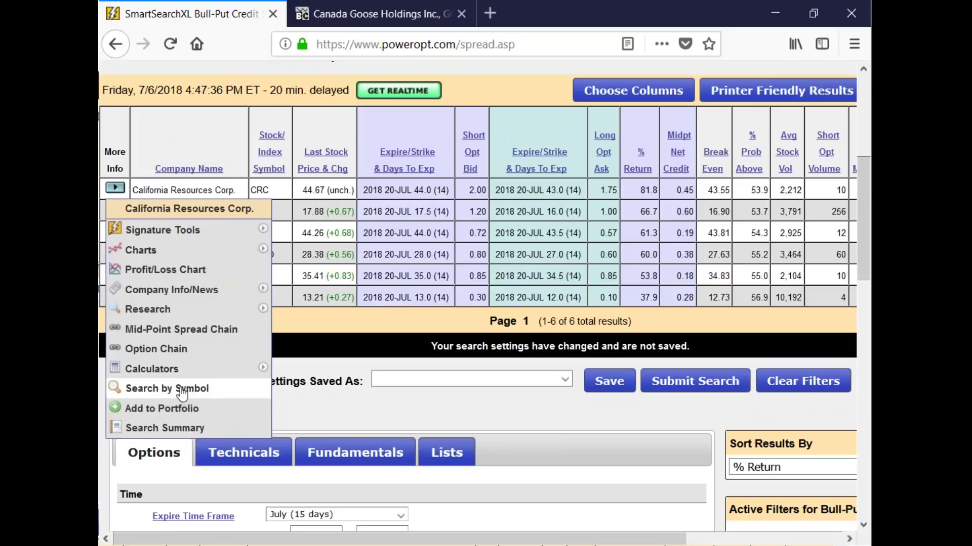
{"action": "mouse_move", "coordinate": [195, 310]}
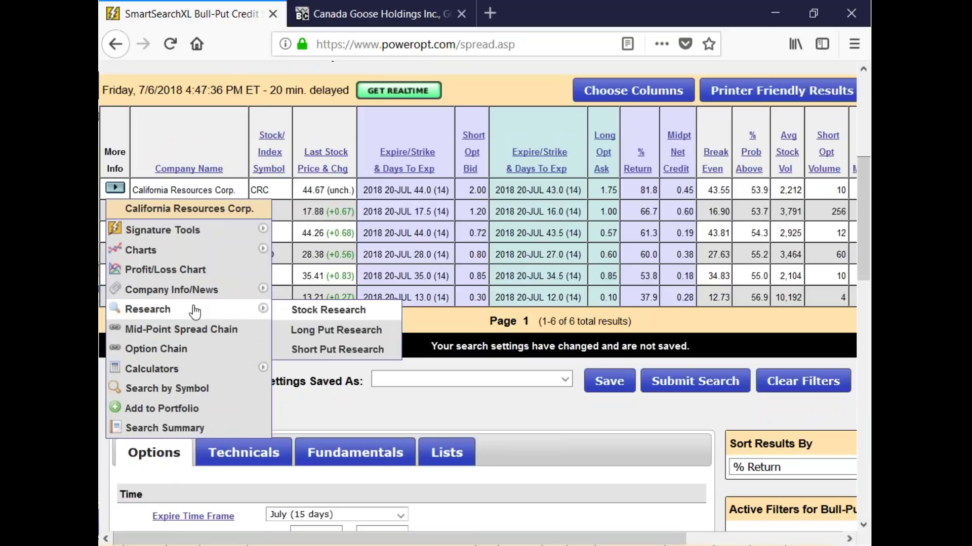
{"action": "left_click", "coordinate": [303, 315]}
- Check the stock's days above SMA 50, days SMA 20 above SMA 50, % EPSG, average volume and 50-day volatility
{"action": "scroll", "coordinate": [636, 375], "scroll_direction": "down", "scroll_amount": 8}
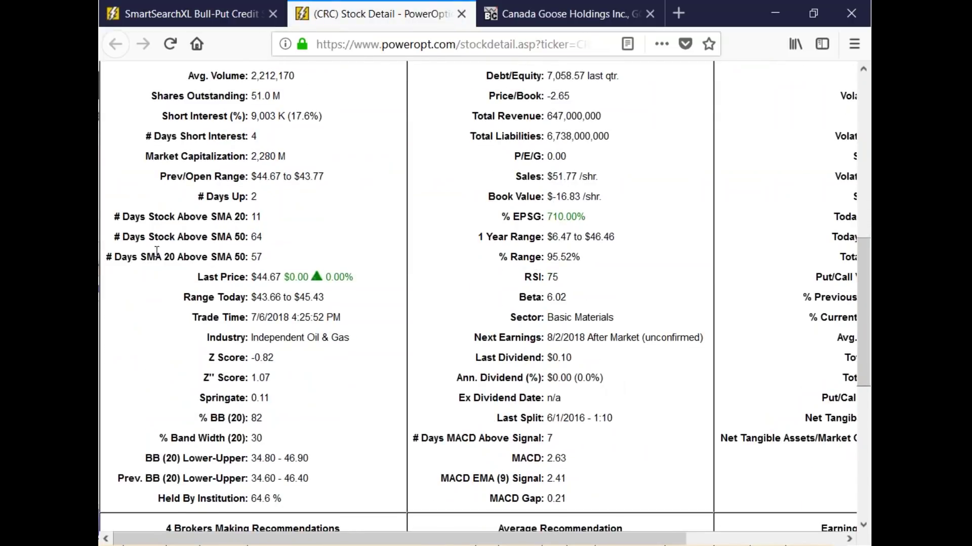
{"action": "left_click_drag", "start_coordinate": [155, 237], "coordinate": [262, 238]}
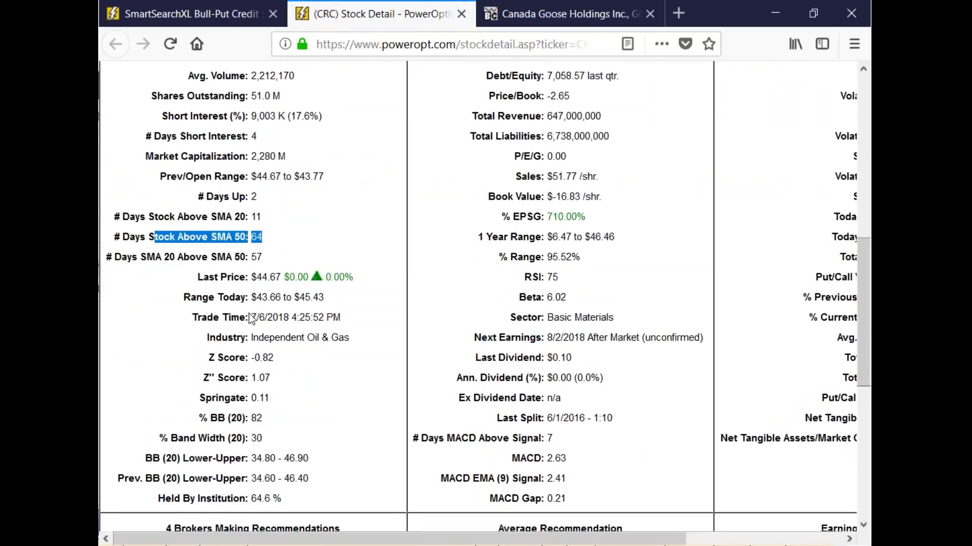
{"action": "left_click_drag", "start_coordinate": [142, 258], "coordinate": [262, 257]}
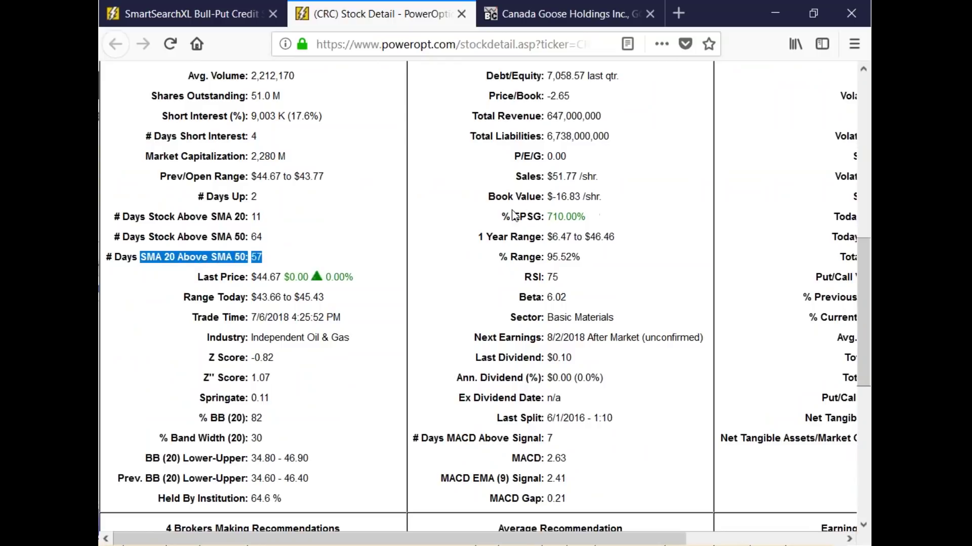
{"action": "left_click_drag", "start_coordinate": [519, 217], "coordinate": [587, 217]}
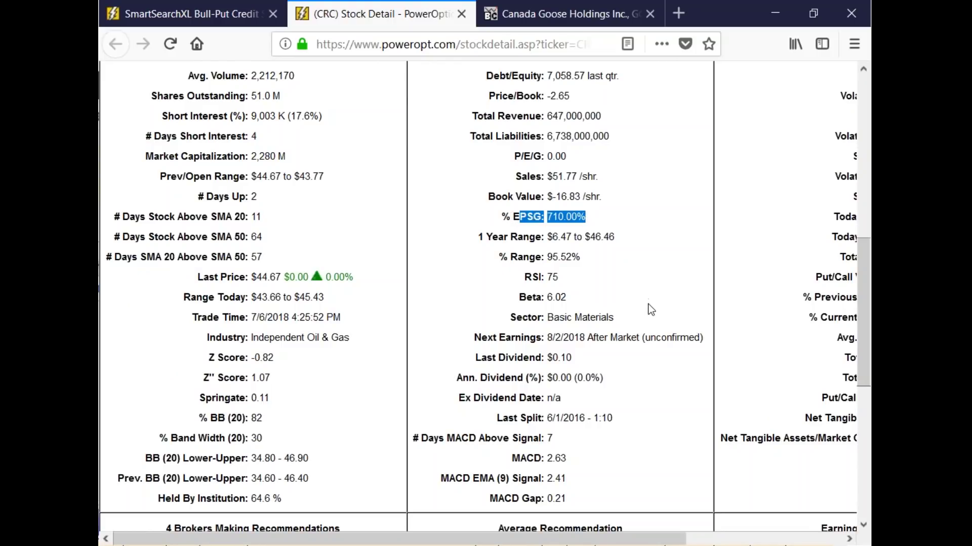
{"action": "scroll", "coordinate": [638, 324], "scroll_direction": "up", "scroll_amount": 3}
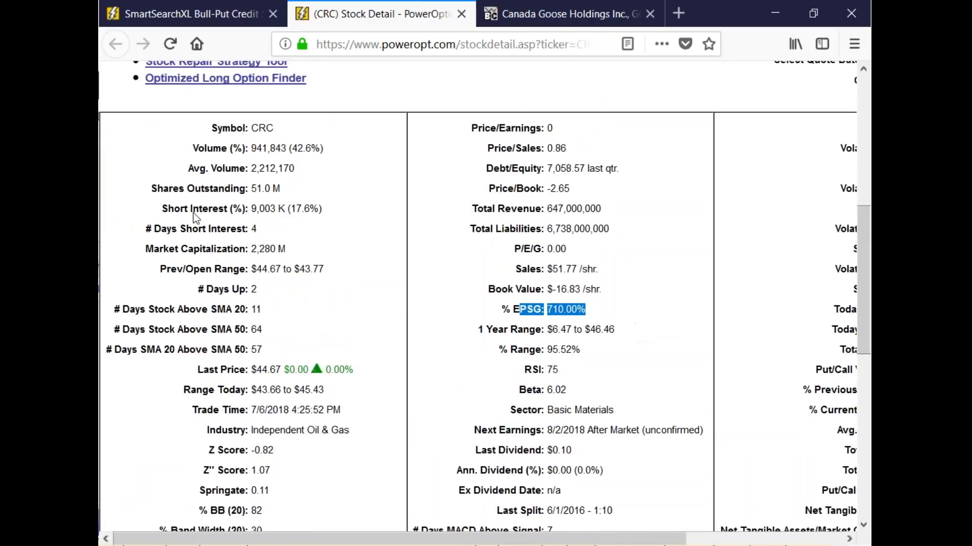
{"action": "left_click_drag", "start_coordinate": [248, 168], "coordinate": [295, 169]}
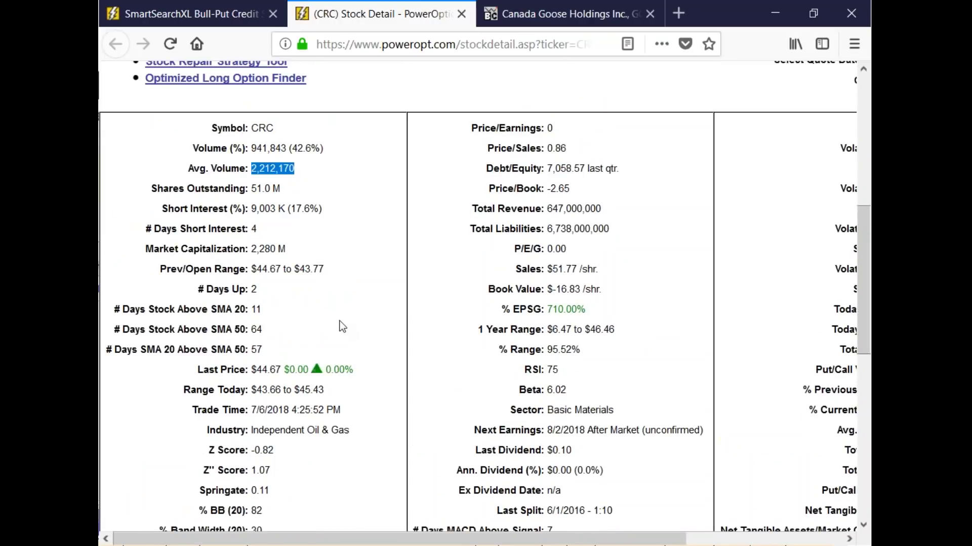
{"action": "left_click_drag", "start_coordinate": [617, 532], "coordinate": [775, 532]}
{"action": "left_click_drag", "start_coordinate": [741, 189], "coordinate": [760, 188]}
{"action": "scroll", "coordinate": [783, 279], "scroll_direction": "up", "scroll_amount": 4}
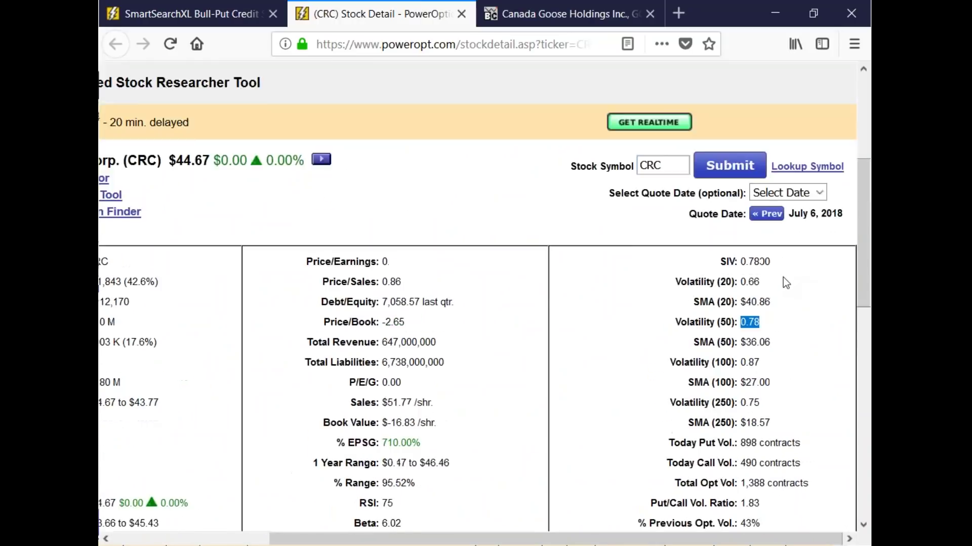
- Return to the bull-put spread search, limit historical volatility to less than .35, and submit the search again
{"action": "left_click", "coordinate": [158, 14]}
{"action": "scroll", "coordinate": [356, 329], "scroll_direction": "down", "scroll_amount": 5}
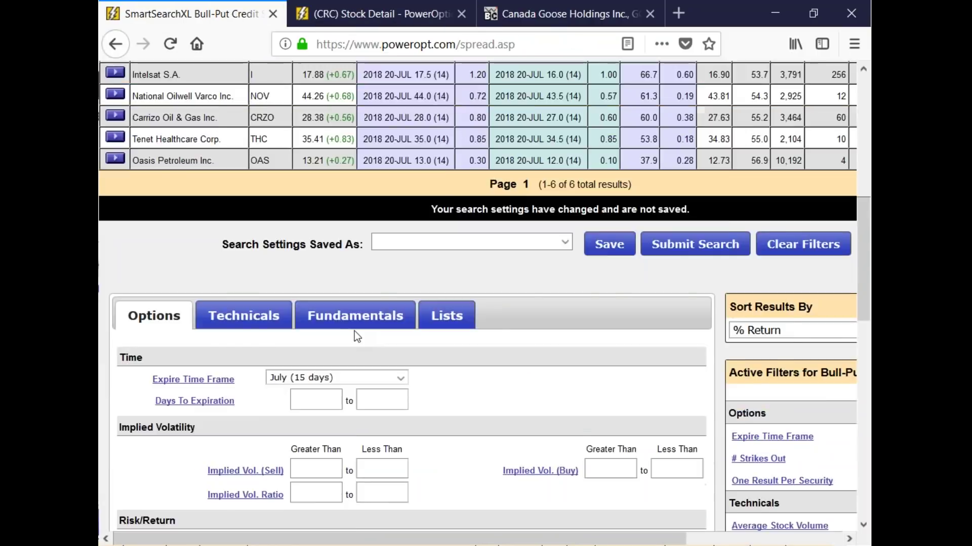
{"action": "left_click", "coordinate": [244, 175]}
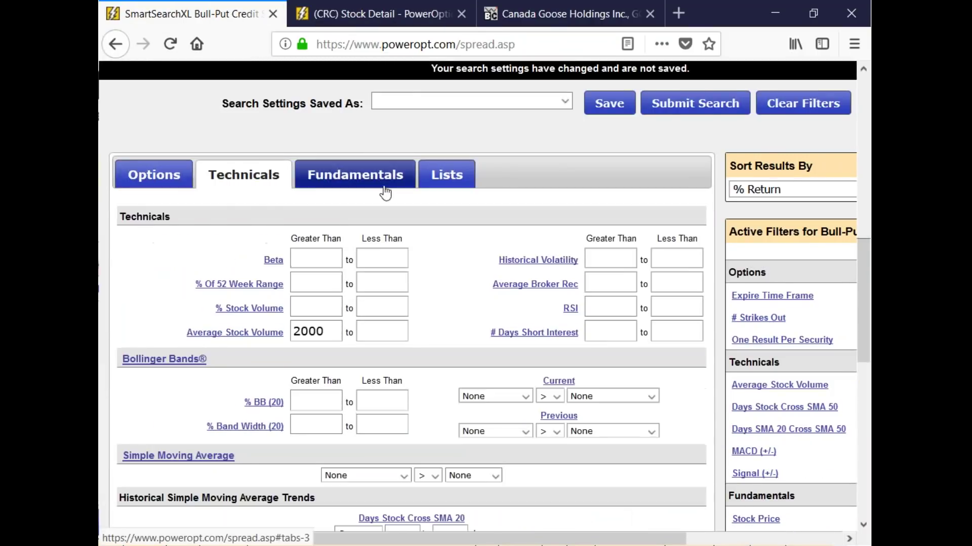
{"action": "left_click", "coordinate": [673, 259]}
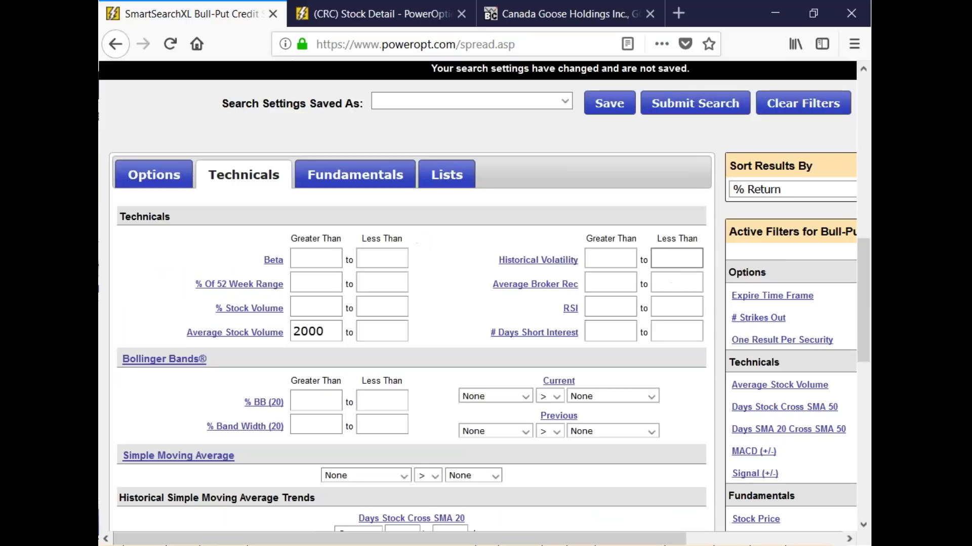
{"action": "type", "text": ".35"}
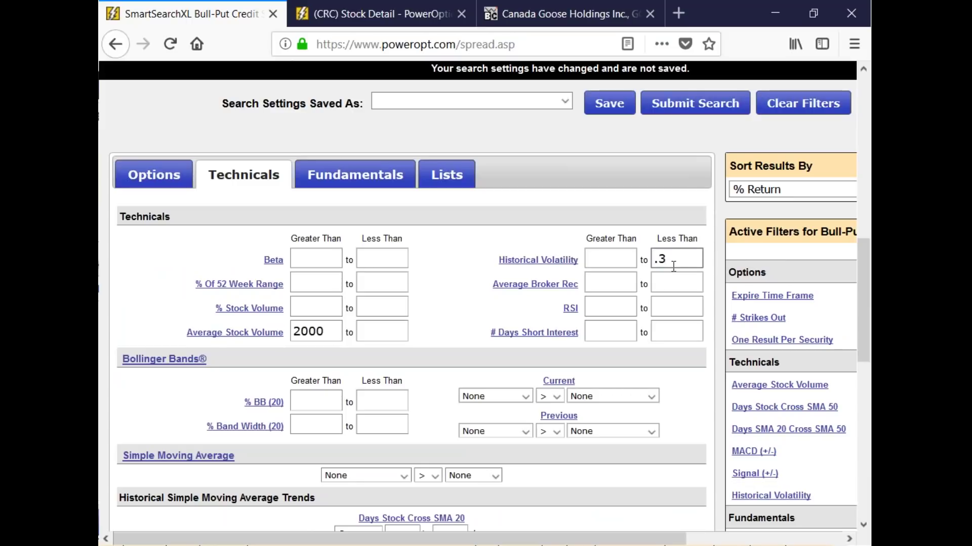
{"action": "scroll", "coordinate": [673, 266], "scroll_direction": "up", "scroll_amount": 2}
{"action": "left_click", "coordinate": [695, 196]}
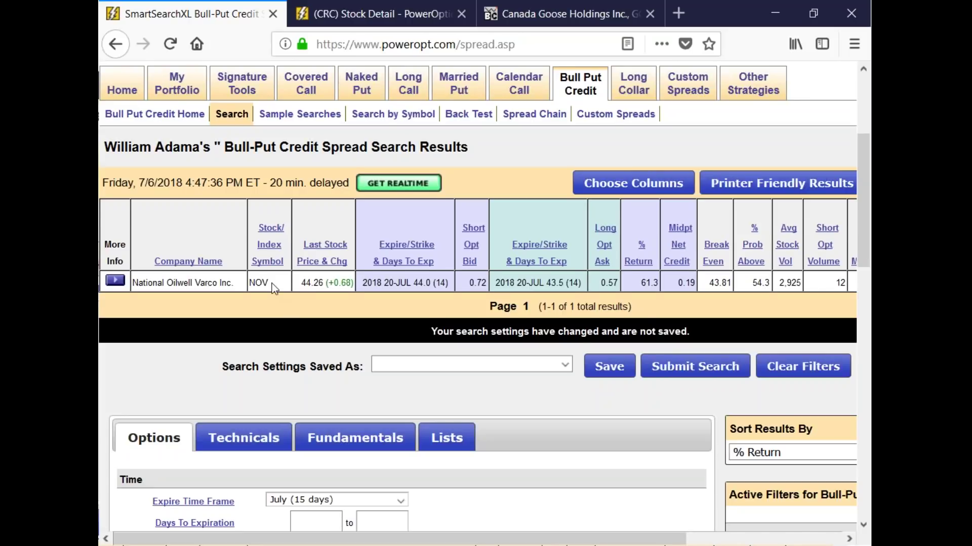
- Check the search result for National Oilwell Varco and look over the research options offered for it
{"action": "scroll", "coordinate": [355, 274], "scroll_direction": "up", "scroll_amount": 3}
{"action": "left_click", "coordinate": [623, 136]}
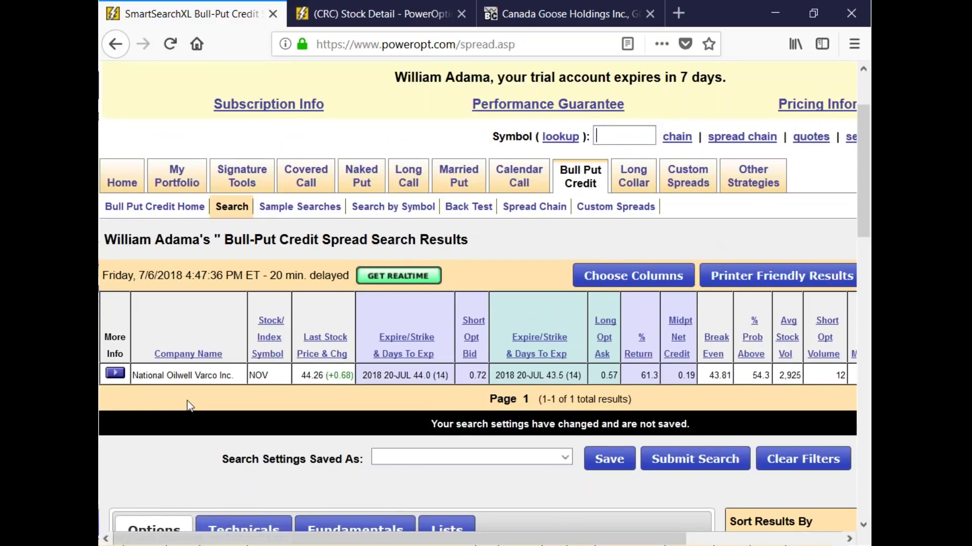
{"action": "left_click", "coordinate": [119, 373]}
{"action": "scroll", "coordinate": [139, 381], "scroll_direction": "down", "scroll_amount": 3}
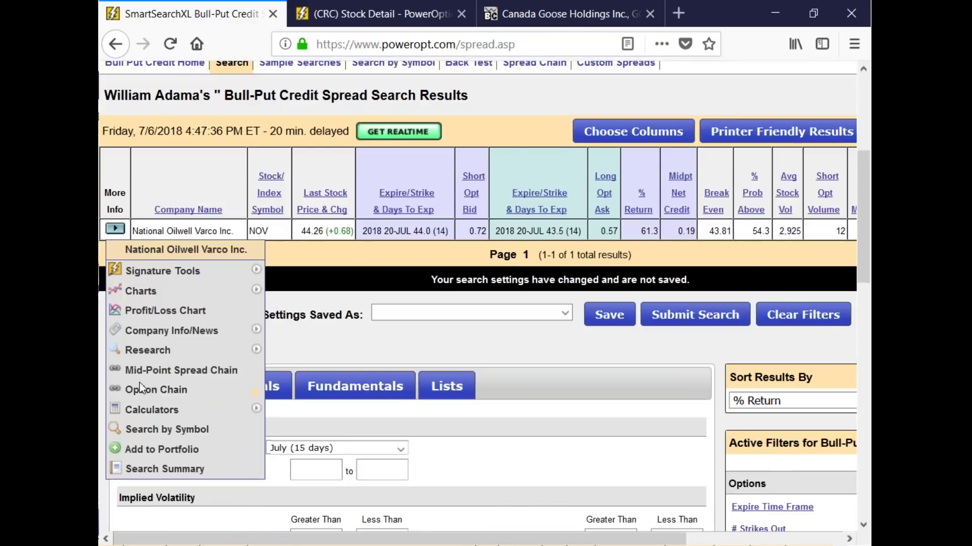
{"action": "mouse_move", "coordinate": [182, 309]}
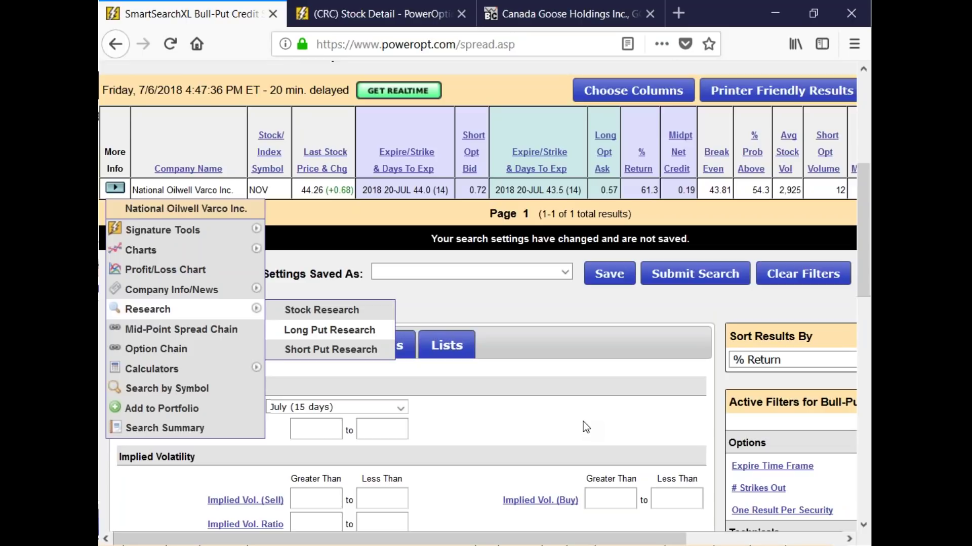
{"action": "scroll", "coordinate": [586, 429], "scroll_direction": "up", "scroll_amount": 3}
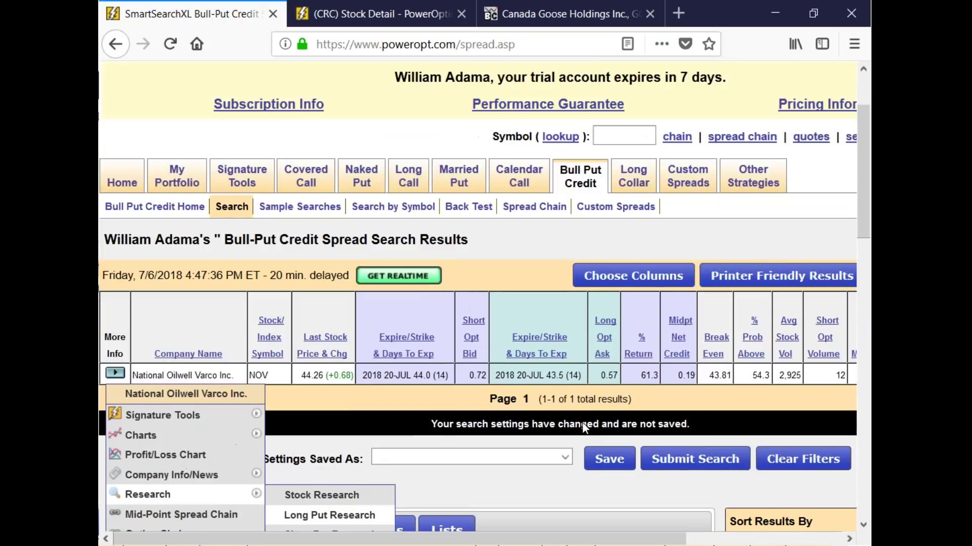
{"action": "scroll", "coordinate": [584, 424], "scroll_direction": "up", "scroll_amount": 2}
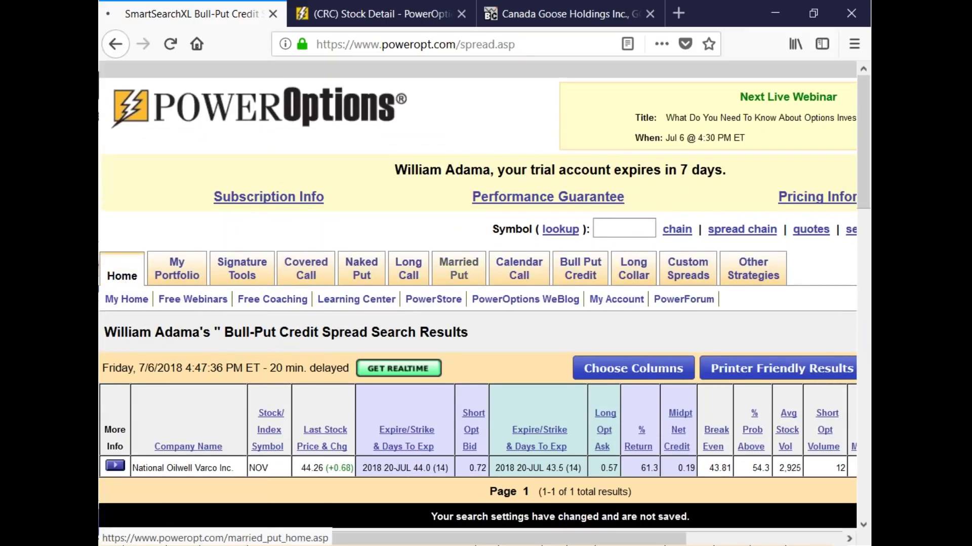
- Open the Married Put home page and look over its tools, learning center and profit/loss diagram
{"action": "left_click", "coordinate": [458, 269]}
{"action": "scroll", "coordinate": [654, 377], "scroll_direction": "down", "scroll_amount": 2}
{"action": "left_click_drag", "start_coordinate": [552, 543], "coordinate": [708, 543]}
{"action": "scroll", "coordinate": [708, 543], "scroll_direction": "down", "scroll_amount": 2}
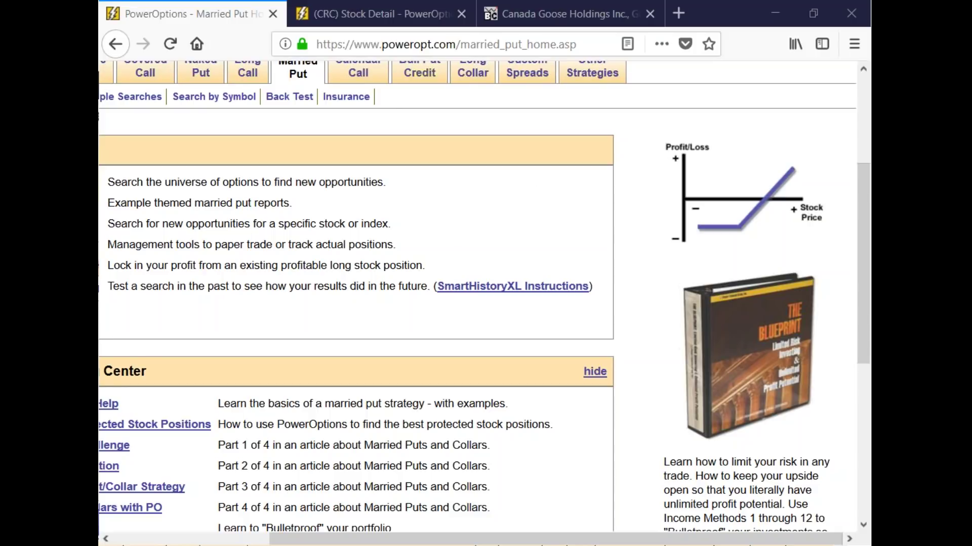
{"action": "scroll", "coordinate": [425, 175], "scroll_direction": "up", "scroll_amount": 2}
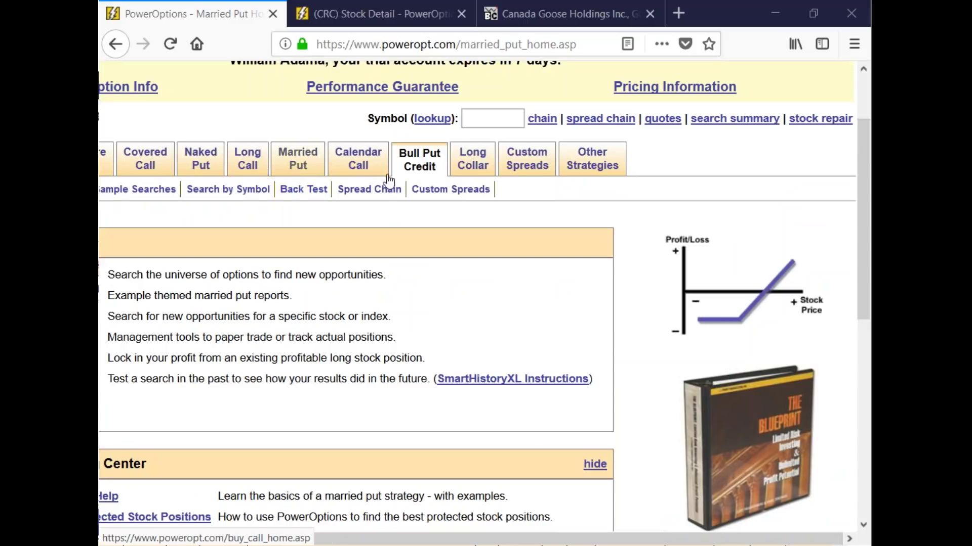
- Compare the tools offered for the Bull Put Credit, Naked Put and Married Put strategies
{"action": "mouse_move", "coordinate": [426, 178]}
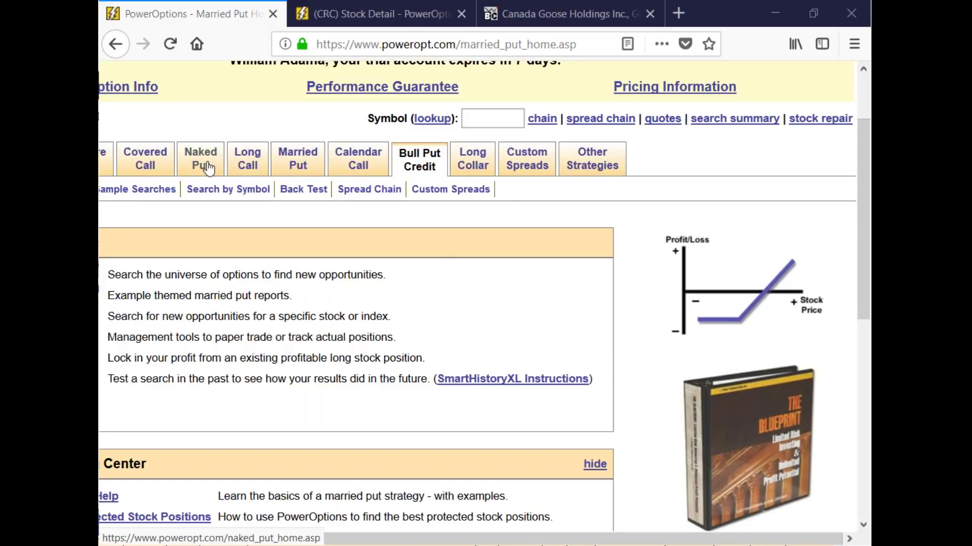
{"action": "mouse_move", "coordinate": [207, 168]}
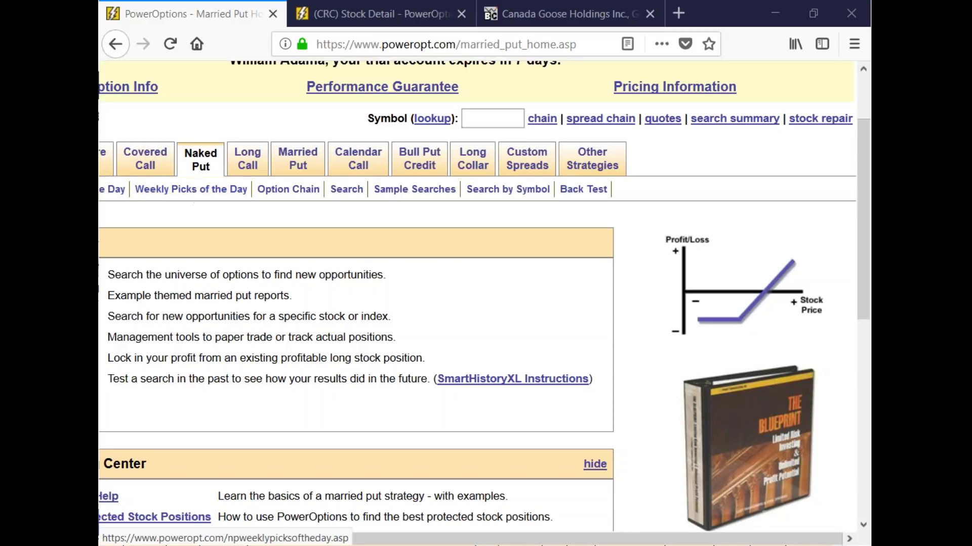
{"action": "scroll", "coordinate": [286, 261], "scroll_direction": "left", "scroll_amount": 3}
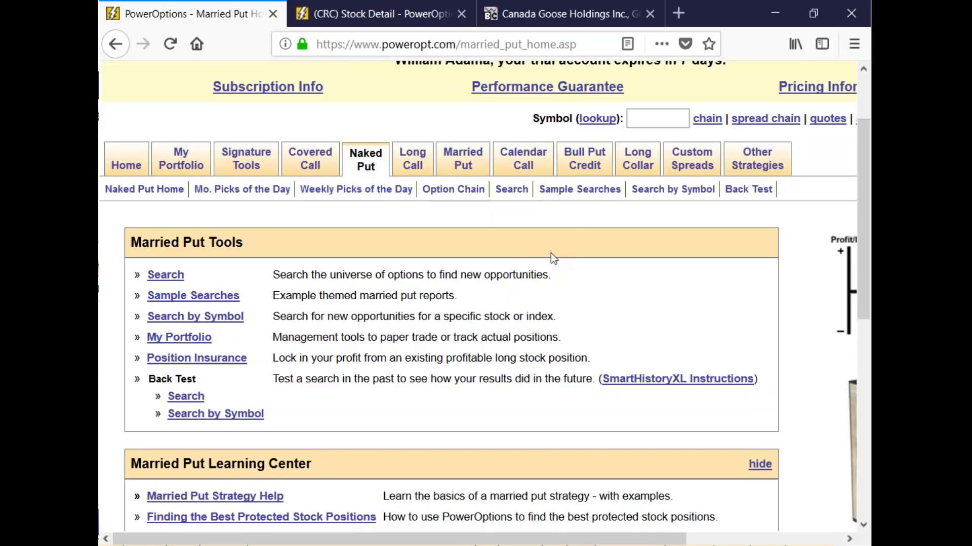
{"action": "left_click", "coordinate": [466, 164]}
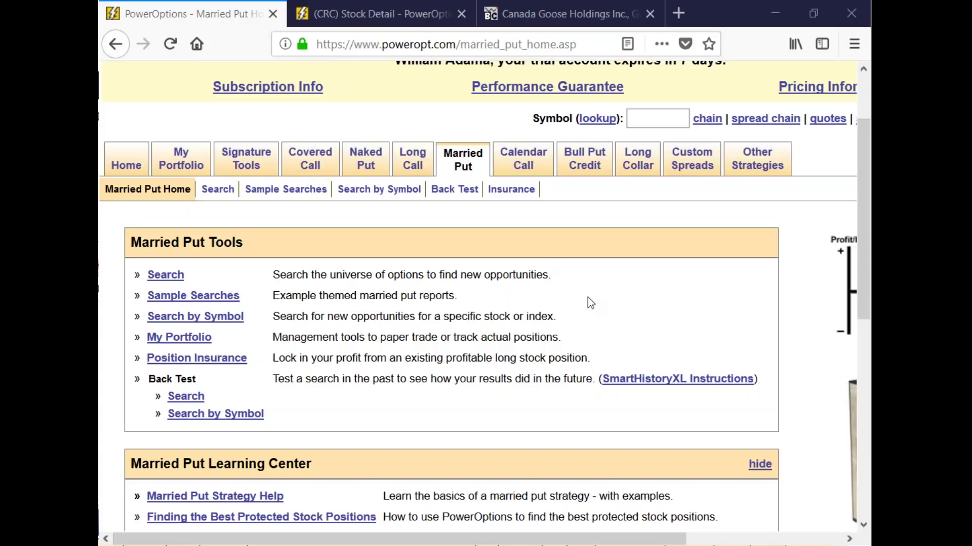
- Open the saved portfolios and examine the July 6th portfolio's long strangle position, gain/loss values and portfolio details
{"action": "mouse_move", "coordinate": [174, 161]}
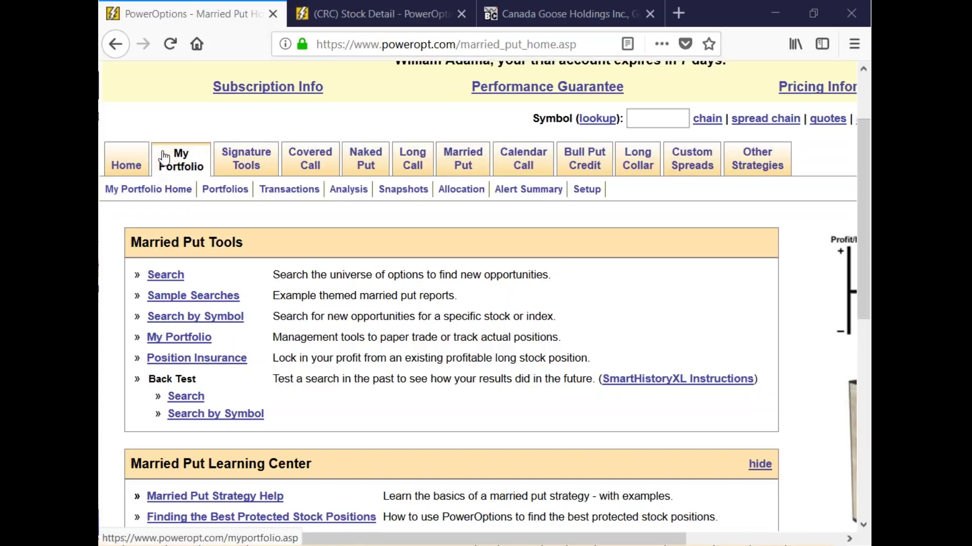
{"action": "left_click", "coordinate": [225, 192]}
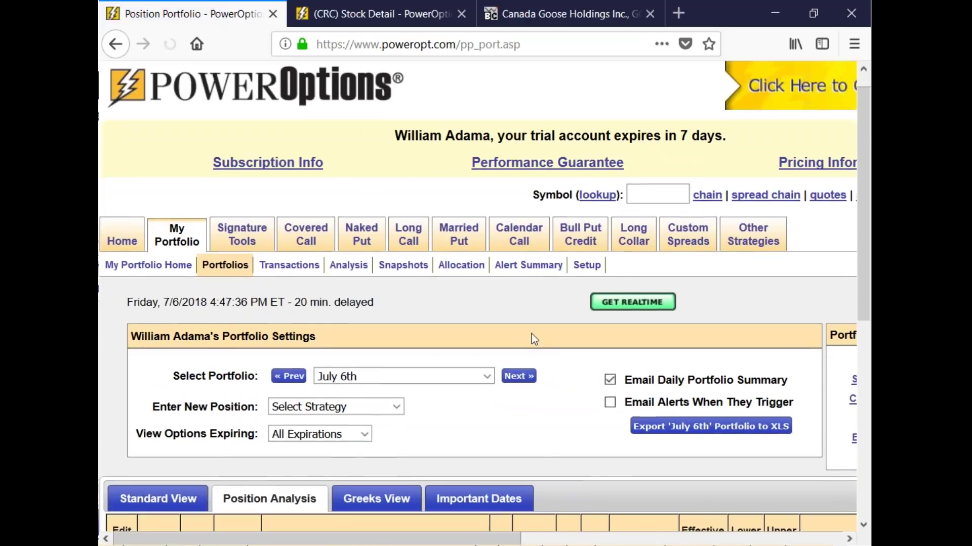
{"action": "scroll", "coordinate": [533, 338], "scroll_direction": "down", "scroll_amount": 3}
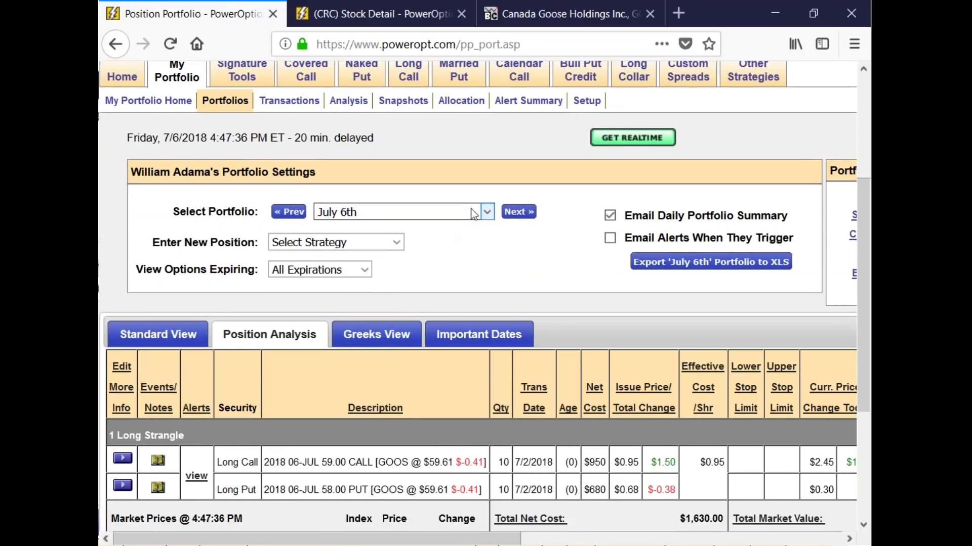
{"action": "left_click_drag", "start_coordinate": [500, 539], "coordinate": [670, 540]}
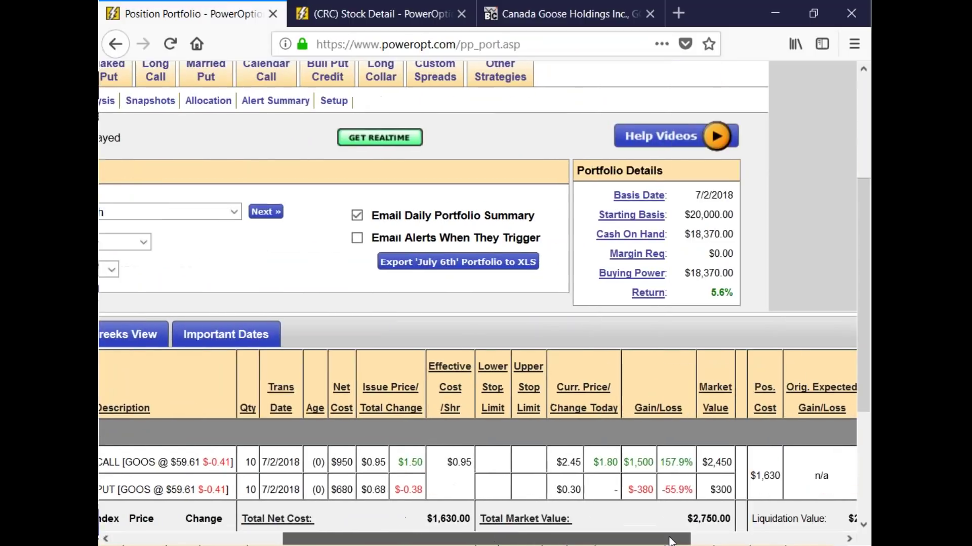
{"action": "scroll", "coordinate": [671, 541], "scroll_direction": "right", "scroll_amount": 1}
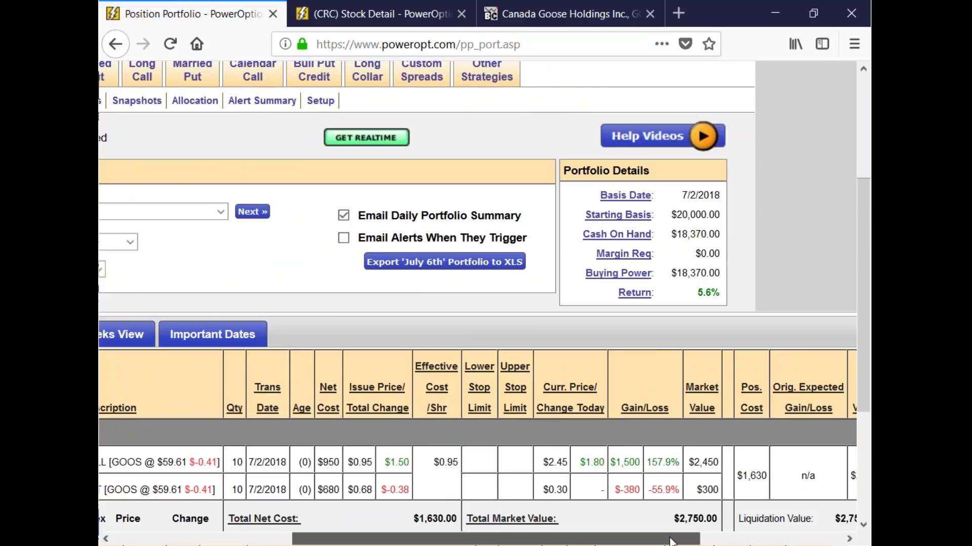
{"action": "left_click_drag", "start_coordinate": [671, 540], "coordinate": [596, 544]}
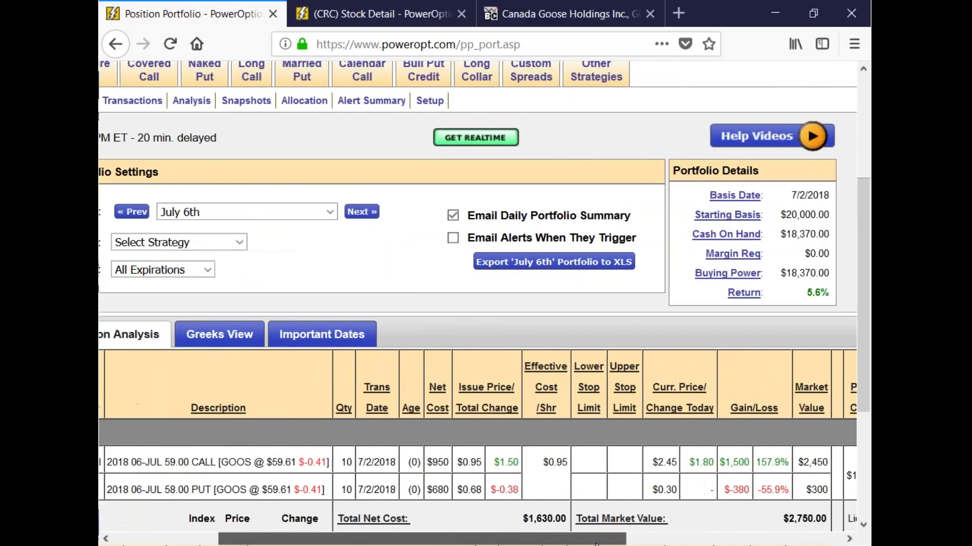
{"action": "scroll", "coordinate": [312, 512], "scroll_direction": "left", "scroll_amount": 3}
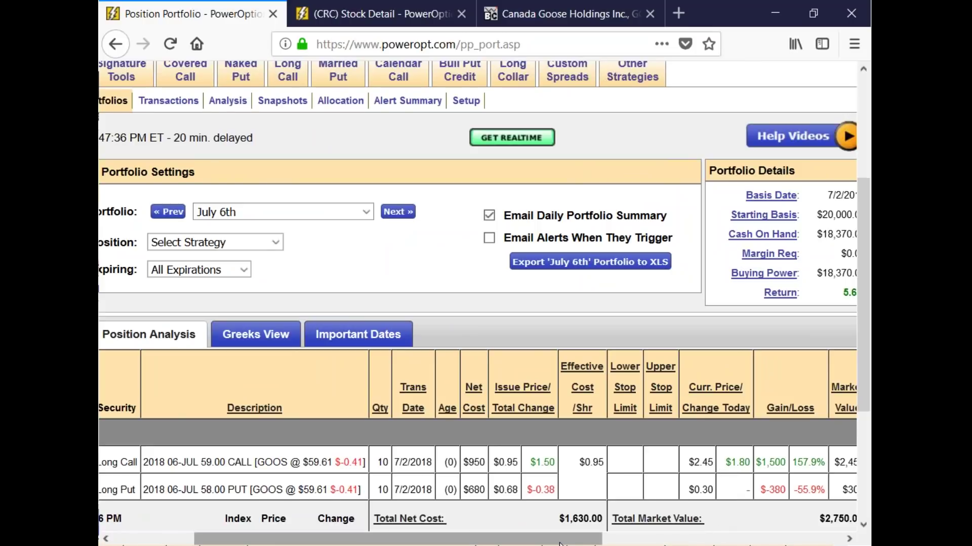
{"action": "left_click_drag", "start_coordinate": [544, 538], "coordinate": [461, 538]}
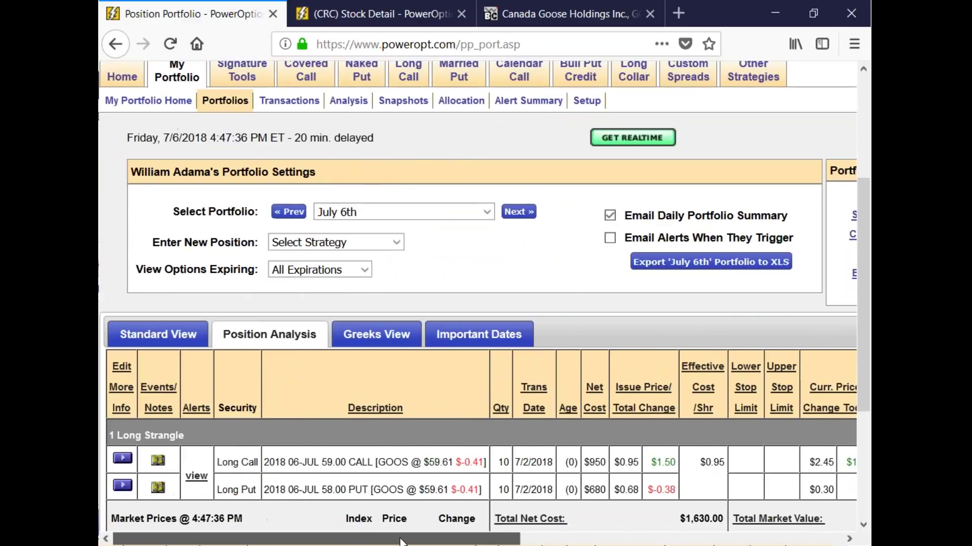
- Switch to the RadioActive portfolio and review the costs and gain/loss of its option and stock positions
{"action": "left_click", "coordinate": [394, 211]}
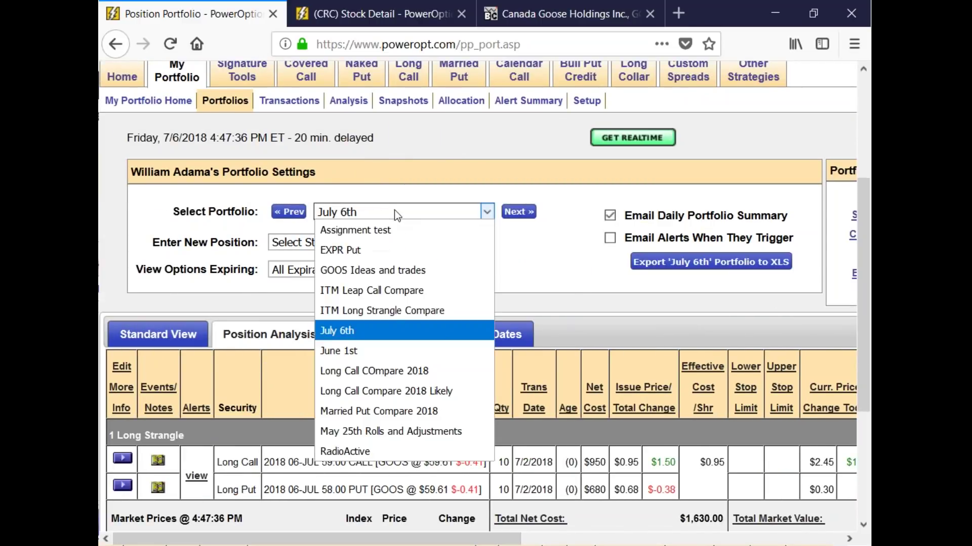
{"action": "left_click", "coordinate": [376, 456]}
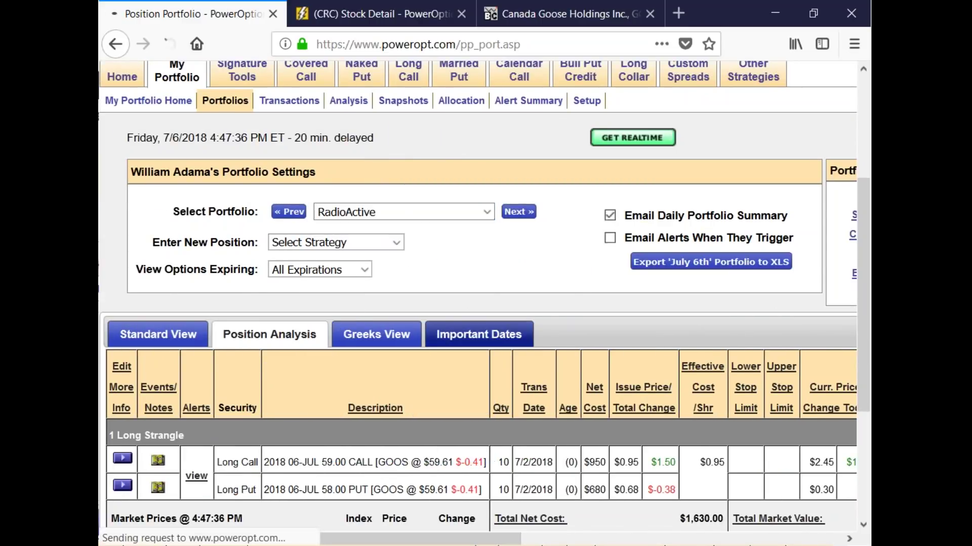
{"action": "scroll", "coordinate": [499, 326], "scroll_direction": "down", "scroll_amount": 9}
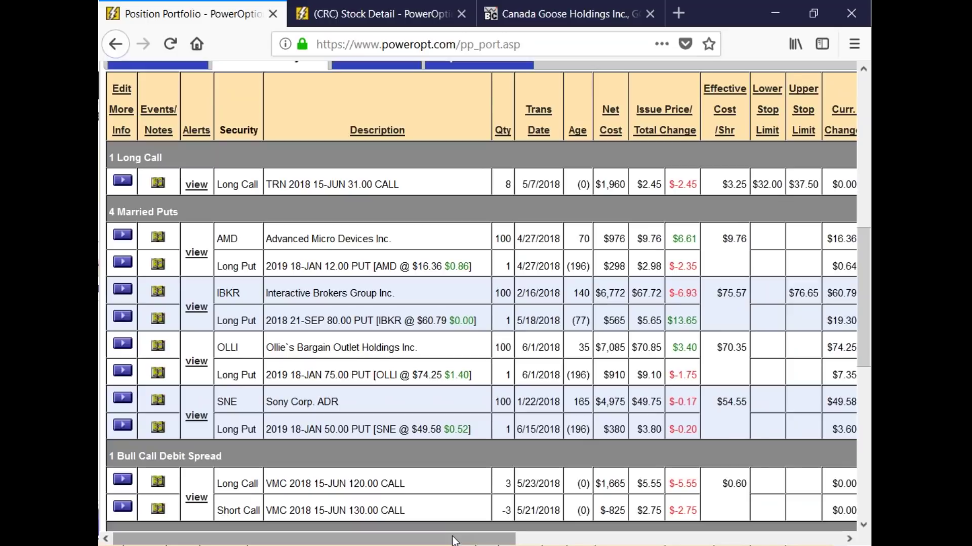
{"action": "left_click_drag", "start_coordinate": [453, 541], "coordinate": [572, 542]}
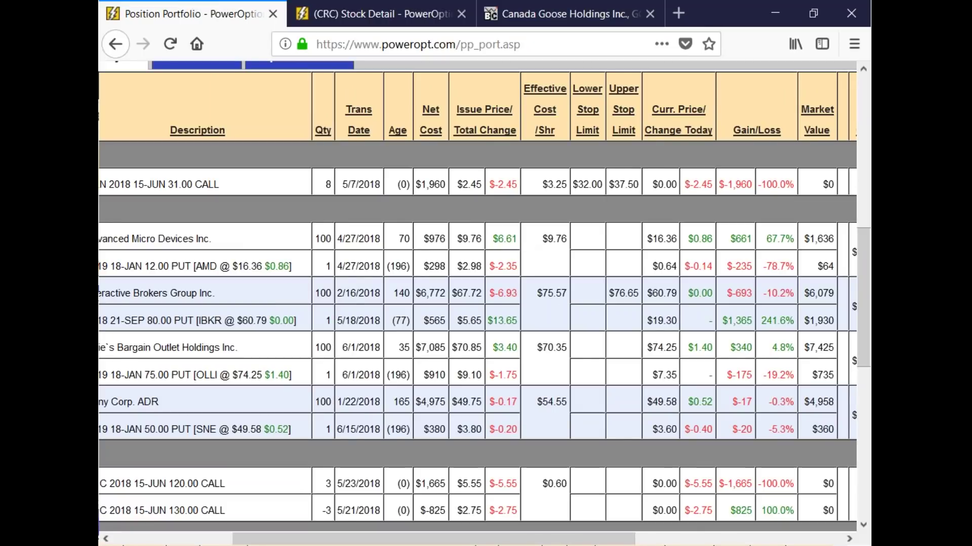
{"action": "left_click_drag", "start_coordinate": [463, 542], "coordinate": [427, 542]}
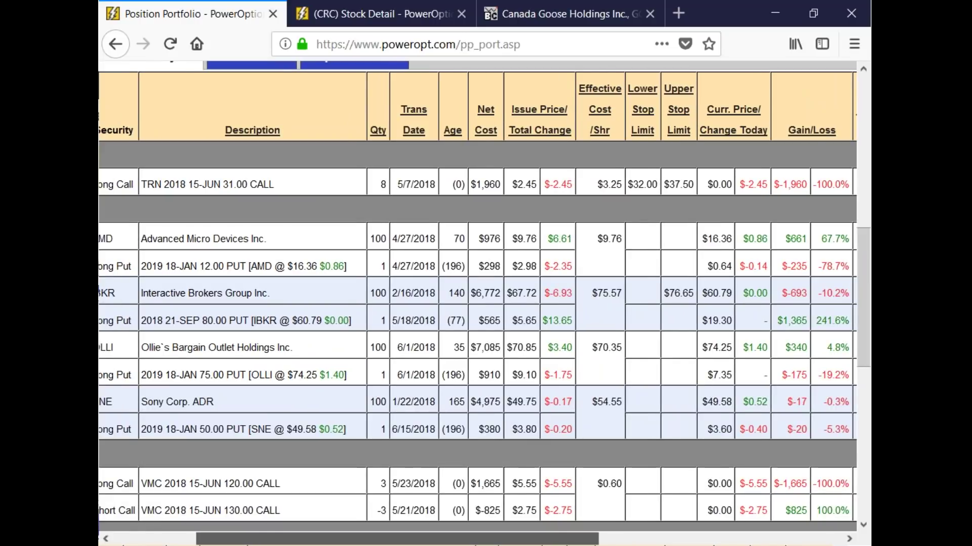
{"action": "scroll", "coordinate": [372, 419], "scroll_direction": "down", "scroll_amount": 4}
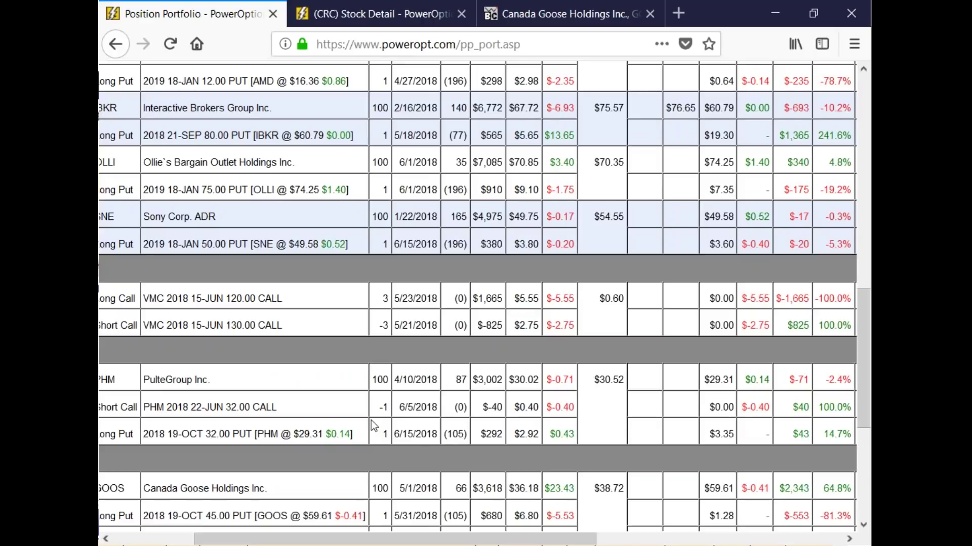
{"action": "scroll", "coordinate": [372, 425], "scroll_direction": "down", "scroll_amount": 2}
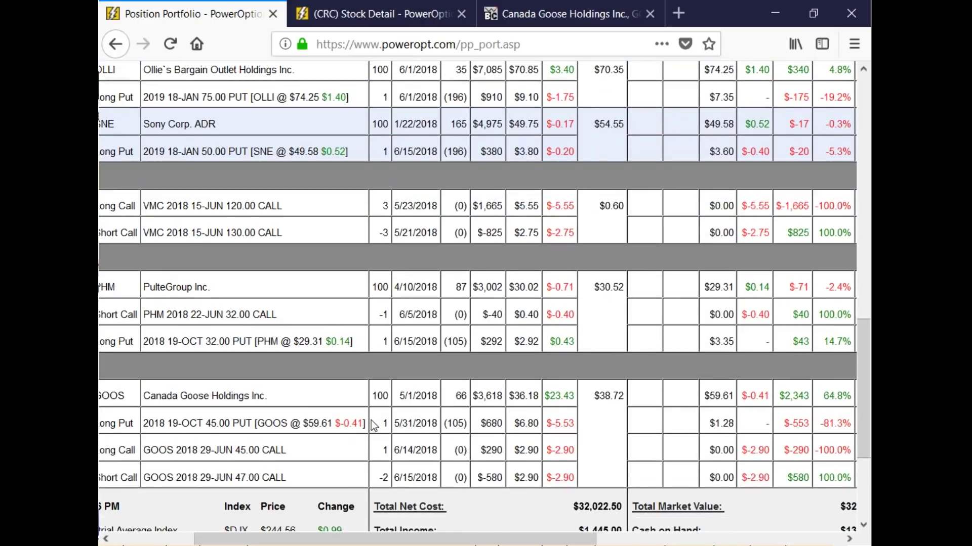
{"action": "scroll", "coordinate": [371, 421], "scroll_direction": "up", "scroll_amount": 10}
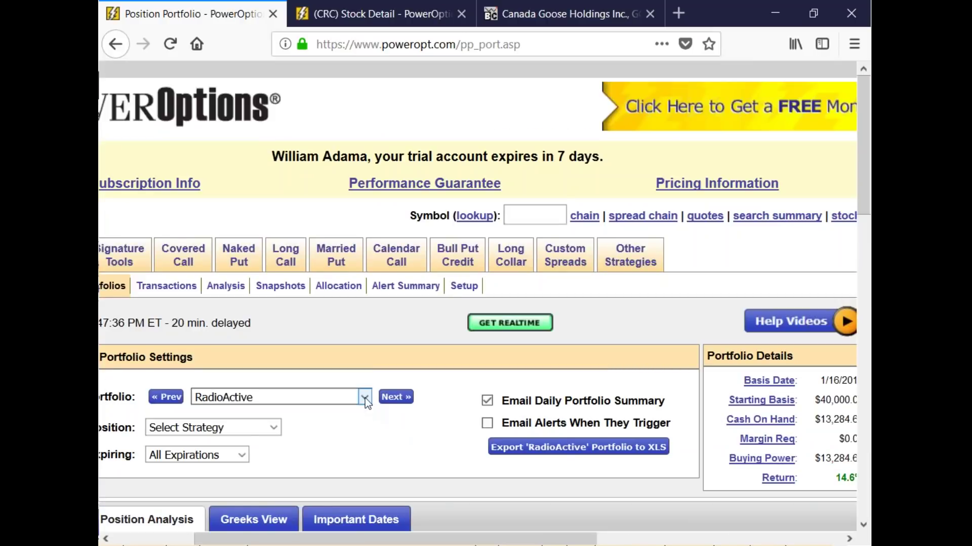
- Open the entry form for a new Married Put position in the RadioActive portfolio
{"action": "left_click_drag", "start_coordinate": [356, 539], "coordinate": [273, 540]}
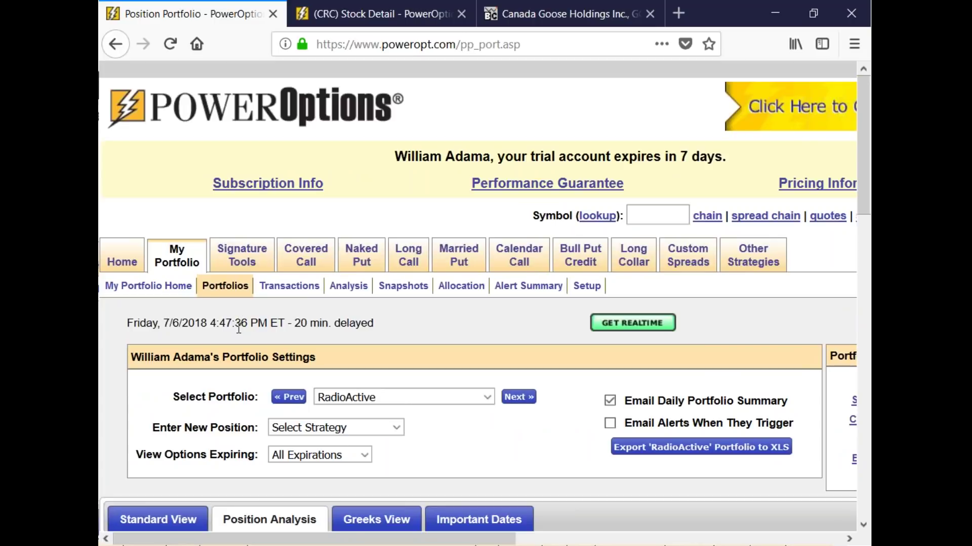
{"action": "left_click", "coordinate": [358, 426]}
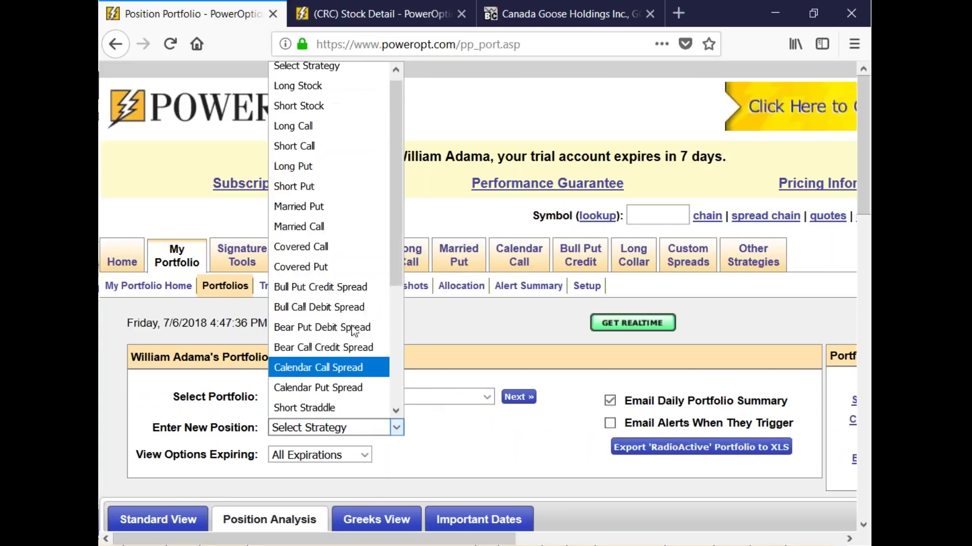
{"action": "left_click", "coordinate": [326, 212]}
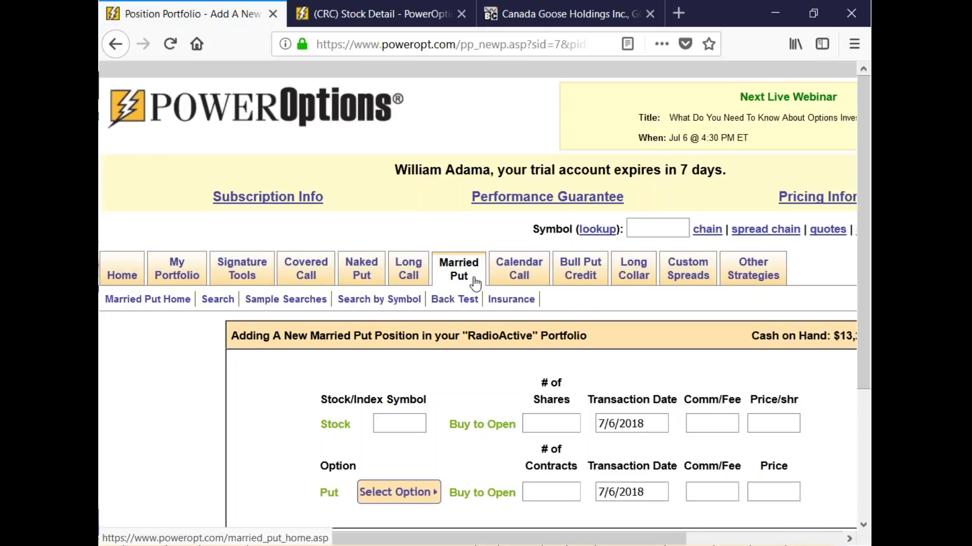
- Set the stock leg of the new Married Put position to 100 shares of GOOS
{"action": "scroll", "coordinate": [473, 281], "scroll_direction": "down", "scroll_amount": 3}
{"action": "type", "text": "OLLI"}
{"action": "left_click", "coordinate": [555, 250]}
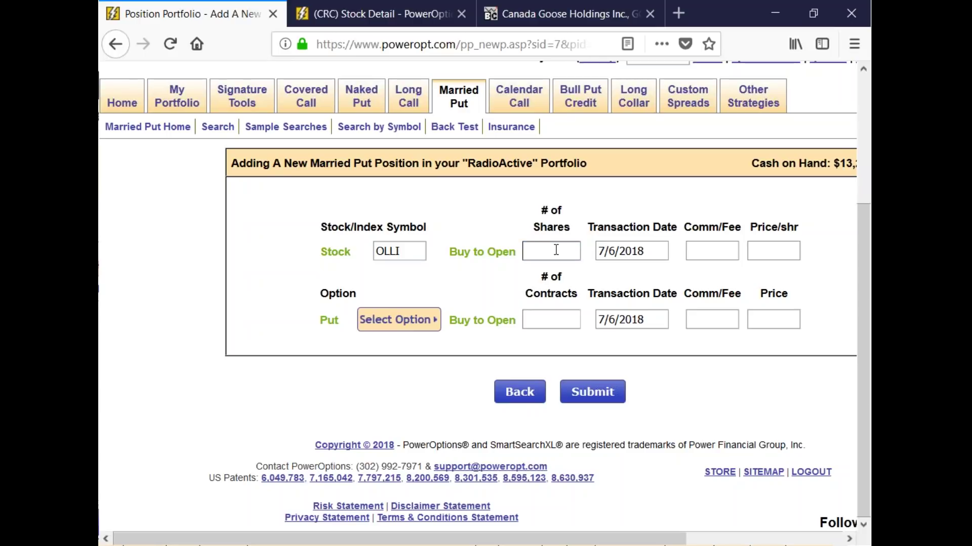
{"action": "double_click", "coordinate": [388, 251]}
{"action": "key", "text": "BackSpace"}
{"action": "type", "text": "GOOS"}
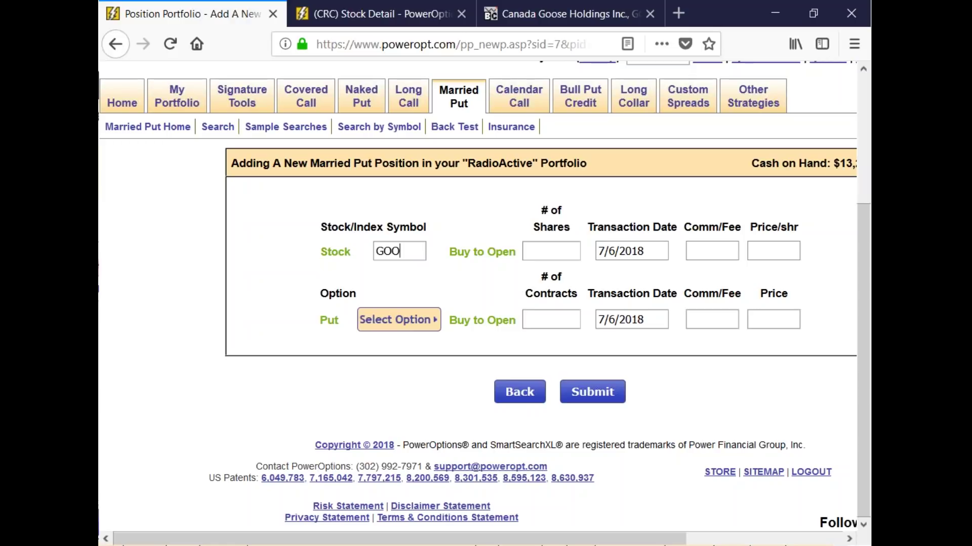
{"action": "left_click", "coordinate": [560, 251]}
{"action": "type", "text": "100"}
- Set the stock leg's transaction date to 06/21/2018, its commission to 0 and its price per share to 56.50
{"action": "left_click", "coordinate": [615, 257]}
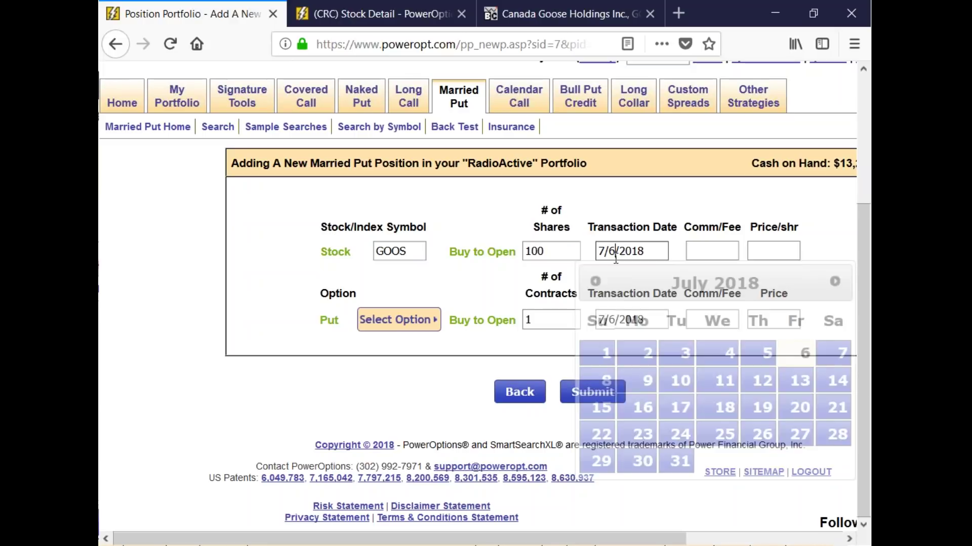
{"action": "left_click", "coordinate": [595, 281]}
{"action": "left_click", "coordinate": [761, 435]}
{"action": "left_click", "coordinate": [706, 252]}
{"action": "type", "text": "0"}
{"action": "left_click", "coordinate": [780, 254]}
{"action": "type", "text": "56.50"}
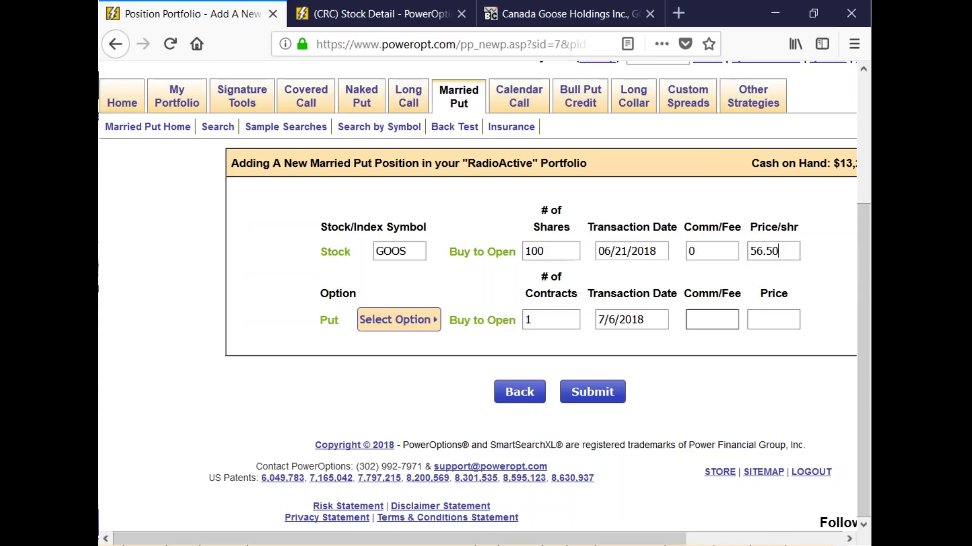
- Choose the January 18, 2019 60.00 put as the option leg
{"action": "left_click", "coordinate": [414, 324]}
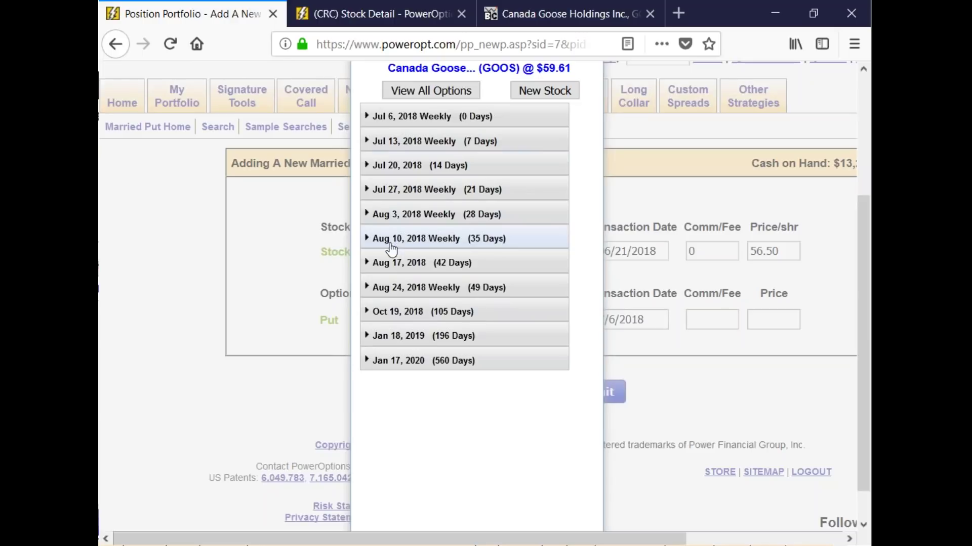
{"action": "left_click", "coordinate": [393, 336]}
{"action": "scroll", "coordinate": [435, 354], "scroll_direction": "down", "scroll_amount": 5}
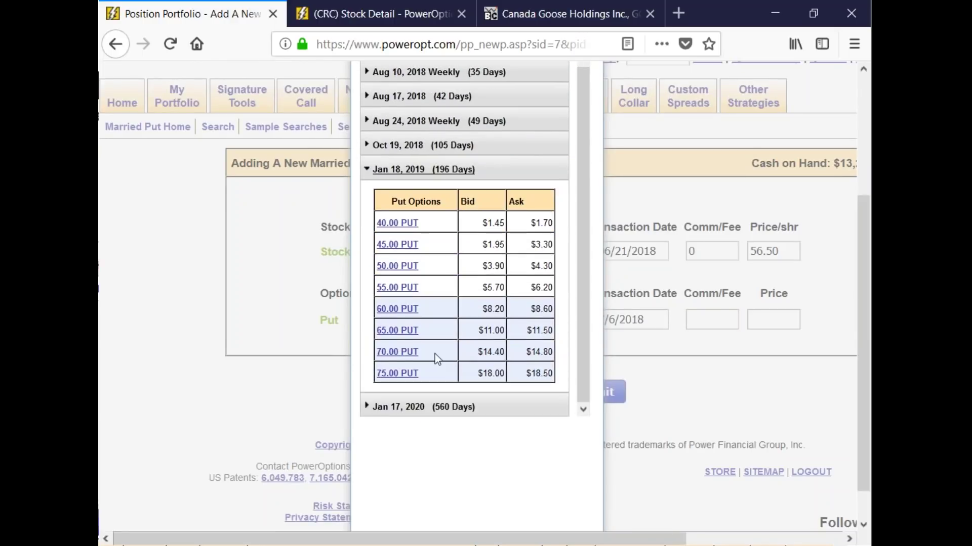
{"action": "left_click", "coordinate": [403, 309]}
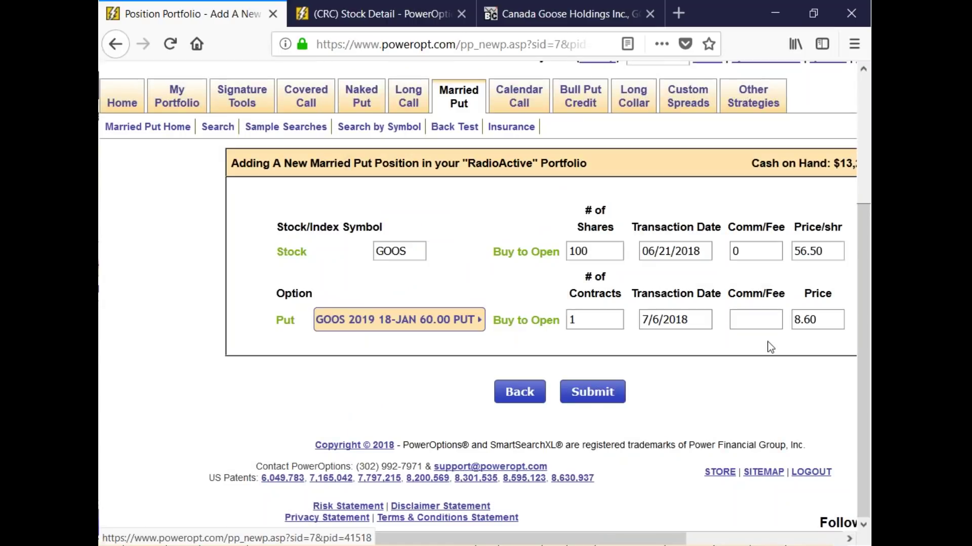
- Enter 8.60 as the put's price, set its transaction date to June 21, 2018, and submit the position
{"action": "double_click", "coordinate": [837, 323]}
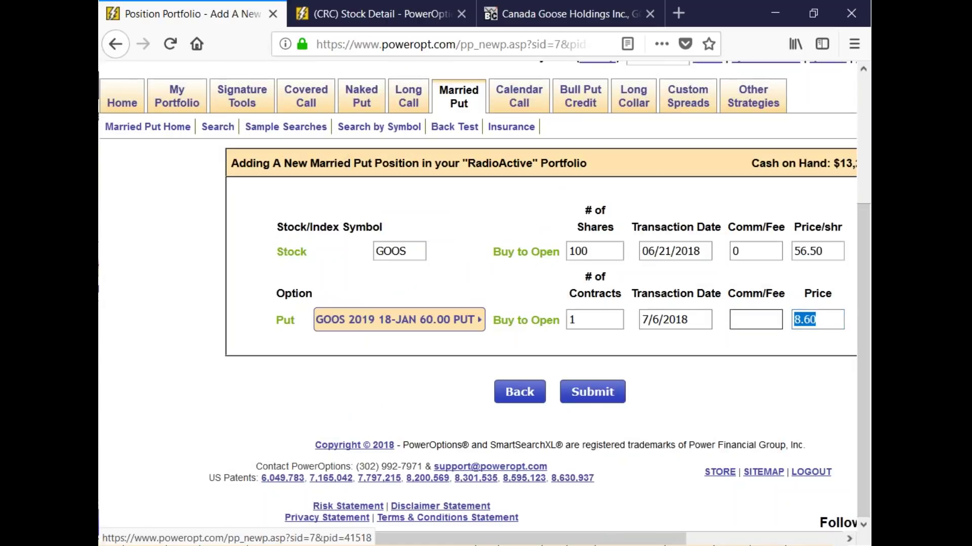
{"action": "key", "text": "BackSpace"}
{"action": "type", "text": "8.60"}
{"action": "left_click", "coordinate": [675, 320]}
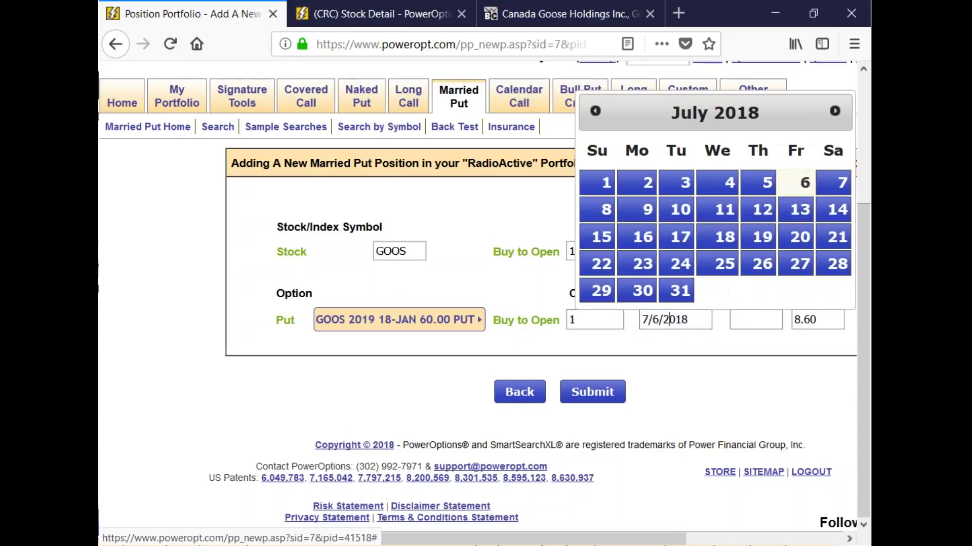
{"action": "left_click", "coordinate": [594, 112]}
{"action": "left_click", "coordinate": [758, 263]}
{"action": "left_click", "coordinate": [597, 394]}
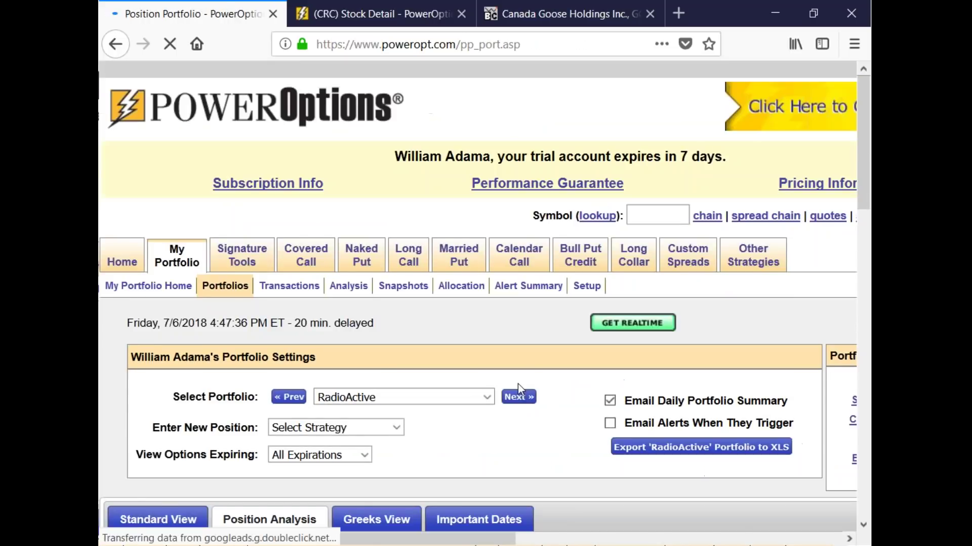
- Edit the GOOS married put position in the portfolio, setting the put's price to 10.90, and submit the change
{"action": "scroll", "coordinate": [521, 380], "scroll_direction": "down", "scroll_amount": 5}
{"action": "scroll", "coordinate": [521, 398], "scroll_direction": "down", "scroll_amount": 3}
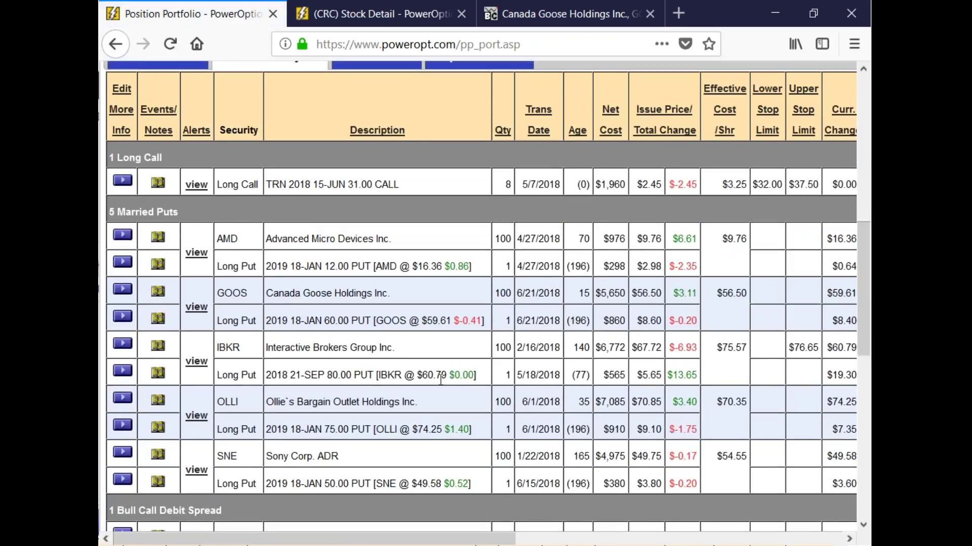
{"action": "left_click_drag", "start_coordinate": [450, 541], "coordinate": [591, 544]}
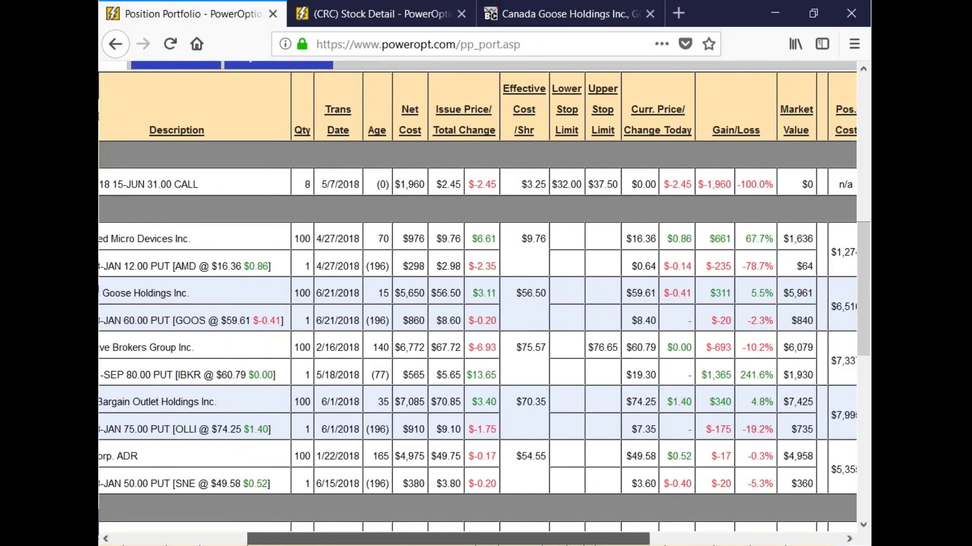
{"action": "scroll", "coordinate": [478, 304], "scroll_direction": "left", "scroll_amount": 7}
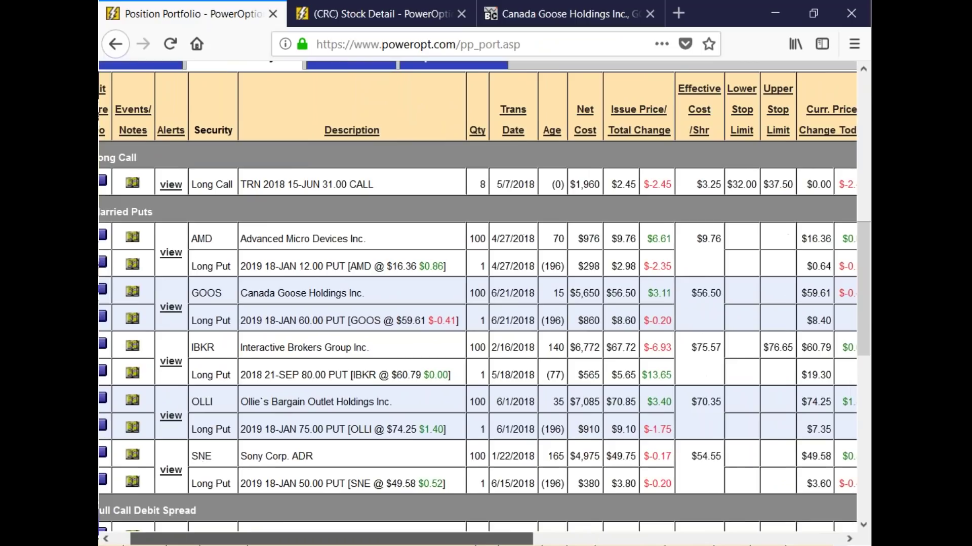
{"action": "left_click", "coordinate": [122, 317]}
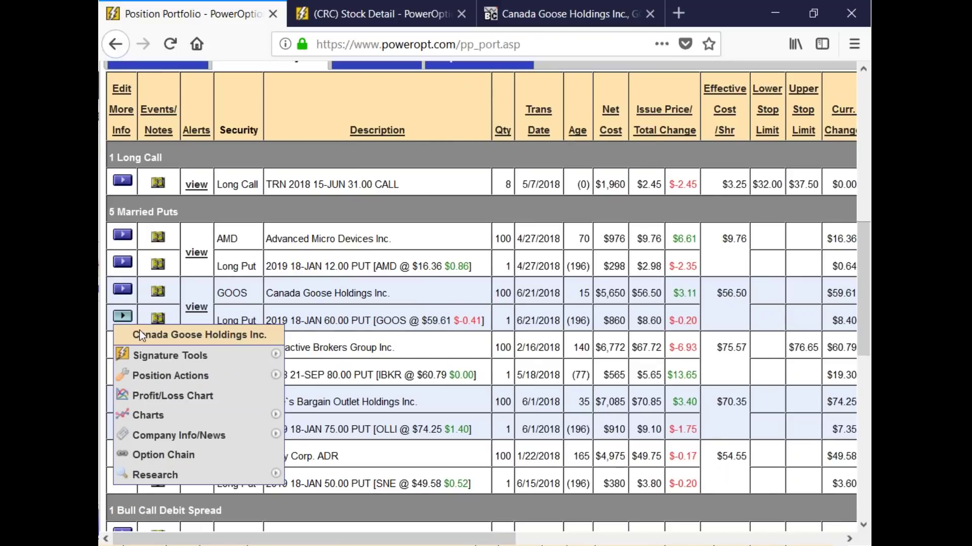
{"action": "mouse_move", "coordinate": [173, 387]}
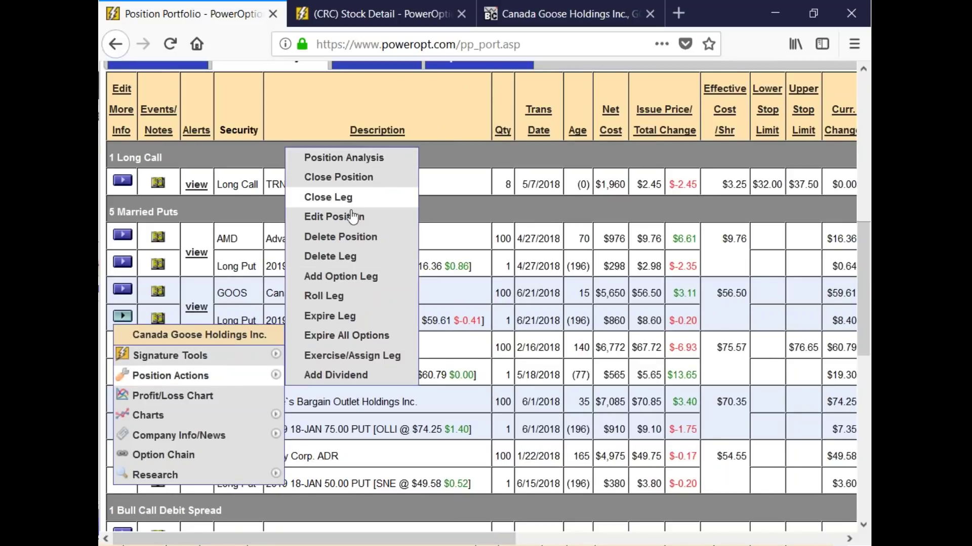
{"action": "left_click", "coordinate": [347, 217]}
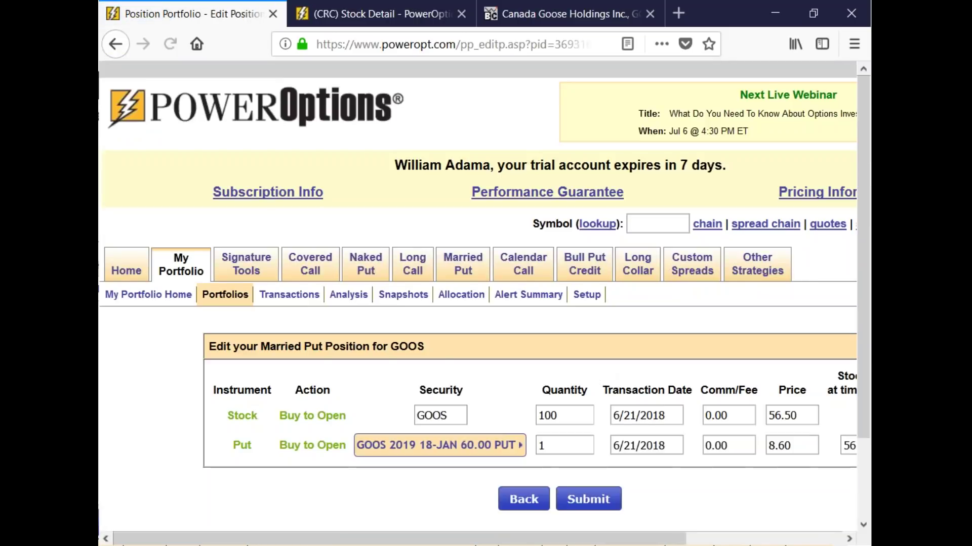
{"action": "left_click_drag", "start_coordinate": [798, 444], "coordinate": [730, 445]}
{"action": "key", "text": "BackSpace"}
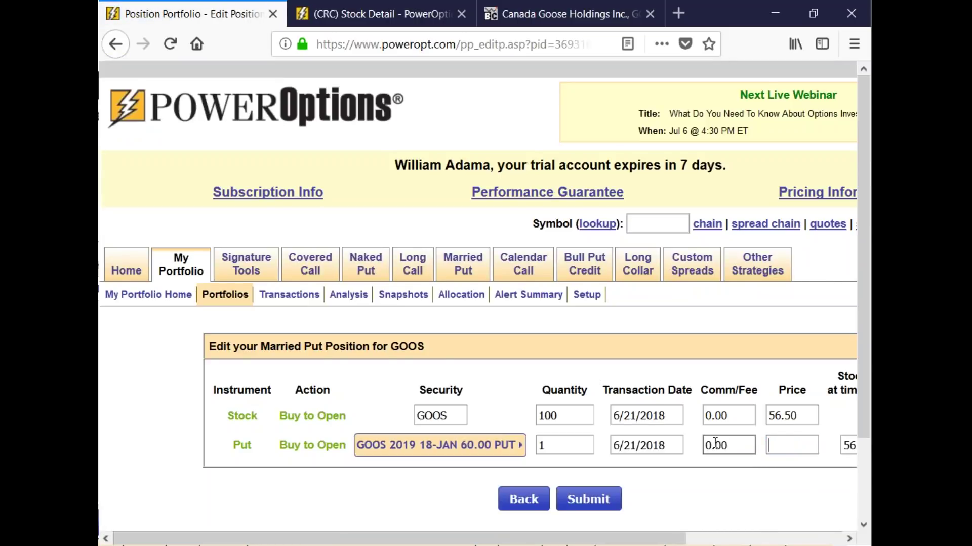
{"action": "type", "text": "10.90"}
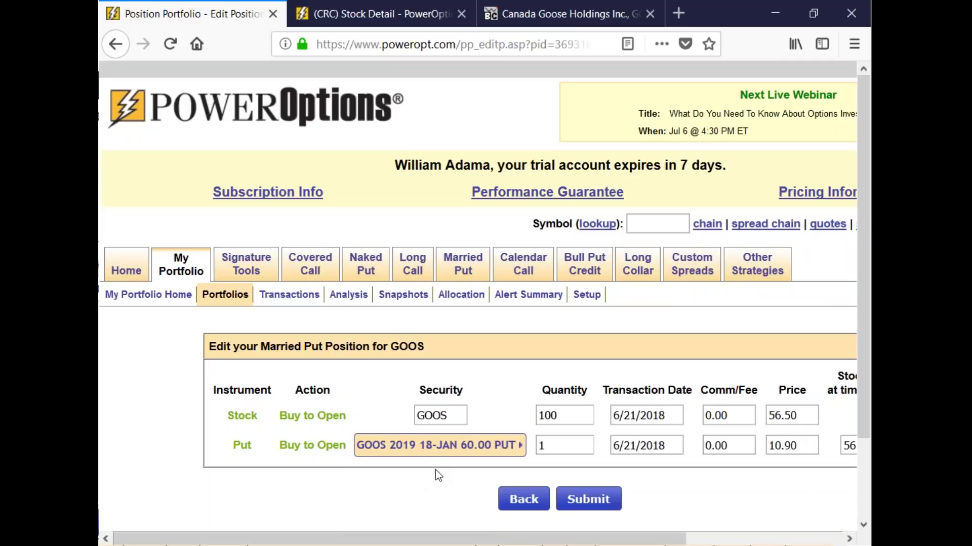
{"action": "left_click", "coordinate": [589, 500]}
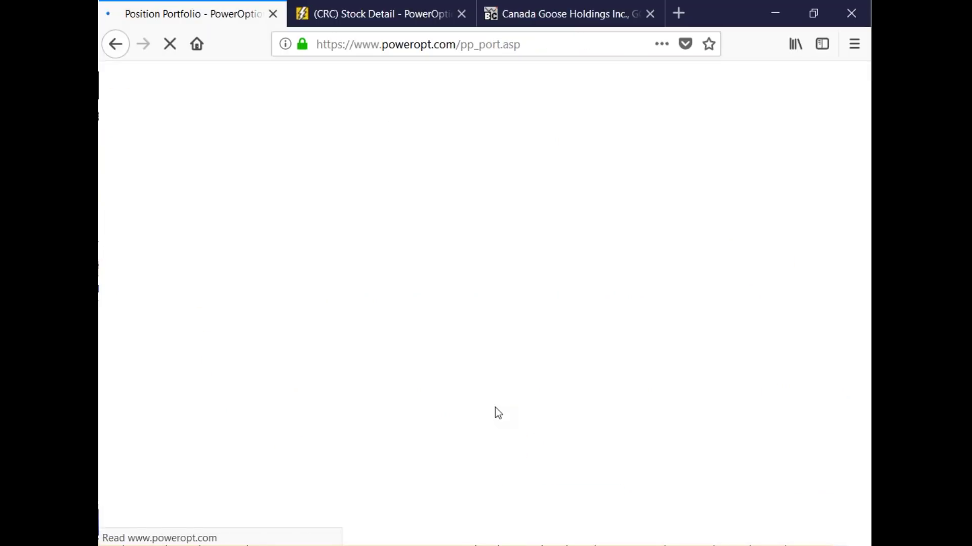
- Open the profit/loss chart for the GOOS married put position and view its trade details
{"action": "scroll", "coordinate": [138, 371], "scroll_direction": "down", "scroll_amount": 7}
{"action": "scroll", "coordinate": [136, 327], "scroll_direction": "down", "scroll_amount": 2}
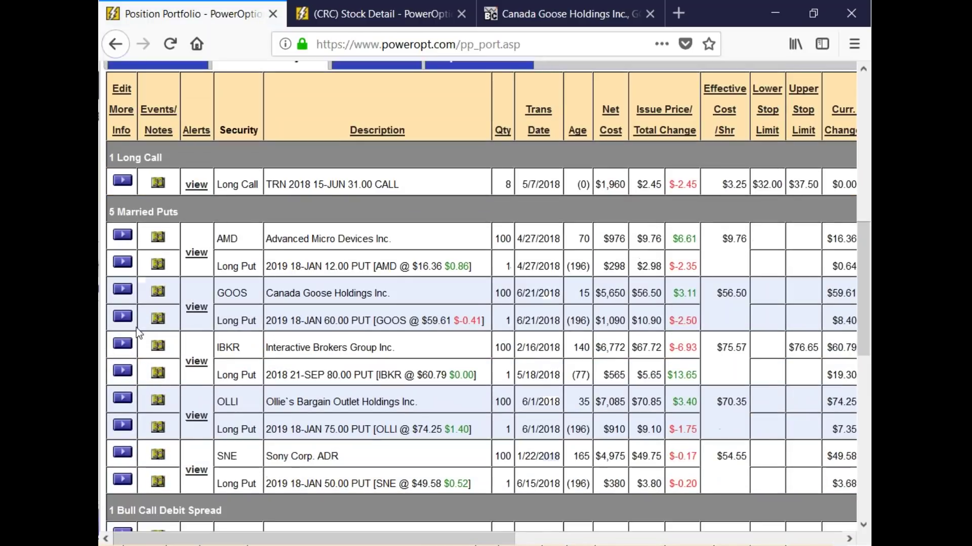
{"action": "left_click", "coordinate": [130, 293]}
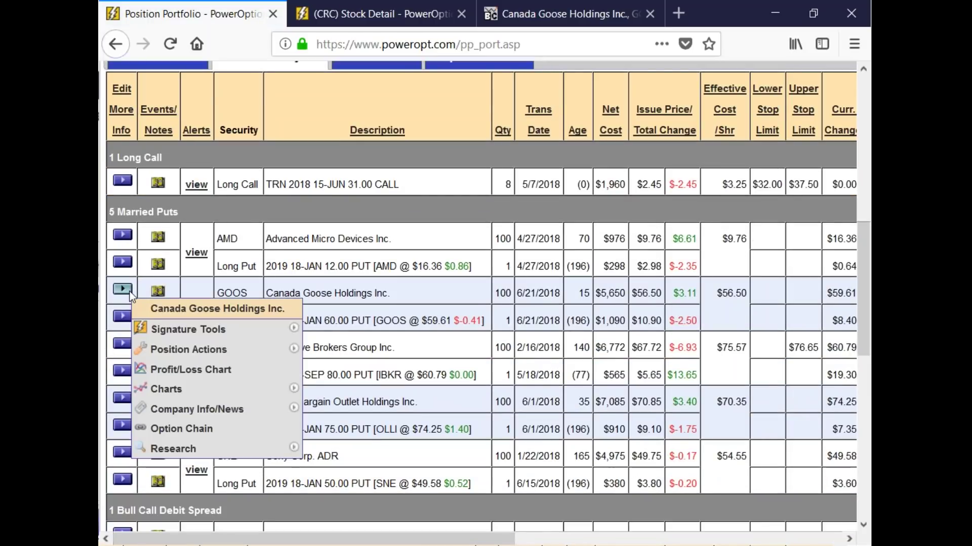
{"action": "left_click", "coordinate": [190, 370]}
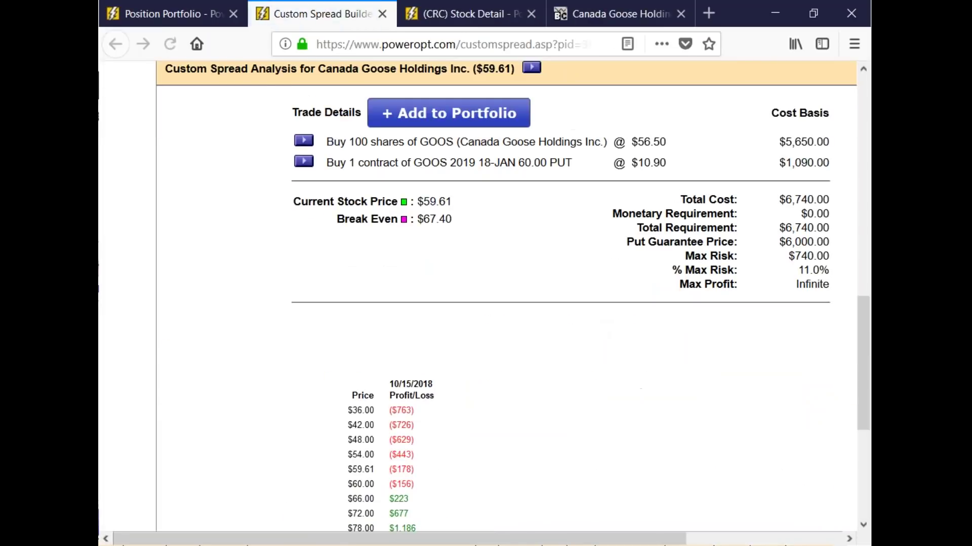
{"action": "scroll", "coordinate": [778, 296], "scroll_direction": "up", "scroll_amount": 5}
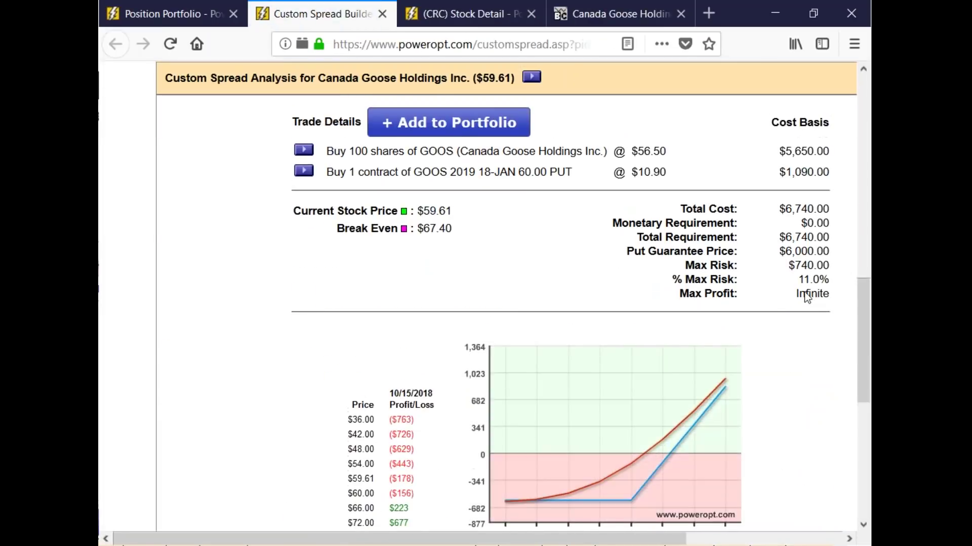
- Set the GOOS 60.00 put's price to 9.25 in the Custom Spread Builder and recalculate the spread analysis
{"action": "scroll", "coordinate": [778, 296], "scroll_direction": "up", "scroll_amount": 2}
{"action": "double_click", "coordinate": [717, 220]}
{"action": "key", "text": "BackSpace"}
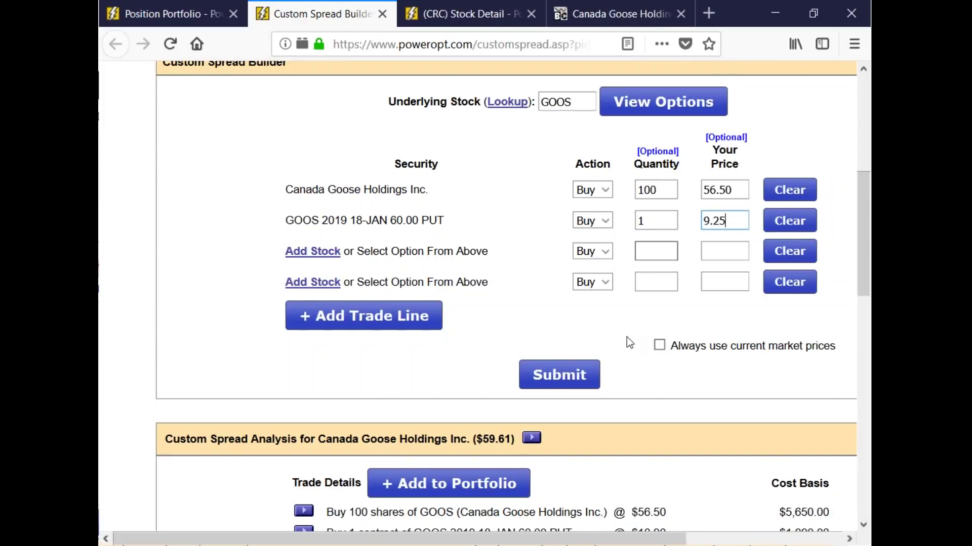
{"action": "left_click", "coordinate": [561, 382]}
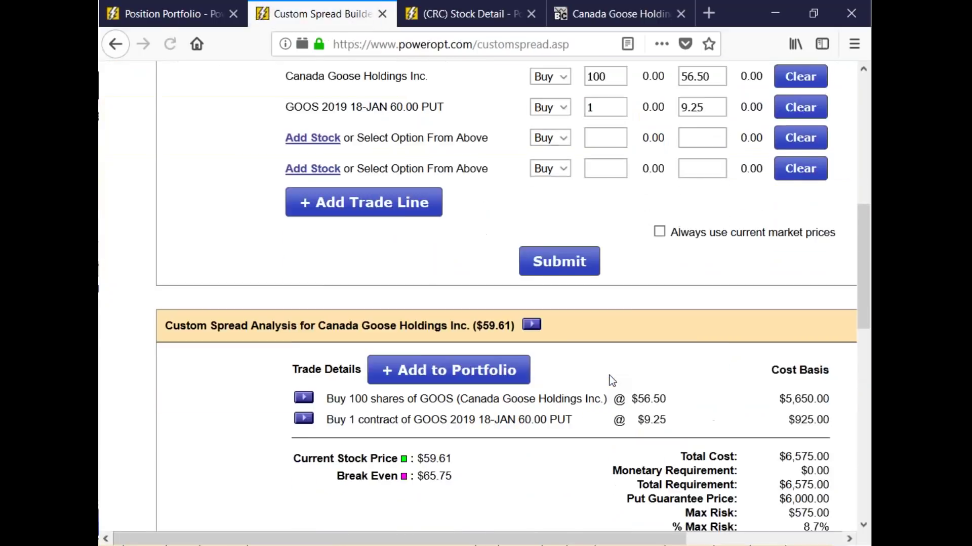
{"action": "scroll", "coordinate": [609, 379], "scroll_direction": "down", "scroll_amount": 2}
{"action": "scroll", "coordinate": [597, 368], "scroll_direction": "down", "scroll_amount": 2}
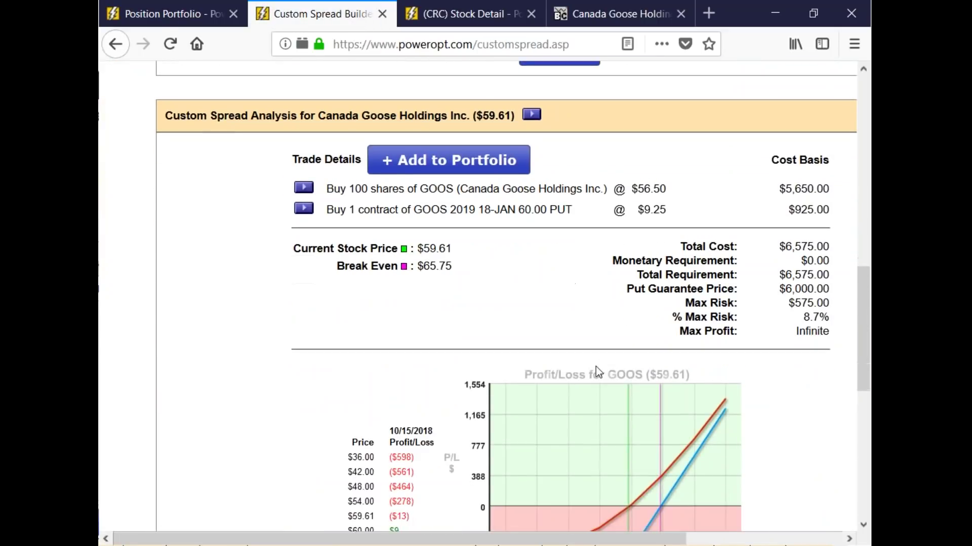
- Review the 60.00 put leg, then load the GOOS option chain and expand the January 18, 2019 expiration
{"action": "scroll", "coordinate": [596, 367], "scroll_direction": "up", "scroll_amount": 2}
{"action": "left_click_drag", "start_coordinate": [516, 302], "coordinate": [585, 308]}
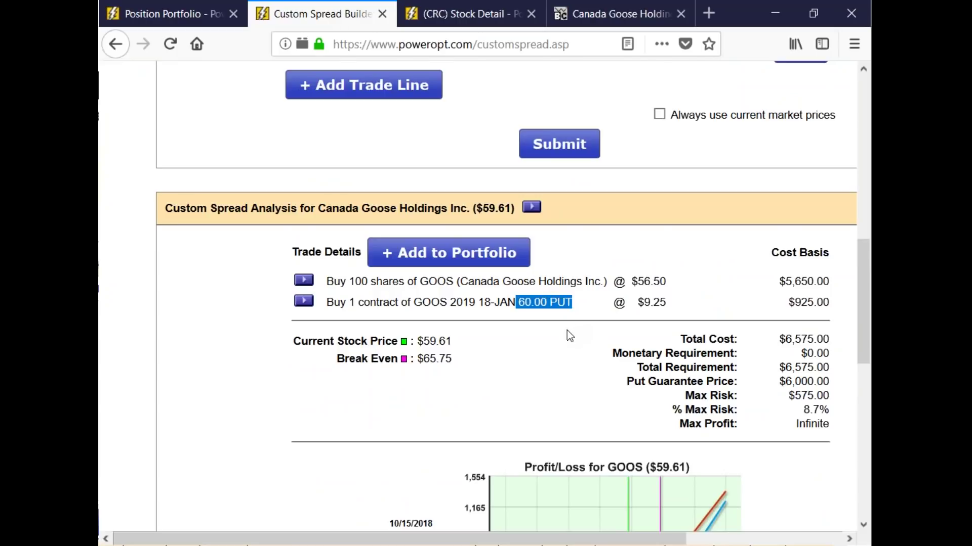
{"action": "scroll", "coordinate": [569, 335], "scroll_direction": "up", "scroll_amount": 4}
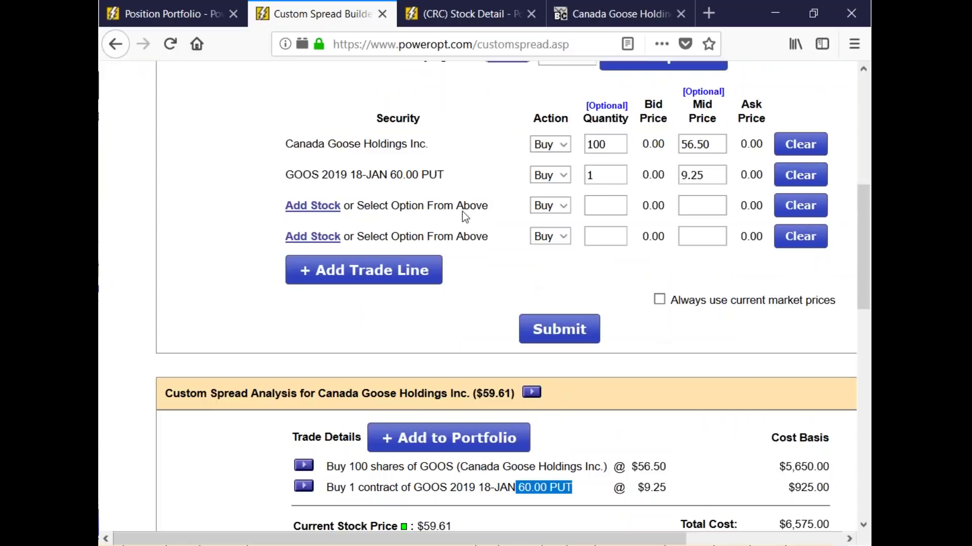
{"action": "left_click_drag", "start_coordinate": [391, 176], "coordinate": [449, 187]}
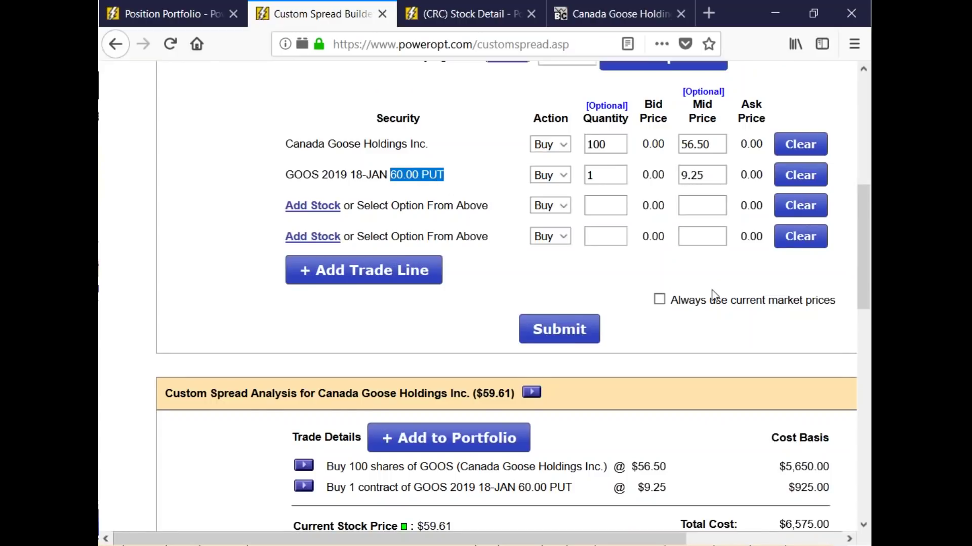
{"action": "scroll", "coordinate": [711, 291], "scroll_direction": "up", "scroll_amount": 2}
{"action": "left_click", "coordinate": [663, 148]}
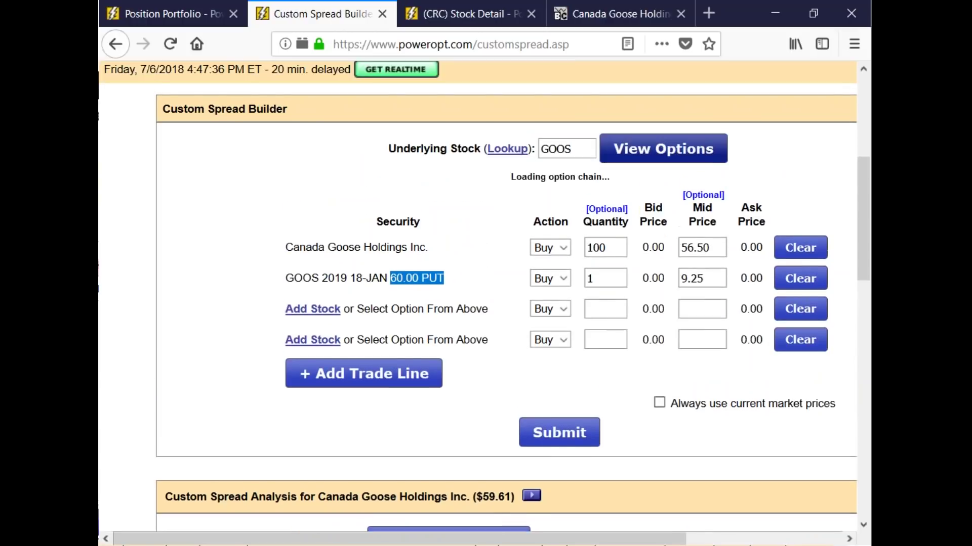
{"action": "scroll", "coordinate": [638, 292], "scroll_direction": "down", "scroll_amount": 2}
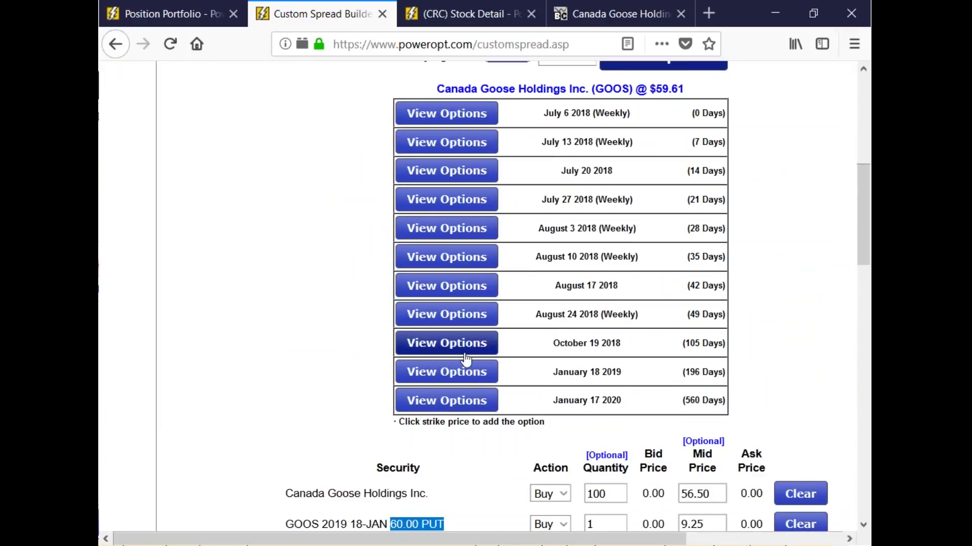
{"action": "left_click", "coordinate": [462, 371]}
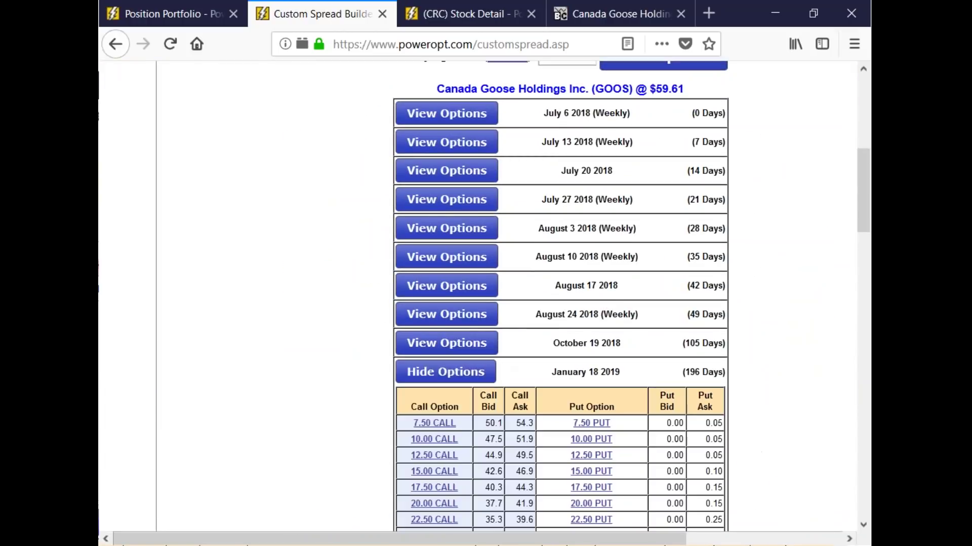
- Add the January 18, 2019 65.00 put to the spread and check the 60.00 put's bid and ask prices
{"action": "scroll", "coordinate": [586, 354], "scroll_direction": "down", "scroll_amount": 5}
{"action": "left_click", "coordinate": [587, 371]}
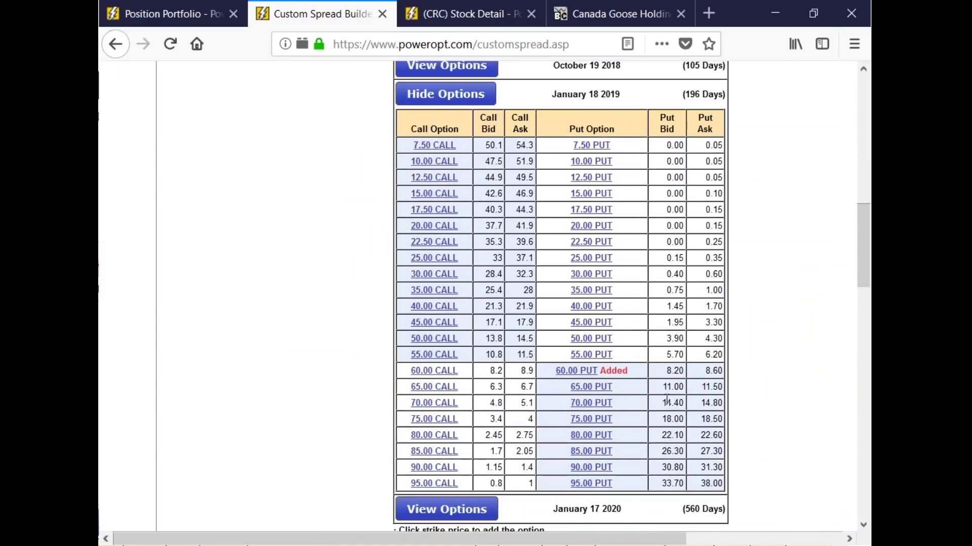
{"action": "left_click", "coordinate": [591, 386]}
{"action": "scroll", "coordinate": [806, 429], "scroll_direction": "down", "scroll_amount": 4}
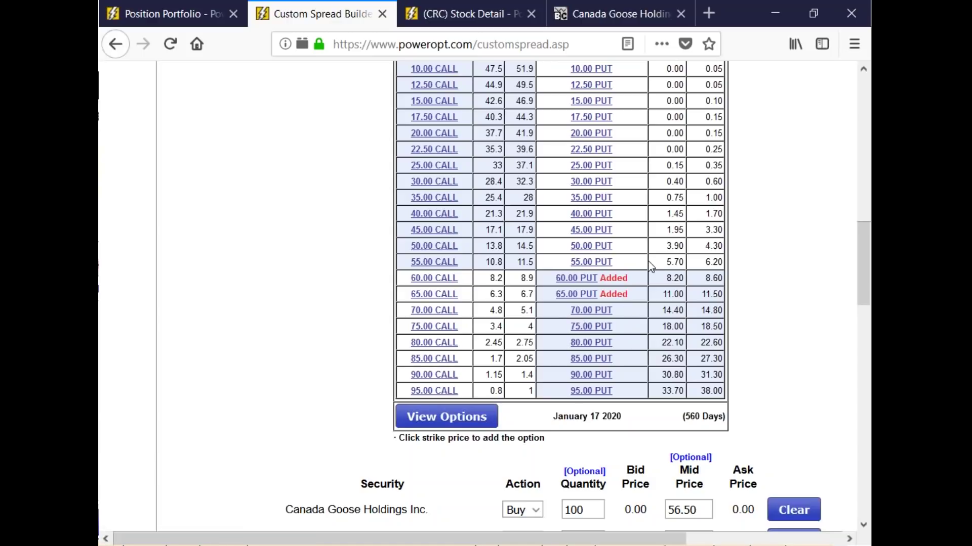
{"action": "left_click_drag", "start_coordinate": [665, 279], "coordinate": [733, 283]}
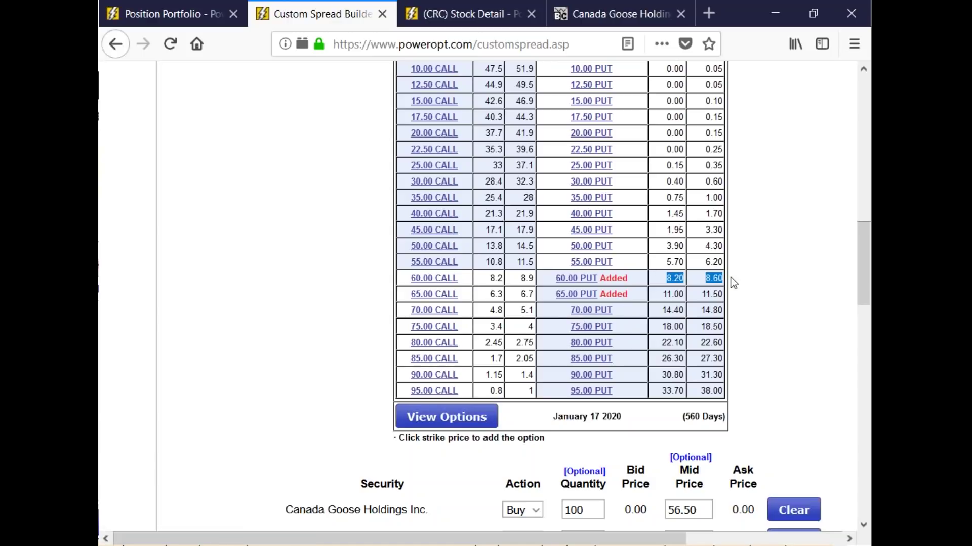
- Check the 65.00 put's bid and ask, set the newly added 60.00 put leg to Sell, and submit the spread for recalculation
{"action": "left_click_drag", "start_coordinate": [659, 294], "coordinate": [733, 307]}
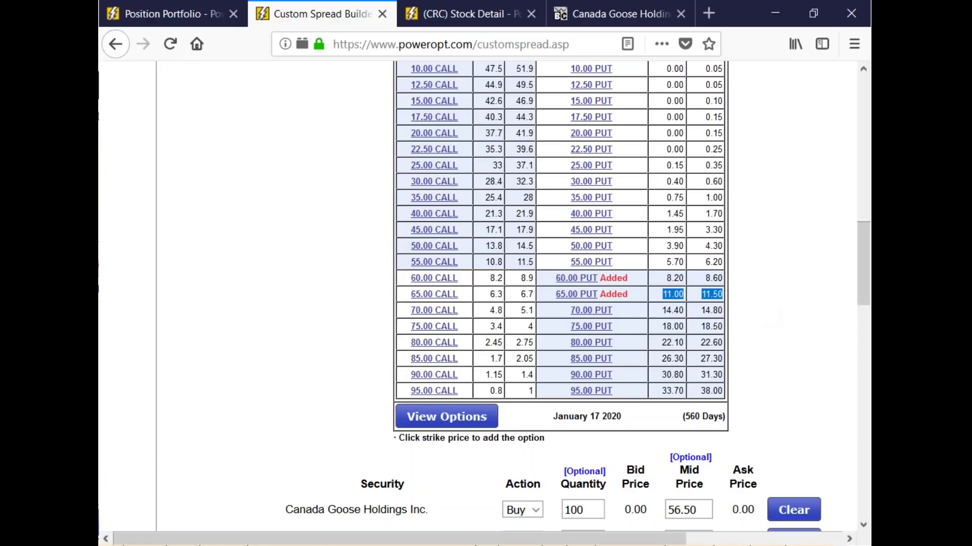
{"action": "scroll", "coordinate": [751, 359], "scroll_direction": "down", "scroll_amount": 5}
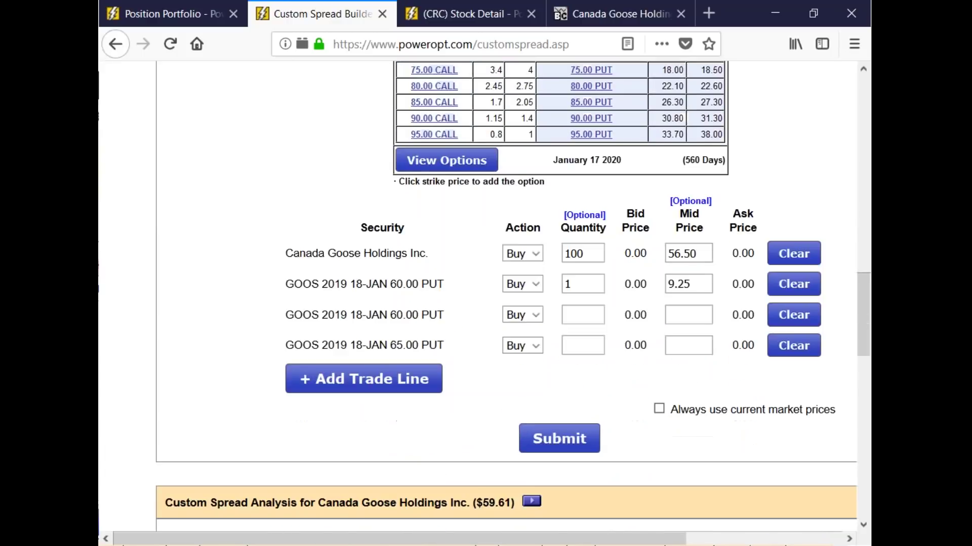
{"action": "left_click", "coordinate": [534, 294]}
{"action": "left_click", "coordinate": [518, 334]}
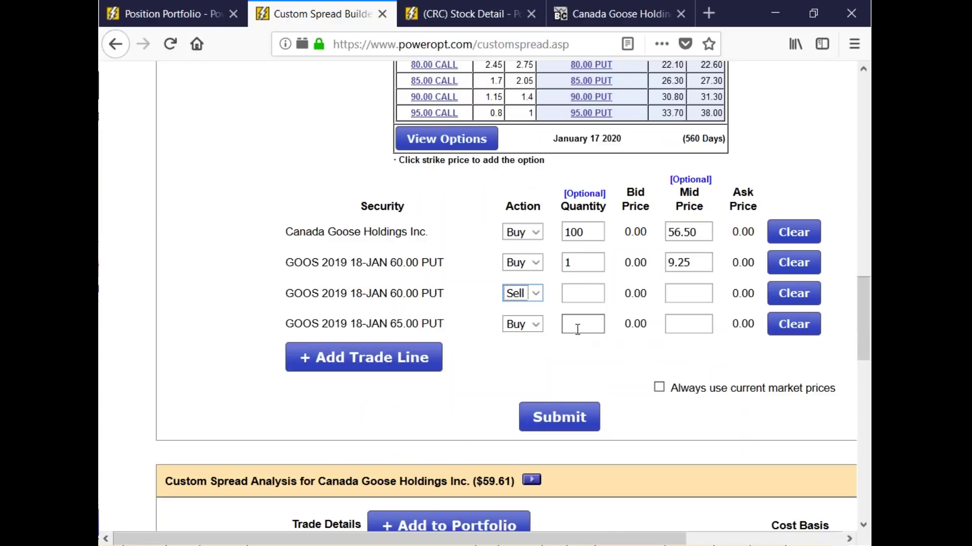
{"action": "left_click_drag", "start_coordinate": [387, 327], "coordinate": [446, 325]}
{"action": "scroll", "coordinate": [446, 326], "scroll_direction": "down", "scroll_amount": 5}
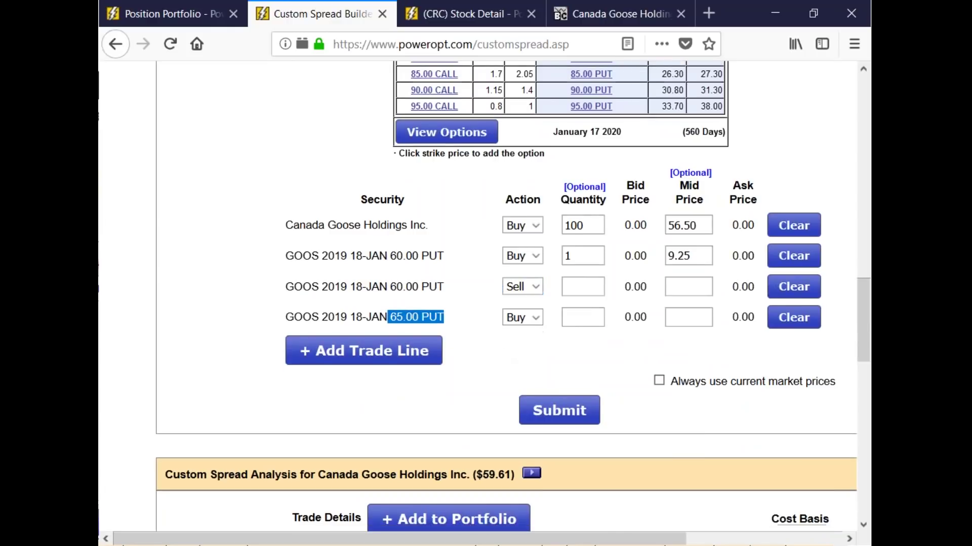
{"action": "left_click_drag", "start_coordinate": [806, 408], "coordinate": [826, 411]}
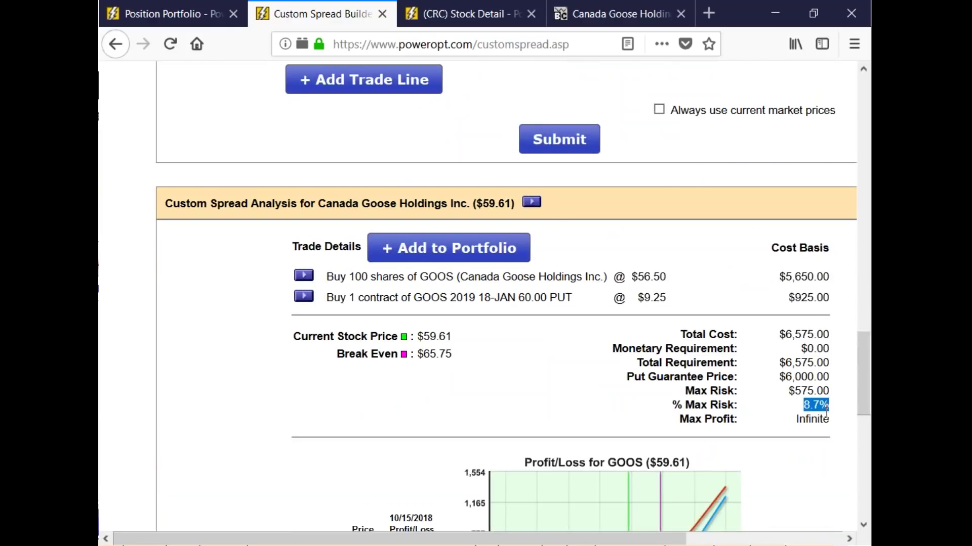
{"action": "left_click", "coordinate": [593, 150]}
{"action": "scroll", "coordinate": [731, 300], "scroll_direction": "down", "scroll_amount": 8}
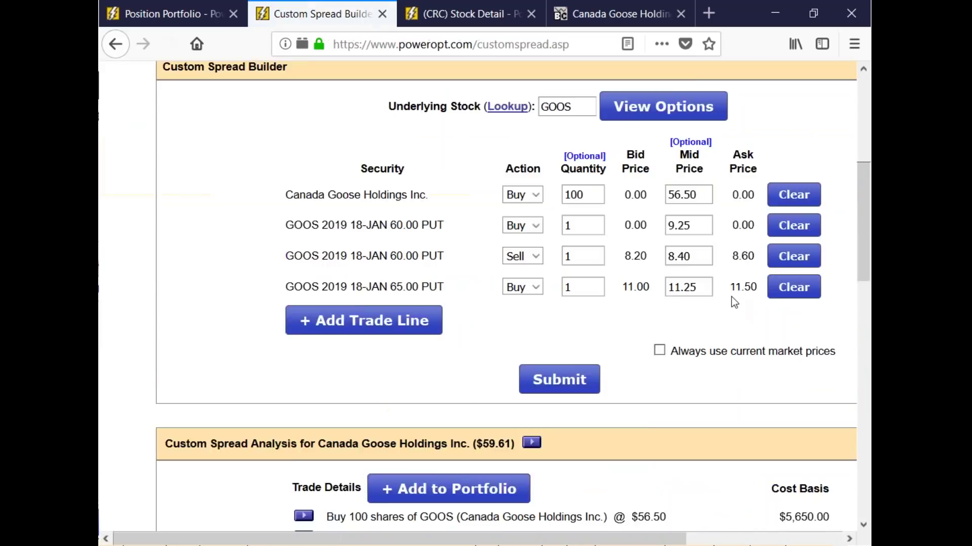
- Highlight the cost basis of the sold 60.00 put and bought 65.00 put, and handwrite 2.85 over 5 beside the trade details
{"action": "scroll", "coordinate": [731, 299], "scroll_direction": "down", "scroll_amount": 4}
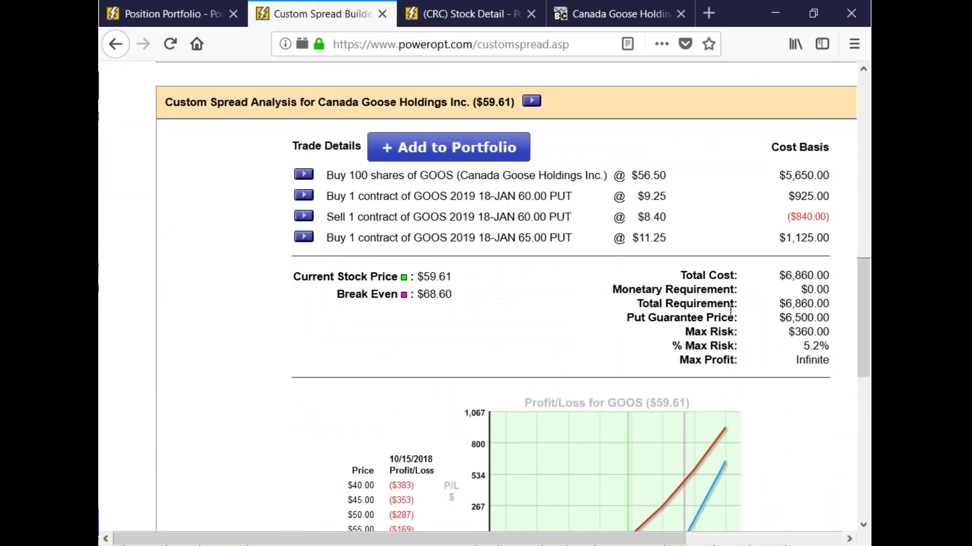
{"action": "left_click_drag", "start_coordinate": [805, 215], "coordinate": [832, 241]}
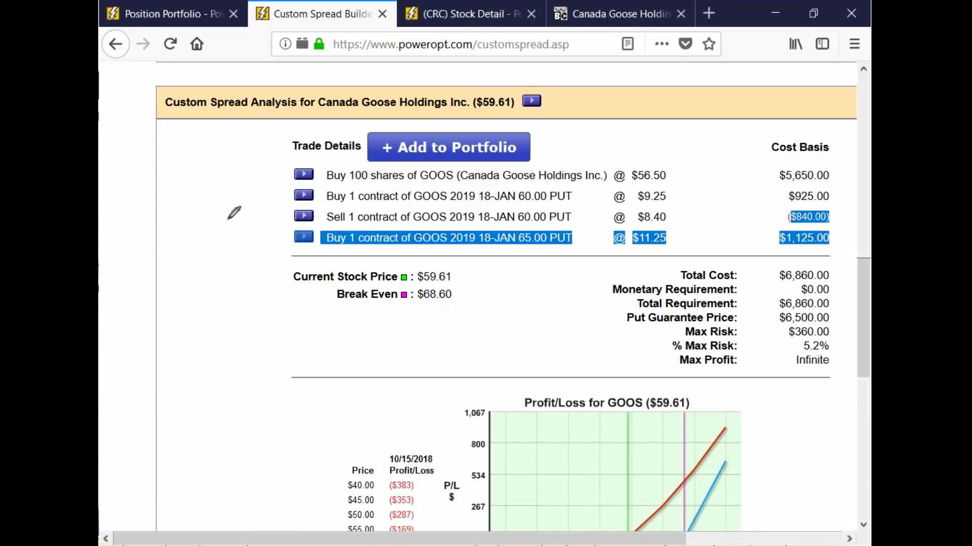
{"action": "mouse_move", "coordinate": [198, 204]}
{"action": "left_mouse_down"}
{"action": "mouse_move", "coordinate": [223, 202]}
{"action": "mouse_move", "coordinate": [217, 222]}
{"action": "mouse_move", "coordinate": [253, 223]}
{"action": "left_mouse_up"}
{"action": "mouse_move", "coordinate": [256, 188]}
{"action": "left_mouse_down"}
{"action": "mouse_move", "coordinate": [251, 223]}
{"action": "mouse_move", "coordinate": [264, 213]}
{"action": "left_mouse_up"}
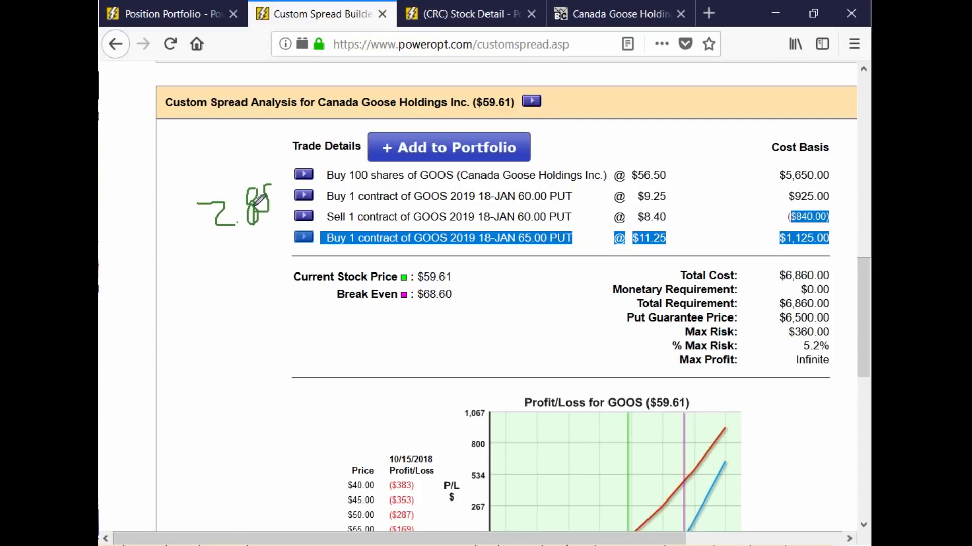
{"action": "mouse_move", "coordinate": [580, 214]}
{"action": "left_mouse_down"}
{"action": "mouse_move", "coordinate": [600, 243]}
{"action": "mouse_move", "coordinate": [580, 237]}
{"action": "mouse_move", "coordinate": [573, 253]}
{"action": "left_mouse_up"}
{"action": "left_click_drag", "start_coordinate": [175, 234], "coordinate": [298, 236]}
{"action": "left_click_drag", "start_coordinate": [235, 236], "coordinate": [242, 257]}
- Annotate the spread analysis with an arrow to the handwritten fraction, circle the max risk figures, and handwrite 44 beside them
{"action": "mouse_move", "coordinate": [278, 307]}
{"action": "left_mouse_down"}
{"action": "mouse_move", "coordinate": [211, 285]}
{"action": "mouse_move", "coordinate": [221, 313]}
{"action": "left_mouse_up"}
{"action": "mouse_move", "coordinate": [291, 284]}
{"action": "left_mouse_down"}
{"action": "mouse_move", "coordinate": [302, 319]}
{"action": "mouse_move", "coordinate": [307, 290]}
{"action": "mouse_move", "coordinate": [315, 317]}
{"action": "mouse_move", "coordinate": [299, 306]}
{"action": "left_mouse_up"}
{"action": "mouse_move", "coordinate": [834, 328]}
{"action": "left_mouse_down"}
{"action": "mouse_move", "coordinate": [783, 313]}
{"action": "mouse_move", "coordinate": [793, 363]}
{"action": "mouse_move", "coordinate": [836, 360]}
{"action": "mouse_move", "coordinate": [840, 326]}
{"action": "mouse_move", "coordinate": [808, 319]}
{"action": "left_mouse_up"}
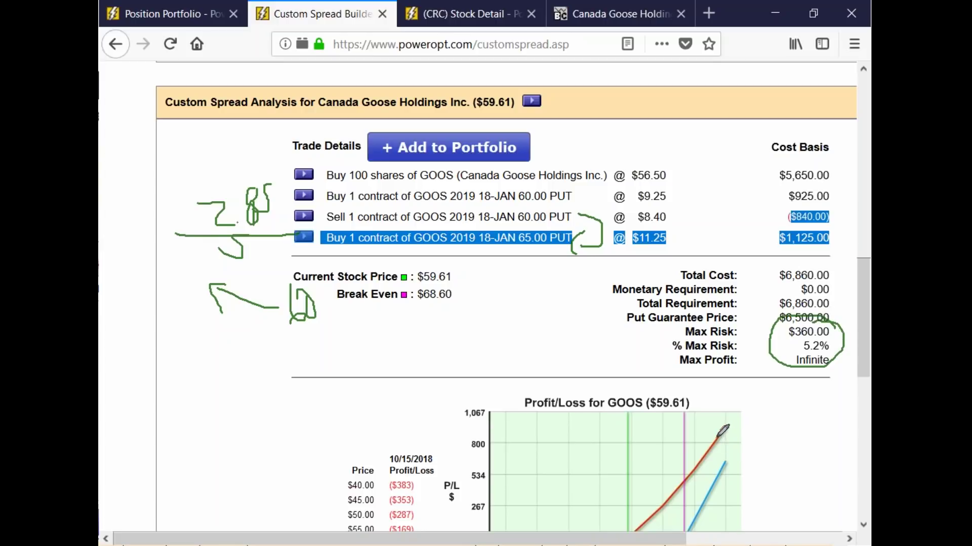
{"action": "mouse_move", "coordinate": [566, 304]}
{"action": "left_mouse_down"}
{"action": "mouse_move", "coordinate": [603, 327]}
{"action": "mouse_move", "coordinate": [590, 357]}
{"action": "left_mouse_up"}
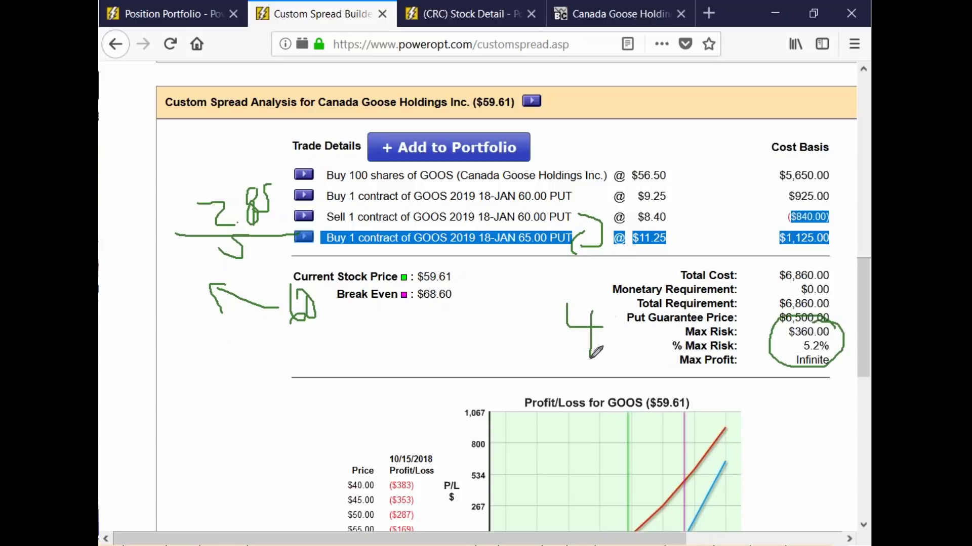
{"action": "left_click_drag", "start_coordinate": [606, 313], "coordinate": [613, 365]}
{"action": "left_click_drag", "start_coordinate": [808, 340], "coordinate": [773, 341]}
{"action": "mouse_move", "coordinate": [757, 344]}
{"action": "left_mouse_down"}
{"action": "mouse_move", "coordinate": [673, 344]}
{"action": "mouse_move", "coordinate": [675, 361]}
{"action": "left_mouse_up"}
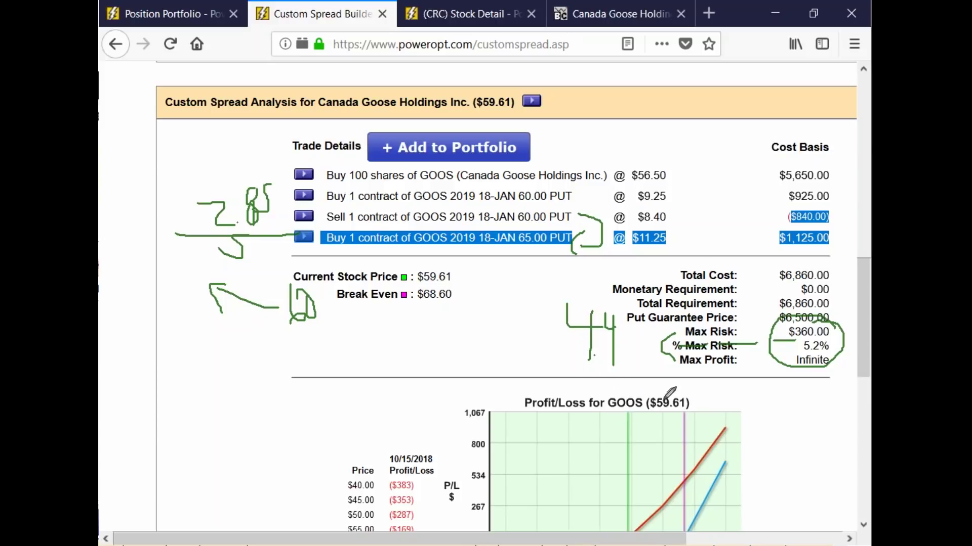
- Mark the roll from the 60.00 to the 65.00 put with arrows at both legs' cost basis, and erase all annotations
{"action": "mouse_move", "coordinate": [562, 194]}
{"action": "left_mouse_down"}
{"action": "mouse_move", "coordinate": [596, 202]}
{"action": "mouse_move", "coordinate": [590, 231]}
{"action": "mouse_move", "coordinate": [546, 222]}
{"action": "mouse_move", "coordinate": [572, 238]}
{"action": "left_mouse_up"}
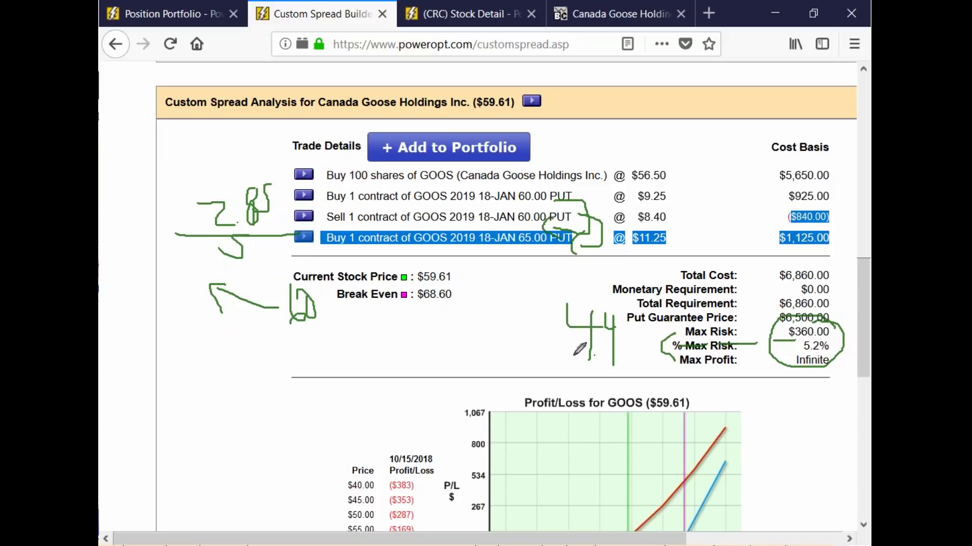
{"action": "mouse_move", "coordinate": [786, 214]}
{"action": "left_mouse_down"}
{"action": "mouse_move", "coordinate": [716, 214]}
{"action": "mouse_move", "coordinate": [709, 202]}
{"action": "mouse_move", "coordinate": [706, 226]}
{"action": "left_mouse_up"}
{"action": "mouse_move", "coordinate": [767, 241]}
{"action": "left_mouse_down"}
{"action": "mouse_move", "coordinate": [636, 251]}
{"action": "mouse_move", "coordinate": [666, 264]}
{"action": "left_mouse_up"}
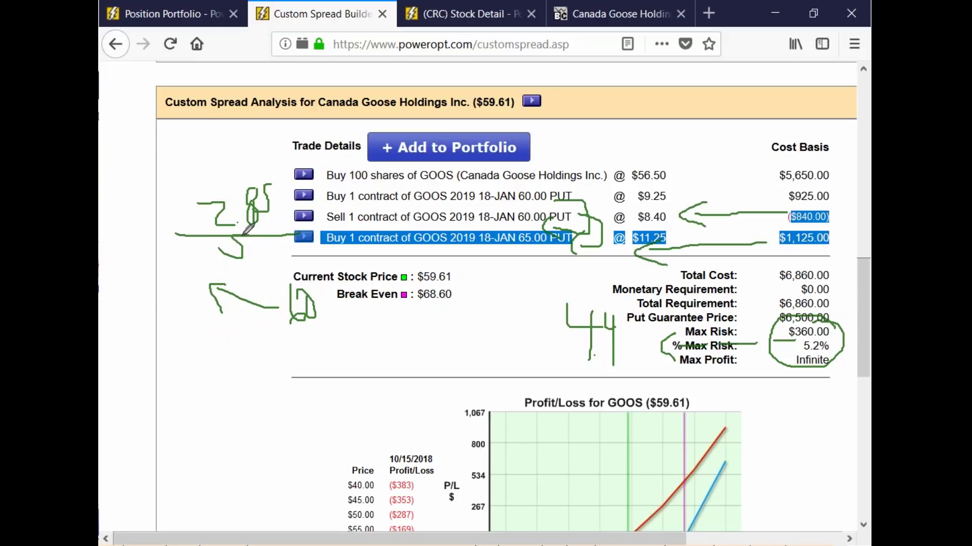
{"action": "left_click_drag", "start_coordinate": [425, 202], "coordinate": [431, 249]}
{"action": "left_click_drag", "start_coordinate": [729, 332], "coordinate": [737, 365]}
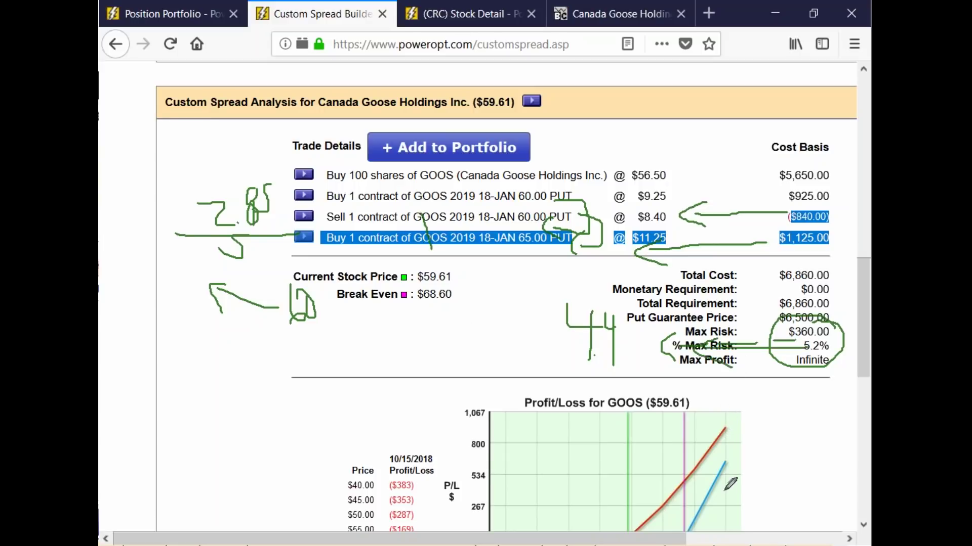
{"action": "left_click_drag", "start_coordinate": [508, 223], "coordinate": [552, 216]}
{"action": "key", "text": "e"}
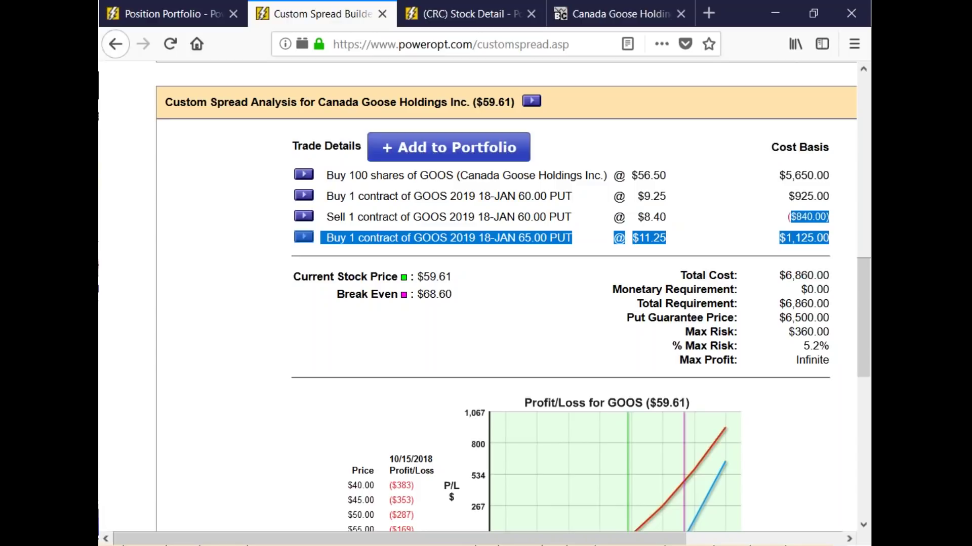
{"action": "left_click", "coordinate": [402, 300]}
- Leave the Custom Spread Builder for the home page and open the Free Webinars page
{"action": "scroll", "coordinate": [291, 321], "scroll_direction": "up", "scroll_amount": 1}
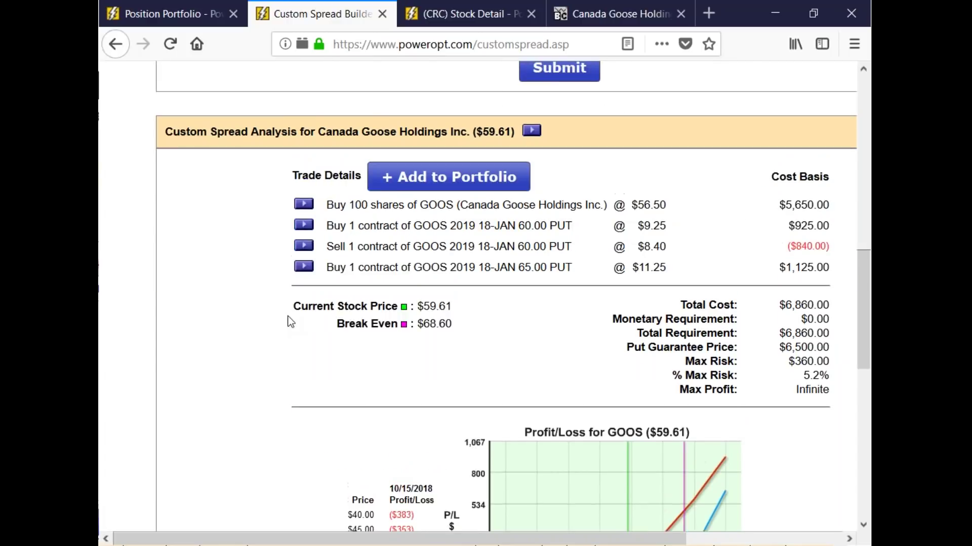
{"action": "scroll", "coordinate": [291, 321], "scroll_direction": "up", "scroll_amount": 4}
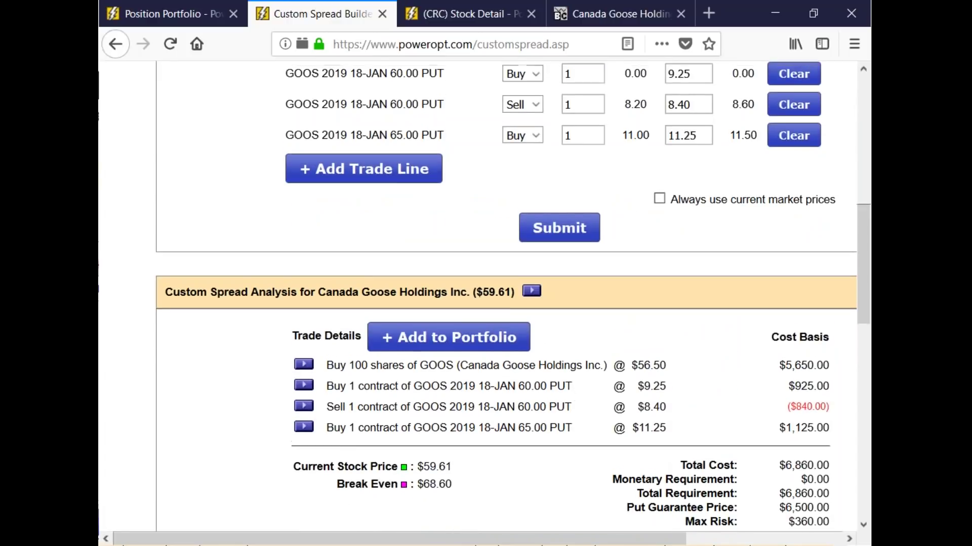
{"action": "scroll", "coordinate": [559, 336], "scroll_direction": "up", "scroll_amount": 7}
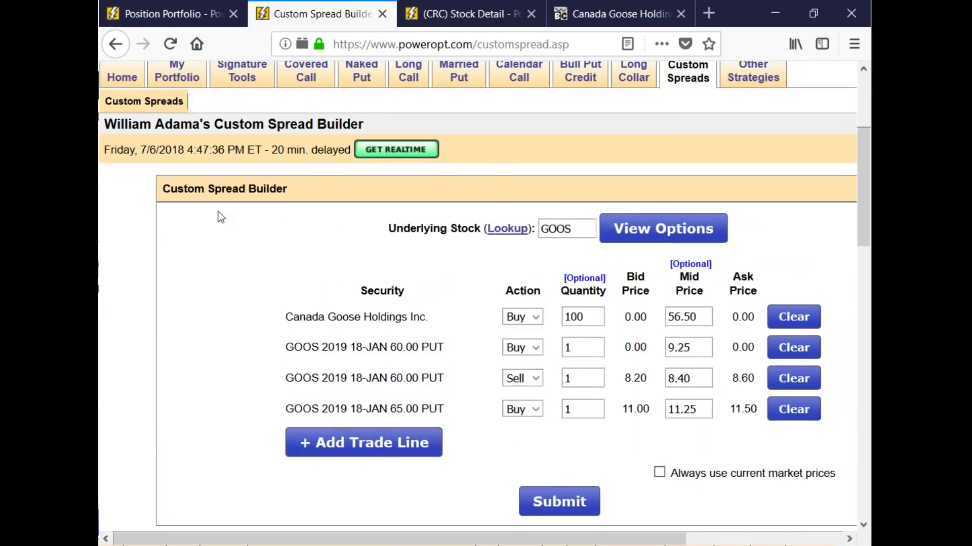
{"action": "scroll", "coordinate": [244, 370], "scroll_direction": "up", "scroll_amount": 2}
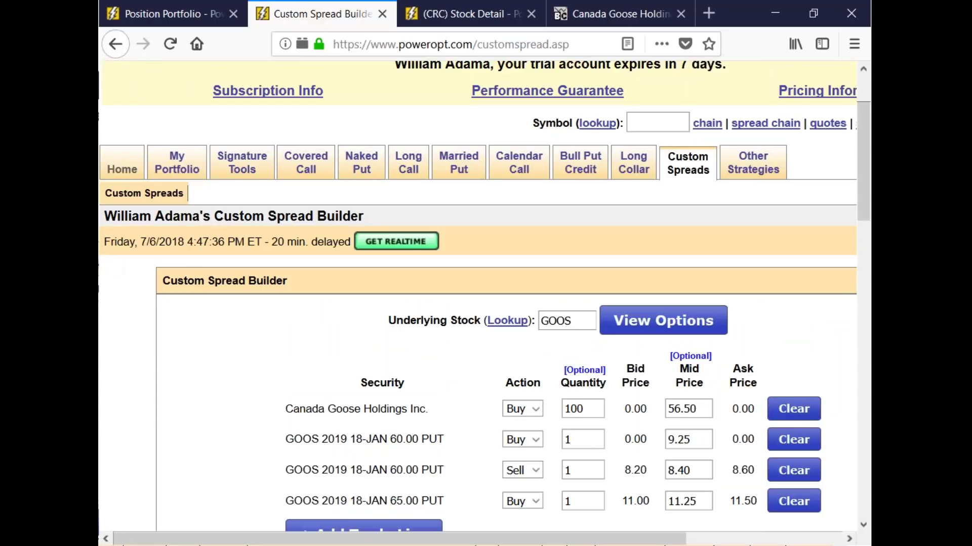
{"action": "mouse_move", "coordinate": [124, 170]}
{"action": "scroll", "coordinate": [137, 210], "scroll_direction": "down", "scroll_amount": 2}
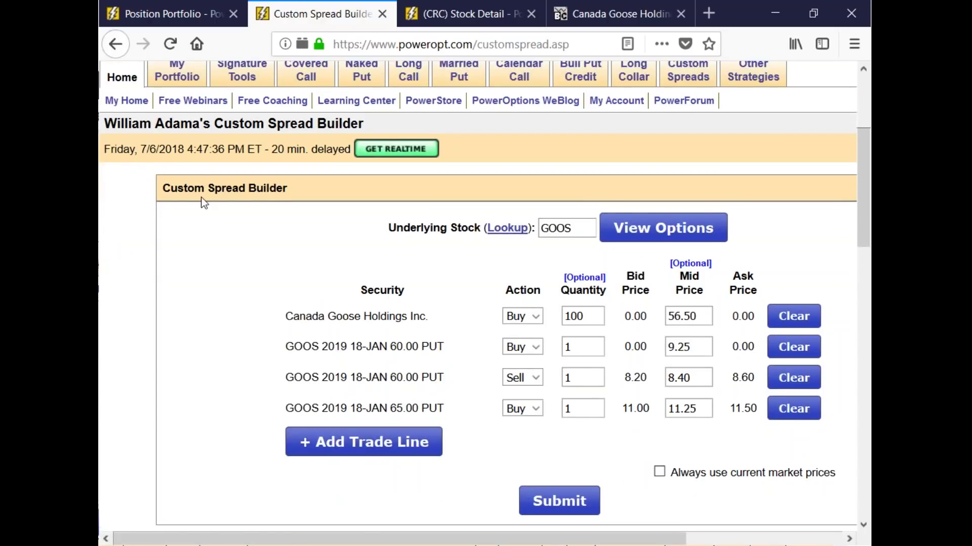
{"action": "left_click", "coordinate": [127, 77]}
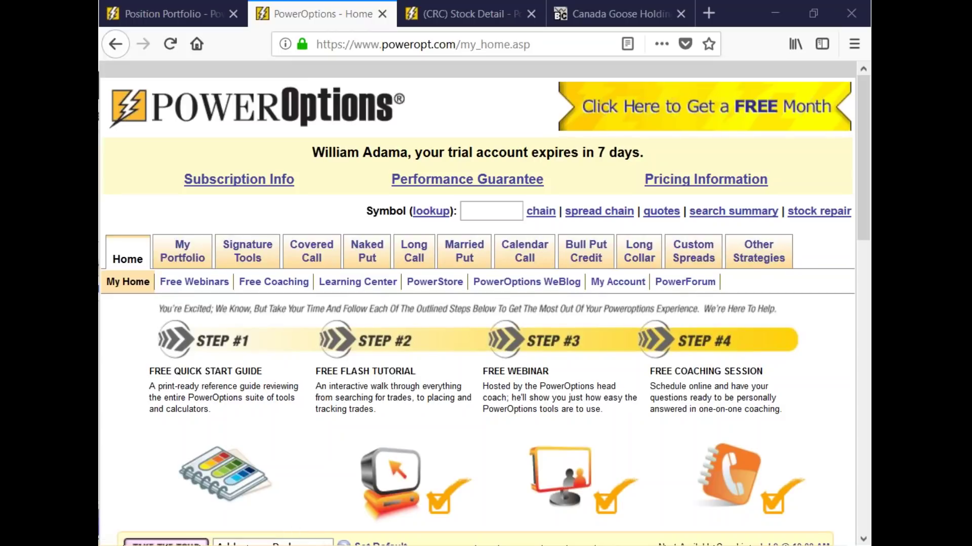
{"action": "left_click", "coordinate": [207, 291]}
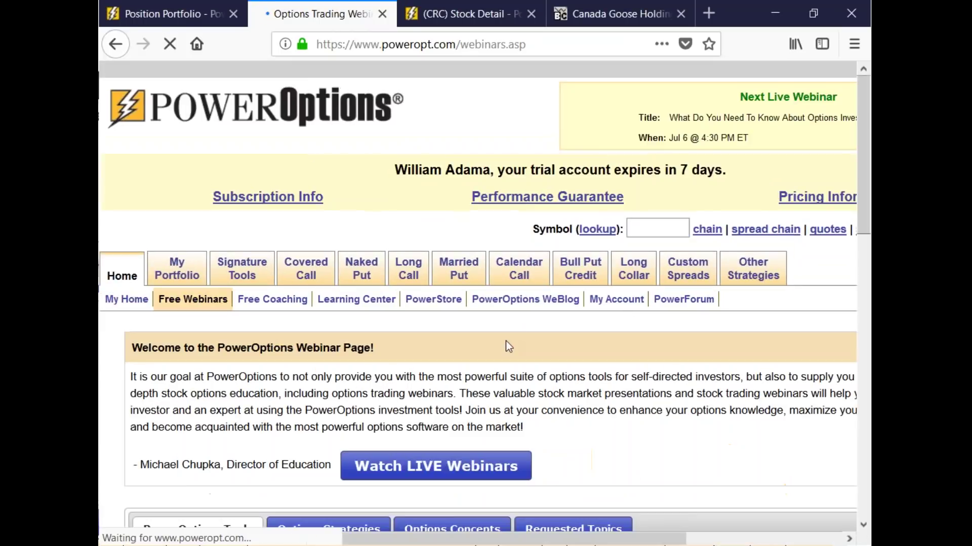
- List the Options Strategies webinars and point out Managing Your Spread Positions and Debit Spreads vs. Credit Spreads
{"action": "scroll", "coordinate": [505, 341], "scroll_direction": "down", "scroll_amount": 3}
{"action": "scroll", "coordinate": [504, 344], "scroll_direction": "down", "scroll_amount": 2}
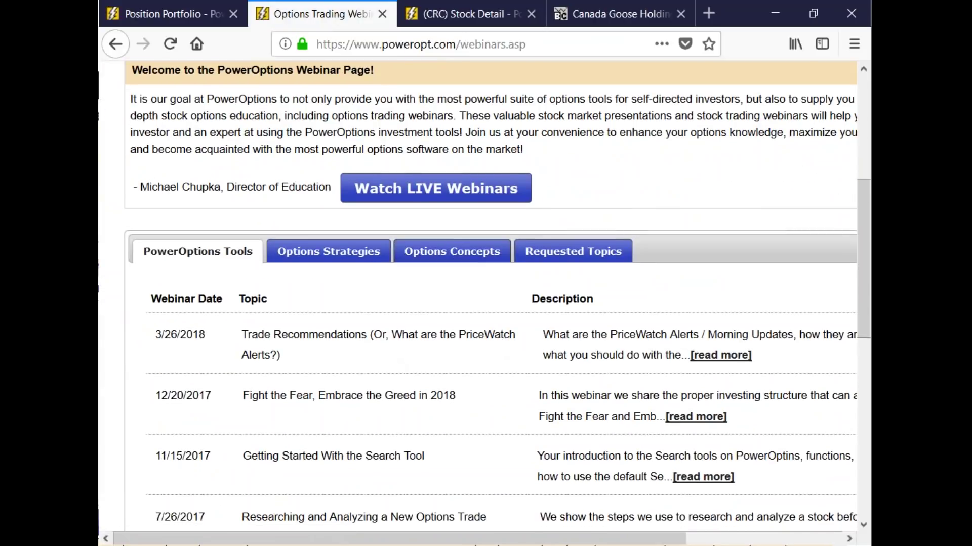
{"action": "left_click", "coordinate": [346, 259]}
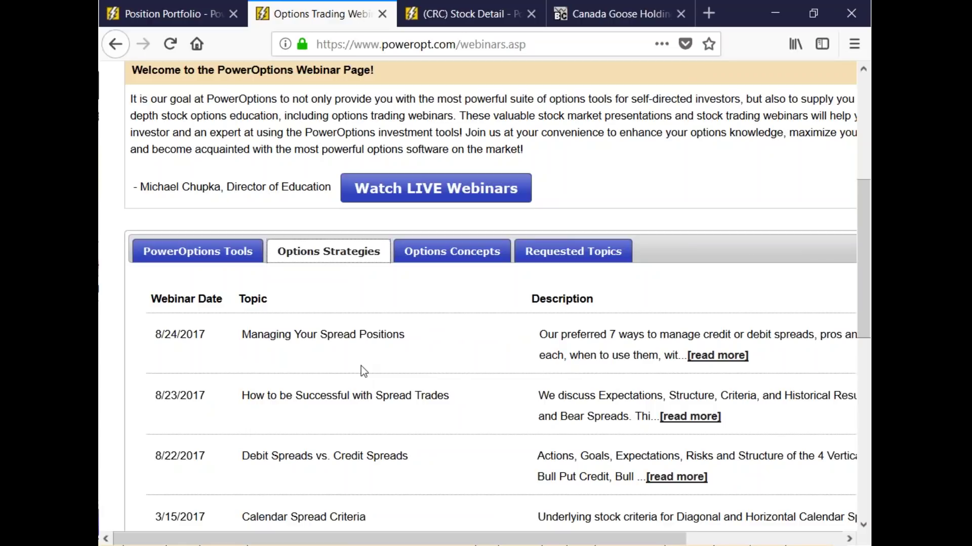
{"action": "scroll", "coordinate": [360, 365], "scroll_direction": "down", "scroll_amount": 2}
{"action": "scroll", "coordinate": [360, 369], "scroll_direction": "up", "scroll_amount": 2}
{"action": "triple_click", "coordinate": [246, 332]}
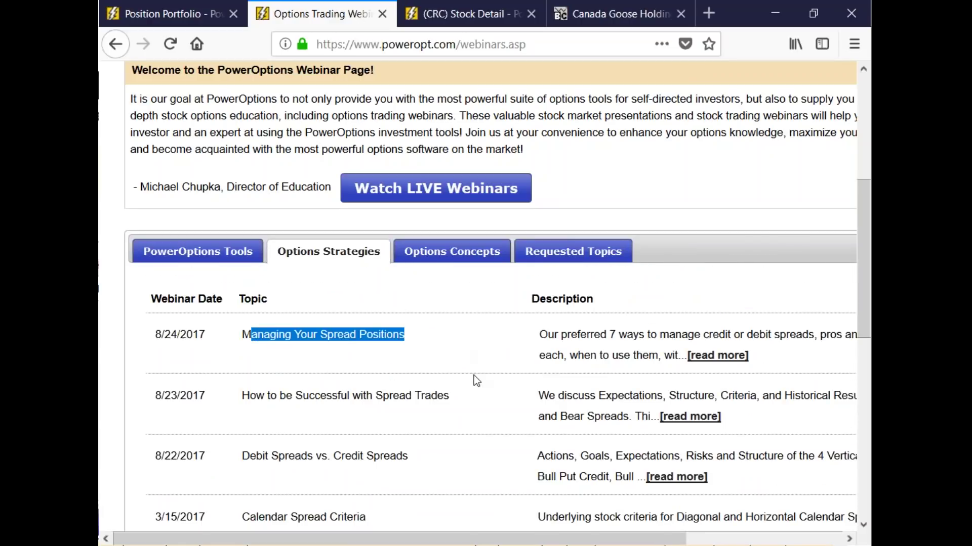
{"action": "scroll", "coordinate": [436, 379], "scroll_direction": "down", "scroll_amount": 3}
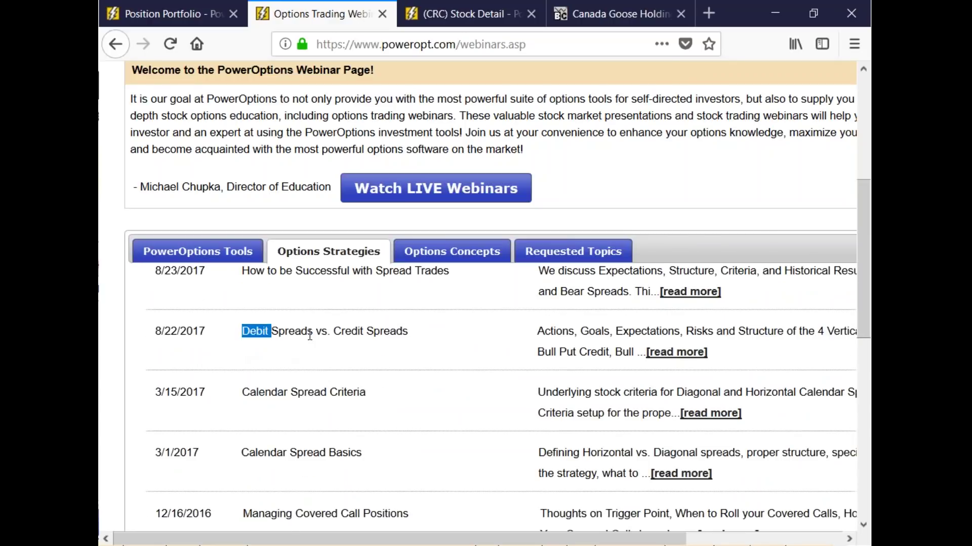
{"action": "left_click_drag", "start_coordinate": [310, 335], "coordinate": [451, 349]}
- Browse the older strategy webinars and point out Introduction to Naked Puts and Managing Your Naked Put Positions
{"action": "scroll", "coordinate": [376, 358], "scroll_direction": "down", "scroll_amount": 3}
{"action": "scroll", "coordinate": [409, 397], "scroll_direction": "down", "scroll_amount": 3}
{"action": "scroll", "coordinate": [478, 427], "scroll_direction": "down", "scroll_amount": 3}
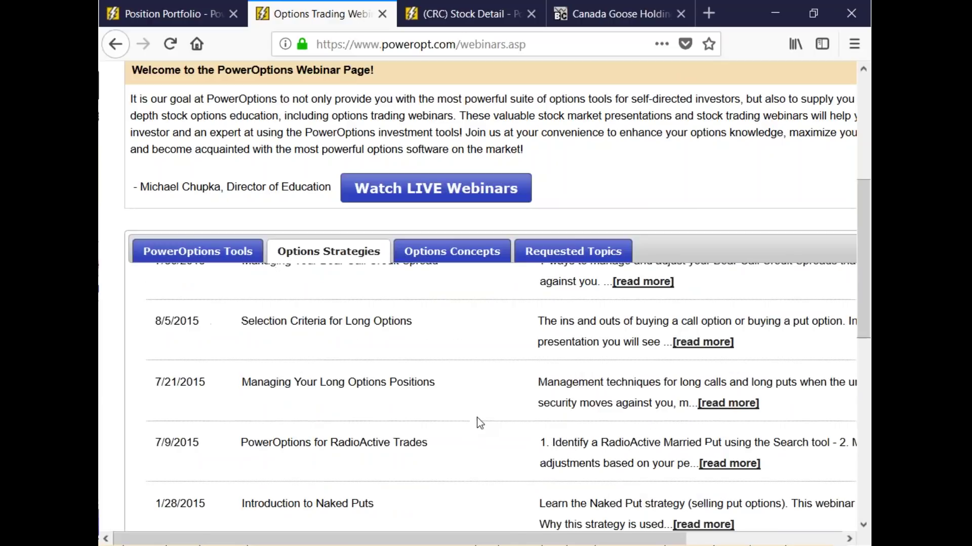
{"action": "scroll", "coordinate": [475, 421], "scroll_direction": "down", "scroll_amount": 2}
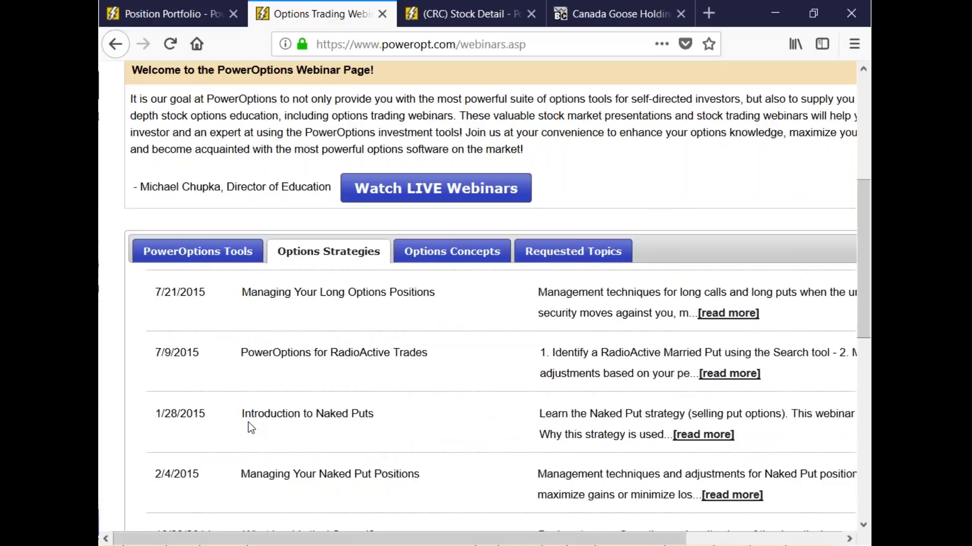
{"action": "left_click_drag", "start_coordinate": [248, 422], "coordinate": [439, 419]}
{"action": "left_click_drag", "start_coordinate": [241, 475], "coordinate": [472, 468]}
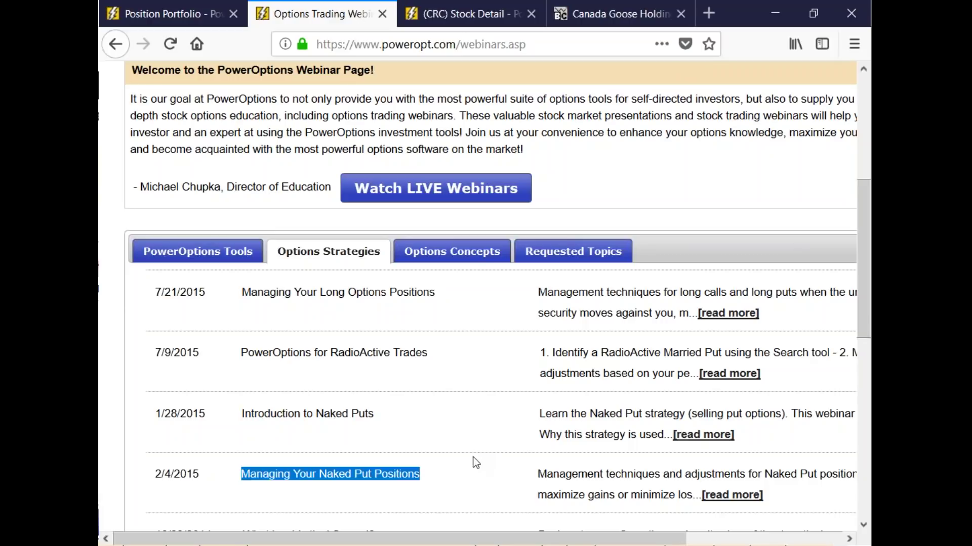
- Reopen the Custom Spread Builder with GOOS as the underlying stock and display the calls and puts for one expiration
{"action": "scroll", "coordinate": [475, 463], "scroll_direction": "up", "scroll_amount": 10}
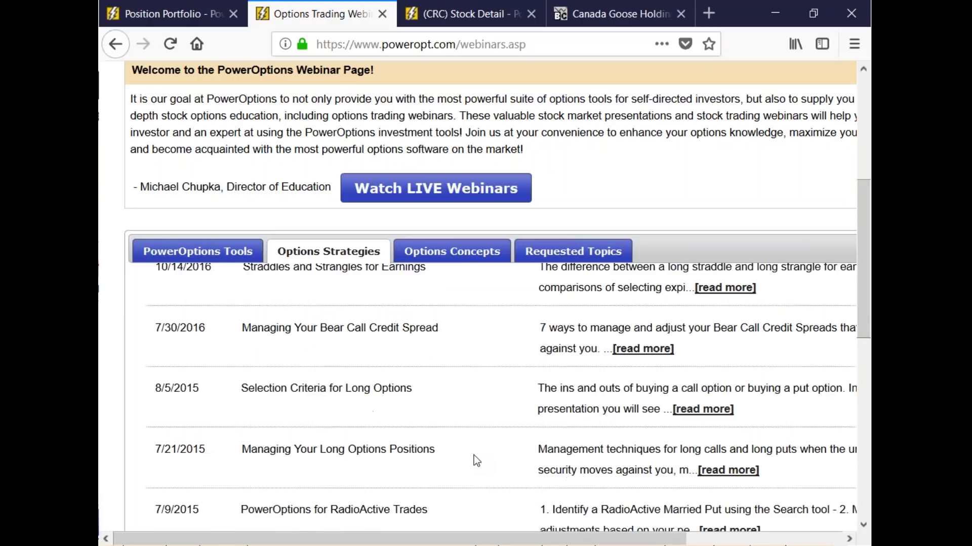
{"action": "scroll", "coordinate": [494, 445], "scroll_direction": "up", "scroll_amount": 4}
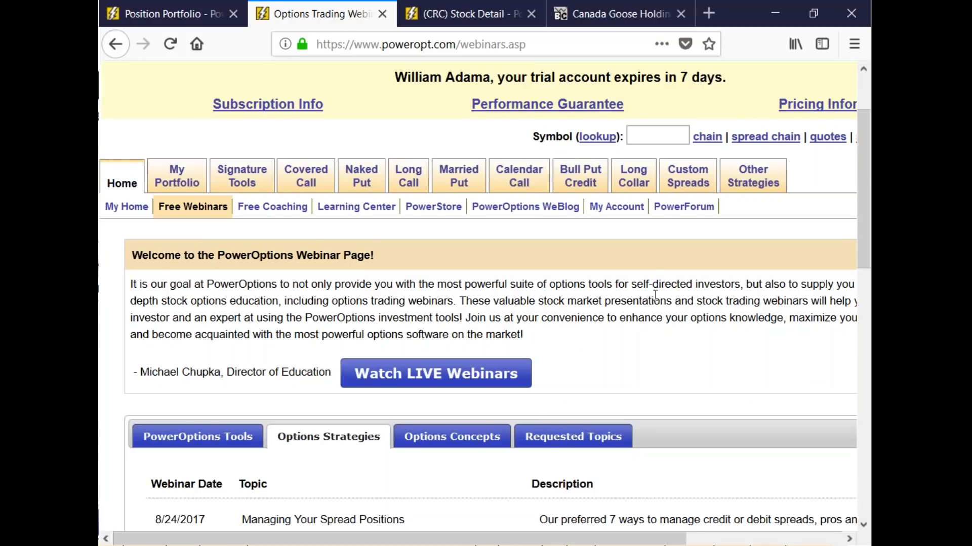
{"action": "mouse_move", "coordinate": [650, 171]}
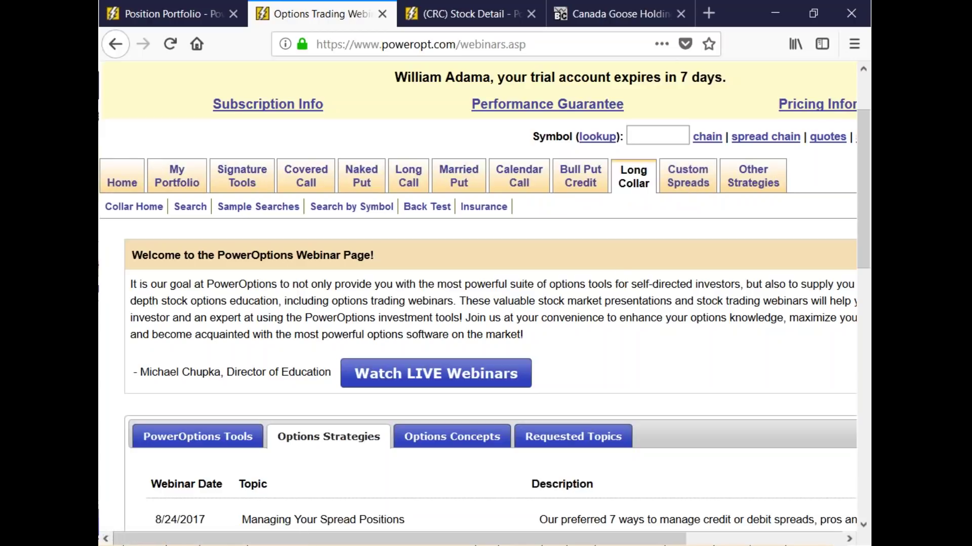
{"action": "left_click", "coordinate": [704, 185]}
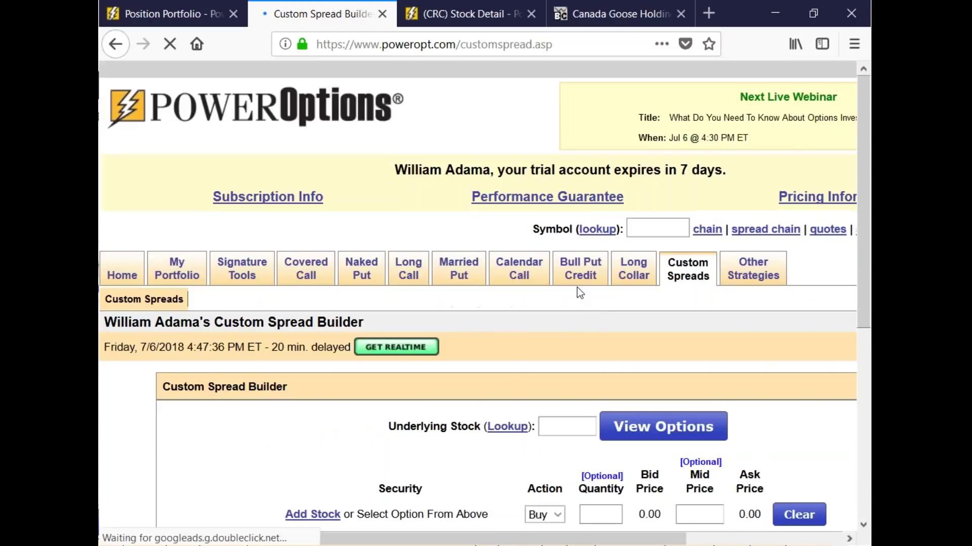
{"action": "scroll", "coordinate": [591, 415], "scroll_direction": "down", "scroll_amount": 3}
{"action": "left_click", "coordinate": [576, 241]}
{"action": "type", "text": "GOOS"}
{"action": "key", "text": "Return"}
{"action": "scroll", "coordinate": [484, 296], "scroll_direction": "down", "scroll_amount": 2}
{"action": "left_click", "coordinate": [446, 206]}
{"action": "scroll", "coordinate": [537, 278], "scroll_direction": "down", "scroll_amount": 3}
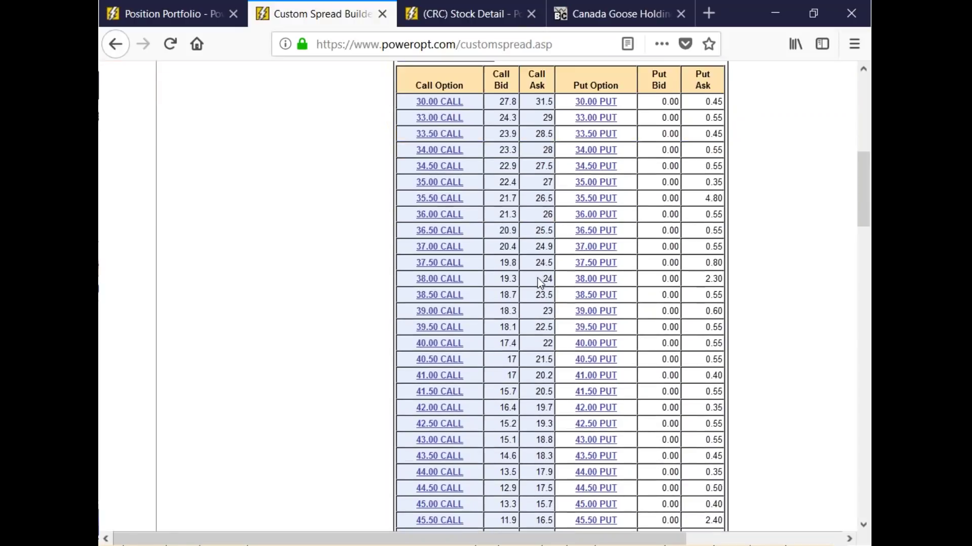
- Add the GOOS July 6 2018 60.00 put to the first trade line and set its action to Sell
{"action": "scroll", "coordinate": [538, 278], "scroll_direction": "down", "scroll_amount": 1}
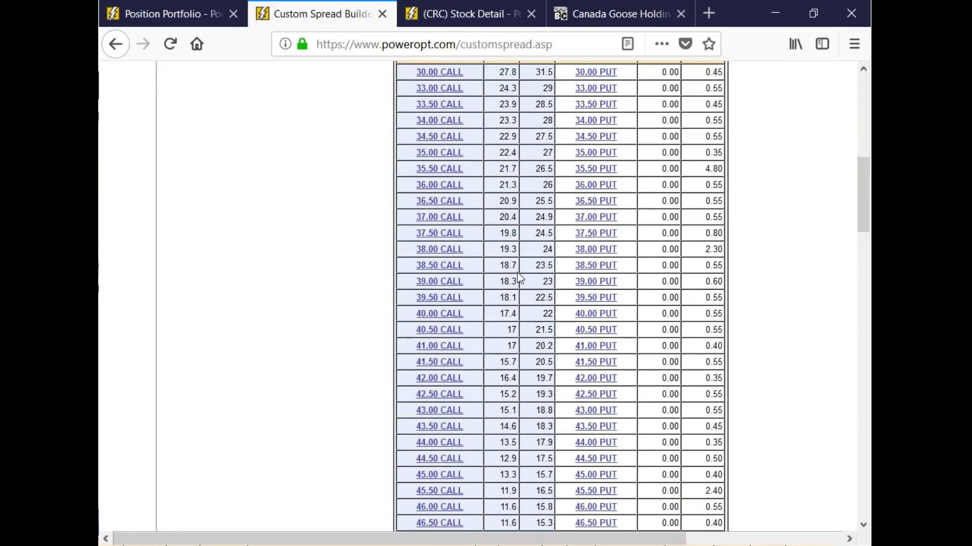
{"action": "scroll", "coordinate": [518, 276], "scroll_direction": "down", "scroll_amount": 20}
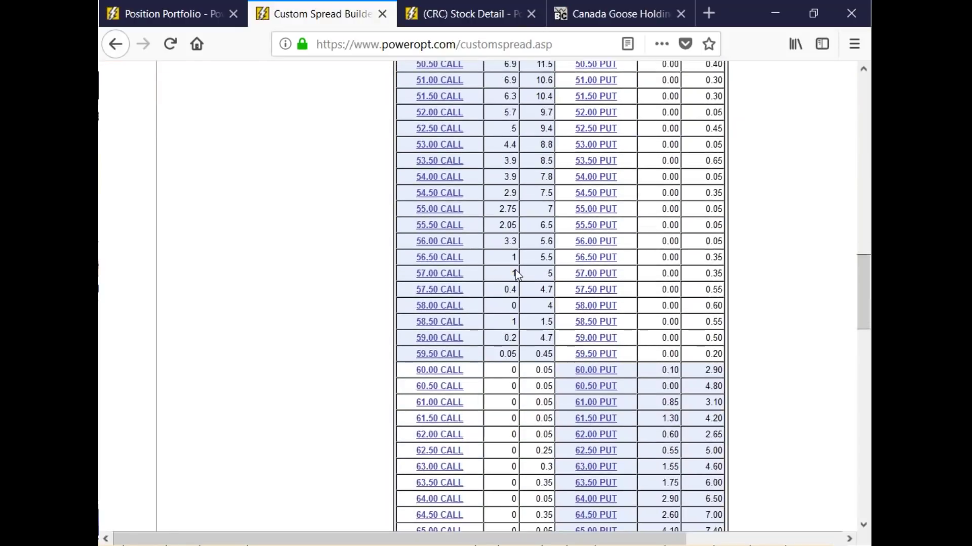
{"action": "scroll", "coordinate": [620, 385], "scroll_direction": "up", "scroll_amount": 20}
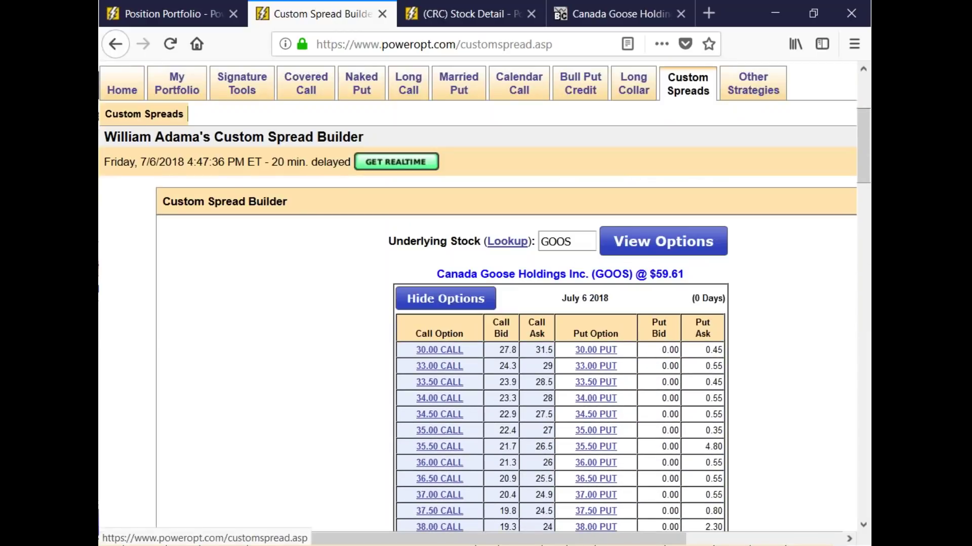
{"action": "scroll", "coordinate": [560, 299], "scroll_direction": "down", "scroll_amount": 20}
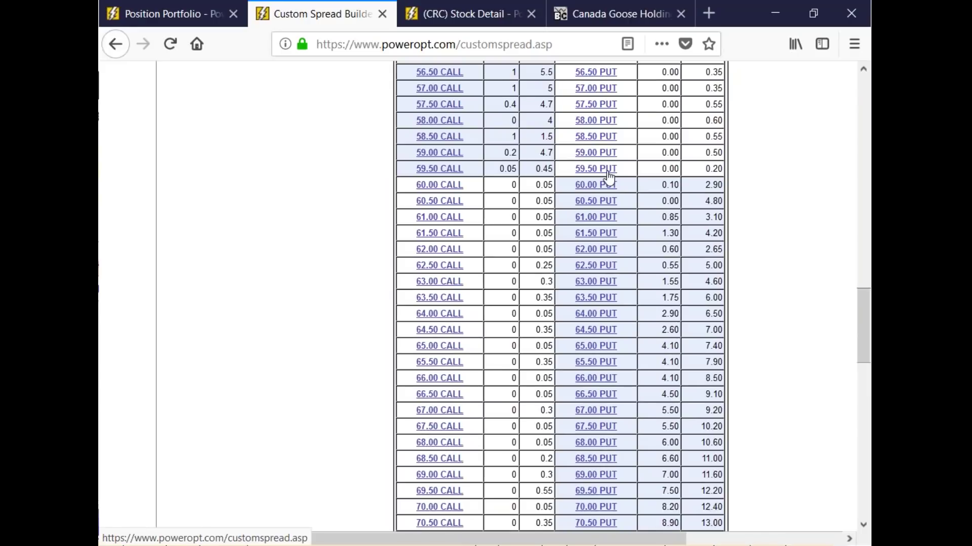
{"action": "scroll", "coordinate": [601, 308], "scroll_direction": "down", "scroll_amount": 1}
{"action": "scroll", "coordinate": [595, 306], "scroll_direction": "down", "scroll_amount": 15}
{"action": "left_click", "coordinate": [558, 198]}
{"action": "left_click", "coordinate": [566, 223]}
{"action": "key", "text": "Down"}
- Set the 60.00 put leg's quantity to 1 and its mid price to 0.85
{"action": "left_click", "coordinate": [608, 198]}
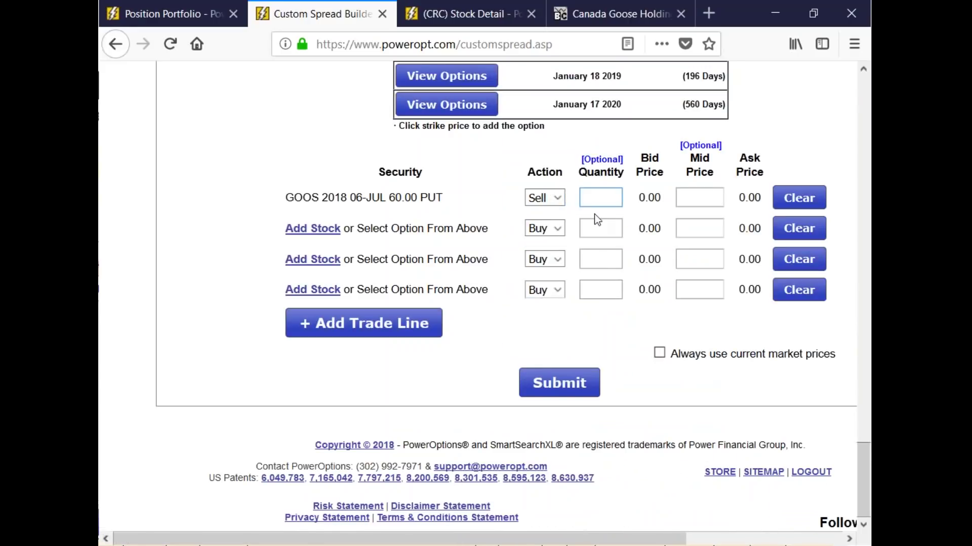
{"action": "type", "text": "1"}
{"action": "left_click", "coordinate": [711, 202]}
{"action": "type", "text": "0.8"}
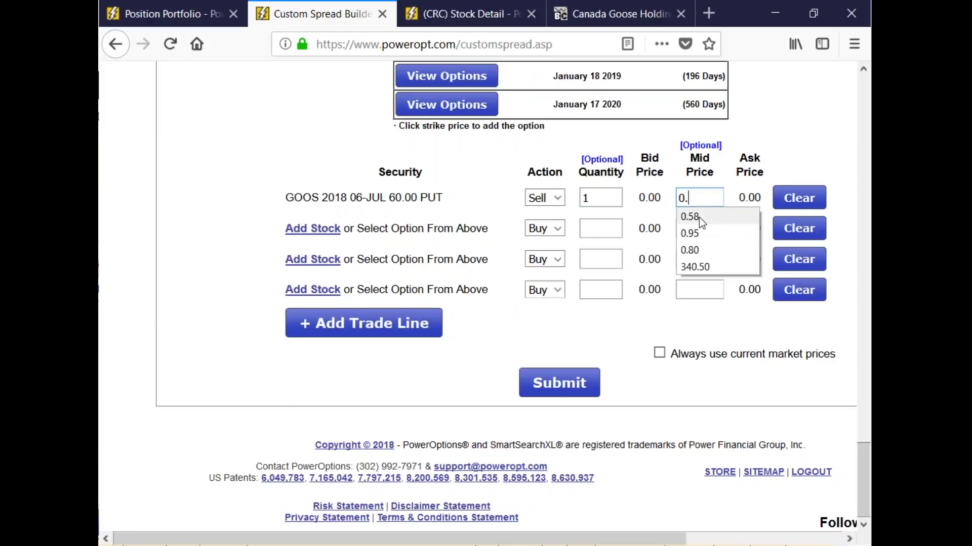
{"action": "left_click", "coordinate": [699, 220]}
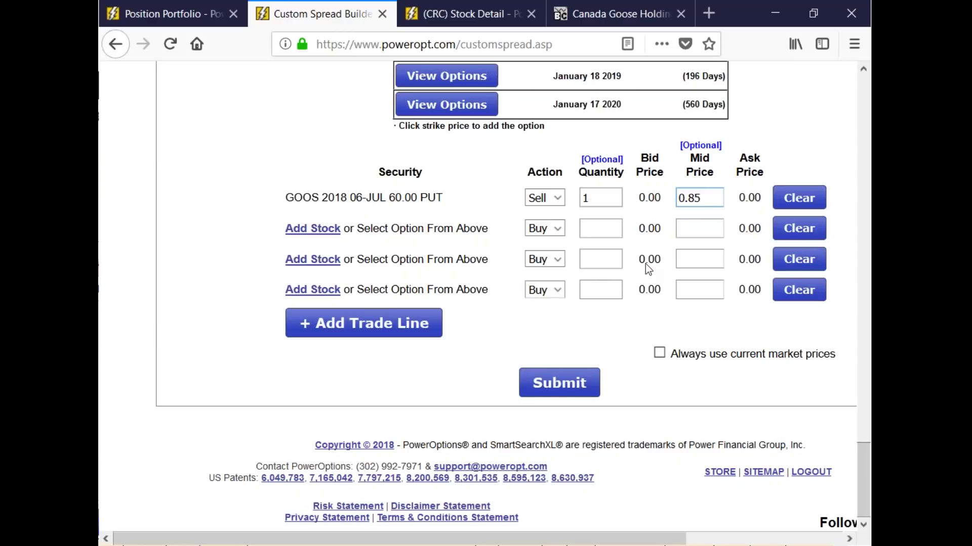
- Submit the short 60.00 put for analysis and highlight its % Return in the results
{"action": "left_click", "coordinate": [563, 392]}
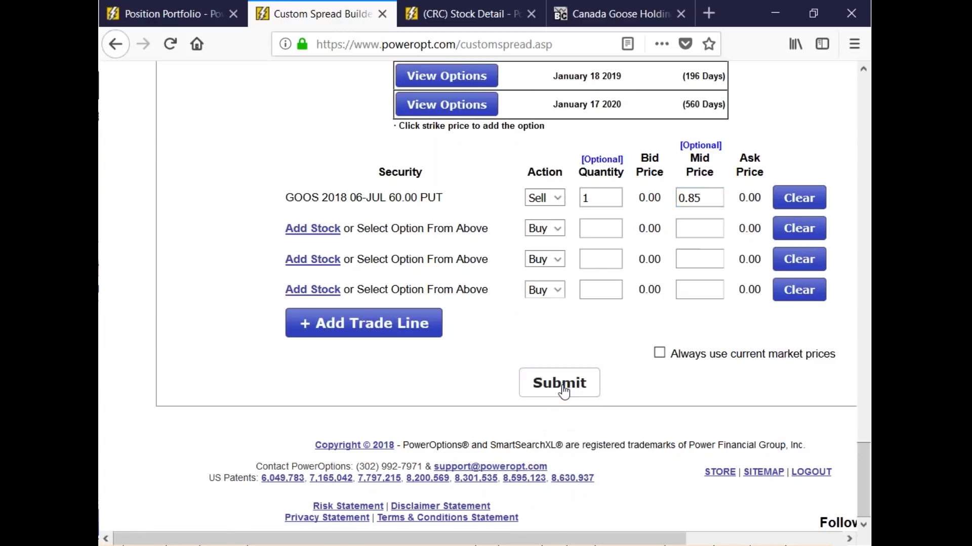
{"action": "scroll", "coordinate": [643, 448], "scroll_direction": "down", "scroll_amount": 5}
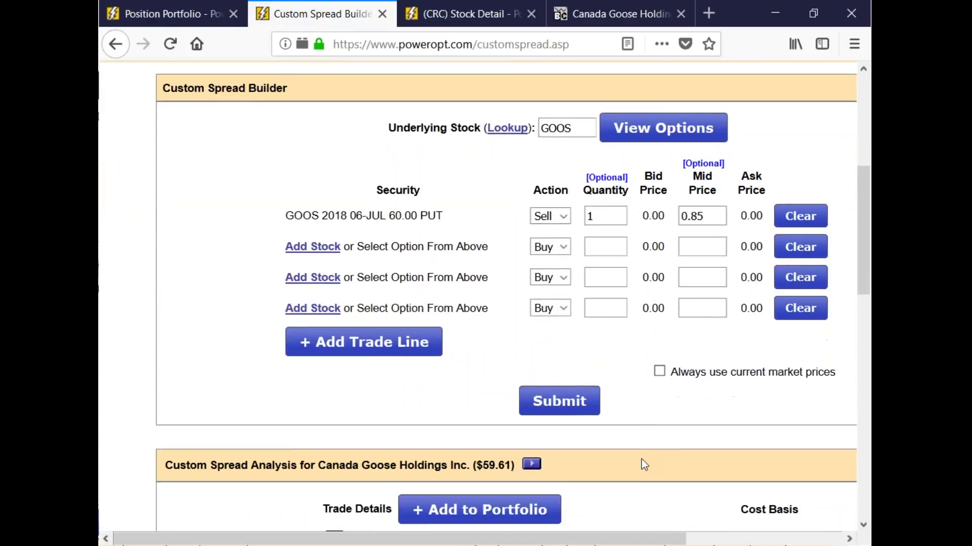
{"action": "scroll", "coordinate": [642, 464], "scroll_direction": "down", "scroll_amount": 5}
{"action": "left_click_drag", "start_coordinate": [799, 403], "coordinate": [776, 403]}
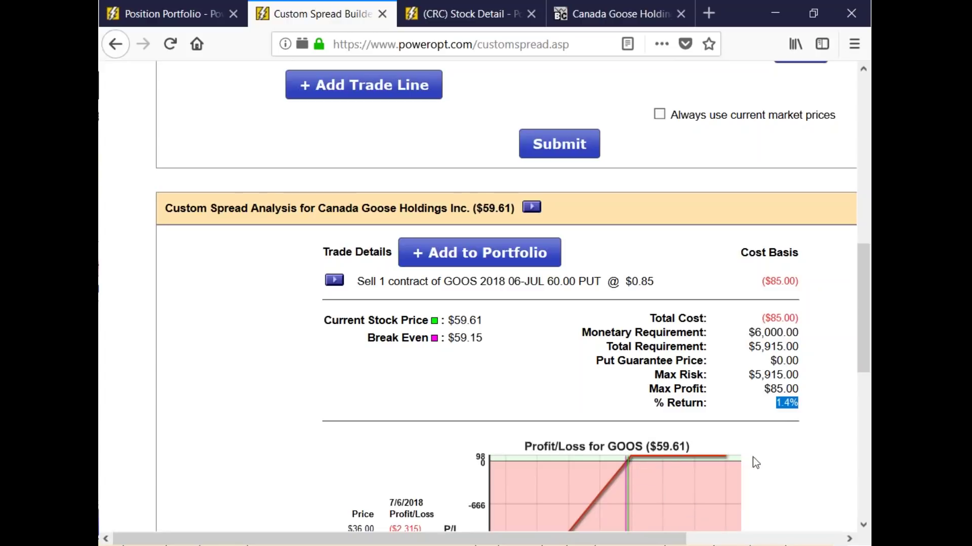
{"action": "left_click", "coordinate": [830, 447]}
{"action": "scroll", "coordinate": [828, 451], "scroll_direction": "down", "scroll_amount": 2}
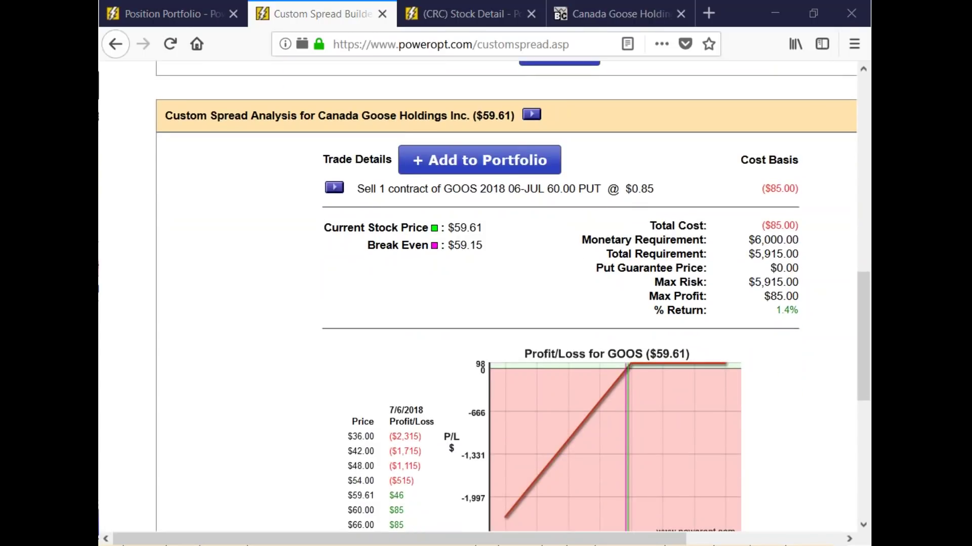
- Handwrite "1. Close" beside the analysis and mark the stock price, the 60.00 strike and the total cost
{"action": "left_click_drag", "start_coordinate": [186, 195], "coordinate": [181, 242]}
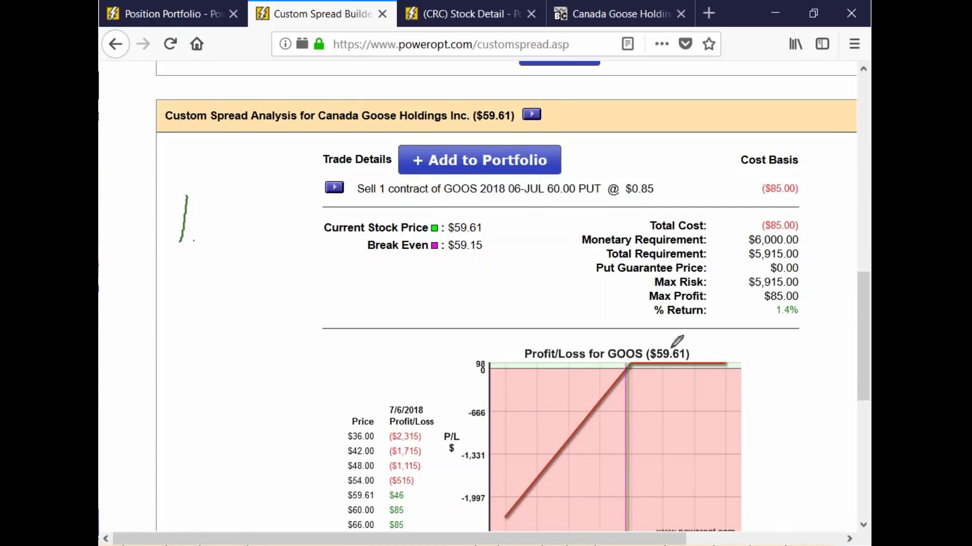
{"action": "left_click_drag", "start_coordinate": [650, 352], "coordinate": [704, 353]}
{"action": "left_click_drag", "start_coordinate": [542, 195], "coordinate": [592, 191]}
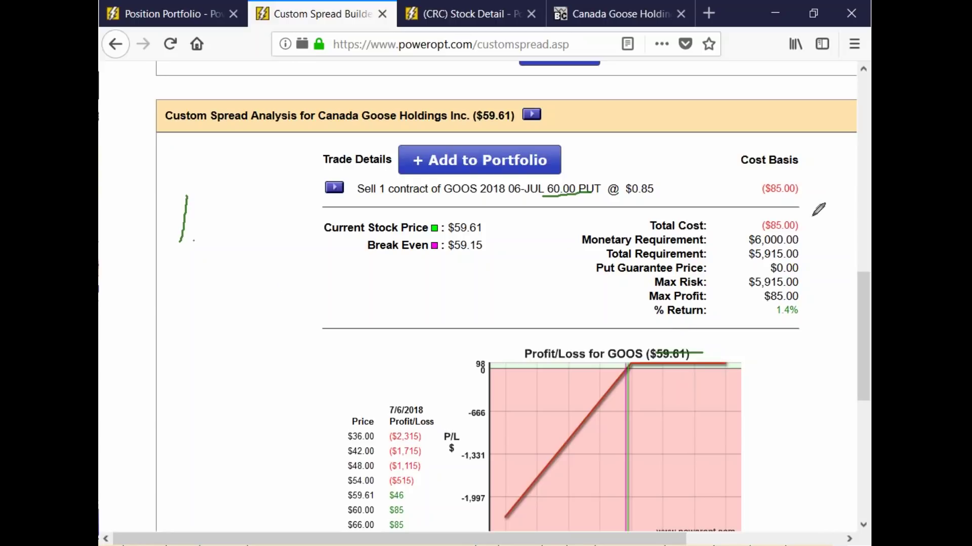
{"action": "mouse_move", "coordinate": [799, 206]}
{"action": "left_mouse_down"}
{"action": "mouse_move", "coordinate": [766, 218]}
{"action": "mouse_move", "coordinate": [810, 230]}
{"action": "mouse_move", "coordinate": [806, 209]}
{"action": "left_mouse_up"}
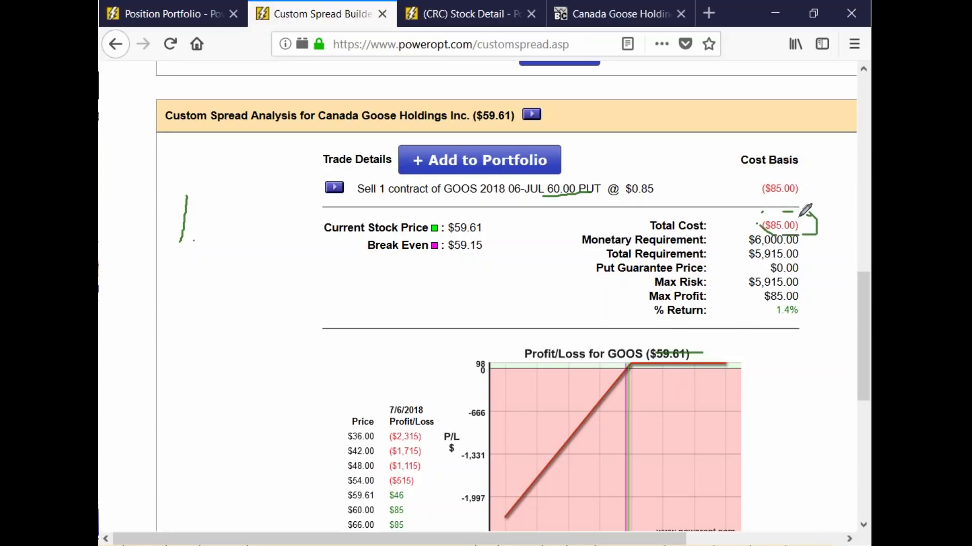
{"action": "mouse_move", "coordinate": [246, 198]}
{"action": "left_mouse_down"}
{"action": "mouse_move", "coordinate": [217, 215]}
{"action": "mouse_move", "coordinate": [248, 237]}
{"action": "mouse_move", "coordinate": [265, 217]}
{"action": "mouse_move", "coordinate": [269, 235]}
{"action": "mouse_move", "coordinate": [279, 223]}
{"action": "mouse_move", "coordinate": [300, 235]}
{"action": "left_mouse_up"}
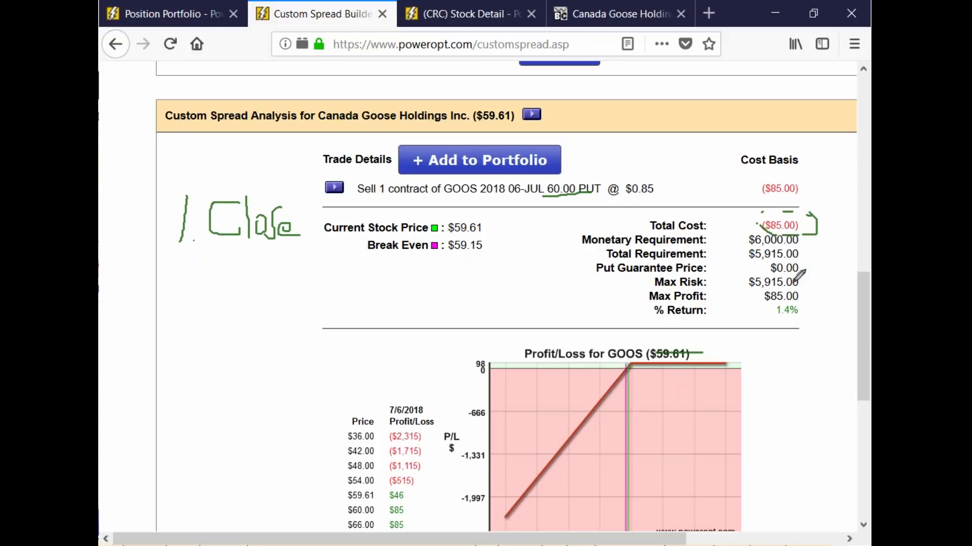
- Annotate the put's strike, circle the total cost, and draw an arrow down the loss slope of the profit/loss chart
{"action": "left_click", "coordinate": [780, 323]}
{"action": "left_click_drag", "start_coordinate": [629, 363], "coordinate": [630, 388]}
{"action": "left_click_drag", "start_coordinate": [566, 178], "coordinate": [576, 170]}
{"action": "mouse_move", "coordinate": [568, 193]}
{"action": "left_mouse_down"}
{"action": "mouse_move", "coordinate": [572, 219]}
{"action": "mouse_move", "coordinate": [581, 205]}
{"action": "mouse_move", "coordinate": [566, 204]}
{"action": "left_mouse_up"}
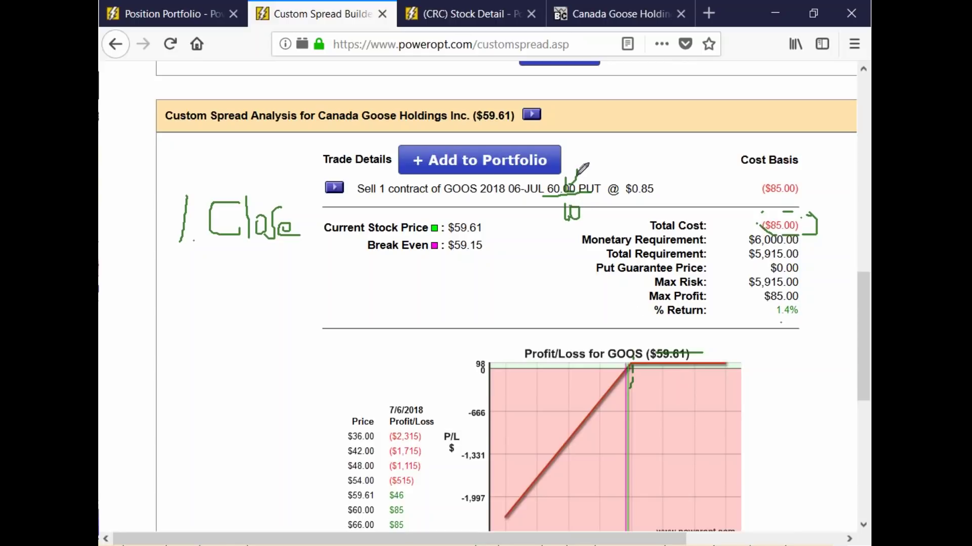
{"action": "mouse_move", "coordinate": [790, 215]}
{"action": "left_mouse_down"}
{"action": "mouse_move", "coordinate": [740, 225]}
{"action": "mouse_move", "coordinate": [761, 214]}
{"action": "left_mouse_up"}
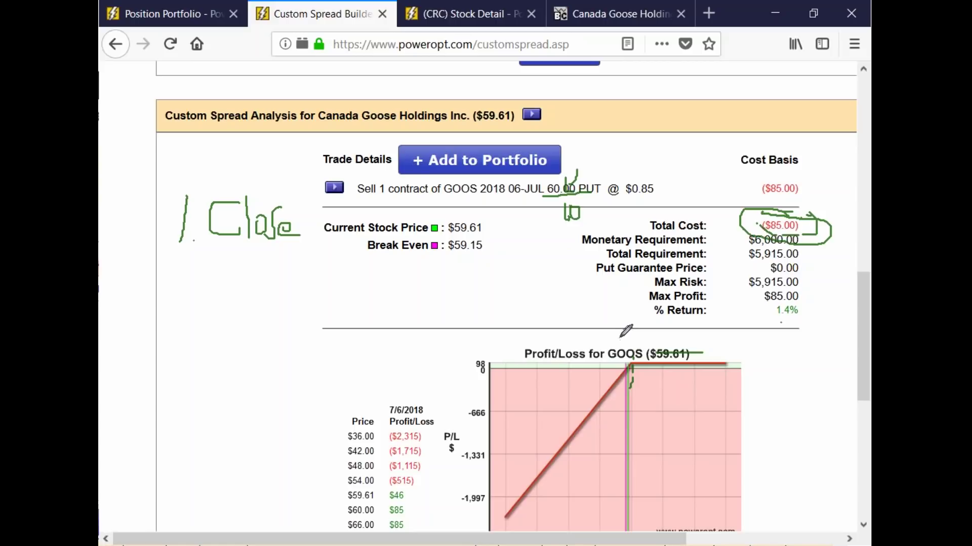
{"action": "mouse_move", "coordinate": [625, 360]}
{"action": "left_mouse_down"}
{"action": "mouse_move", "coordinate": [590, 403]}
{"action": "mouse_move", "coordinate": [600, 421]}
{"action": "left_mouse_up"}
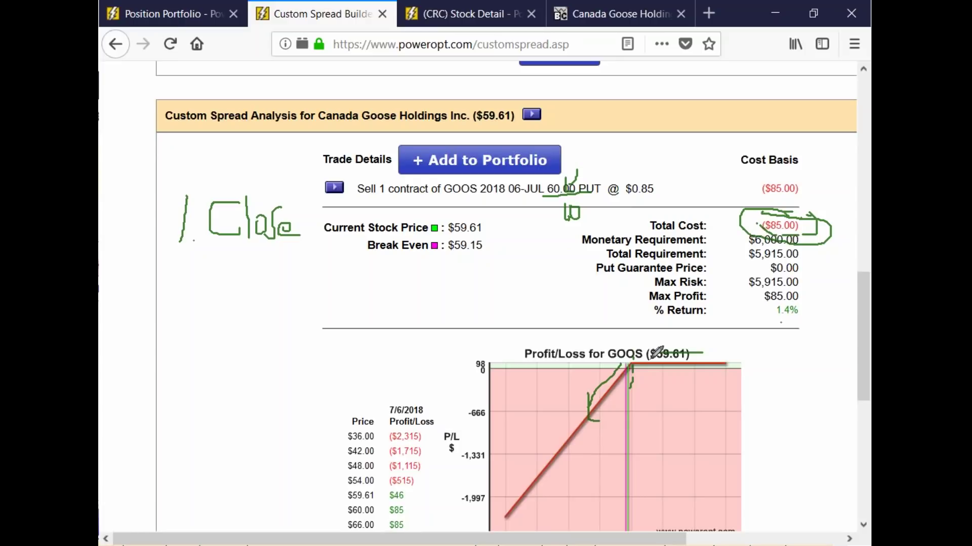
- Handwrite "2. Roll" below the Close note and box the corner of the chart's profit/loss line
{"action": "mouse_move", "coordinate": [174, 265]}
{"action": "left_mouse_down"}
{"action": "mouse_move", "coordinate": [183, 261]}
{"action": "mouse_move", "coordinate": [190, 292]}
{"action": "left_mouse_up"}
{"action": "left_click", "coordinate": [196, 291]}
{"action": "mouse_move", "coordinate": [639, 357]}
{"action": "left_mouse_down"}
{"action": "mouse_move", "coordinate": [622, 368]}
{"action": "mouse_move", "coordinate": [651, 362]}
{"action": "left_mouse_up"}
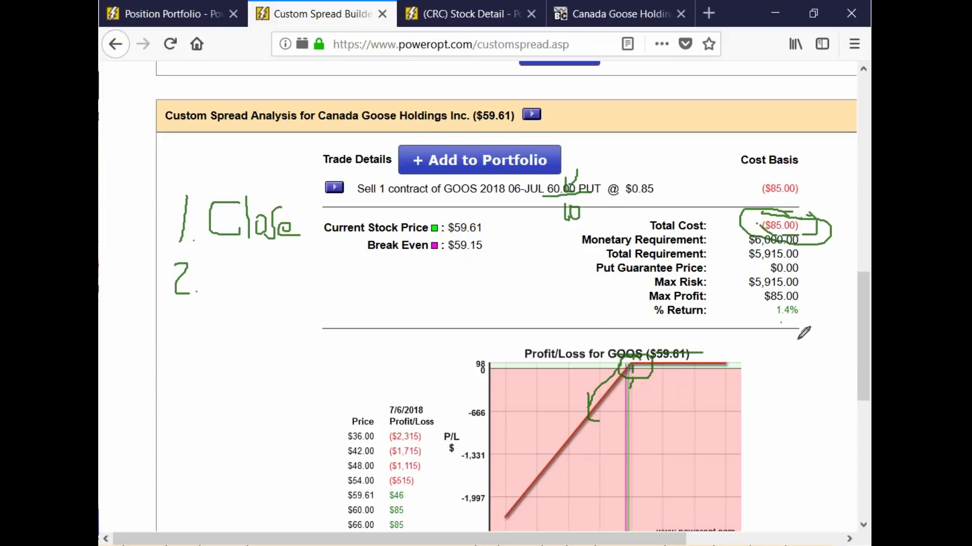
{"action": "left_click_drag", "start_coordinate": [217, 264], "coordinate": [216, 309]}
{"action": "mouse_move", "coordinate": [219, 261]}
{"action": "left_mouse_down"}
{"action": "mouse_move", "coordinate": [231, 305]}
{"action": "mouse_move", "coordinate": [247, 300]}
{"action": "mouse_move", "coordinate": [246, 283]}
{"action": "mouse_move", "coordinate": [253, 312]}
{"action": "left_mouse_up"}
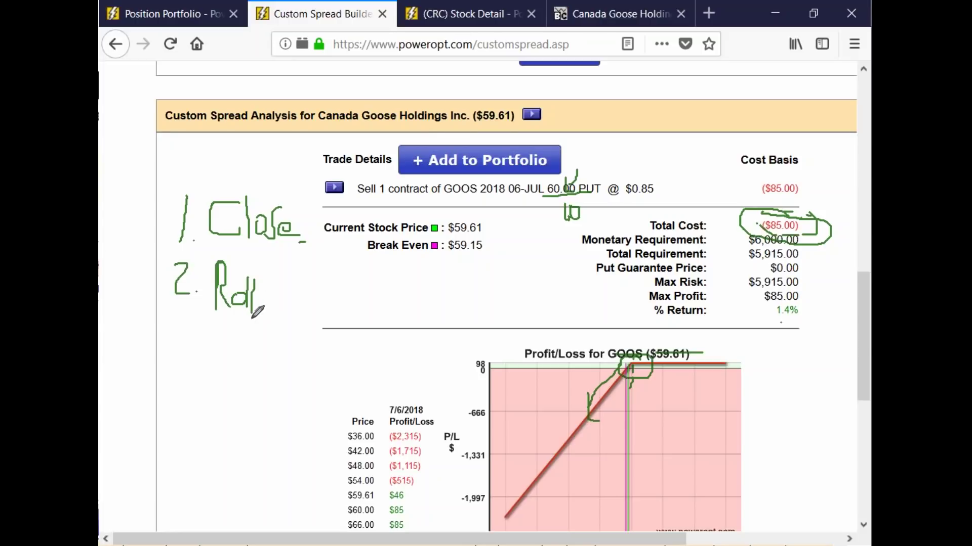
- Mark up the Roll note with a line and an arrow, and circle the area beside the stock price in the analysis heading
{"action": "mouse_move", "coordinate": [191, 364]}
{"action": "left_mouse_down"}
{"action": "mouse_move", "coordinate": [214, 326]}
{"action": "mouse_move", "coordinate": [260, 336]}
{"action": "left_mouse_up"}
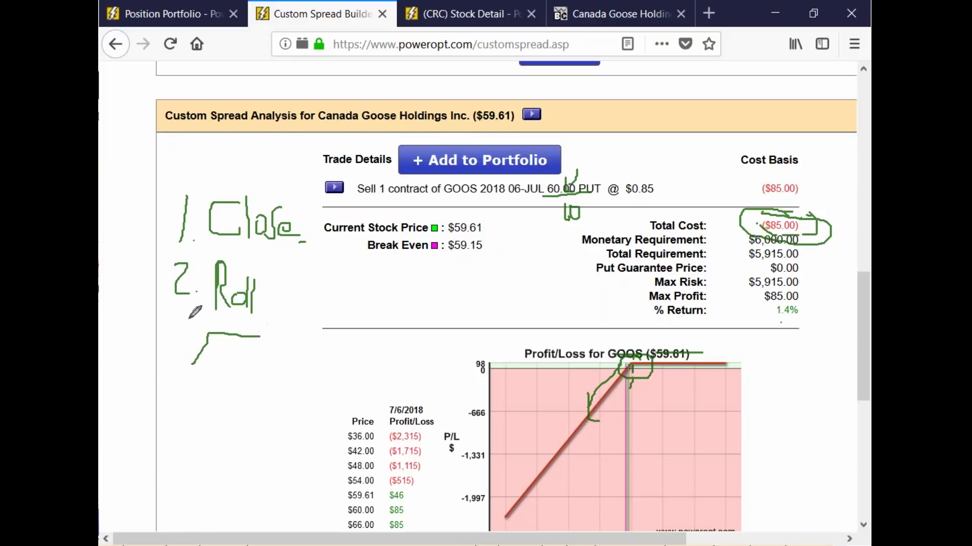
{"action": "mouse_move", "coordinate": [208, 313]}
{"action": "left_mouse_down"}
{"action": "mouse_move", "coordinate": [207, 334]}
{"action": "mouse_move", "coordinate": [225, 318]}
{"action": "mouse_move", "coordinate": [206, 344]}
{"action": "left_mouse_up"}
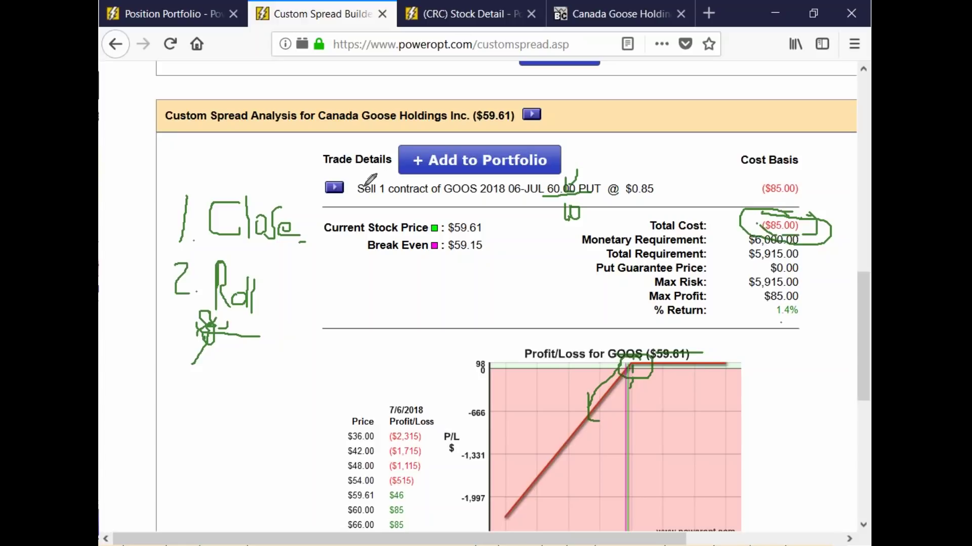
{"action": "mouse_move", "coordinate": [550, 93]}
{"action": "left_mouse_down"}
{"action": "mouse_move", "coordinate": [529, 131]}
{"action": "mouse_move", "coordinate": [506, 91]}
{"action": "mouse_move", "coordinate": [497, 94]}
{"action": "left_mouse_up"}
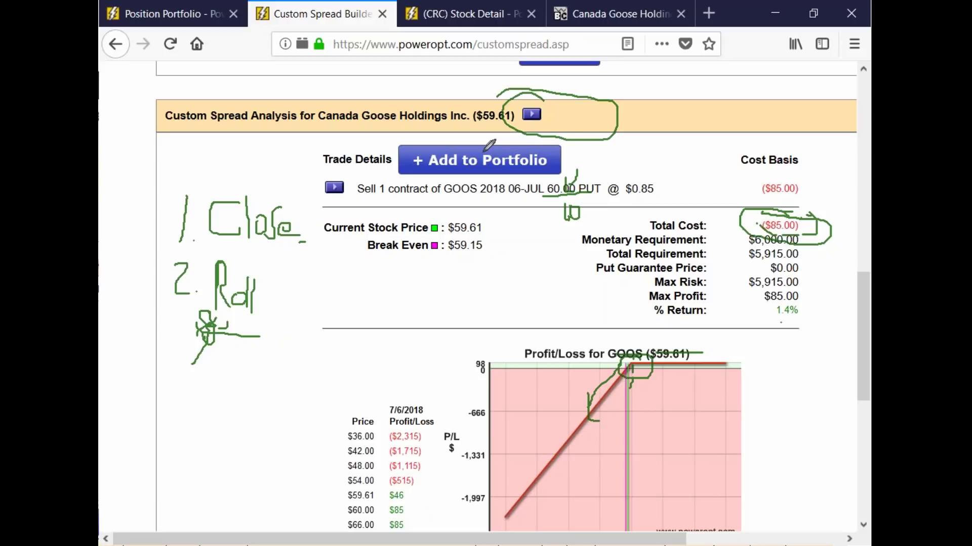
{"action": "mouse_move", "coordinate": [263, 290]}
{"action": "left_mouse_down"}
{"action": "mouse_move", "coordinate": [288, 289]}
{"action": "mouse_move", "coordinate": [277, 292]}
{"action": "left_mouse_up"}
- Handwrite "3. Open" with an arrow after it and circle the GOOS price in the chart title
{"action": "left_click_drag", "start_coordinate": [174, 369], "coordinate": [188, 402]}
{"action": "left_click", "coordinate": [198, 396]}
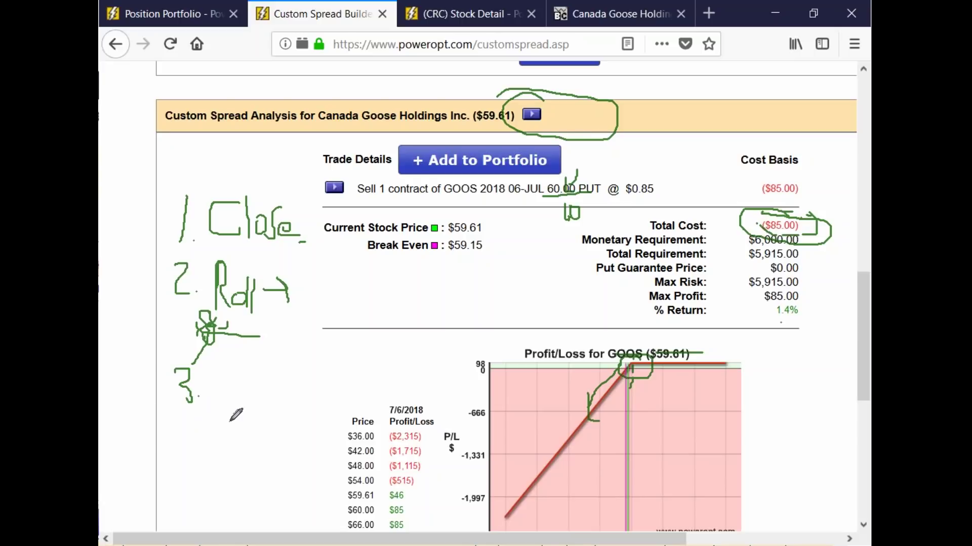
{"action": "mouse_move", "coordinate": [221, 366]}
{"action": "left_mouse_down"}
{"action": "mouse_move", "coordinate": [205, 390]}
{"action": "mouse_move", "coordinate": [221, 373]}
{"action": "mouse_move", "coordinate": [229, 405]}
{"action": "mouse_move", "coordinate": [242, 379]}
{"action": "mouse_move", "coordinate": [298, 400]}
{"action": "mouse_move", "coordinate": [304, 369]}
{"action": "left_mouse_up"}
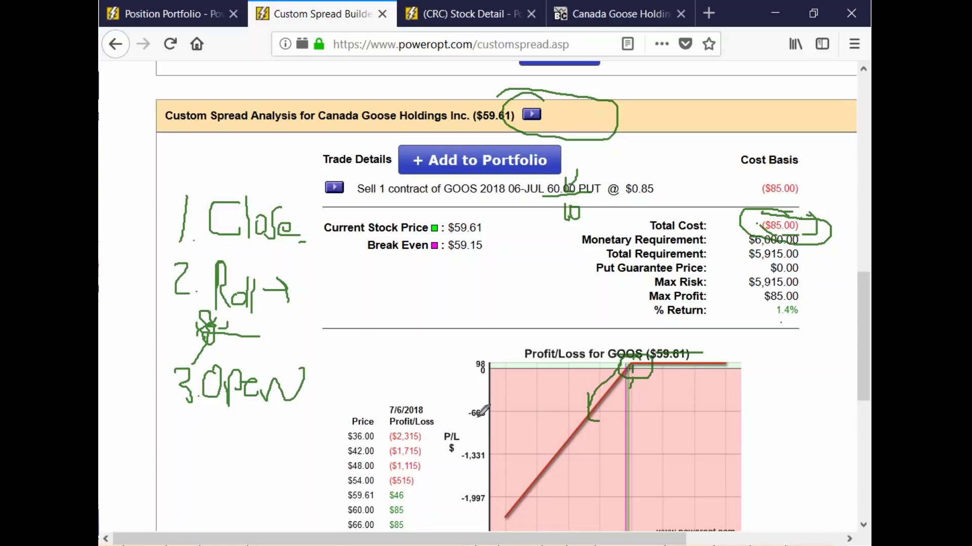
{"action": "mouse_move", "coordinate": [666, 336]}
{"action": "left_mouse_down"}
{"action": "mouse_move", "coordinate": [622, 333]}
{"action": "mouse_move", "coordinate": [604, 350]}
{"action": "mouse_move", "coordinate": [654, 342]}
{"action": "left_mouse_up"}
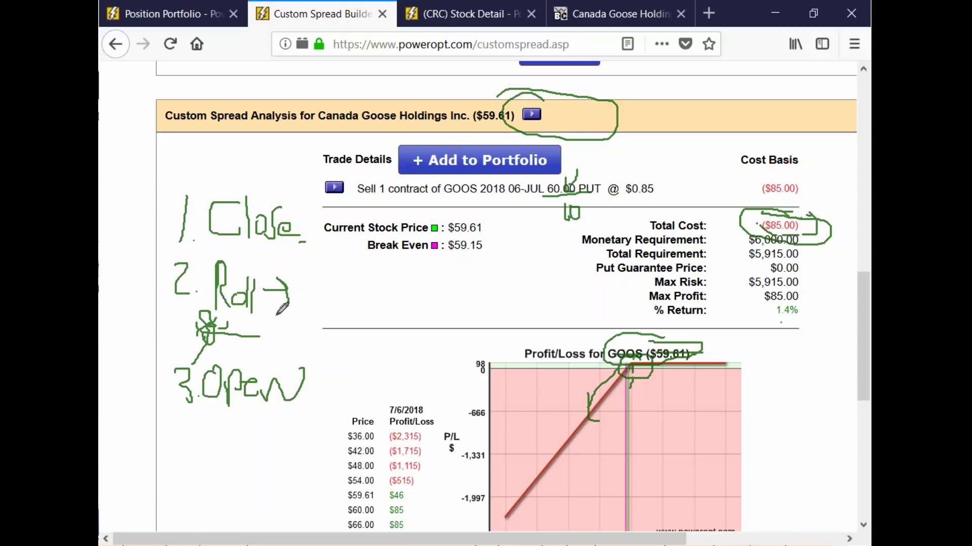
{"action": "mouse_move", "coordinate": [303, 385]}
{"action": "left_mouse_down"}
{"action": "mouse_move", "coordinate": [348, 387]}
{"action": "mouse_move", "coordinate": [325, 403]}
{"action": "left_mouse_up"}
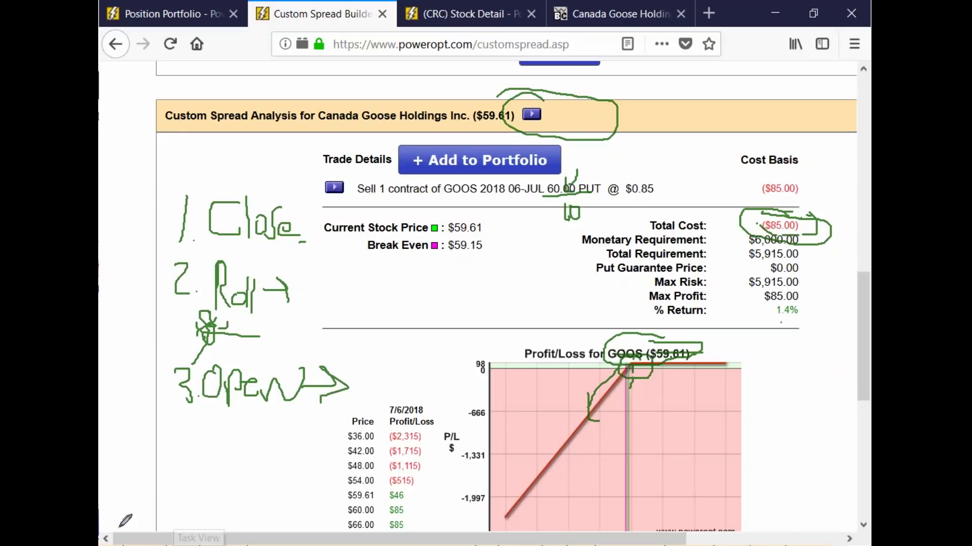
- Handwrite the fourth choice, assignment to a covered position, below the Open note and draw an arrow above the total cost
{"action": "mouse_move", "coordinate": [172, 426]}
{"action": "left_mouse_down"}
{"action": "mouse_move", "coordinate": [200, 448]}
{"action": "mouse_move", "coordinate": [188, 472]}
{"action": "left_mouse_up"}
{"action": "left_click", "coordinate": [207, 466]}
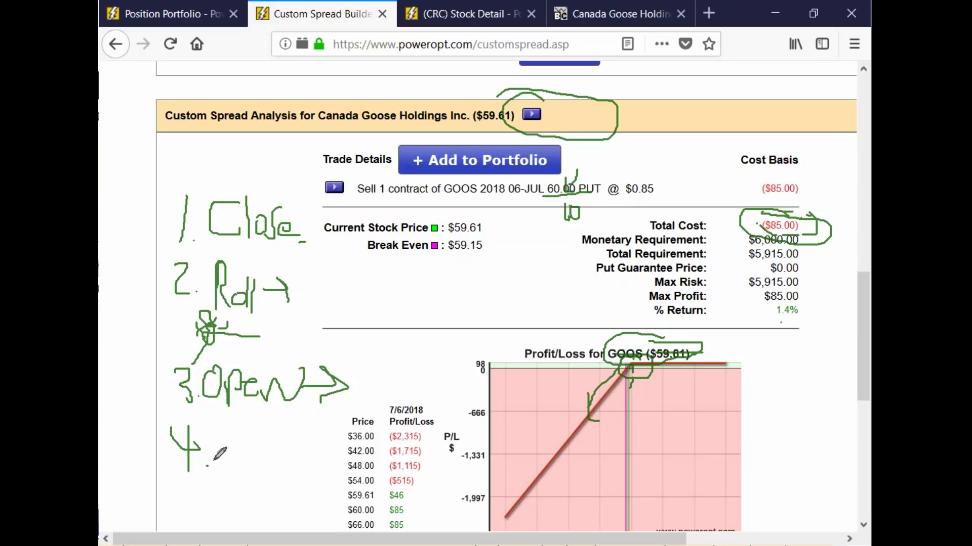
{"action": "mouse_move", "coordinate": [220, 467]}
{"action": "left_mouse_down"}
{"action": "mouse_move", "coordinate": [248, 445]}
{"action": "mouse_move", "coordinate": [250, 463]}
{"action": "mouse_move", "coordinate": [277, 448]}
{"action": "mouse_move", "coordinate": [269, 464]}
{"action": "mouse_move", "coordinate": [280, 450]}
{"action": "mouse_move", "coordinate": [335, 458]}
{"action": "left_mouse_up"}
{"action": "left_click_drag", "start_coordinate": [805, 205], "coordinate": [837, 194]}
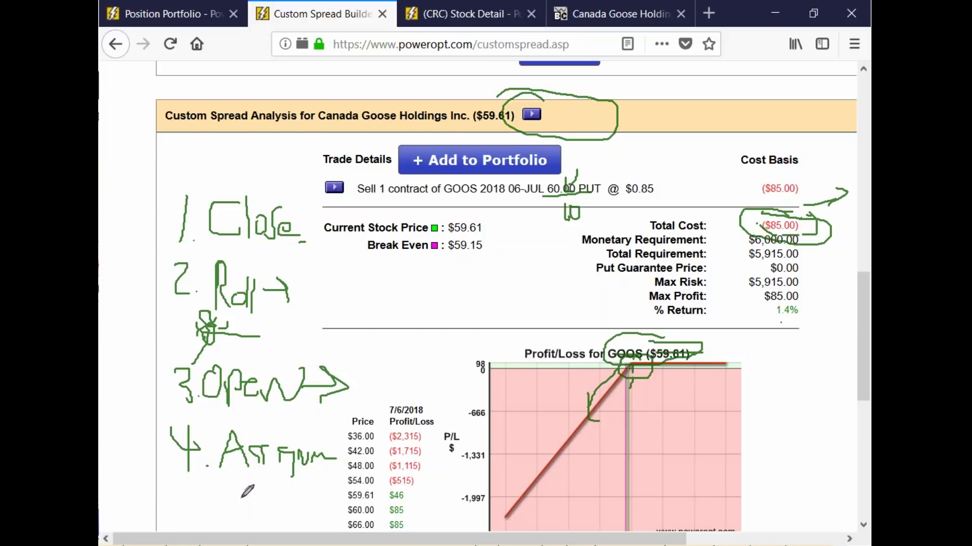
{"action": "mouse_move", "coordinate": [230, 484]}
{"action": "left_mouse_down"}
{"action": "mouse_move", "coordinate": [223, 498]}
{"action": "mouse_move", "coordinate": [324, 480]}
{"action": "mouse_move", "coordinate": [330, 495]}
{"action": "left_mouse_up"}
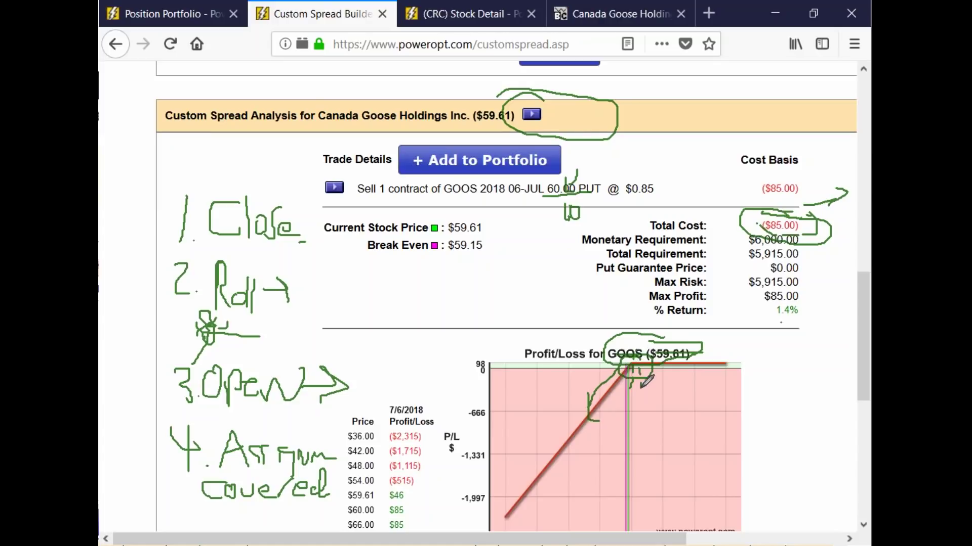
- Underline the 06-JUL 60.00 put and mark up the listed choices with a check mark on Close, then erase all the annotations
{"action": "left_click_drag", "start_coordinate": [640, 382], "coordinate": [641, 388]}
{"action": "left_click_drag", "start_coordinate": [601, 200], "coordinate": [508, 201]}
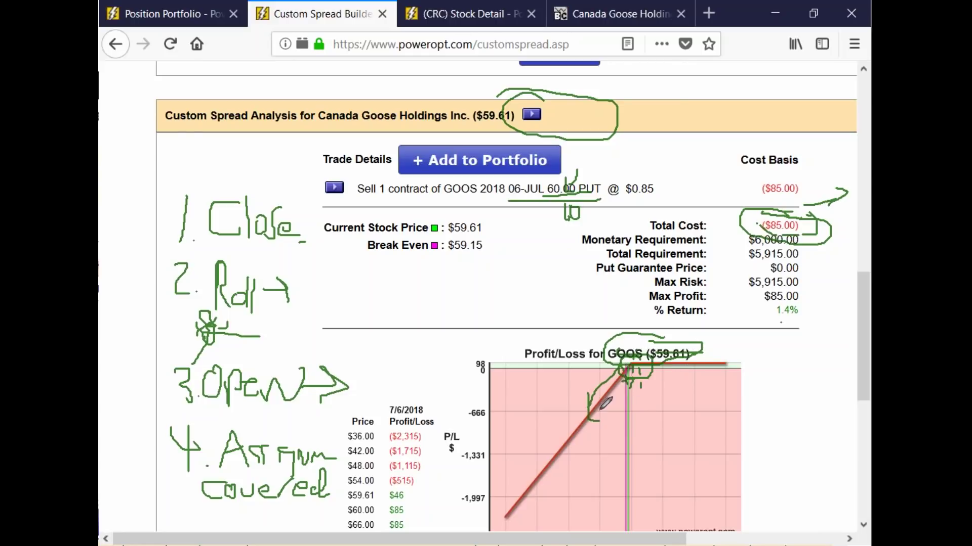
{"action": "mouse_move", "coordinate": [291, 203]}
{"action": "left_mouse_down"}
{"action": "mouse_move", "coordinate": [306, 232]}
{"action": "mouse_move", "coordinate": [327, 187]}
{"action": "left_mouse_up"}
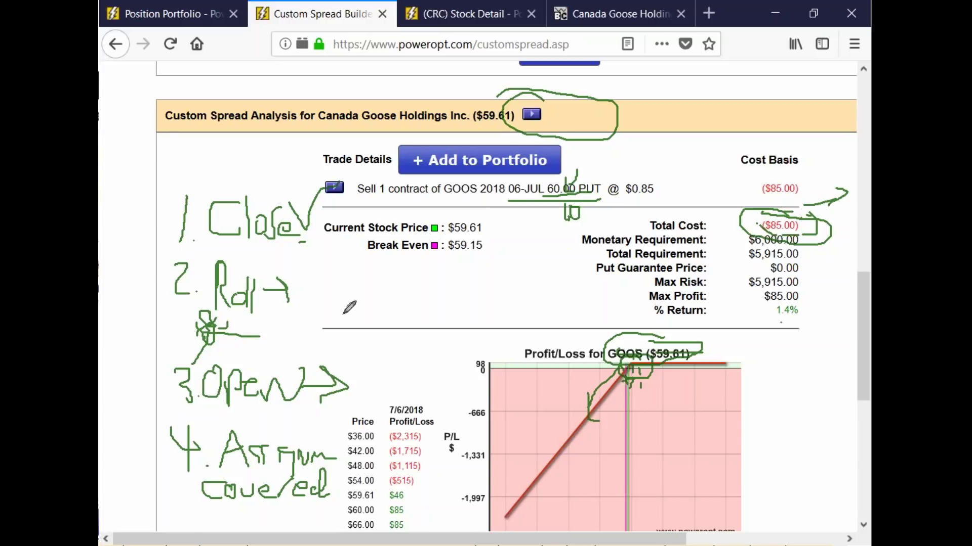
{"action": "mouse_move", "coordinate": [272, 322]}
{"action": "left_mouse_down"}
{"action": "mouse_move", "coordinate": [302, 312]}
{"action": "mouse_move", "coordinate": [292, 321]}
{"action": "left_mouse_up"}
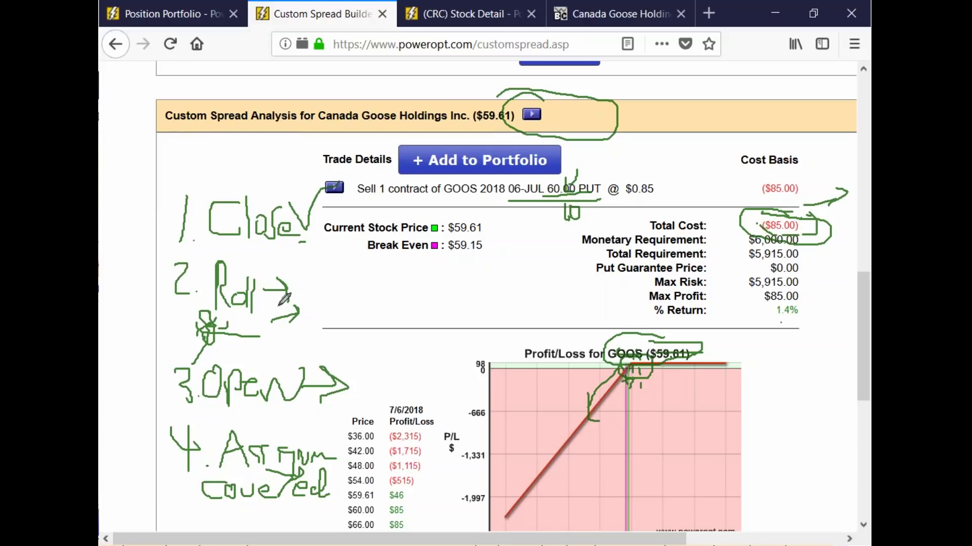
{"action": "left_click_drag", "start_coordinate": [302, 365], "coordinate": [327, 412]}
{"action": "mouse_move", "coordinate": [392, 361]}
{"action": "left_mouse_down"}
{"action": "mouse_move", "coordinate": [493, 335]}
{"action": "mouse_move", "coordinate": [490, 363]}
{"action": "left_mouse_up"}
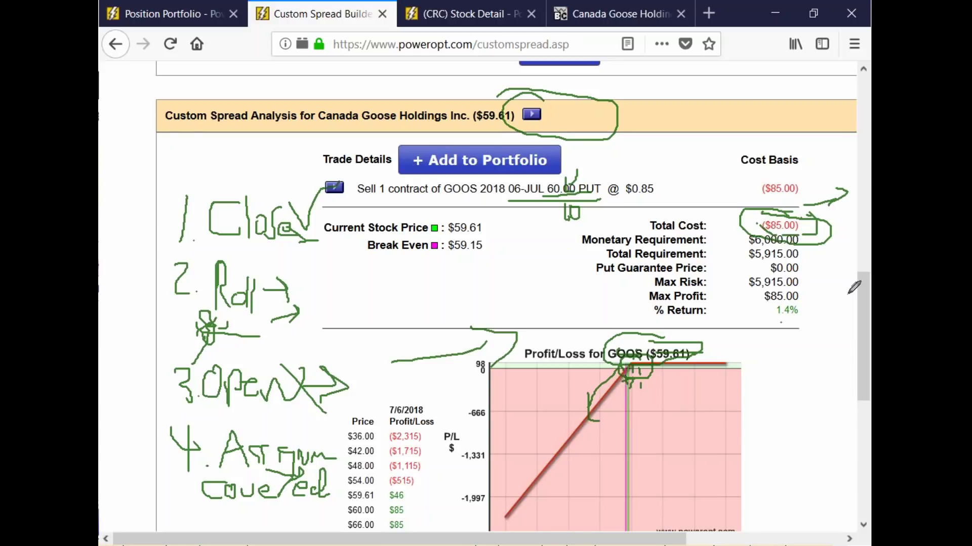
{"action": "key", "text": "e"}
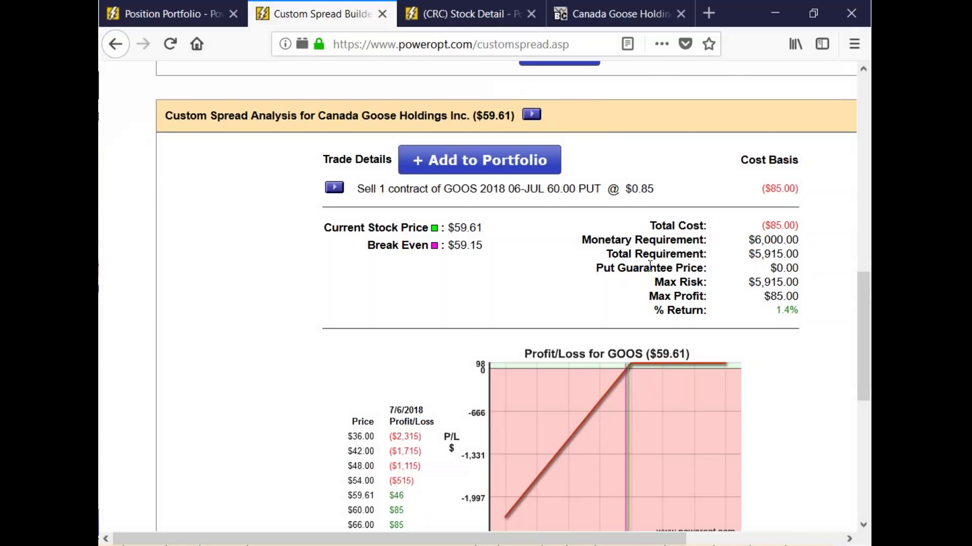
- Open the Free Webinars page in the Home section to reach the recorded webinar topics
{"action": "scroll", "coordinate": [364, 278], "scroll_direction": "up", "scroll_amount": 10}
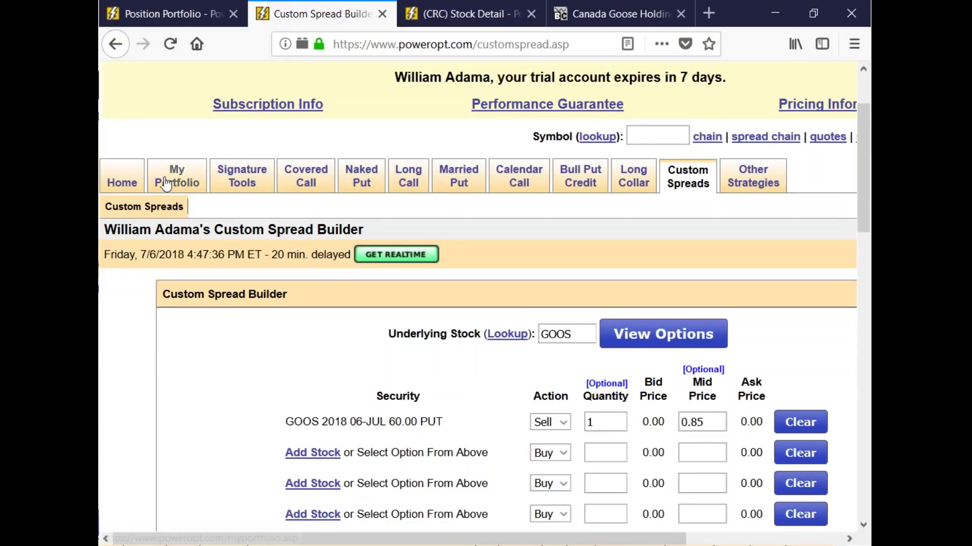
{"action": "mouse_move", "coordinate": [136, 181]}
{"action": "left_click", "coordinate": [203, 208]}
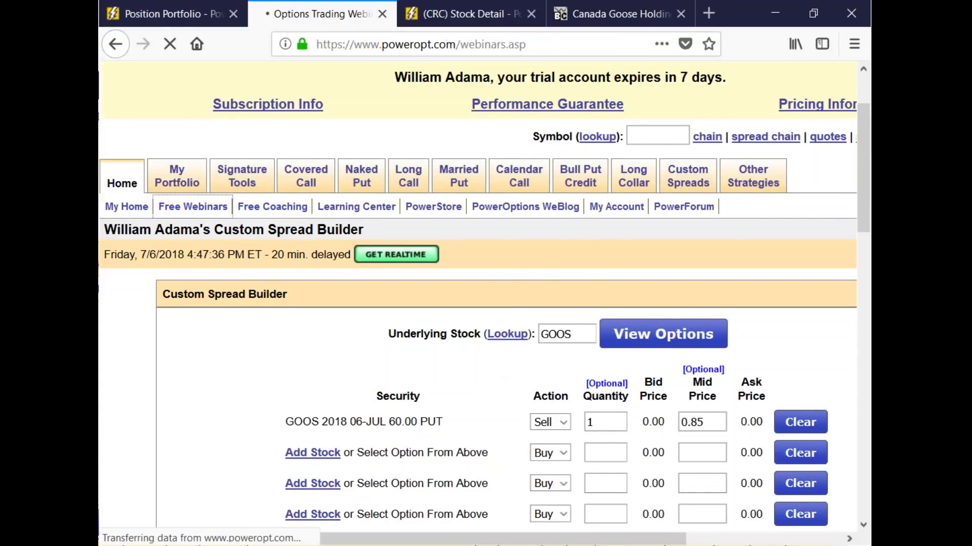
{"action": "scroll", "coordinate": [423, 236], "scroll_direction": "down", "scroll_amount": 10}
{"action": "scroll", "coordinate": [423, 235], "scroll_direction": "up", "scroll_amount": 3}
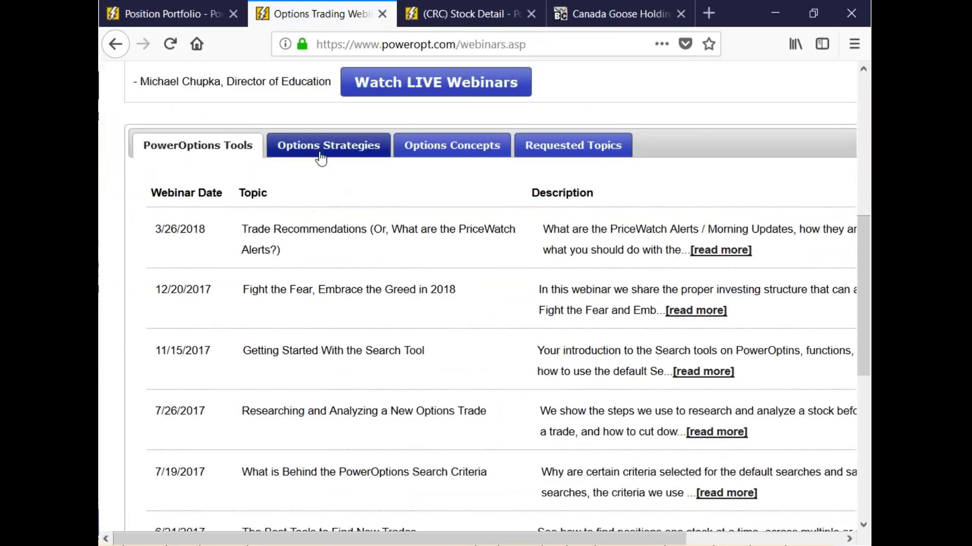
- Show the Options Strategies webinars and highlight the topic "Managing Your Naked Put Positions"
{"action": "left_click", "coordinate": [321, 152]}
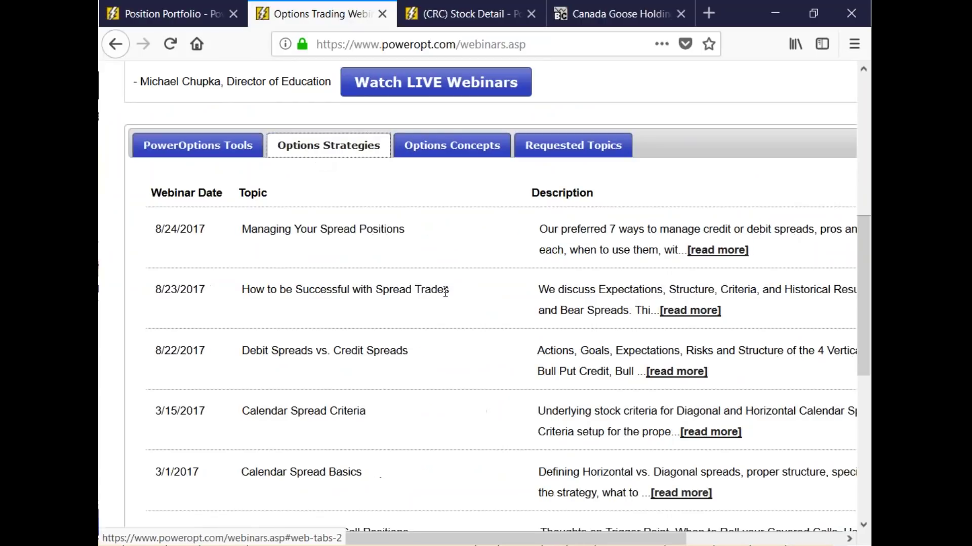
{"action": "scroll", "coordinate": [436, 302], "scroll_direction": "down", "scroll_amount": 5}
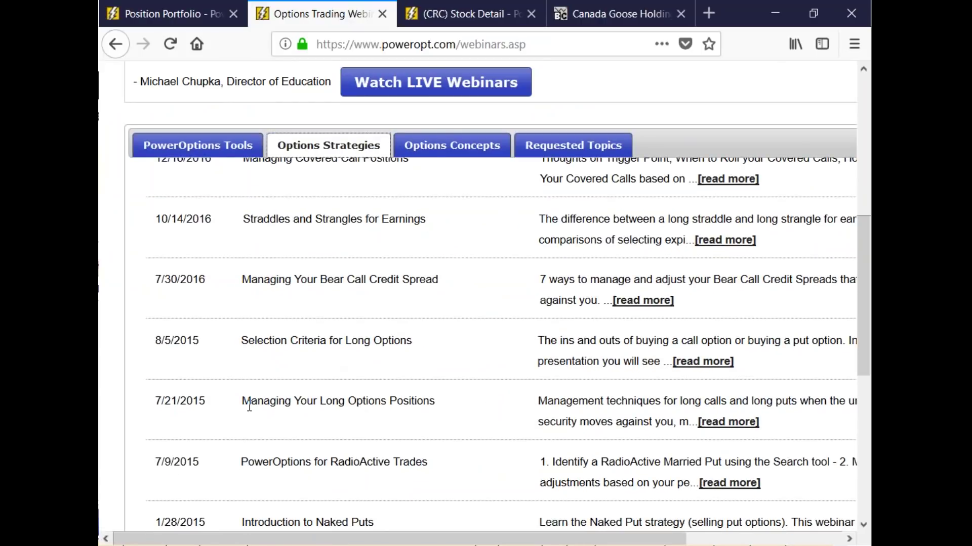
{"action": "scroll", "coordinate": [254, 465], "scroll_direction": "down", "scroll_amount": 2}
{"action": "scroll", "coordinate": [254, 465], "scroll_direction": "down", "scroll_amount": 1}
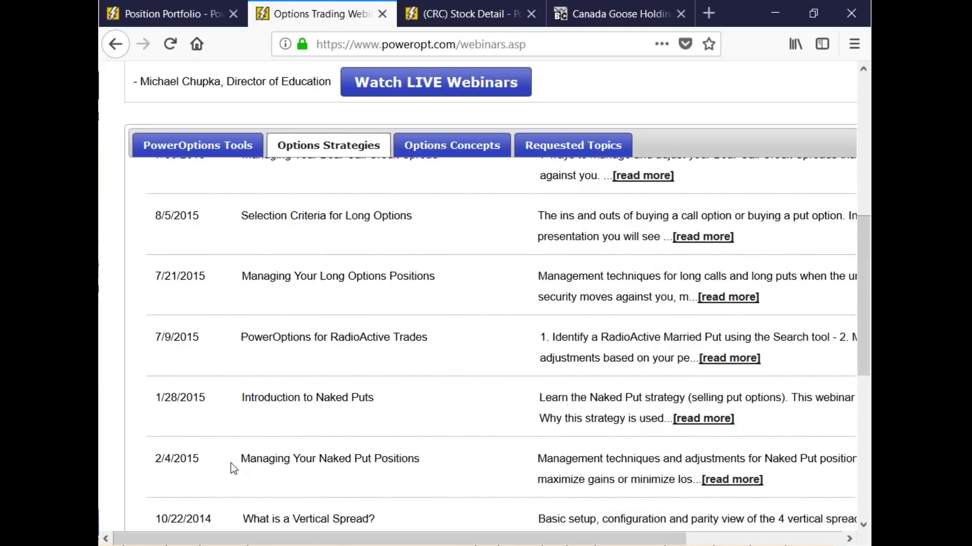
{"action": "left_click_drag", "start_coordinate": [241, 460], "coordinate": [473, 469]}
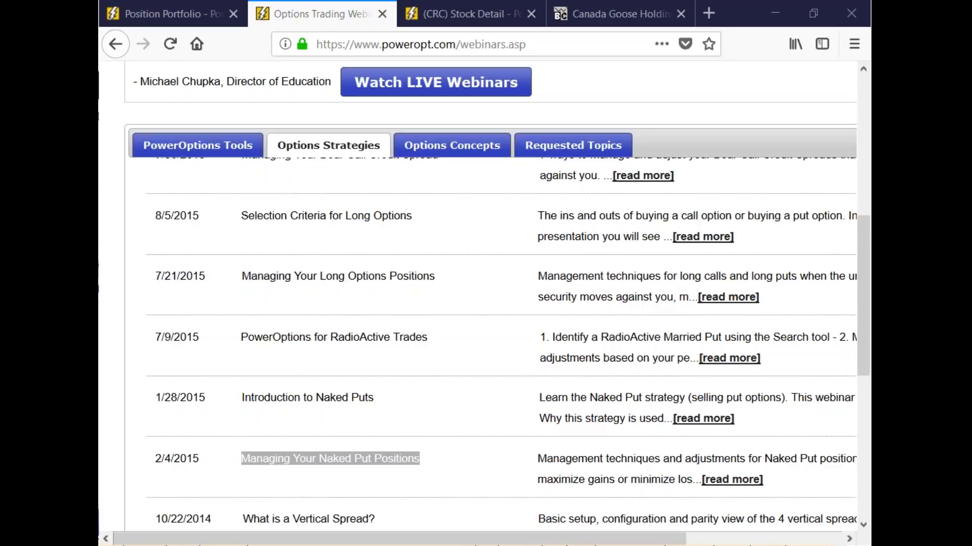
- In the Other Strategies menu configuration, replace Long Collar in Tab 7 with Short Strangle and save the configuration
{"action": "scroll", "coordinate": [503, 291], "scroll_direction": "up", "scroll_amount": 10}
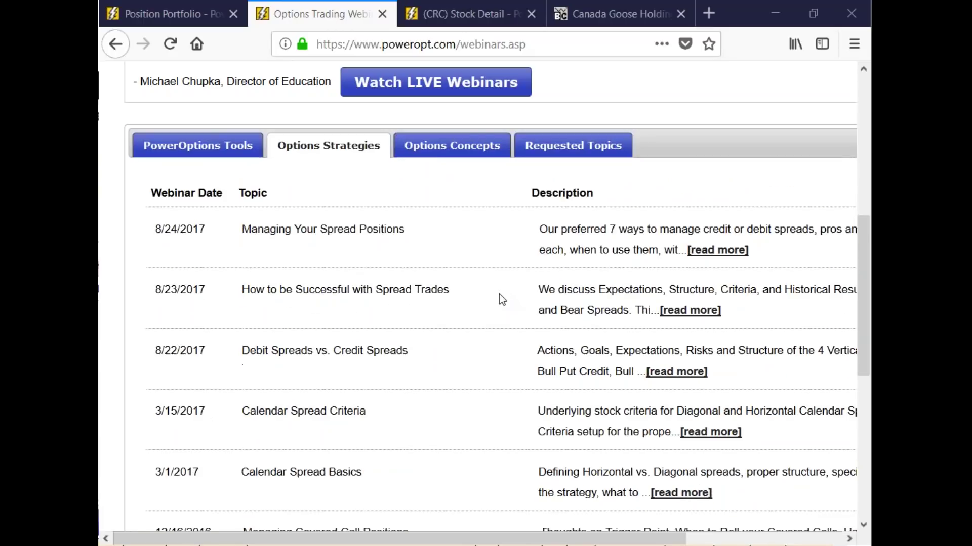
{"action": "scroll", "coordinate": [719, 209], "scroll_direction": "up", "scroll_amount": 7}
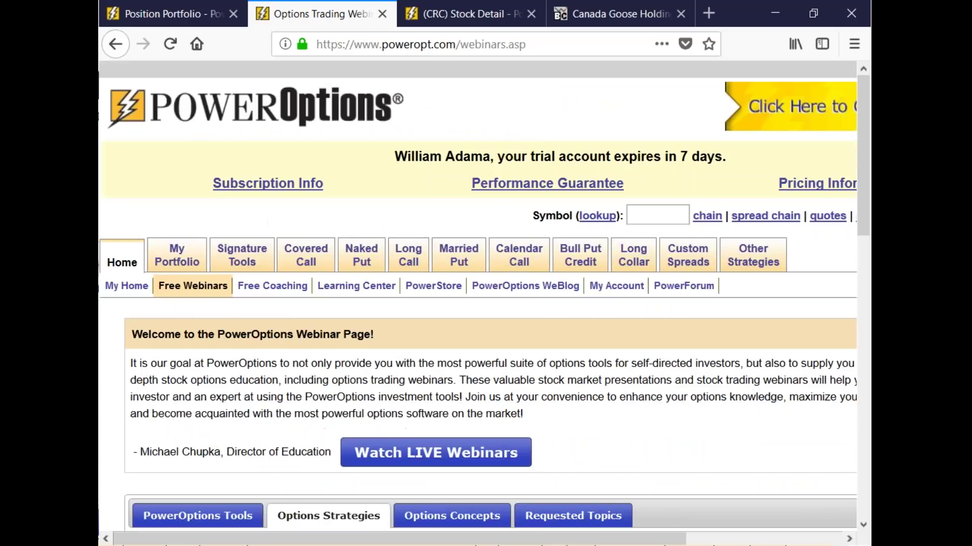
{"action": "left_click", "coordinate": [760, 259]}
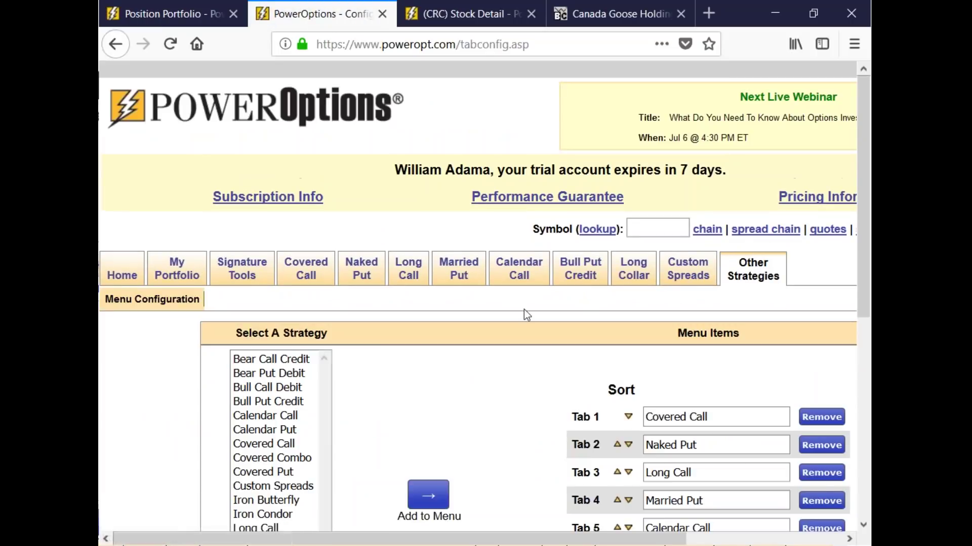
{"action": "scroll", "coordinate": [527, 322], "scroll_direction": "down", "scroll_amount": 1}
{"action": "scroll", "coordinate": [528, 324], "scroll_direction": "down", "scroll_amount": 3}
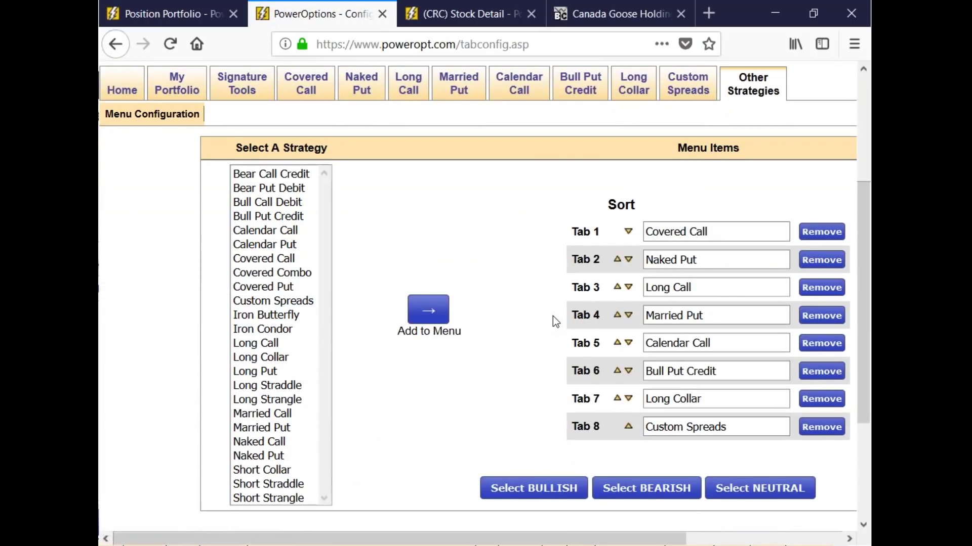
{"action": "left_click", "coordinate": [820, 401]}
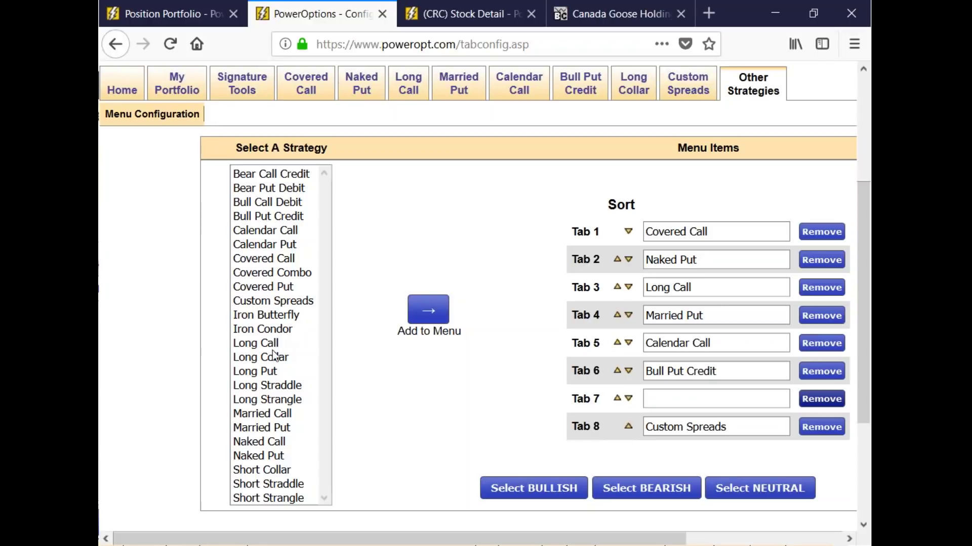
{"action": "double_click", "coordinate": [287, 498]}
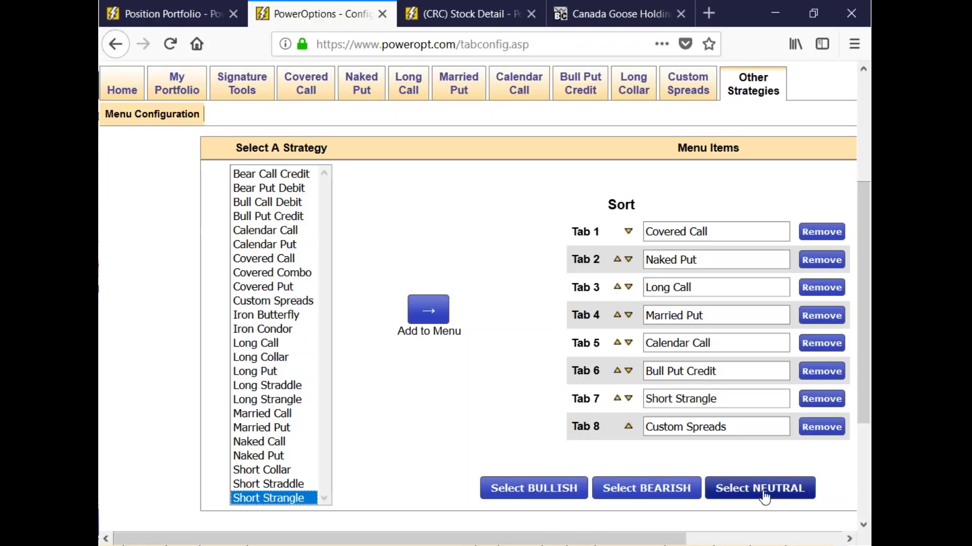
{"action": "scroll", "coordinate": [466, 263], "scroll_direction": "down", "scroll_amount": 4}
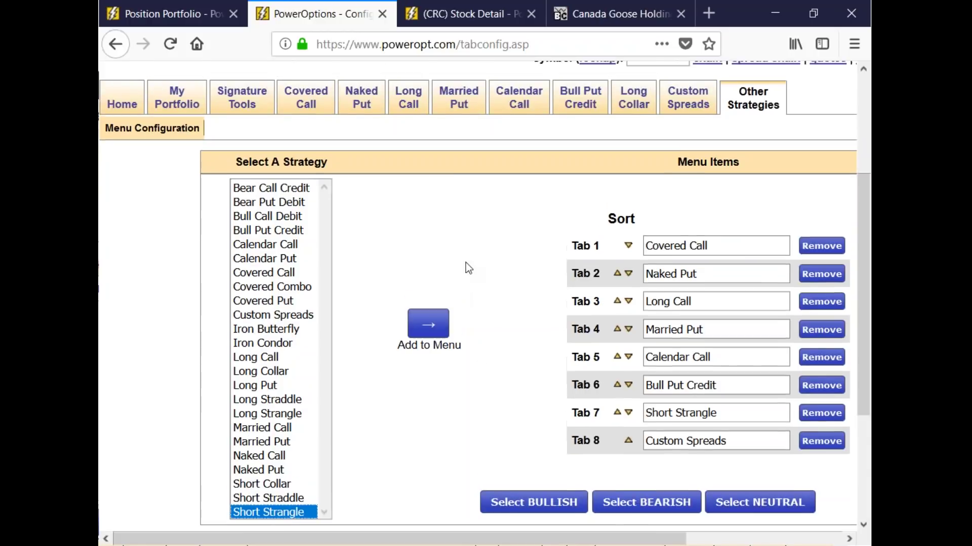
{"action": "left_click", "coordinate": [797, 388]}
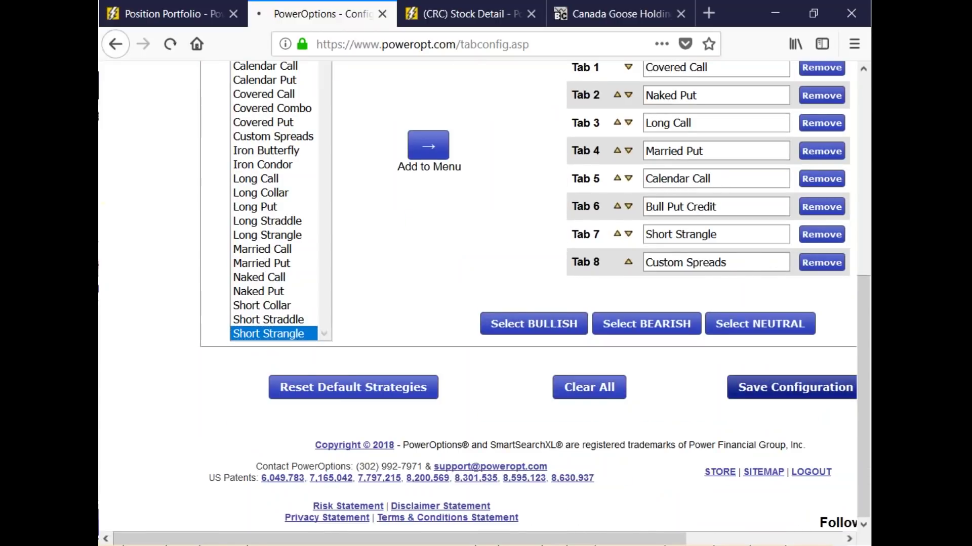
- Open the Short Strangle search and clear its initial filters
{"action": "mouse_move", "coordinate": [655, 269]}
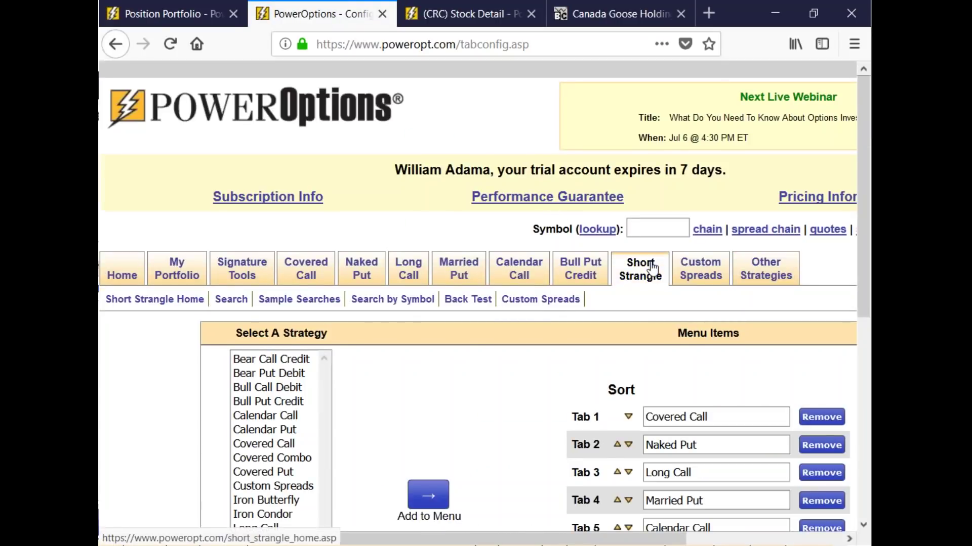
{"action": "left_click", "coordinate": [243, 305]}
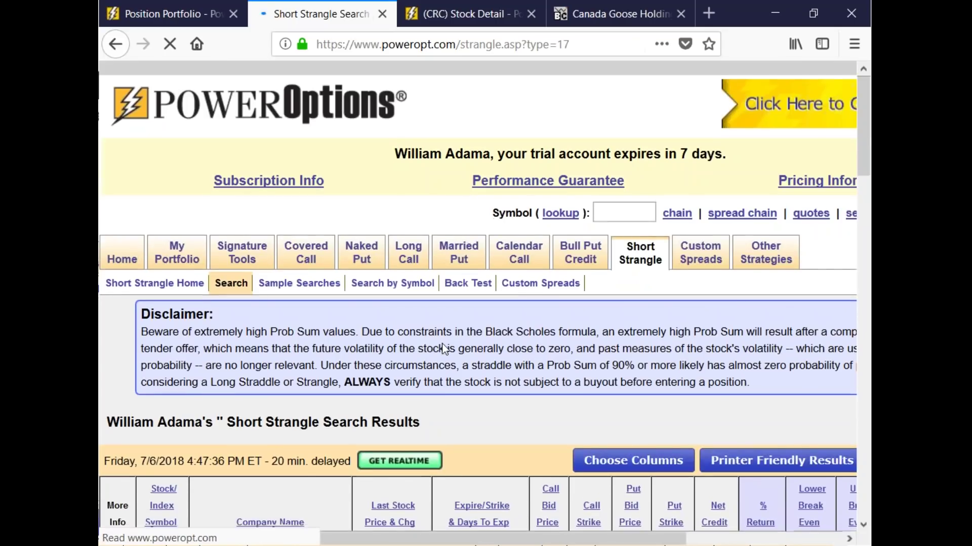
{"action": "scroll", "coordinate": [440, 349], "scroll_direction": "down", "scroll_amount": 5}
{"action": "scroll", "coordinate": [439, 344], "scroll_direction": "down", "scroll_amount": 7}
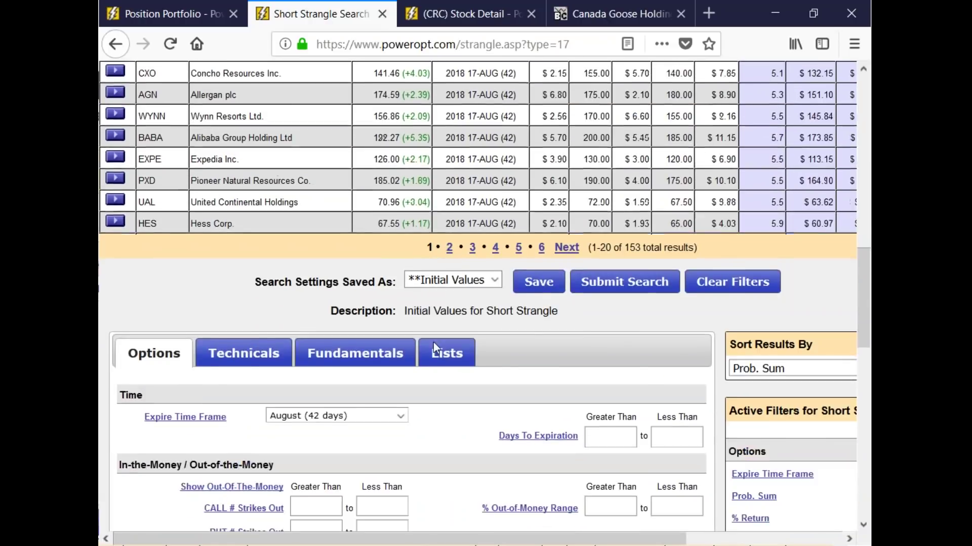
{"action": "scroll", "coordinate": [433, 342], "scroll_direction": "down", "scroll_amount": 2}
{"action": "left_click", "coordinate": [732, 178]}
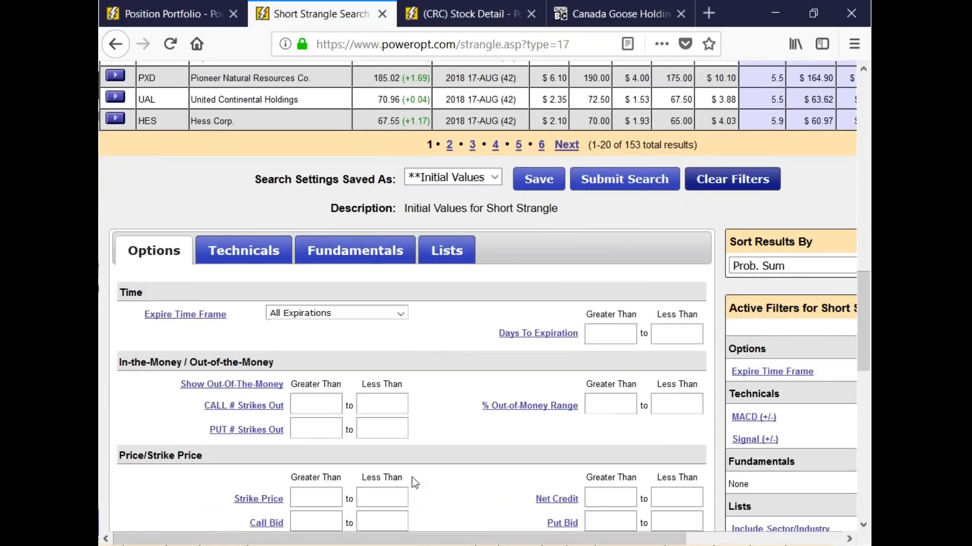
- Keep the expire time frame at All Expirations and limit Days To Expiration to between 32 and 37
{"action": "scroll", "coordinate": [411, 468], "scroll_direction": "down", "scroll_amount": 1}
{"action": "scroll", "coordinate": [410, 460], "scroll_direction": "down", "scroll_amount": 1}
{"action": "left_click", "coordinate": [400, 220]}
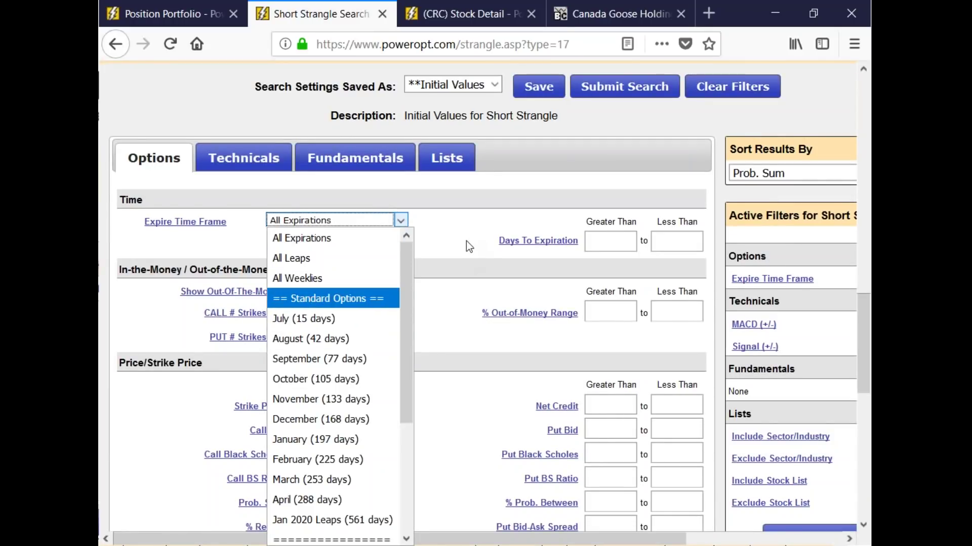
{"action": "left_click", "coordinate": [321, 240]}
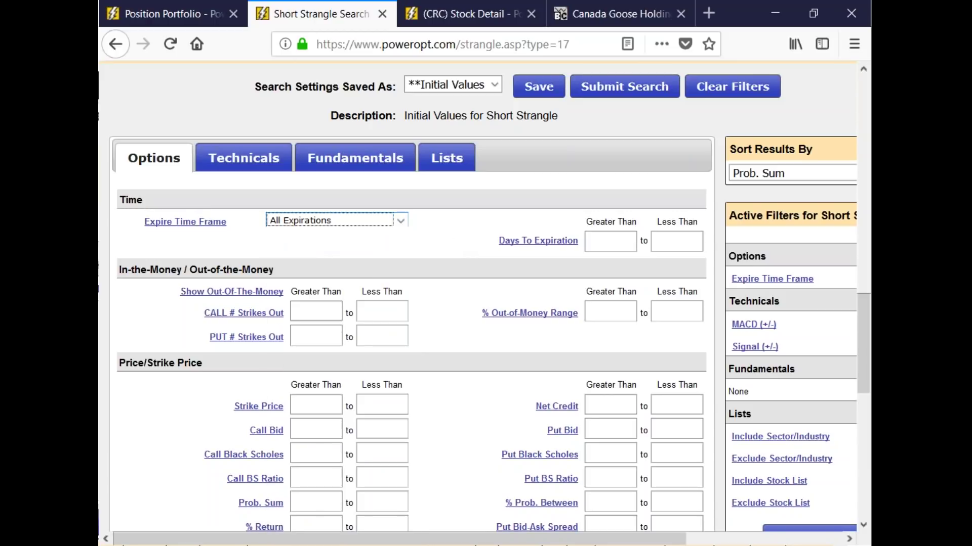
{"action": "left_click", "coordinate": [610, 241]}
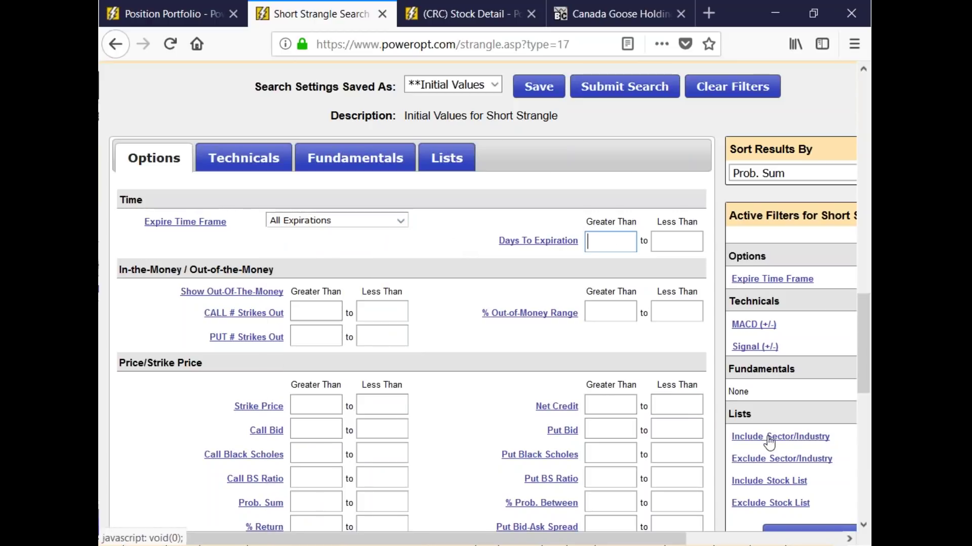
{"action": "mouse_move", "coordinate": [764, 427]}
{"action": "type", "text": "32"}
{"action": "mouse_move", "coordinate": [754, 368]}
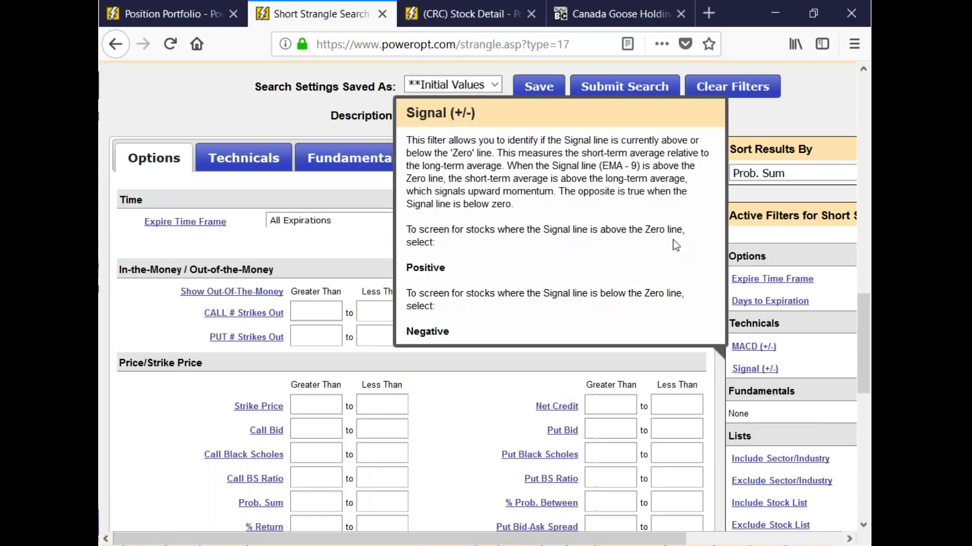
{"action": "left_click", "coordinate": [675, 246]}
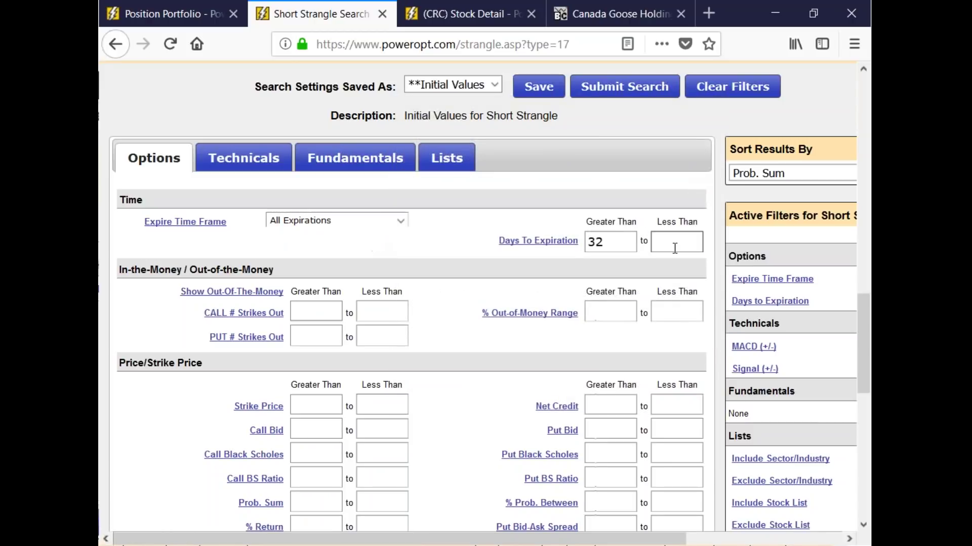
{"action": "type", "text": "37"}
- Set the Net Credit filter to a range of 1.60 to 1.90
{"action": "scroll", "coordinate": [493, 372], "scroll_direction": "down", "scroll_amount": 5}
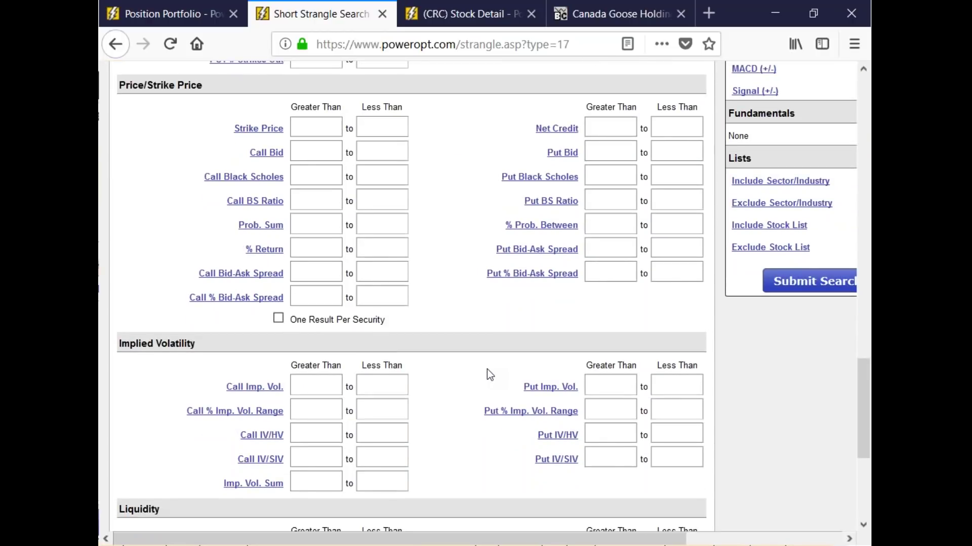
{"action": "scroll", "coordinate": [487, 375], "scroll_direction": "up", "scroll_amount": 2}
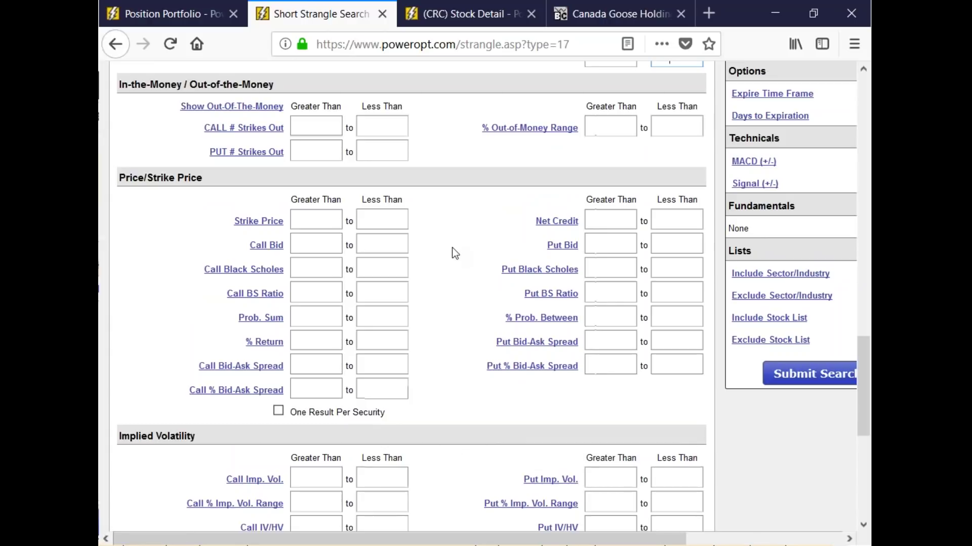
{"action": "scroll", "coordinate": [452, 248], "scroll_direction": "up", "scroll_amount": 2}
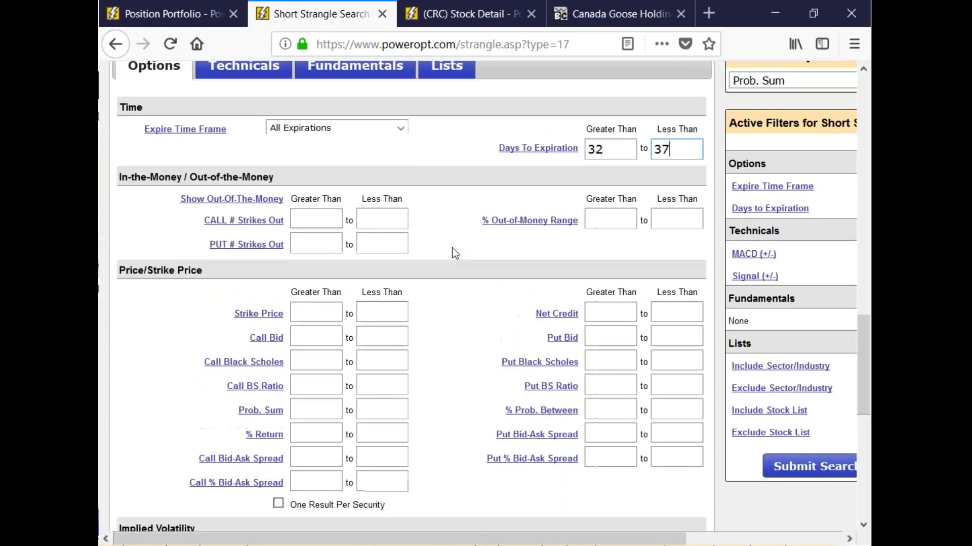
{"action": "scroll", "coordinate": [450, 253], "scroll_direction": "down", "scroll_amount": 2}
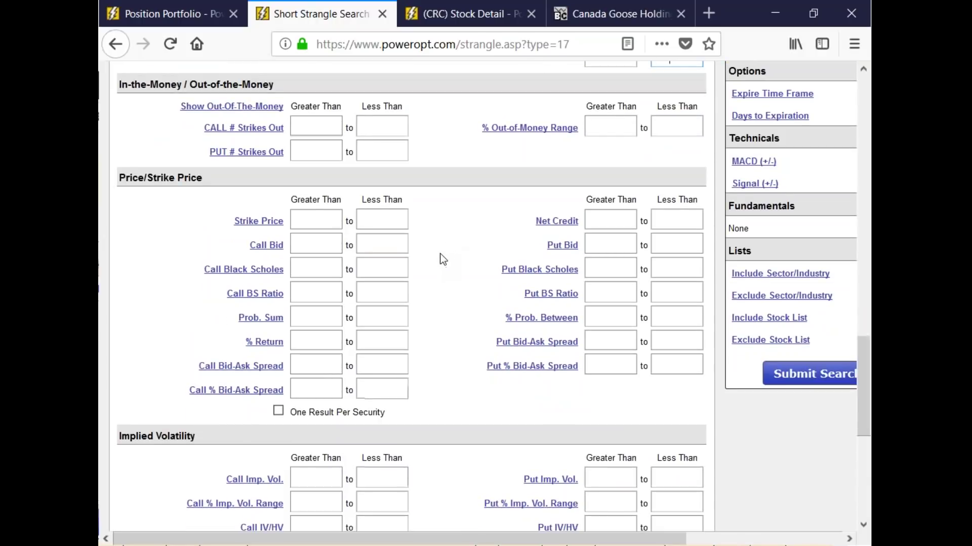
{"action": "scroll", "coordinate": [438, 256], "scroll_direction": "down", "scroll_amount": 2}
{"action": "scroll", "coordinate": [437, 262], "scroll_direction": "down", "scroll_amount": 2}
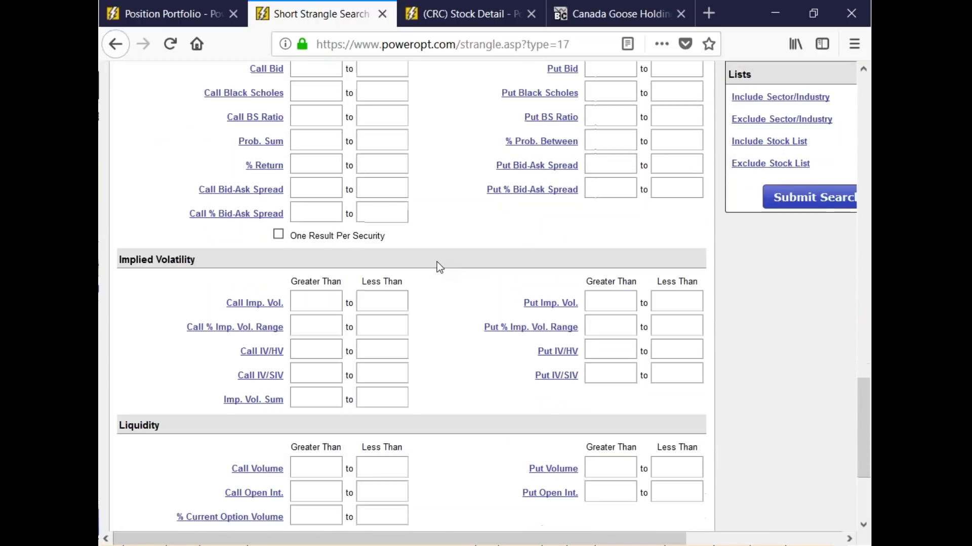
{"action": "scroll", "coordinate": [436, 262], "scroll_direction": "up", "scroll_amount": 2}
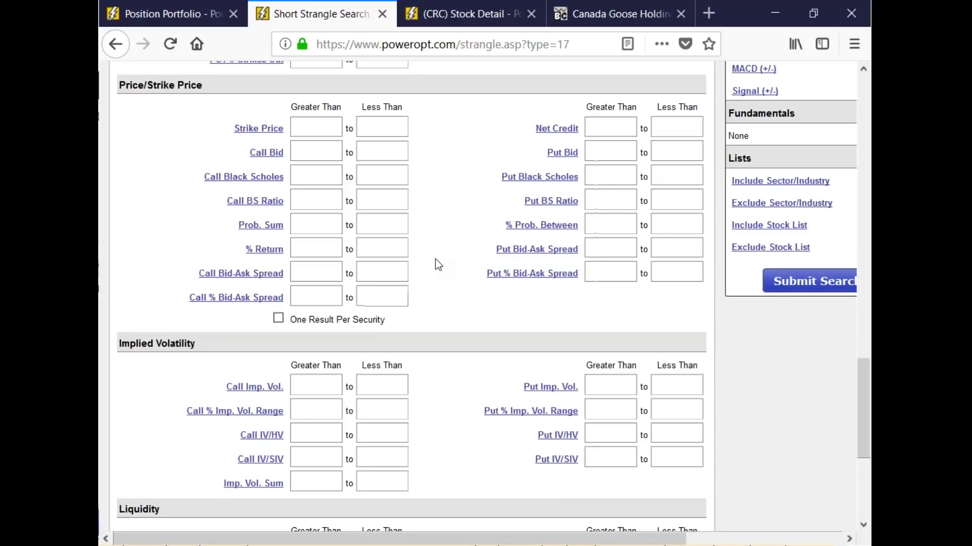
{"action": "left_click", "coordinate": [613, 127]}
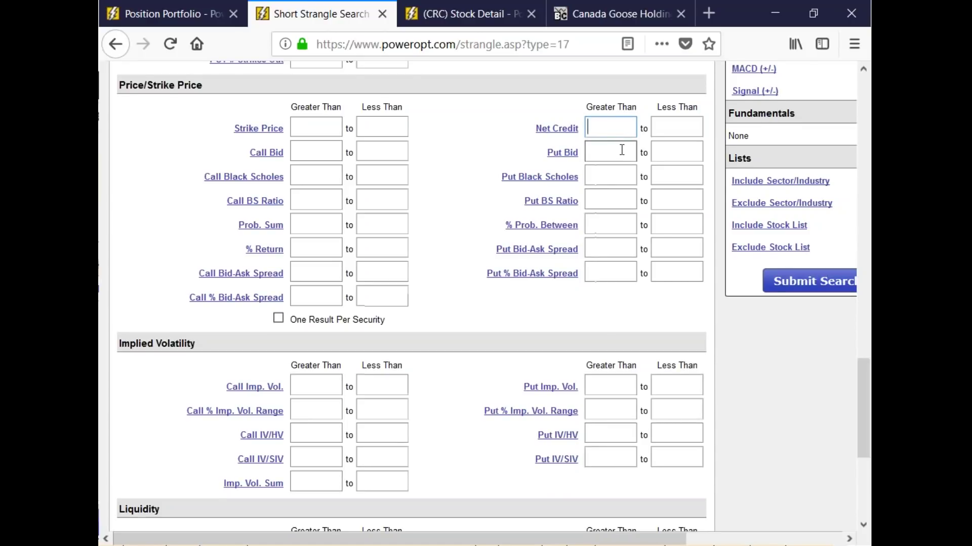
{"action": "type", "text": "1.60"}
{"action": "left_click", "coordinate": [671, 131]}
{"action": "type", "text": "1.90"}
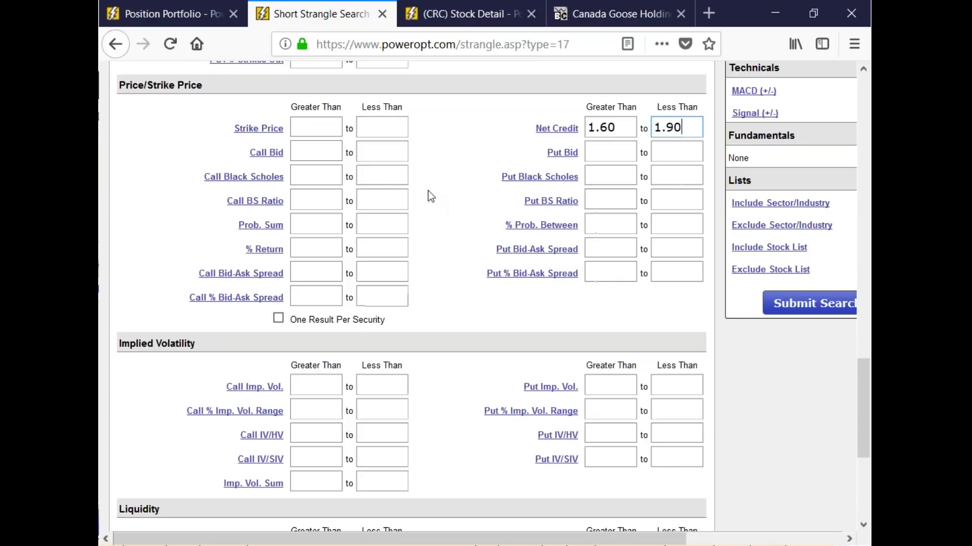
{"action": "scroll", "coordinate": [428, 197], "scroll_direction": "up", "scroll_amount": 3}
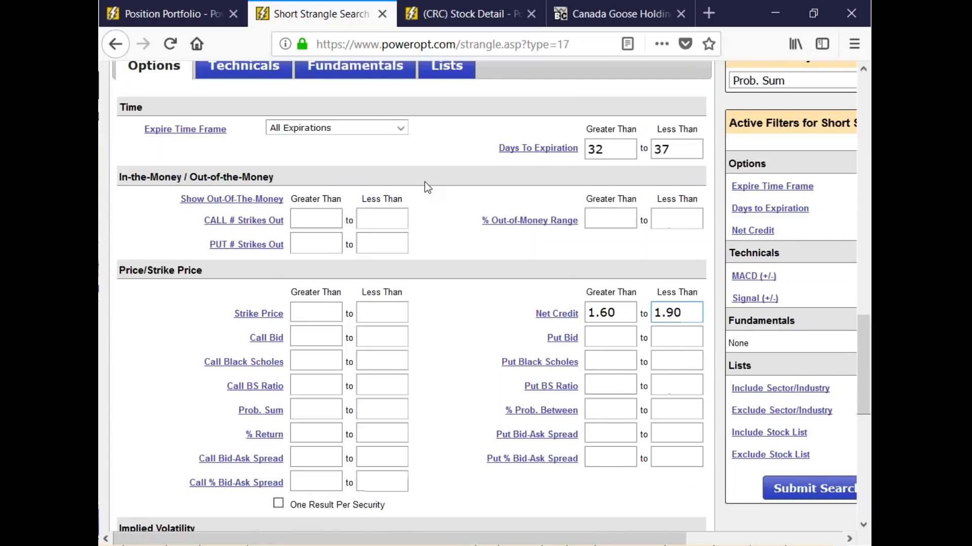
{"action": "scroll", "coordinate": [425, 183], "scroll_direction": "down", "scroll_amount": 5}
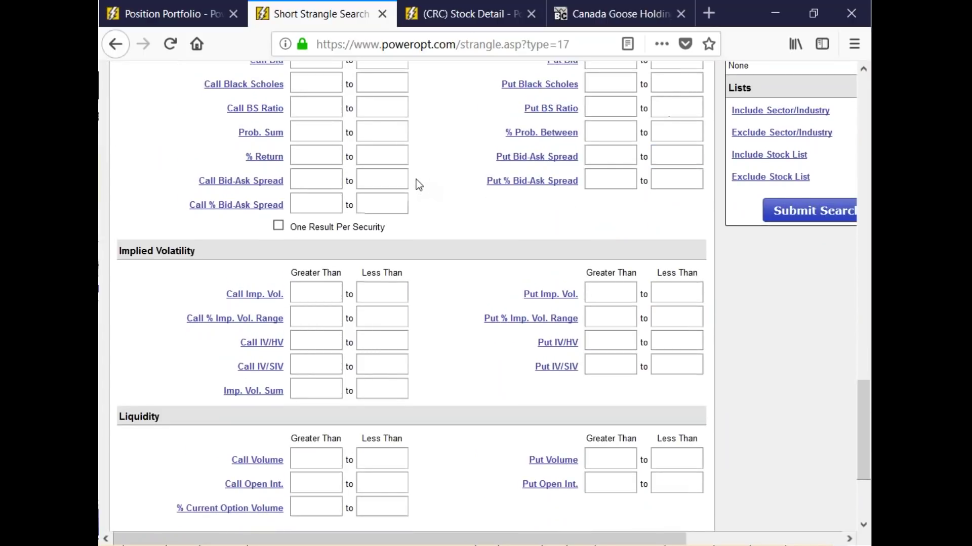
{"action": "scroll", "coordinate": [416, 184], "scroll_direction": "up", "scroll_amount": 3}
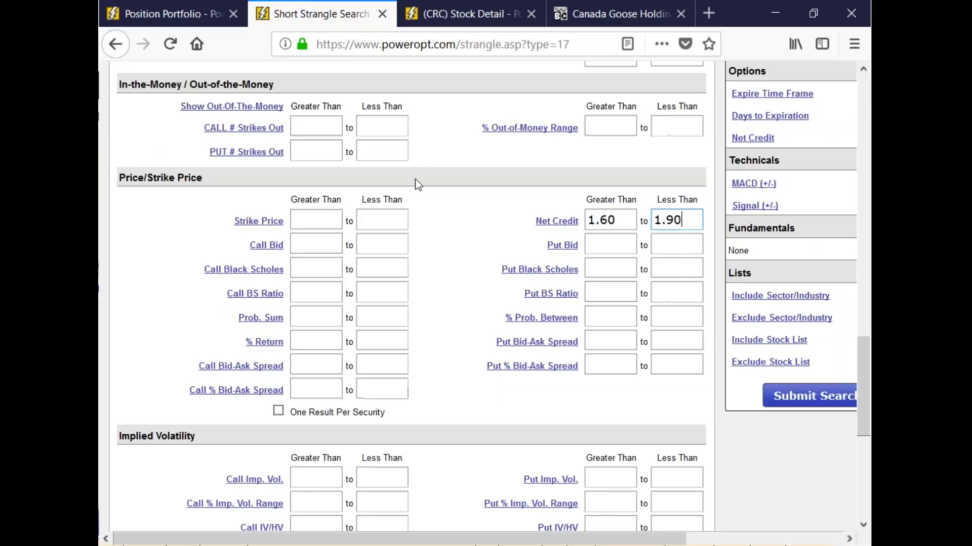
{"action": "left_click", "coordinate": [316, 364]}
{"action": "left_click", "coordinate": [315, 337]}
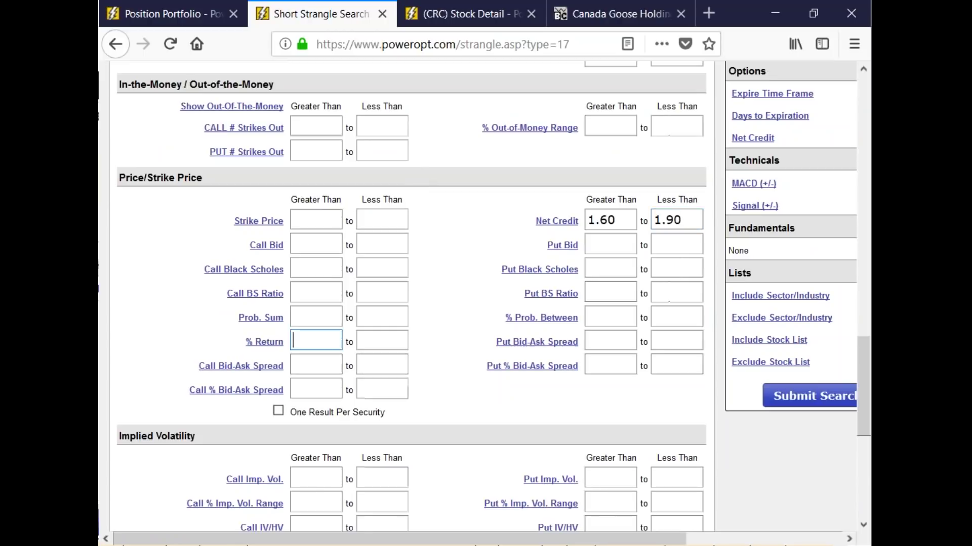
{"action": "type", "text": "90"}
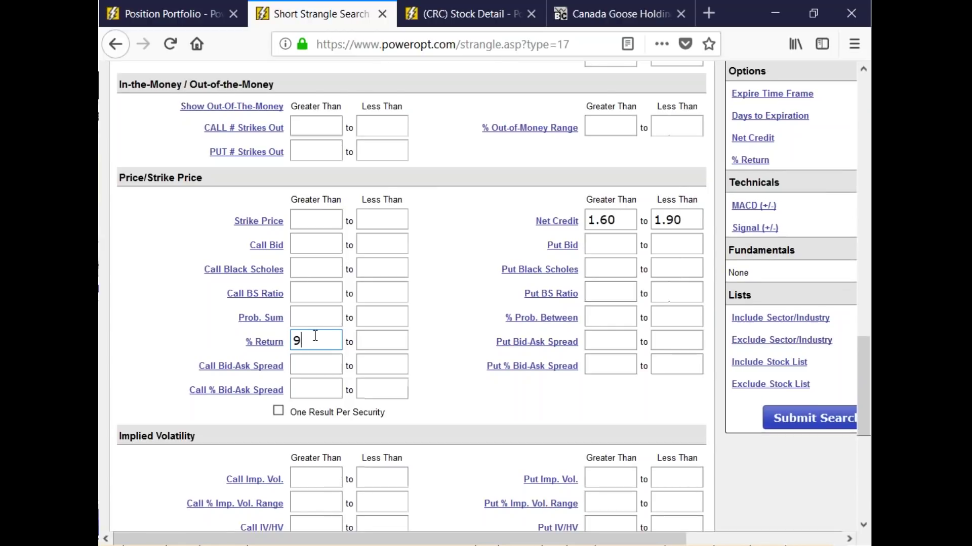
{"action": "left_click", "coordinate": [680, 215]}
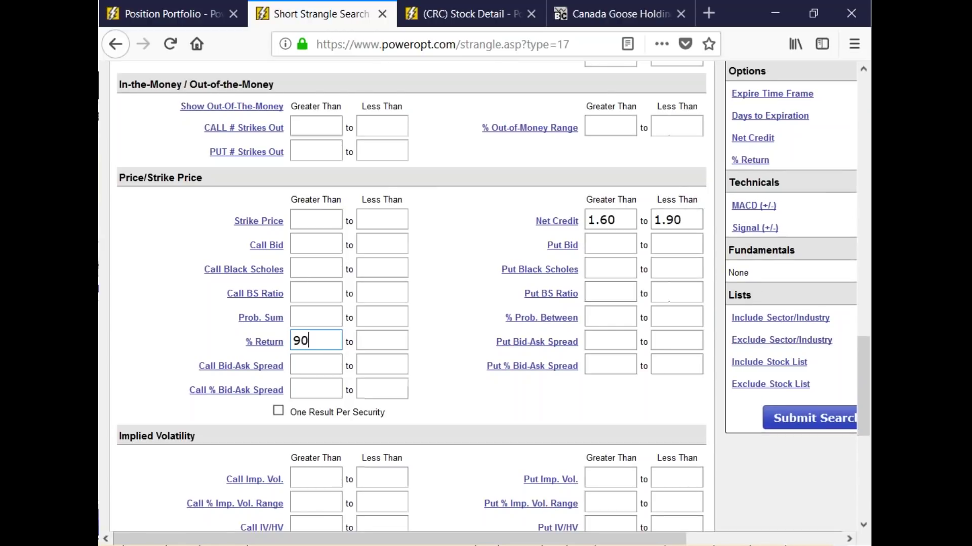
{"action": "key", "text": "BackSpace"}
{"action": "key", "text": "BackSpace"}
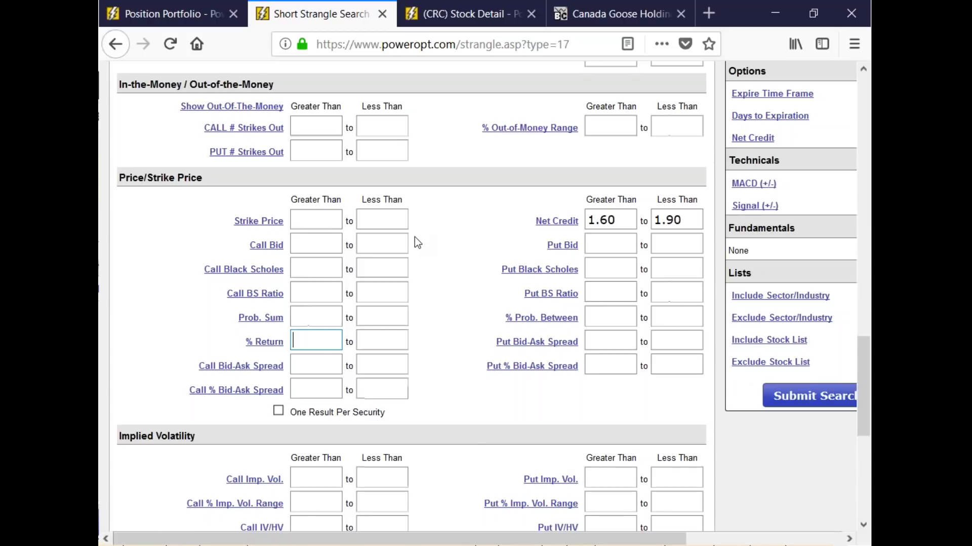
- Restrict the Short Strangle search to the symbol SPY, run it, and review the strikes of the first result
{"action": "scroll", "coordinate": [416, 238], "scroll_direction": "down", "scroll_amount": 3}
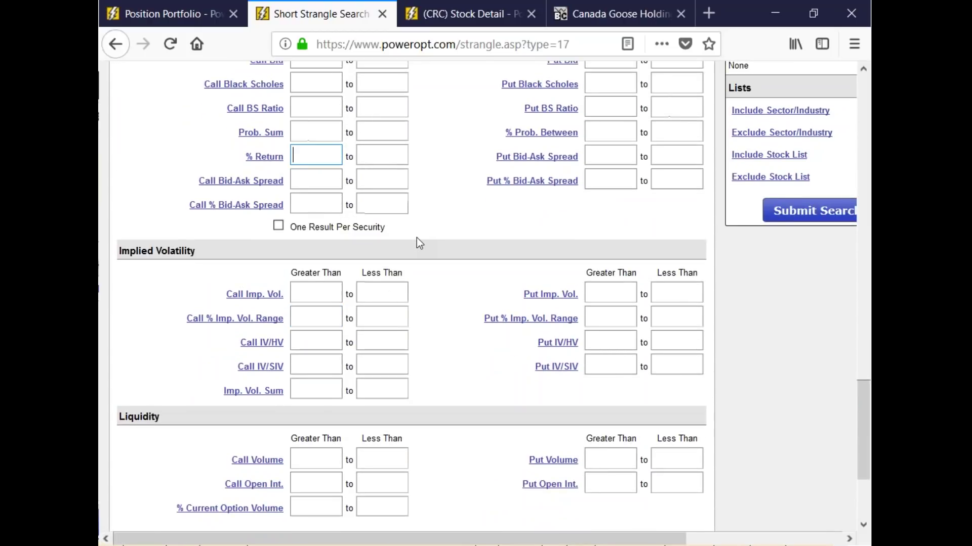
{"action": "scroll", "coordinate": [417, 238], "scroll_direction": "down", "scroll_amount": 3}
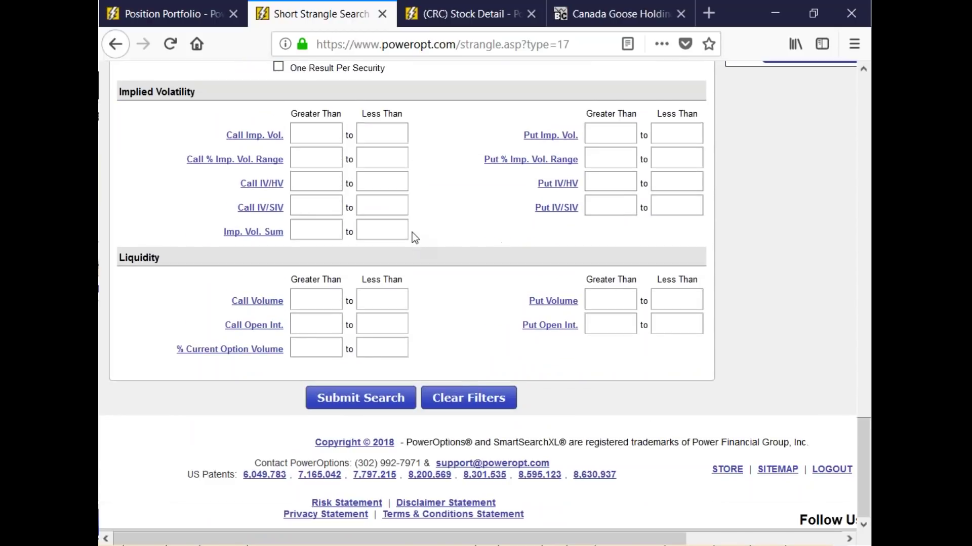
{"action": "scroll", "coordinate": [412, 232], "scroll_direction": "up", "scroll_amount": 10}
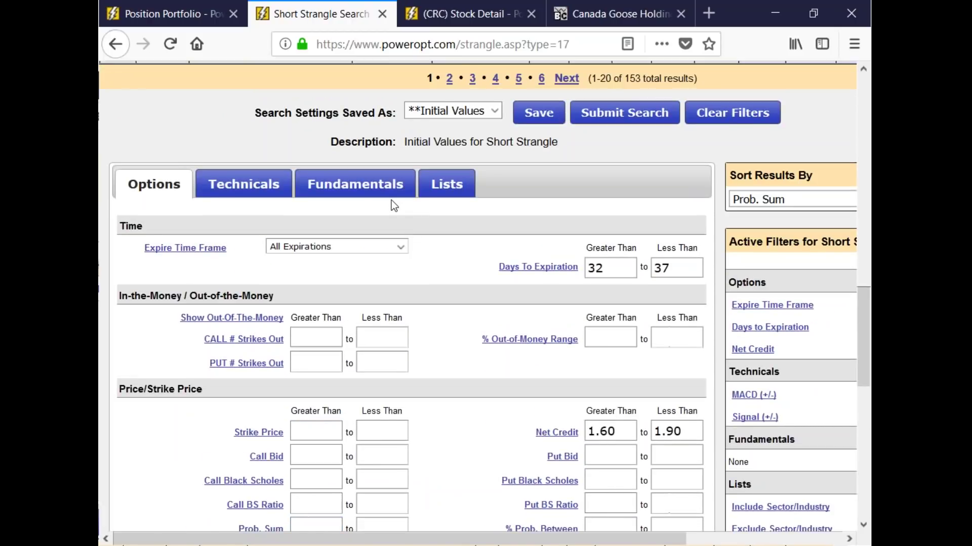
{"action": "left_click", "coordinate": [388, 198]}
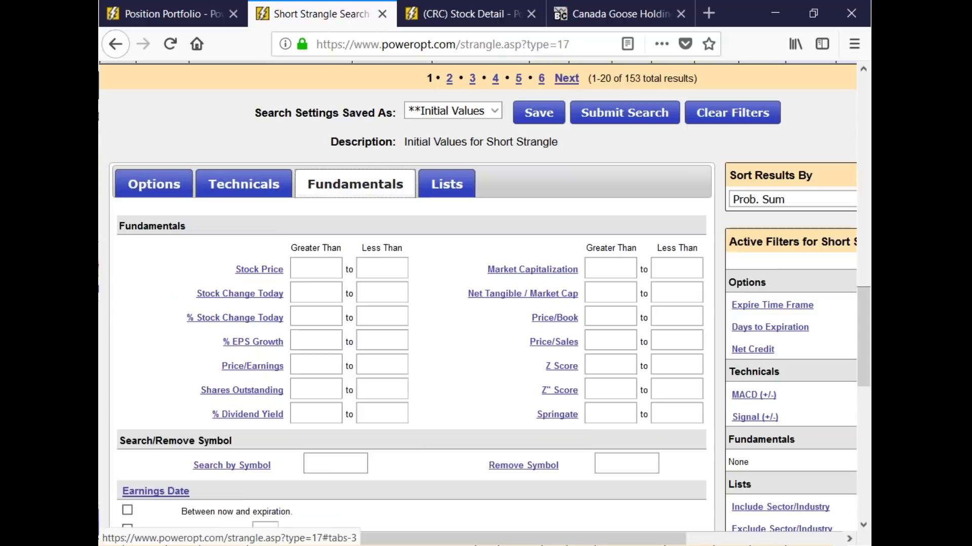
{"action": "scroll", "coordinate": [335, 355], "scroll_direction": "down", "scroll_amount": 2}
{"action": "left_click", "coordinate": [332, 365]}
{"action": "type", "text": "S"}
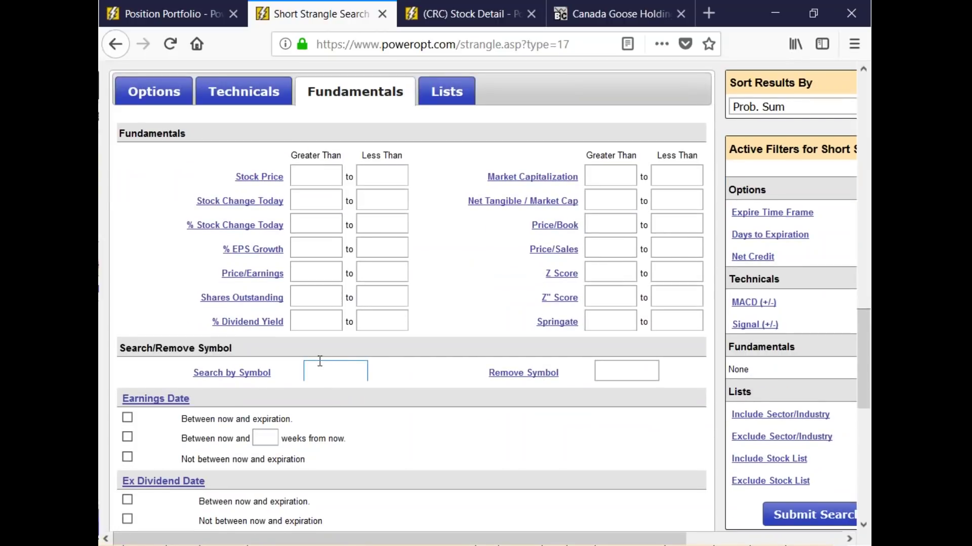
{"action": "type", "text": "PY"}
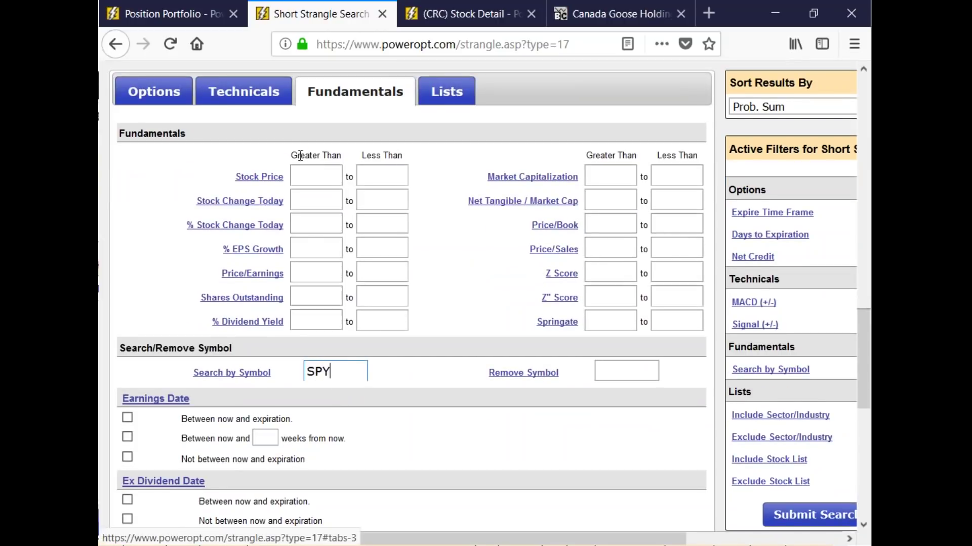
{"action": "left_click", "coordinate": [803, 524]}
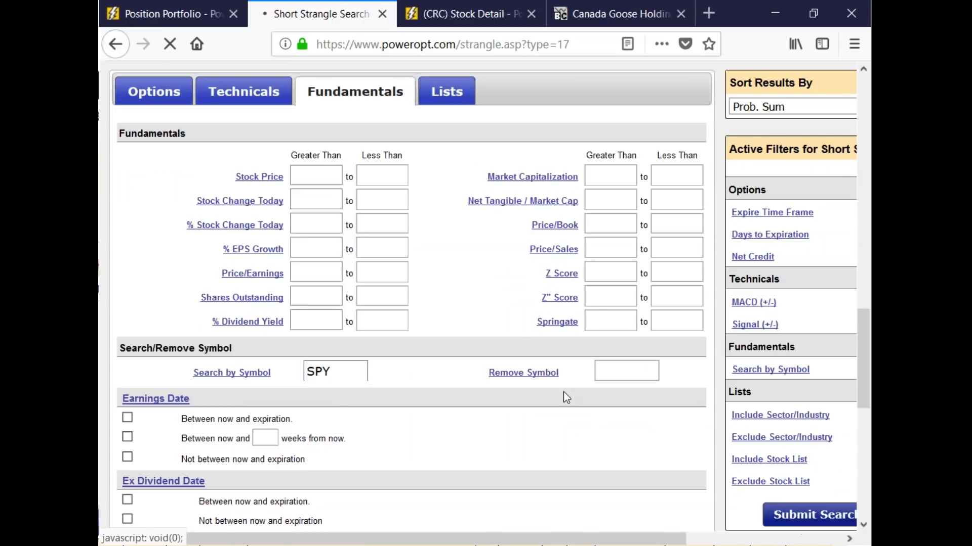
{"action": "scroll", "coordinate": [606, 373], "scroll_direction": "down", "scroll_amount": 15}
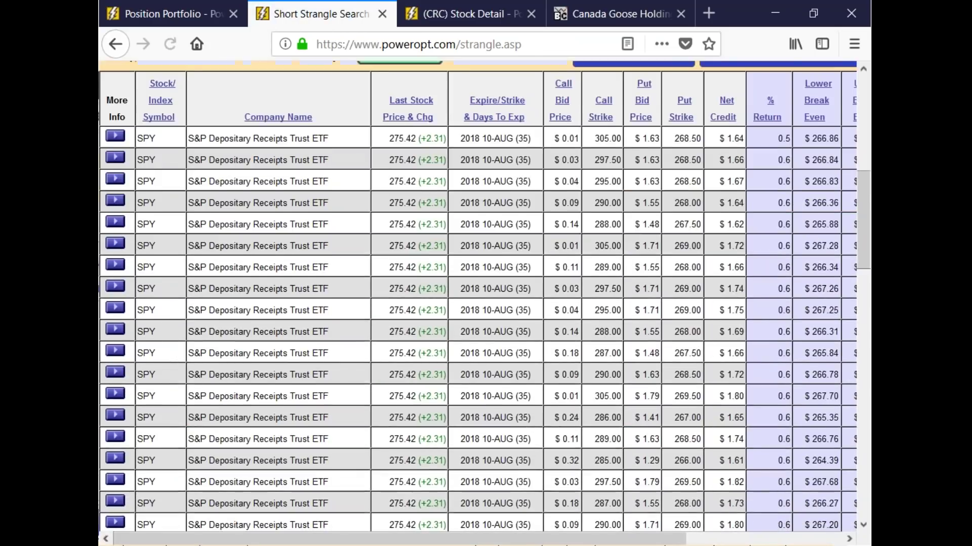
{"action": "scroll", "coordinate": [606, 373], "scroll_direction": "up", "scroll_amount": 4}
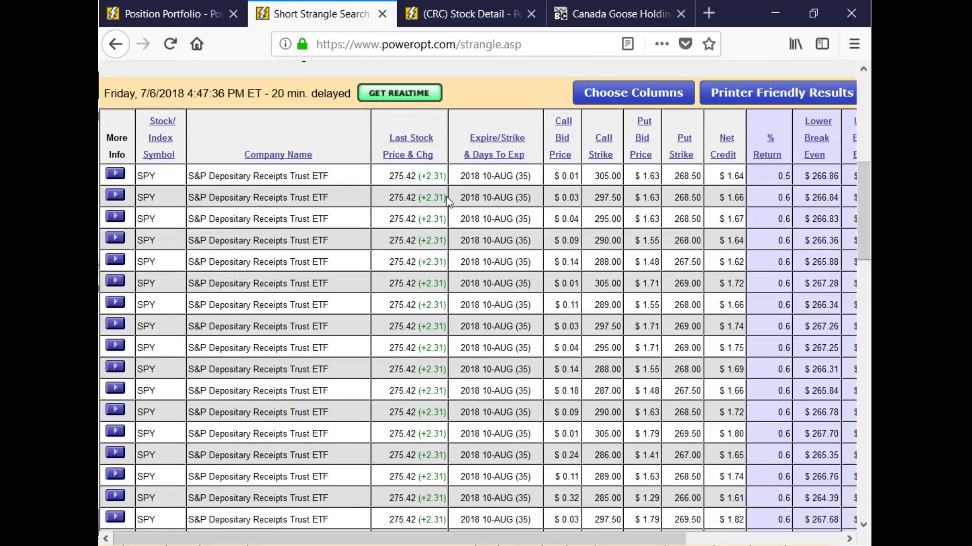
{"action": "left_click_drag", "start_coordinate": [593, 177], "coordinate": [707, 183]}
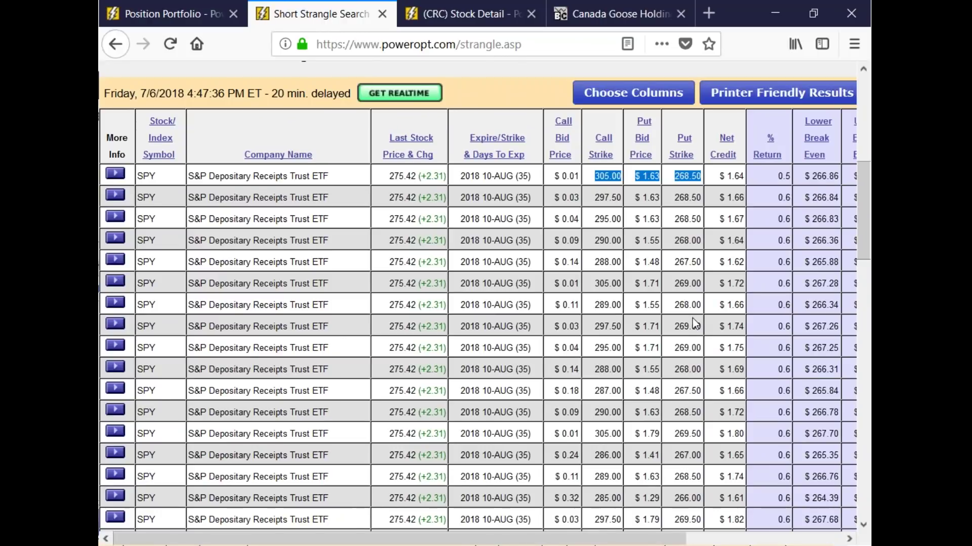
- Try running the SPY search with a minimum % Return of 80 and of 8, and clear that filter
{"action": "scroll", "coordinate": [692, 318], "scroll_direction": "down", "scroll_amount": 4}
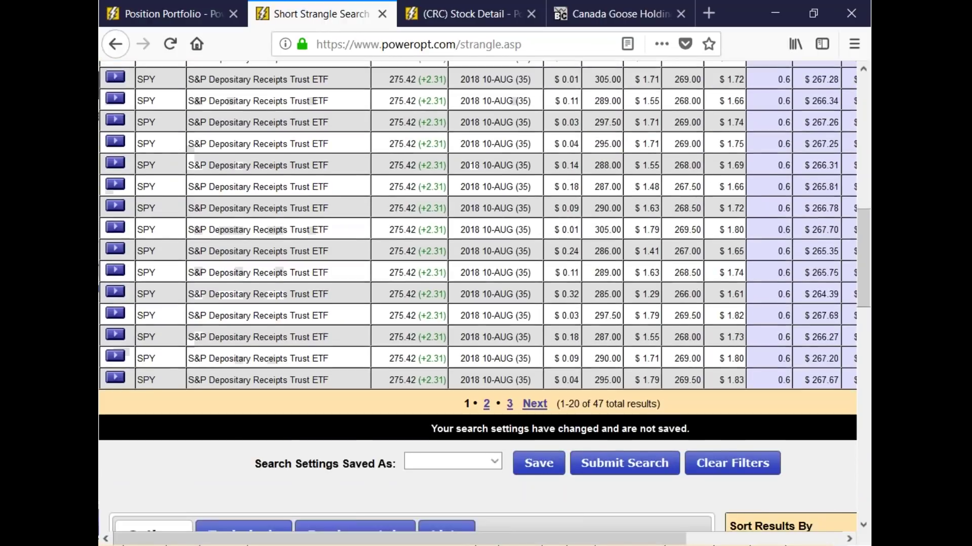
{"action": "scroll", "coordinate": [469, 353], "scroll_direction": "down", "scroll_amount": 14}
{"action": "left_click", "coordinate": [302, 275]}
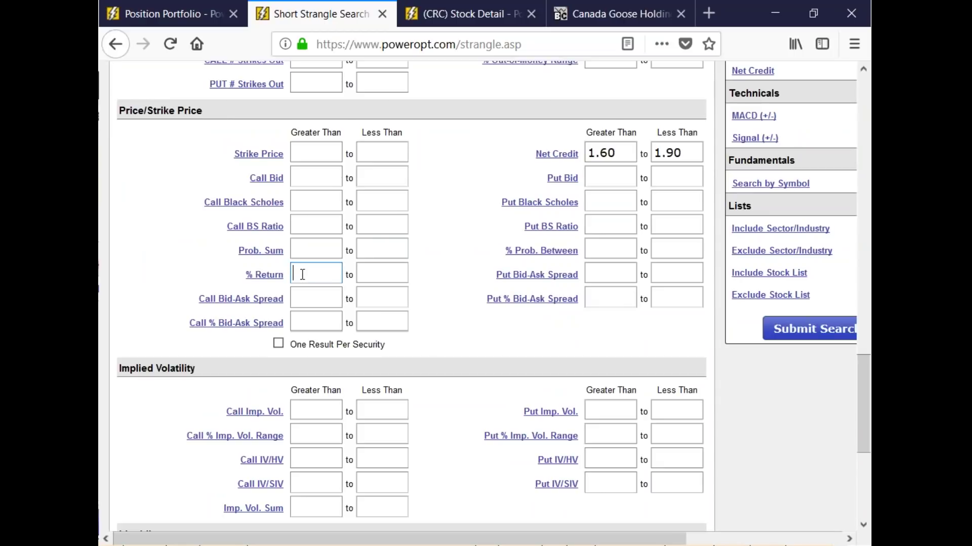
{"action": "type", "text": "80"}
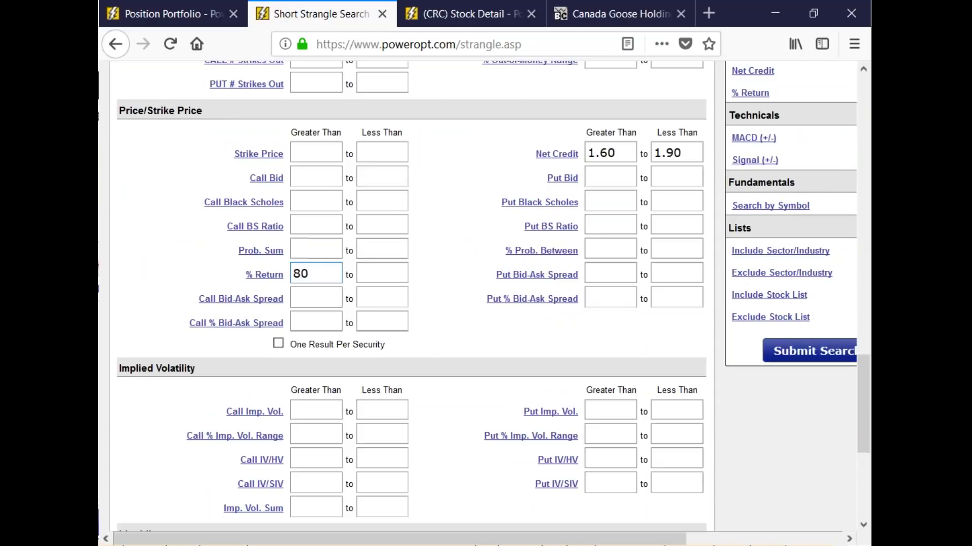
{"action": "left_click", "coordinate": [790, 353]}
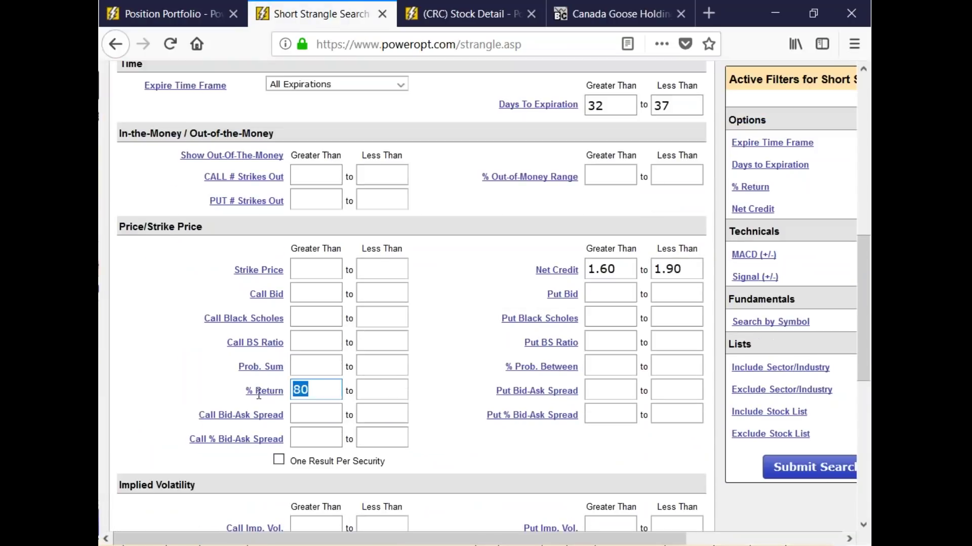
{"action": "type", "text": "8"}
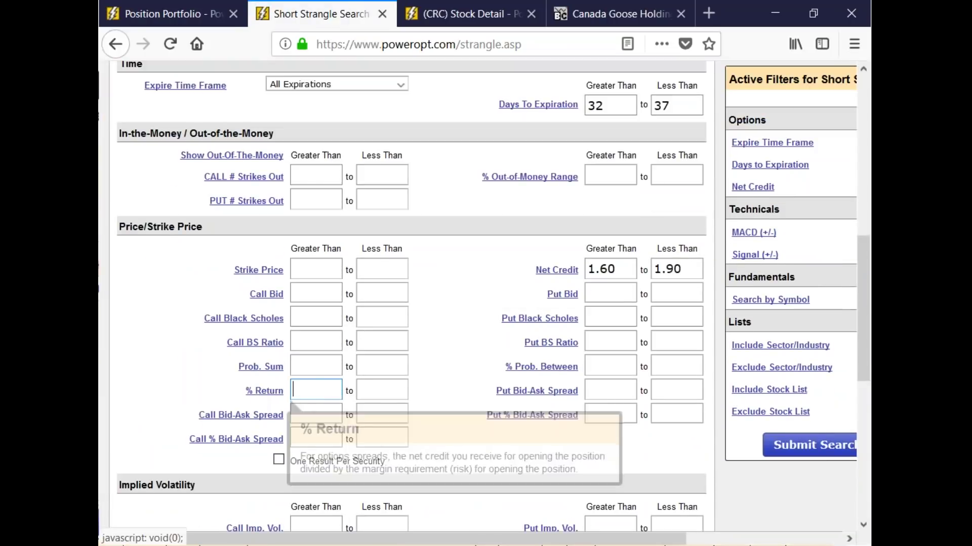
{"action": "left_click", "coordinate": [802, 473]}
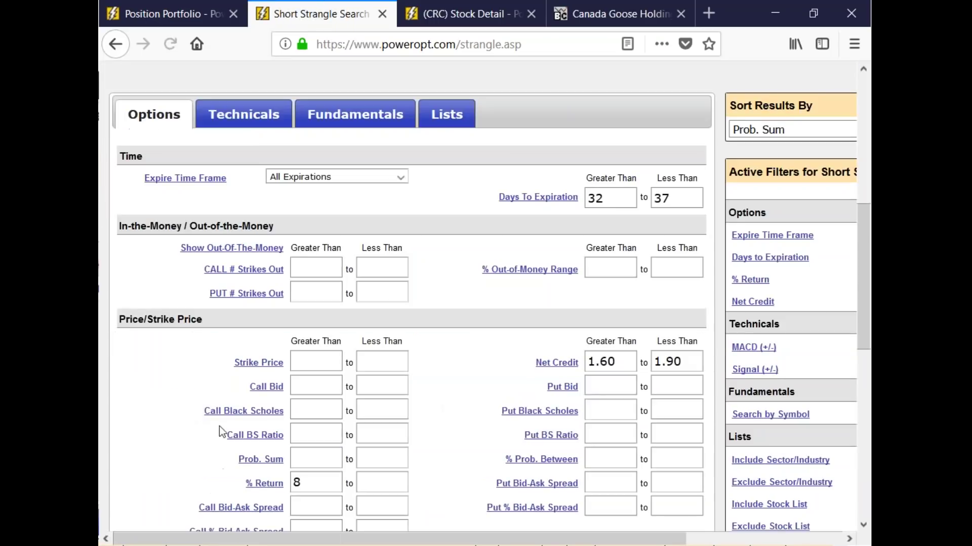
{"action": "key", "text": "BackSpace"}
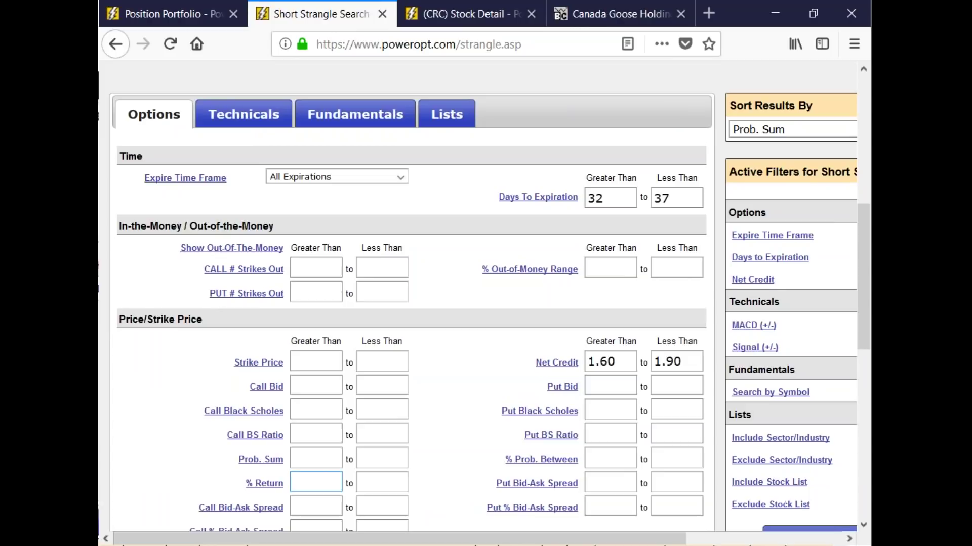
- Try limiting both CALL # Strikes Out and PUT # Strikes Out to less than 2 and run the search
{"action": "scroll", "coordinate": [265, 427], "scroll_direction": "down", "scroll_amount": 4}
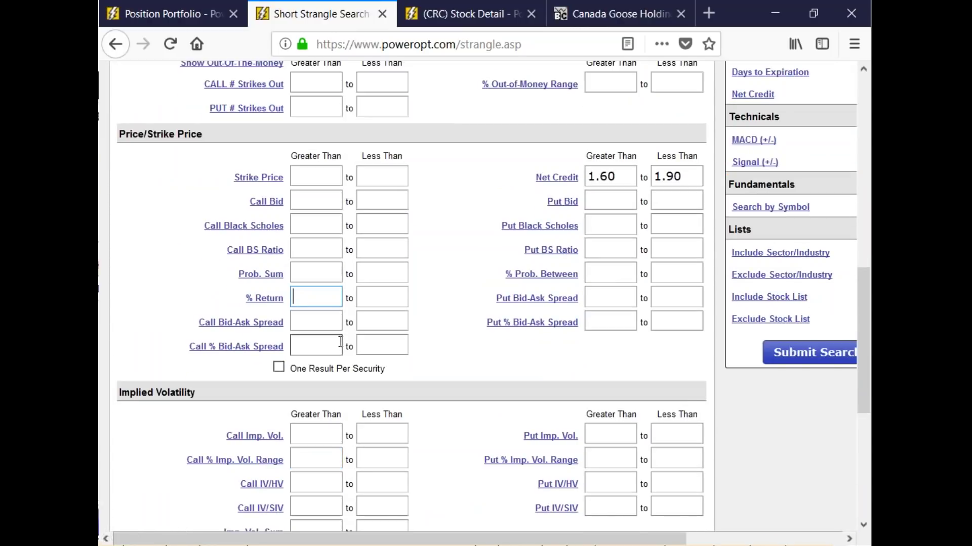
{"action": "scroll", "coordinate": [340, 342], "scroll_direction": "up", "scroll_amount": 4}
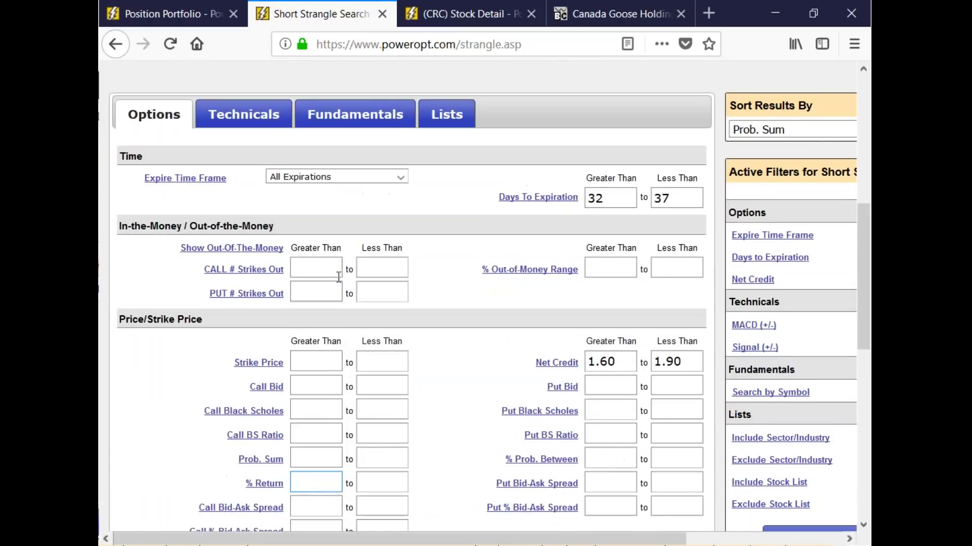
{"action": "left_click", "coordinate": [387, 267]}
{"action": "type", "text": "2"}
{"action": "left_click", "coordinate": [392, 292]}
{"action": "type", "text": "2"}
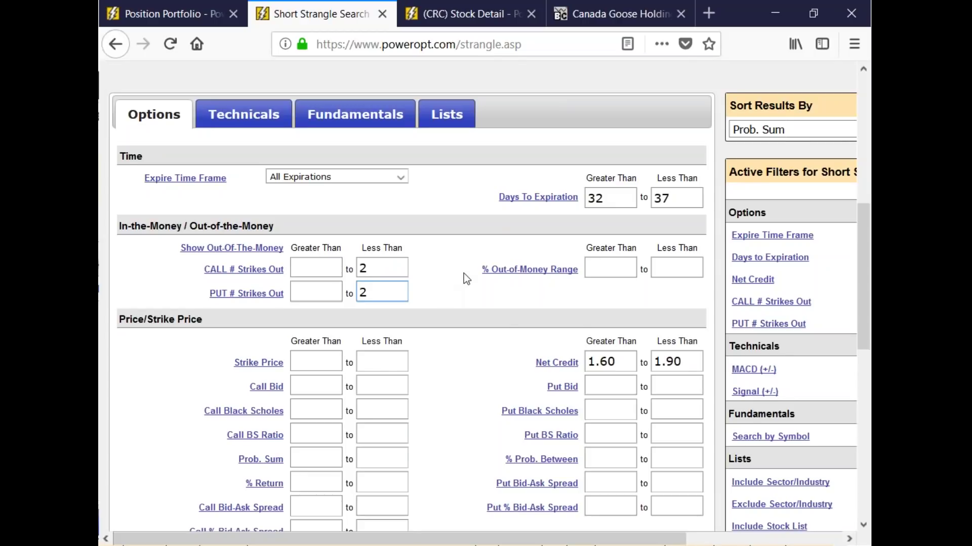
{"action": "key", "text": "Return"}
{"action": "left_click", "coordinate": [639, 231]}
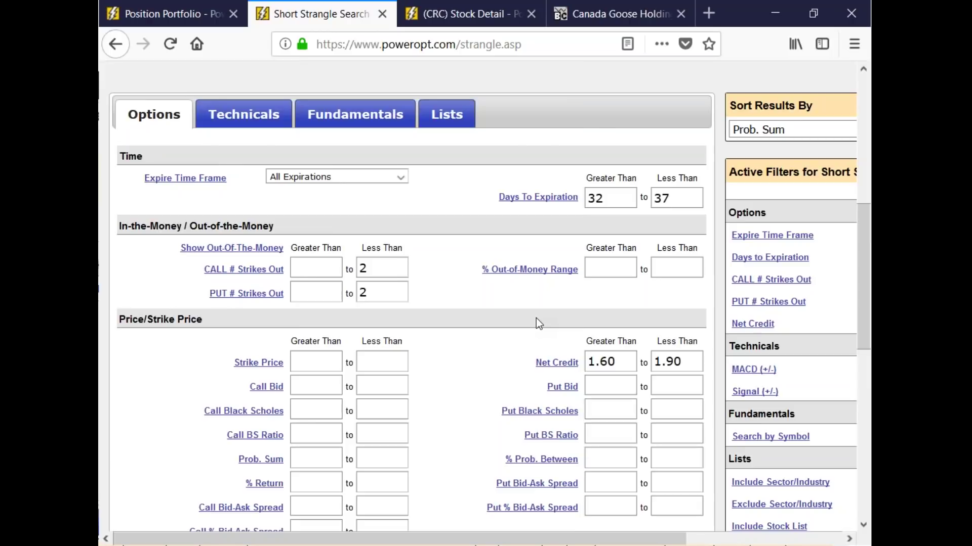
- Clear the CALL # Strikes Out and PUT # Strikes Out limits
{"action": "scroll", "coordinate": [535, 317], "scroll_direction": "down", "scroll_amount": 5}
{"action": "scroll", "coordinate": [534, 324], "scroll_direction": "down", "scroll_amount": 2}
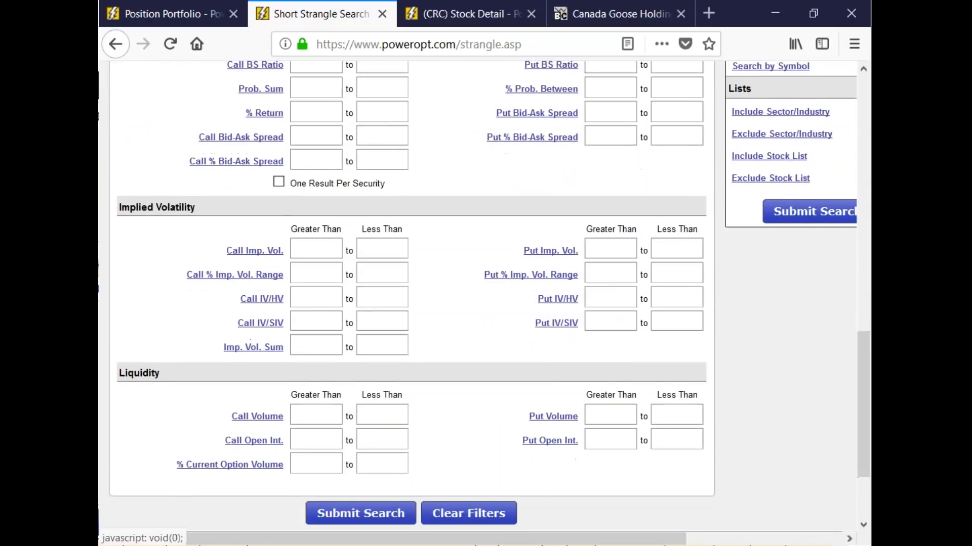
{"action": "scroll", "coordinate": [535, 324], "scroll_direction": "up", "scroll_amount": 5}
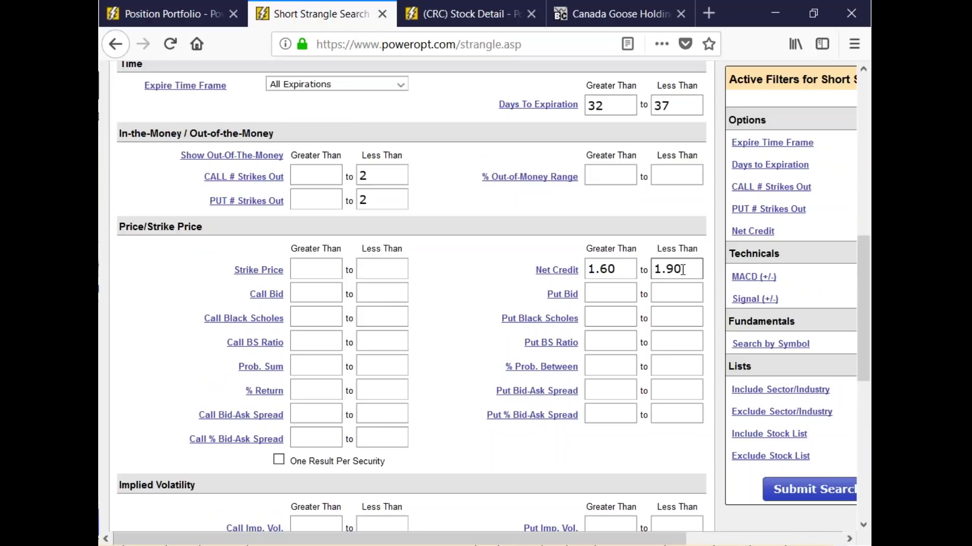
{"action": "left_click", "coordinate": [388, 199]}
{"action": "key", "text": "BackSpace"}
{"action": "left_click", "coordinate": [387, 177]}
{"action": "key", "text": "BackSpace"}
- Set the % Out-of-Money Range filter to 40 to 60, view its definition, and run the search
{"action": "left_click", "coordinate": [607, 179]}
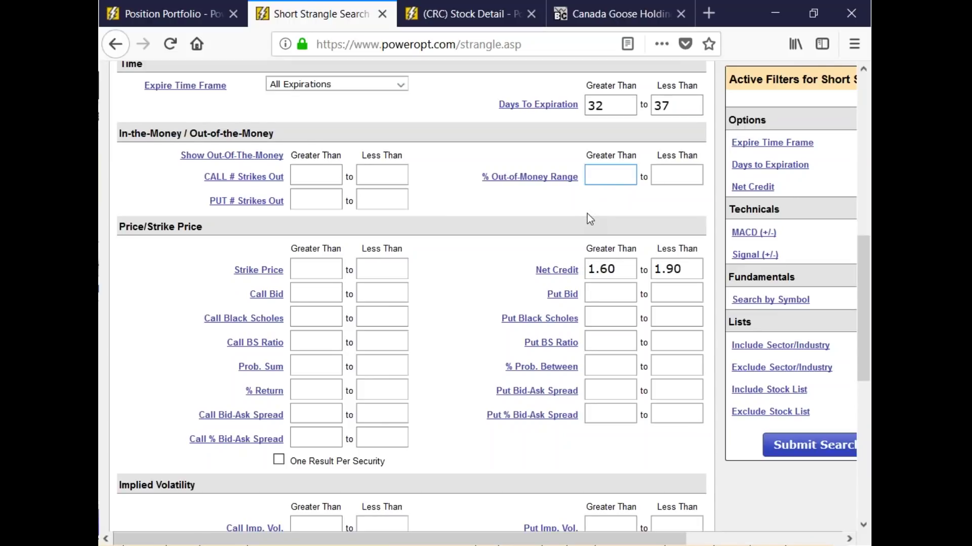
{"action": "type", "text": "40"}
{"action": "left_click", "coordinate": [685, 178]}
{"action": "type", "text": "60"}
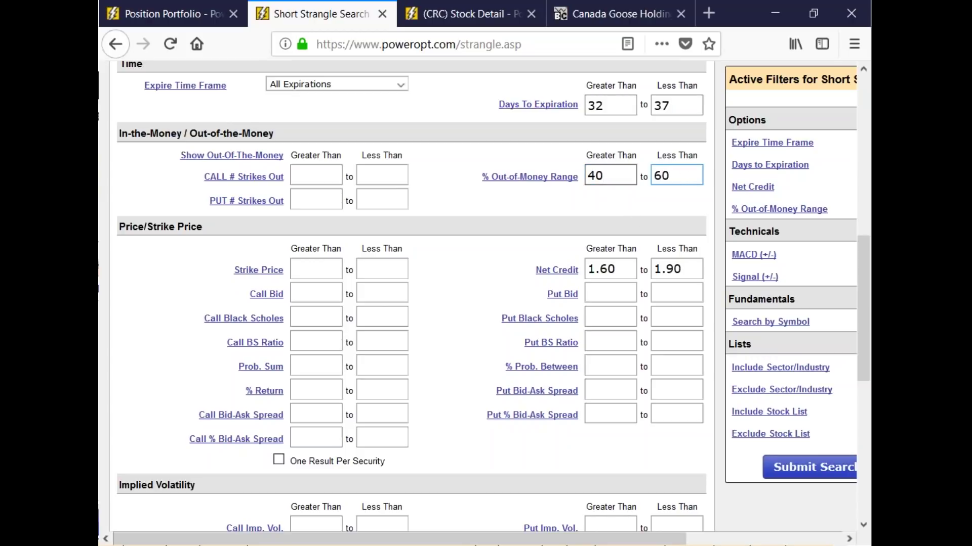
{"action": "mouse_move", "coordinate": [544, 185]}
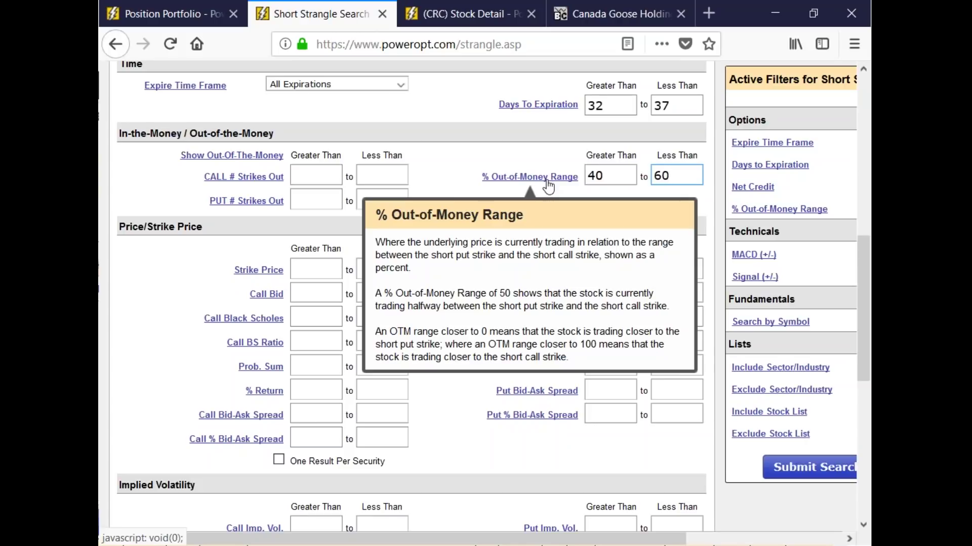
{"action": "left_click", "coordinate": [800, 467]}
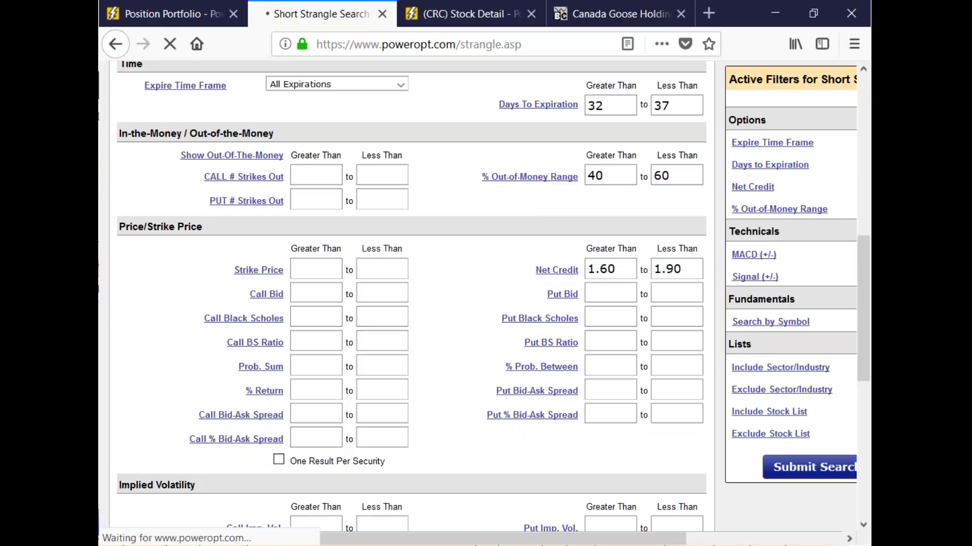
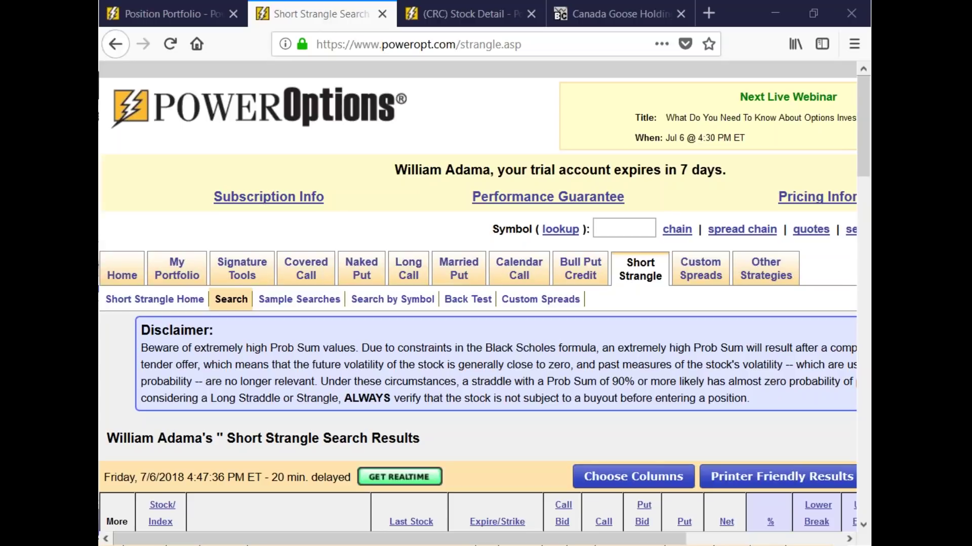
- In the Other Strategies menu configuration, remove Short Strangle from Tab 7 and select Iron Butterfly as the strategy to add
{"action": "left_click", "coordinate": [766, 269]}
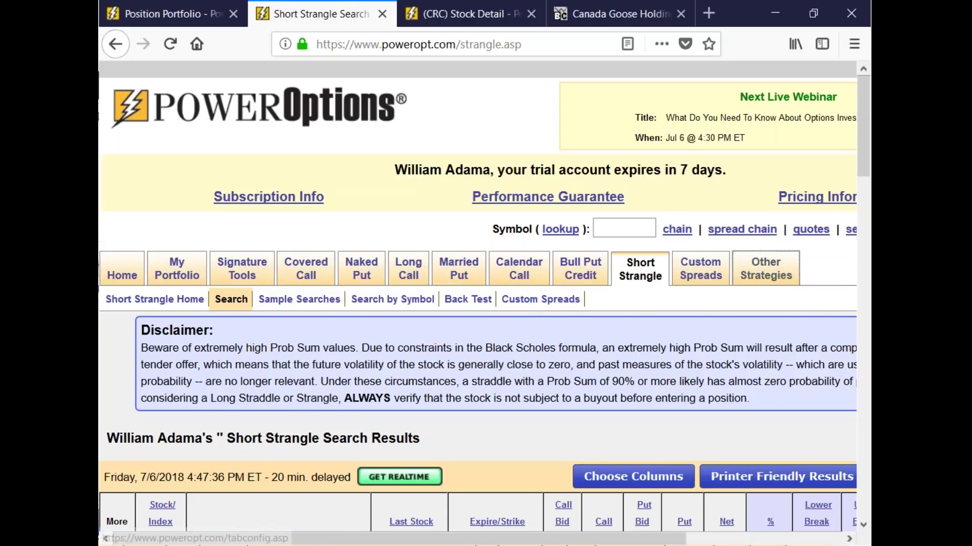
{"action": "scroll", "coordinate": [485, 297], "scroll_direction": "down", "scroll_amount": 3}
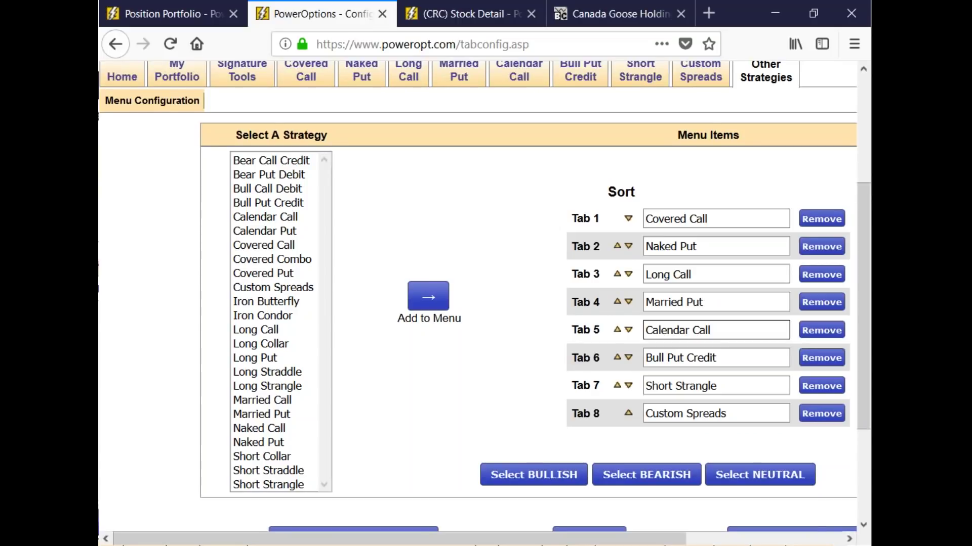
{"action": "left_click", "coordinate": [821, 386]}
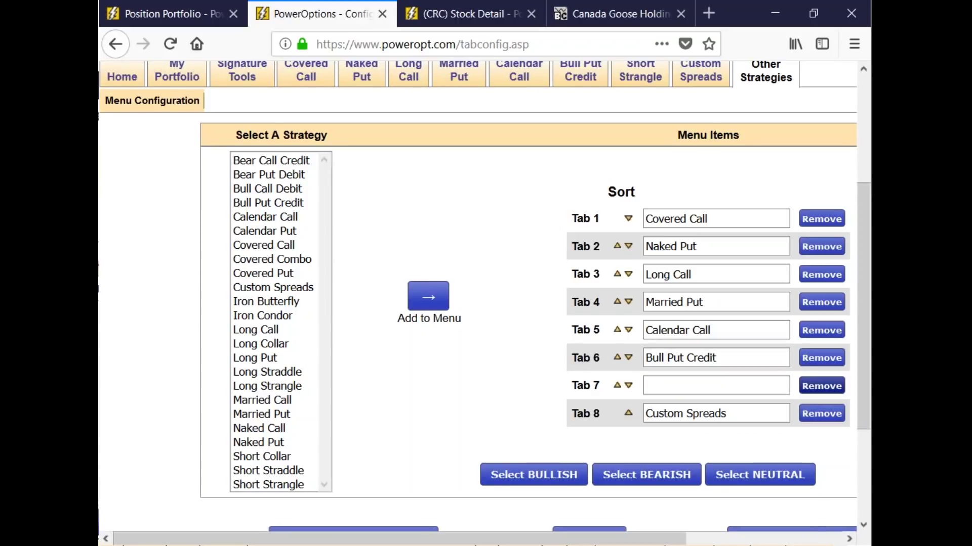
{"action": "scroll", "coordinate": [320, 344], "scroll_direction": "down", "scroll_amount": 5}
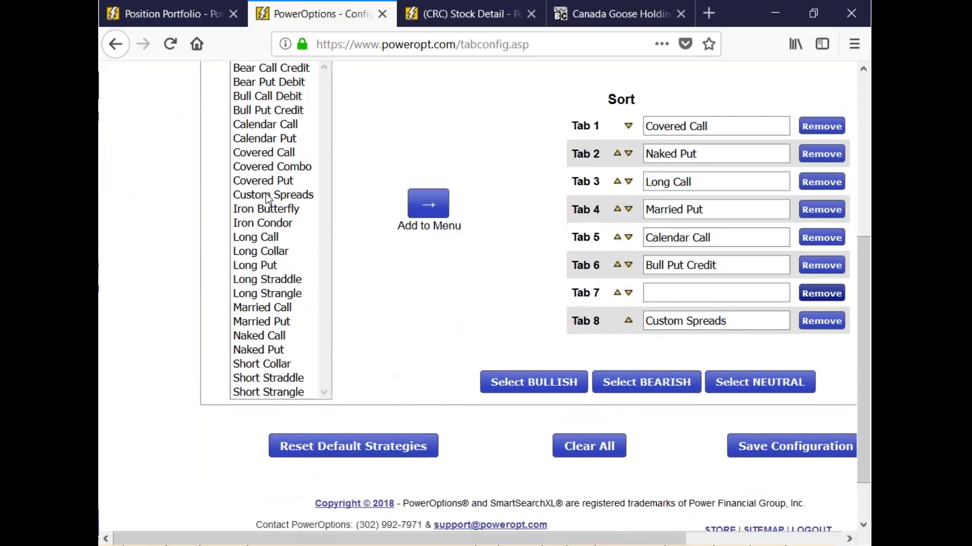
{"action": "left_click", "coordinate": [269, 209]}
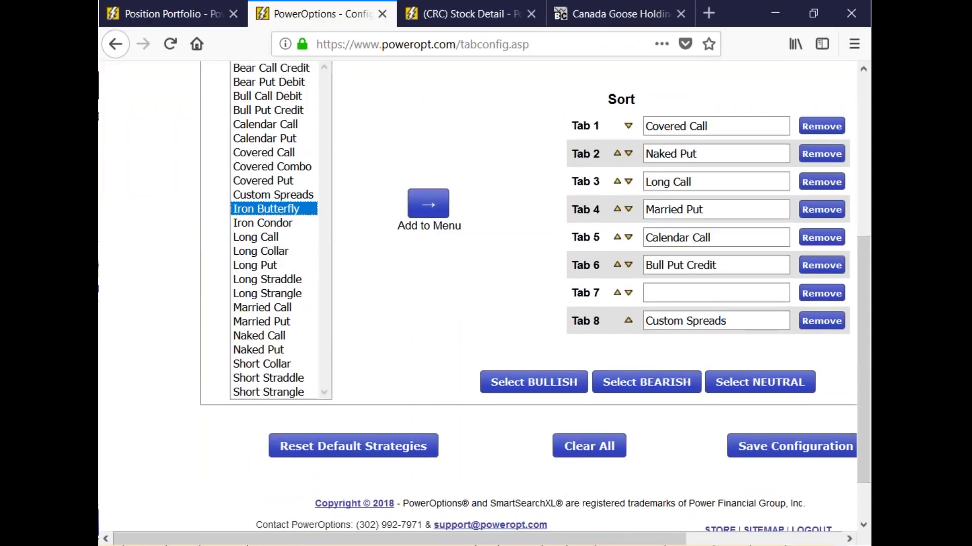
- Add the Iron Butterfly strategy to the menu as Tab 8 and save the tab configuration
{"action": "left_click", "coordinate": [770, 445]}
{"action": "scroll", "coordinate": [500, 381], "scroll_direction": "down", "scroll_amount": 5}
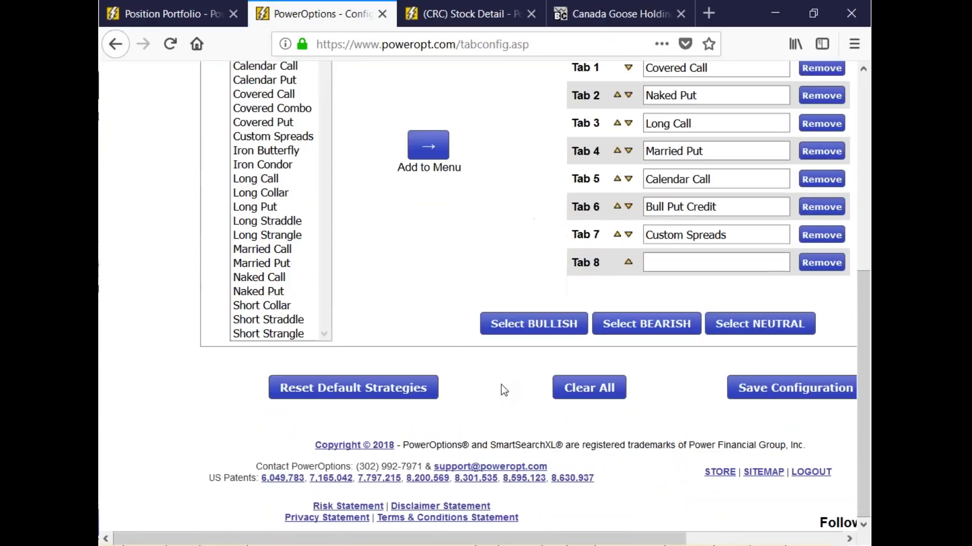
{"action": "scroll", "coordinate": [501, 385], "scroll_direction": "up", "scroll_amount": 3}
{"action": "left_click", "coordinate": [266, 243]}
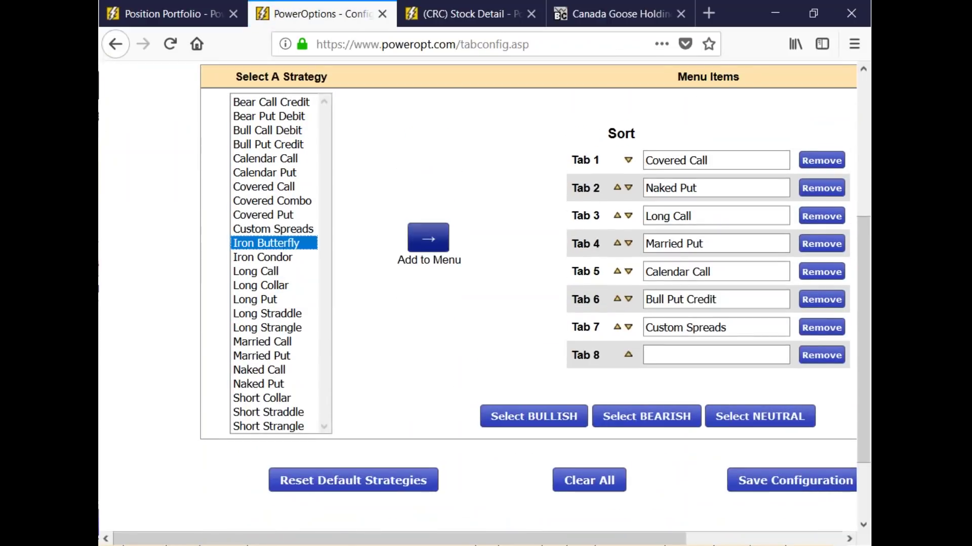
{"action": "left_click", "coordinate": [428, 238]}
{"action": "left_click", "coordinate": [826, 489]}
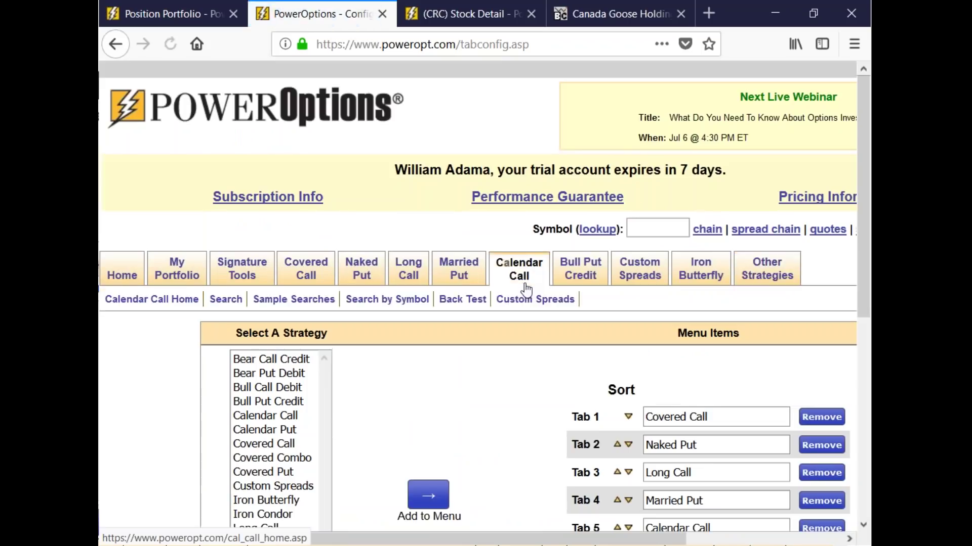
- Open the Iron Butterfly search and clear all of its initial filter values
{"action": "mouse_move", "coordinate": [700, 273]}
{"action": "left_click", "coordinate": [235, 299]}
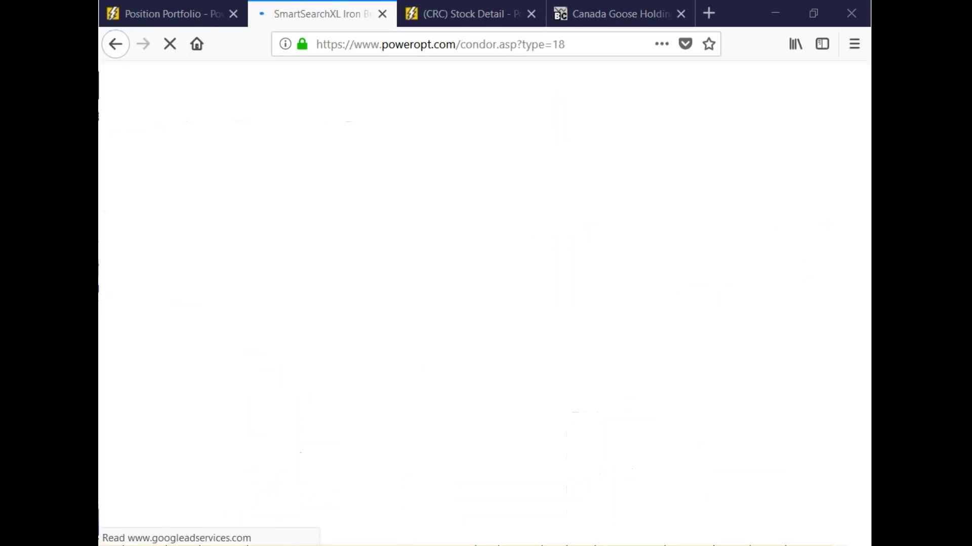
{"action": "scroll", "coordinate": [542, 424], "scroll_direction": "down", "scroll_amount": 15}
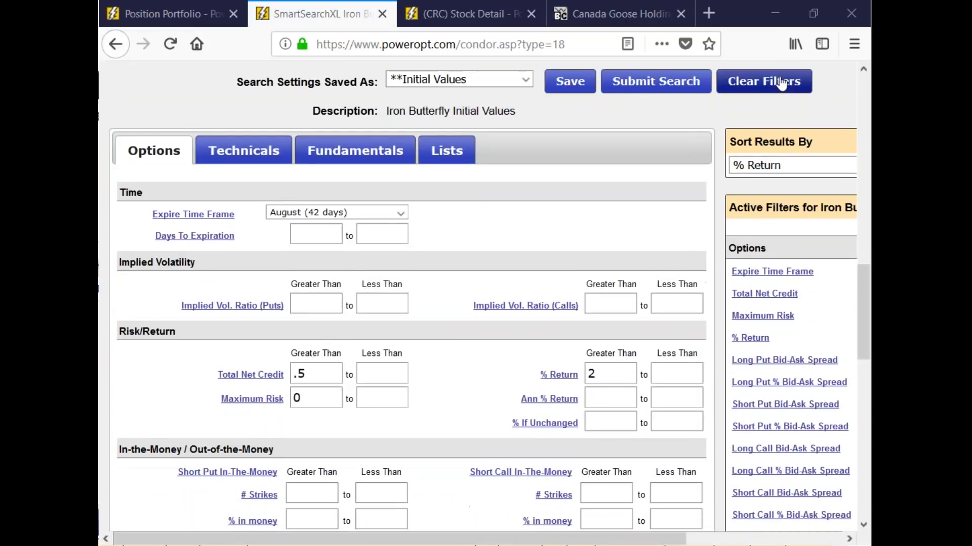
{"action": "left_click", "coordinate": [782, 83]}
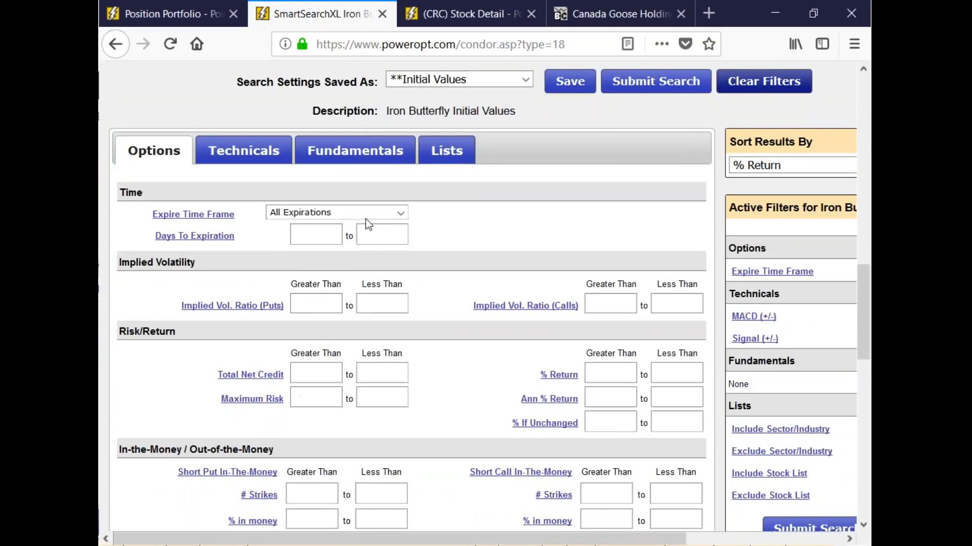
- Restrict Days To Expiration to the range 32 to 37
{"action": "left_click", "coordinate": [302, 236]}
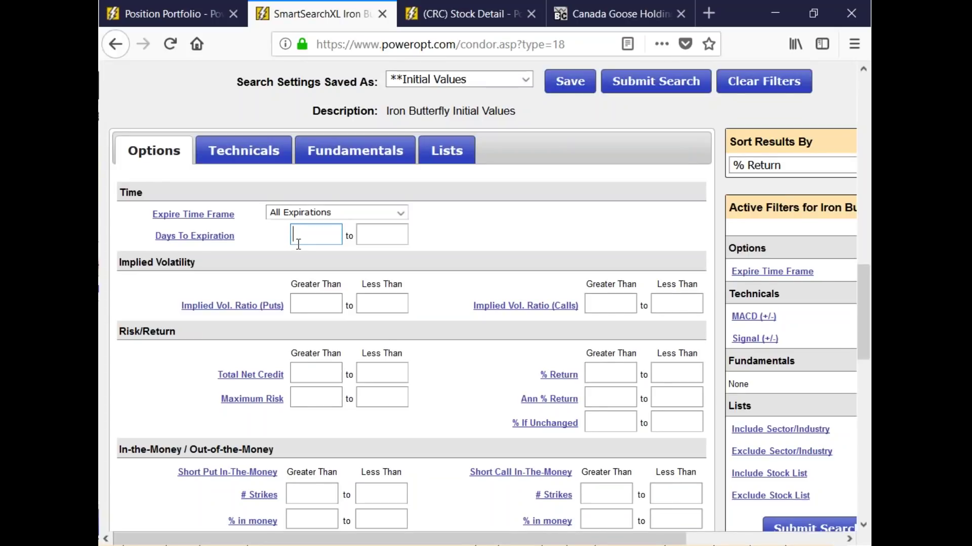
{"action": "type", "text": "32"}
{"action": "left_click", "coordinate": [386, 238]}
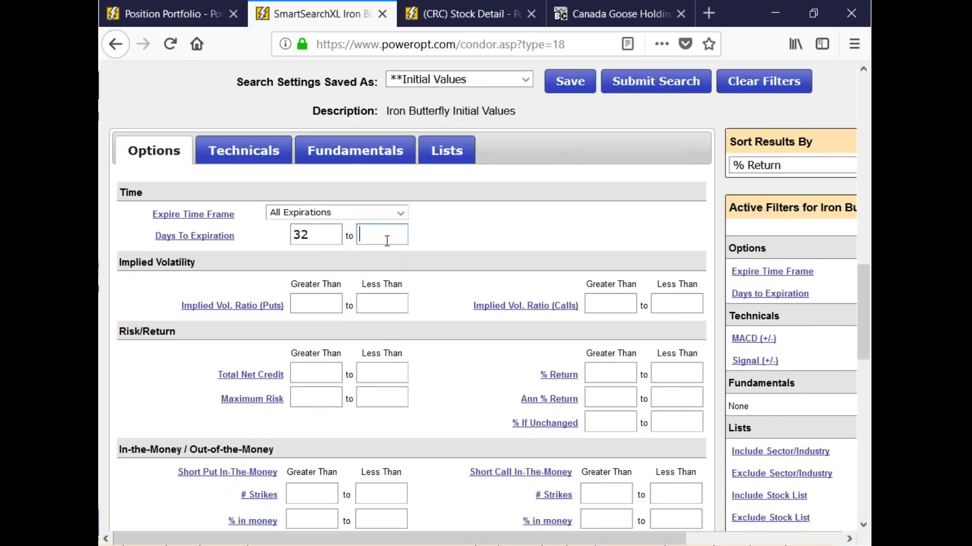
{"action": "type", "text": "37"}
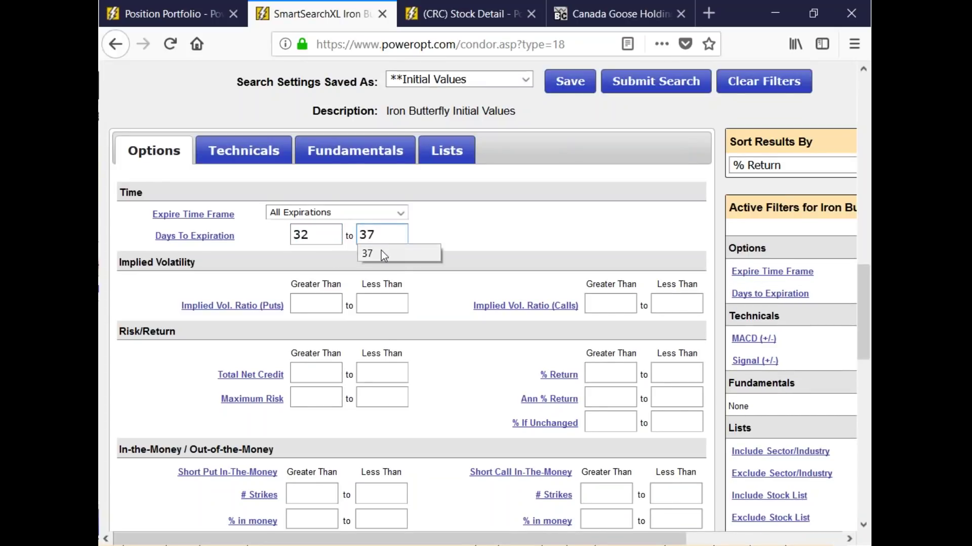
- Require a Total Net Credit greater than 1.75 and enable Same Margin on Both Spreads
{"action": "scroll", "coordinate": [456, 323], "scroll_direction": "down", "scroll_amount": 5}
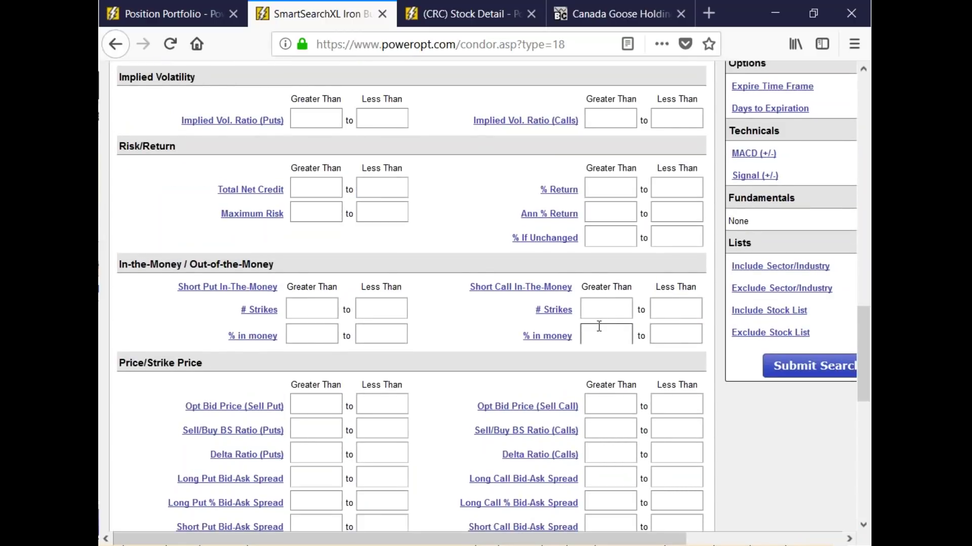
{"action": "left_click", "coordinate": [318, 190]}
{"action": "type", "text": "1.75"}
{"action": "scroll", "coordinate": [314, 222], "scroll_direction": "down", "scroll_amount": 7}
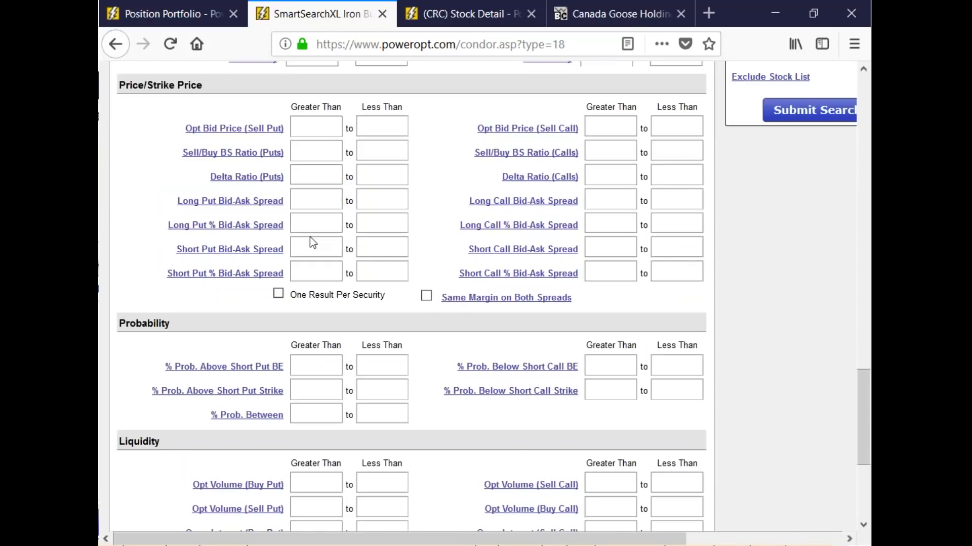
{"action": "scroll", "coordinate": [310, 238], "scroll_direction": "up", "scroll_amount": 2}
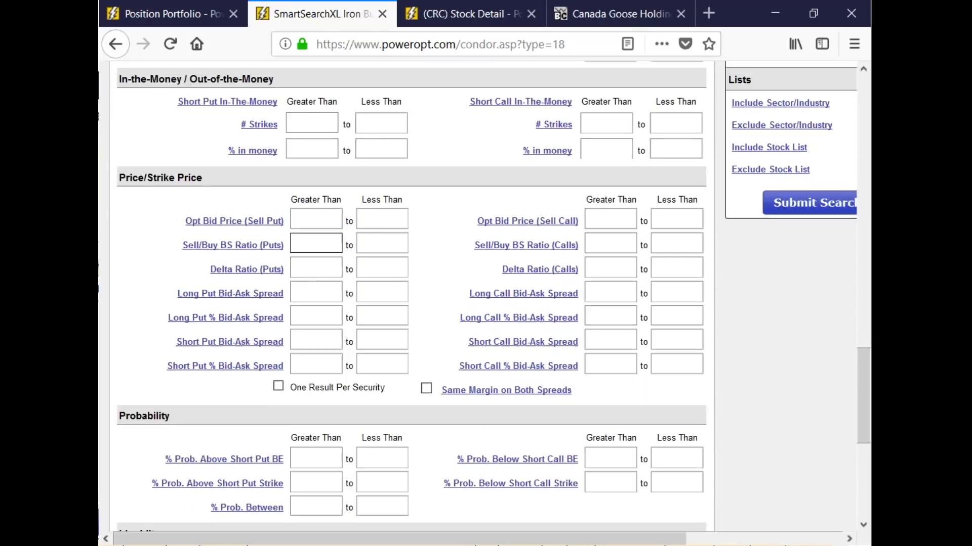
{"action": "left_click", "coordinate": [427, 388]}
- Limit Maximum Risk to less than 2 in the Risk/Return filters
{"action": "scroll", "coordinate": [353, 360], "scroll_direction": "up", "scroll_amount": 2}
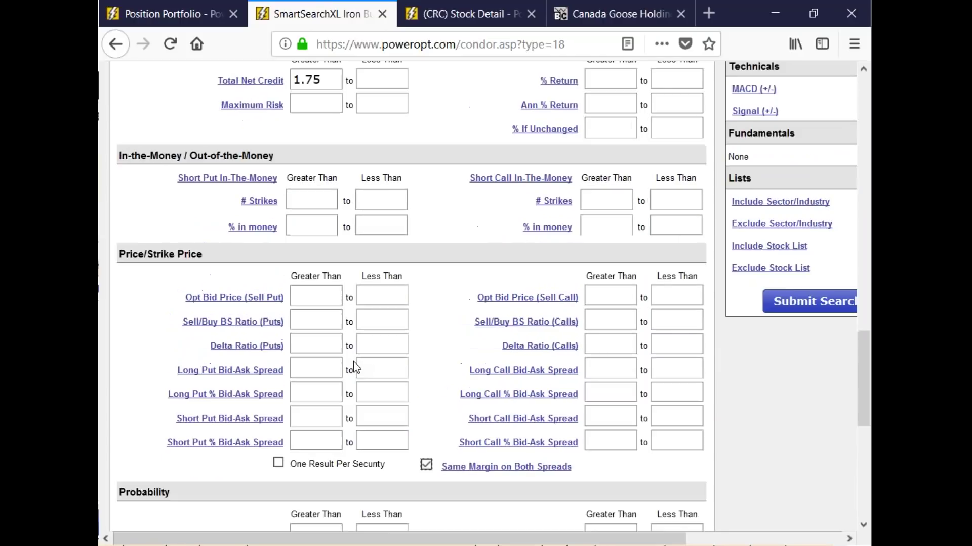
{"action": "scroll", "coordinate": [354, 362], "scroll_direction": "up", "scroll_amount": 3}
{"action": "scroll", "coordinate": [354, 361], "scroll_direction": "down", "scroll_amount": 1}
{"action": "left_click", "coordinate": [367, 217]}
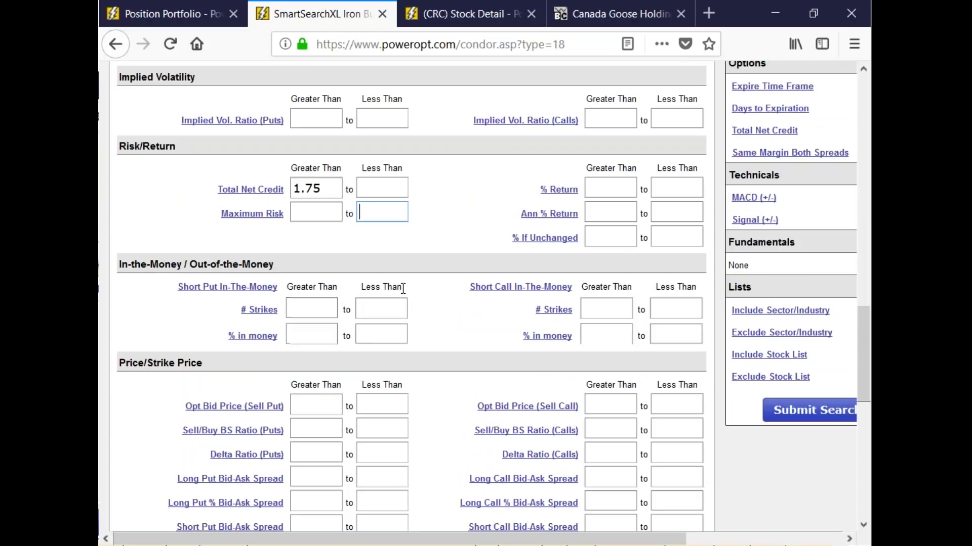
{"action": "type", "text": "2"}
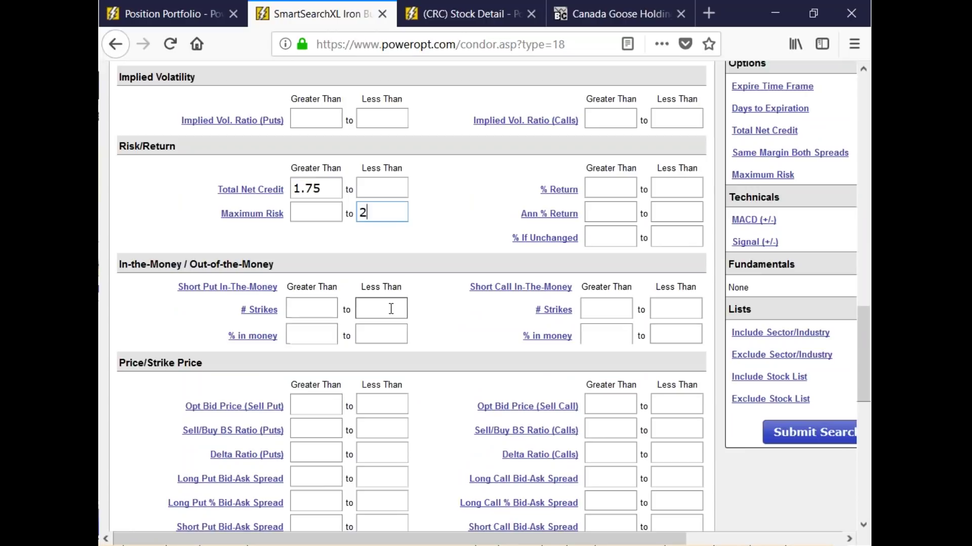
- Restrict the search to the symbol SPY in the fundamentals filters
{"action": "left_click_drag", "start_coordinate": [327, 185], "coordinate": [275, 191]}
{"action": "scroll", "coordinate": [458, 213], "scroll_direction": "up", "scroll_amount": 3}
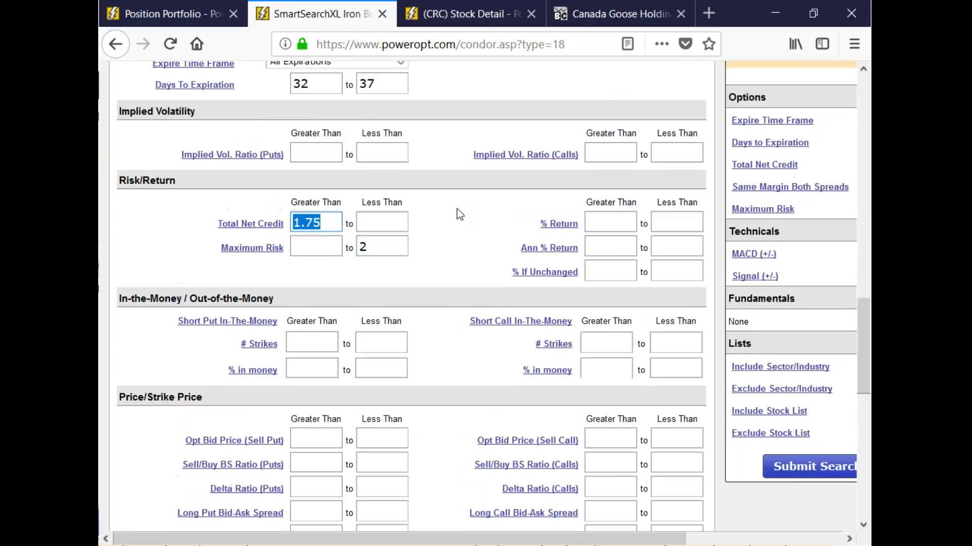
{"action": "scroll", "coordinate": [459, 308], "scroll_direction": "up", "scroll_amount": 5}
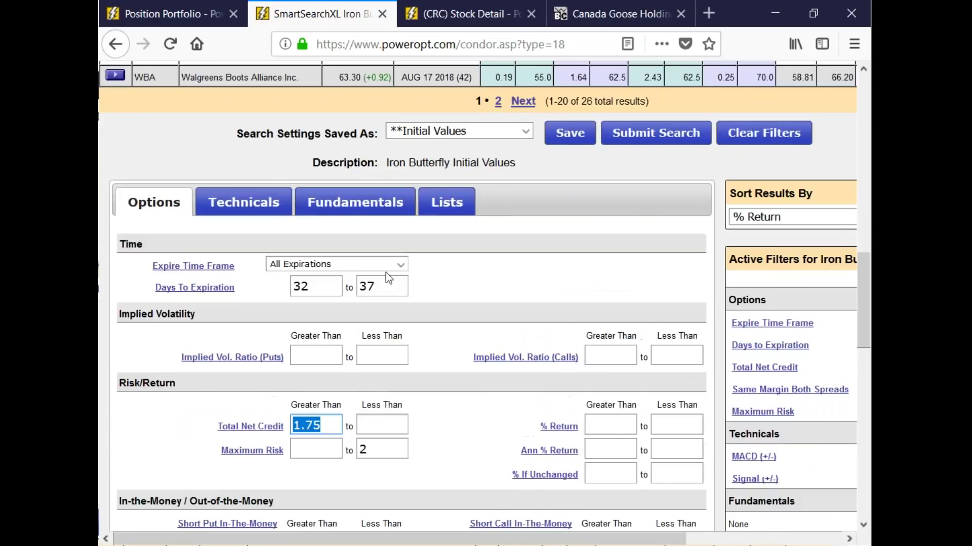
{"action": "left_click", "coordinate": [355, 241]}
{"action": "scroll", "coordinate": [346, 330], "scroll_direction": "down", "scroll_amount": 4}
{"action": "left_click", "coordinate": [346, 330]}
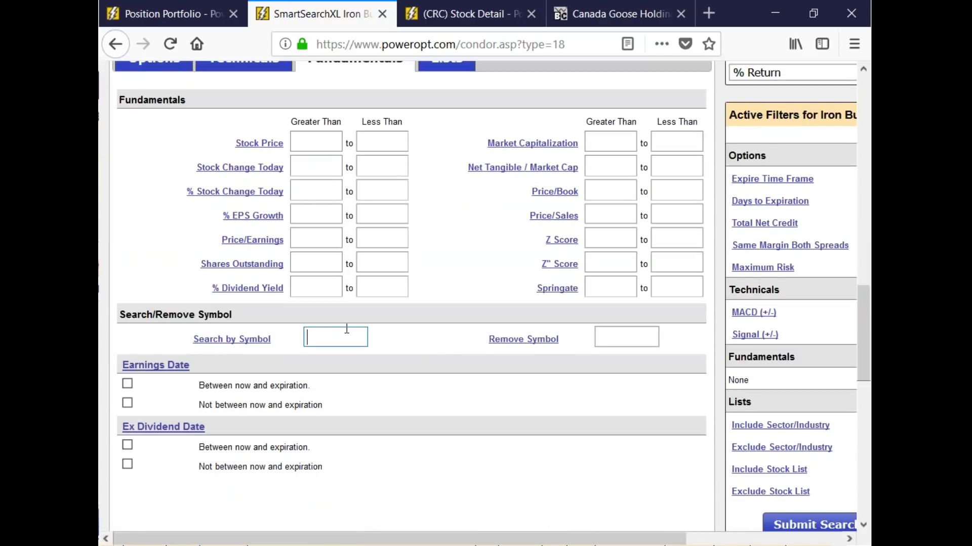
{"action": "type", "text": "SPY"}
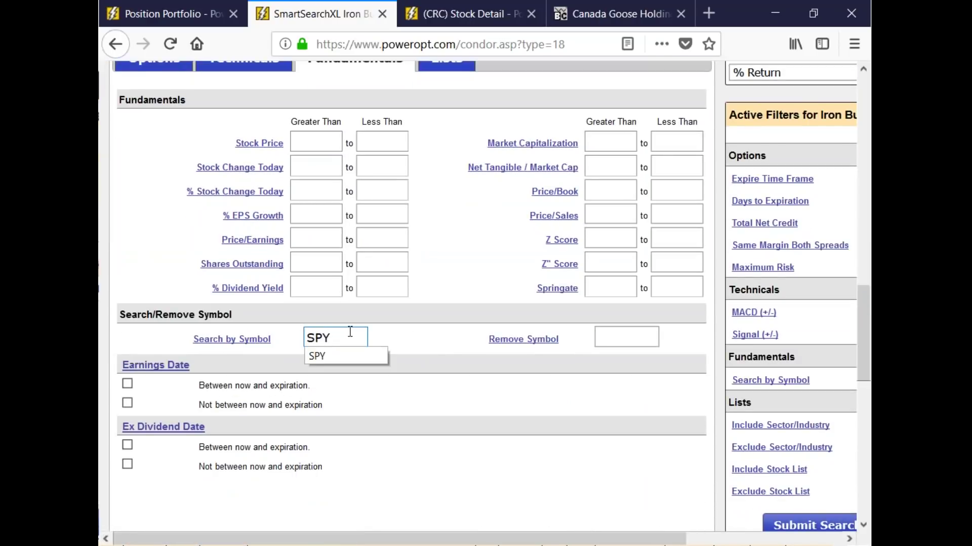
- Return to the options filters and extend the upper Days To Expiration limit to 39
{"action": "scroll", "coordinate": [359, 314], "scroll_direction": "up", "scroll_amount": 3}
{"action": "left_click", "coordinate": [153, 150]}
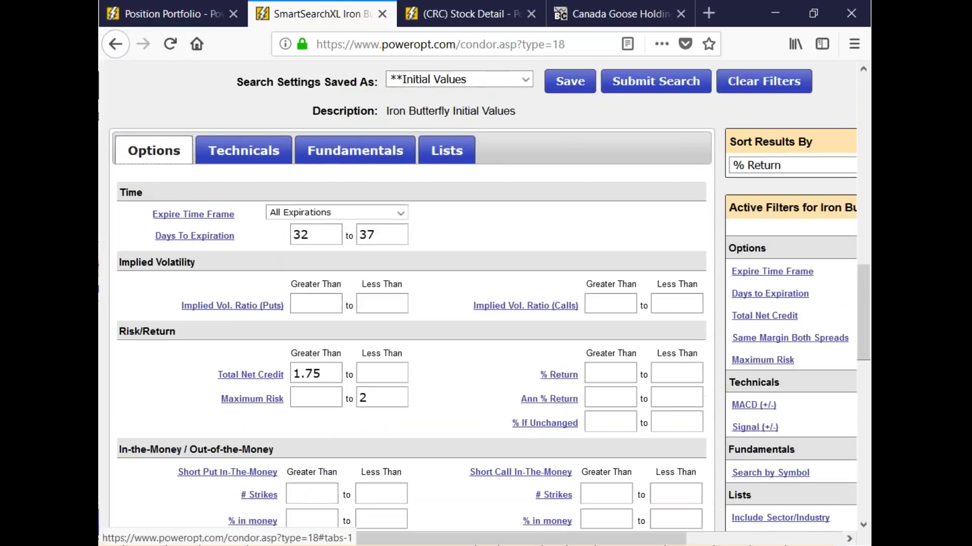
{"action": "left_click", "coordinate": [314, 234]}
{"action": "left_click", "coordinate": [376, 235]}
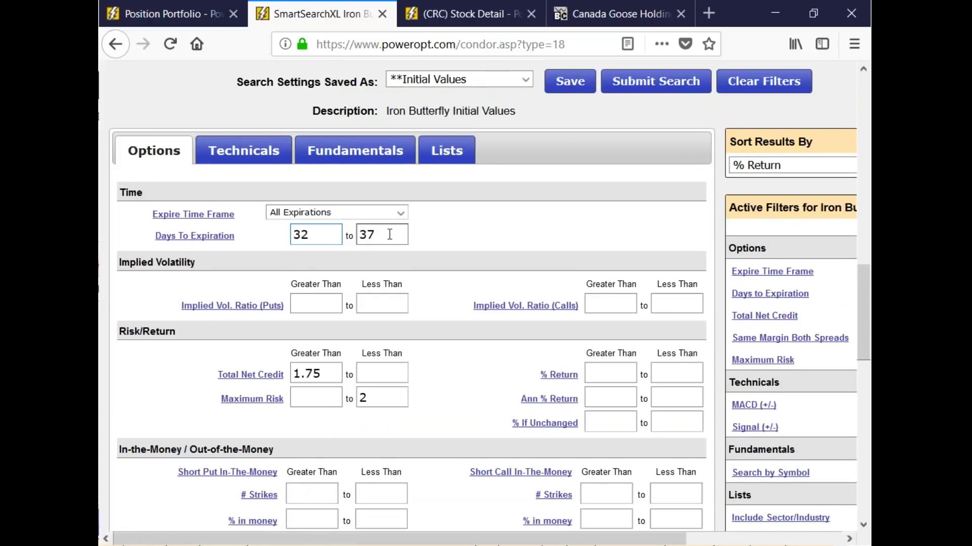
{"action": "key", "text": "BackSpace"}
{"action": "type", "text": "9"}
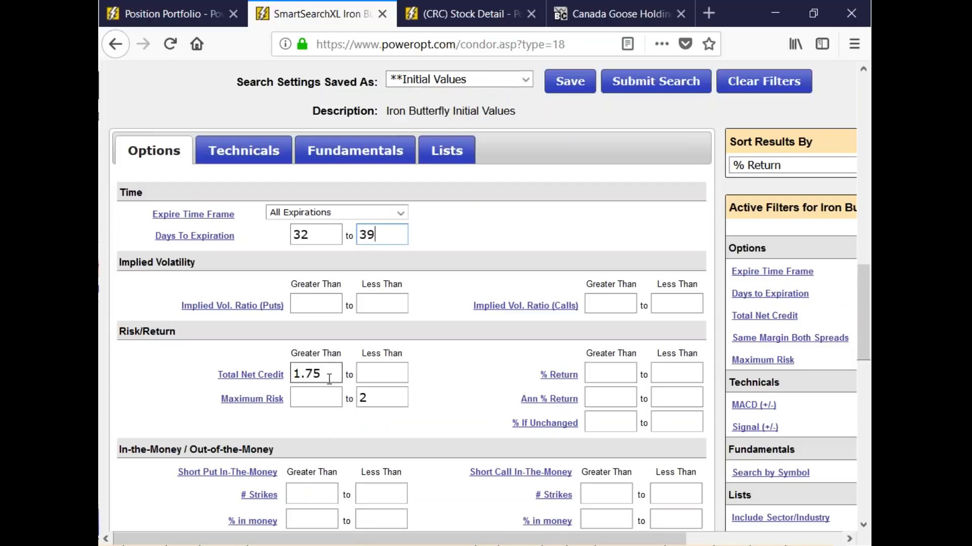
- Set the Maximum Risk filter to less than .45
{"action": "left_click_drag", "start_coordinate": [324, 374], "coordinate": [266, 383]}
{"action": "scroll", "coordinate": [348, 438], "scroll_direction": "down", "scroll_amount": 2}
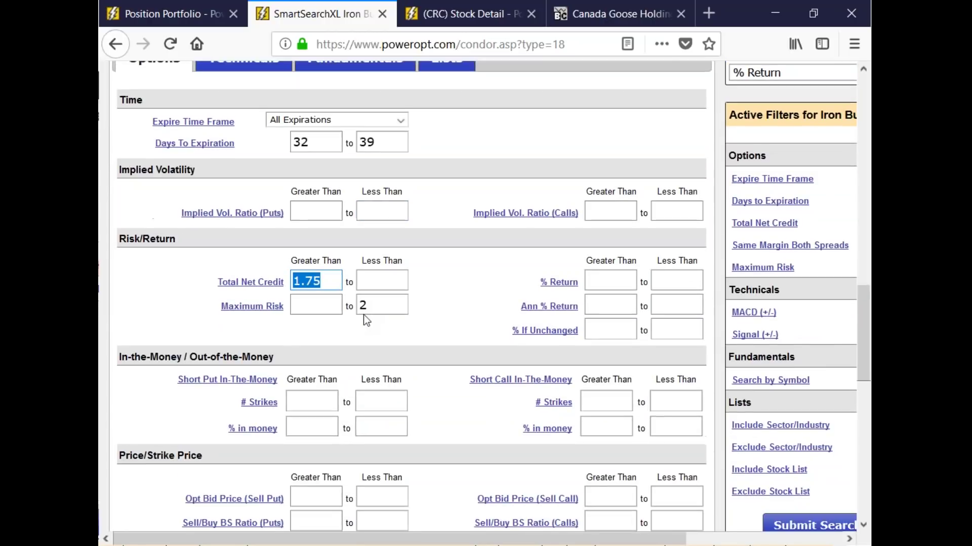
{"action": "left_click_drag", "start_coordinate": [366, 306], "coordinate": [353, 310]}
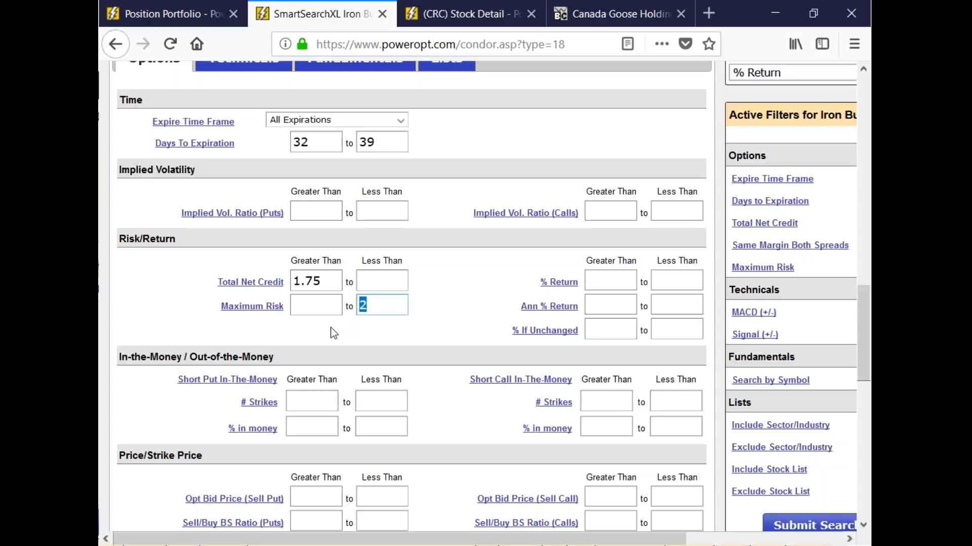
{"action": "key", "text": "BackSpace"}
{"action": "type", "text": "1.50"}
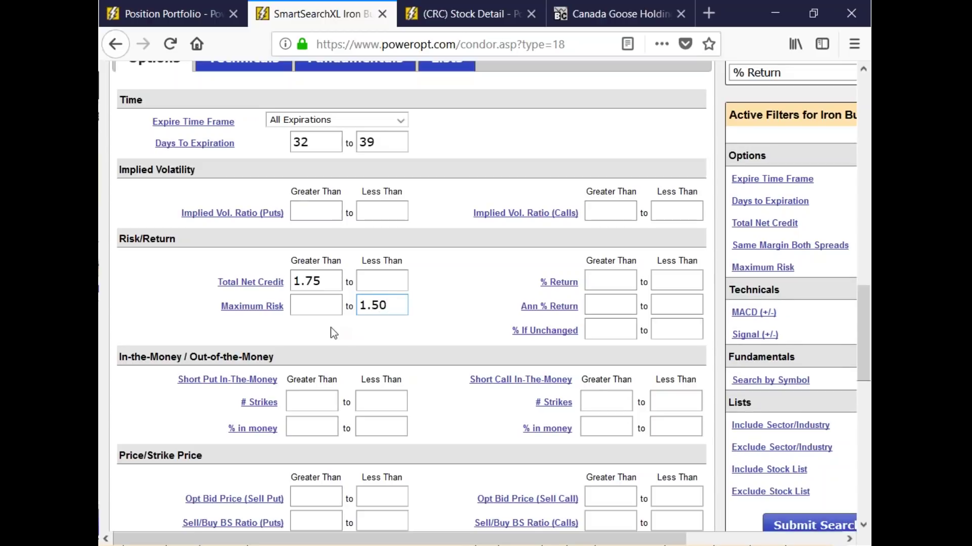
{"action": "key", "text": "BackSpace"}
{"action": "key", "text": "BackSpace"}
{"action": "type", "text": "00"}
{"action": "key", "text": "BackSpace"}
{"action": "key", "text": "BackSpace"}
{"action": "key", "text": "BackSpace"}
{"action": "key", "text": "BackSpace"}
{"action": "type", "text": ".45"}
- Check the remaining options filters and submit the Iron Butterfly search
{"action": "scroll", "coordinate": [420, 312], "scroll_direction": "down", "scroll_amount": 3}
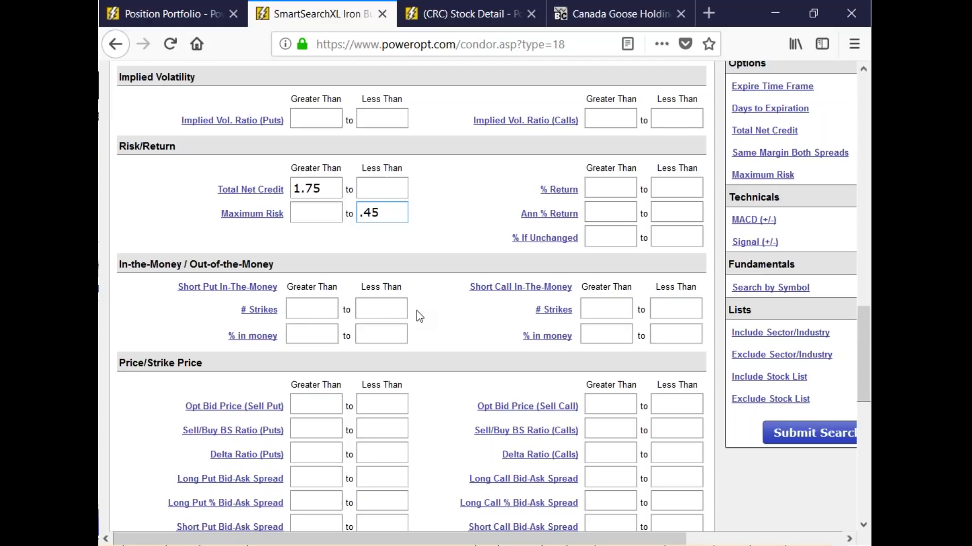
{"action": "scroll", "coordinate": [419, 316], "scroll_direction": "down", "scroll_amount": 5}
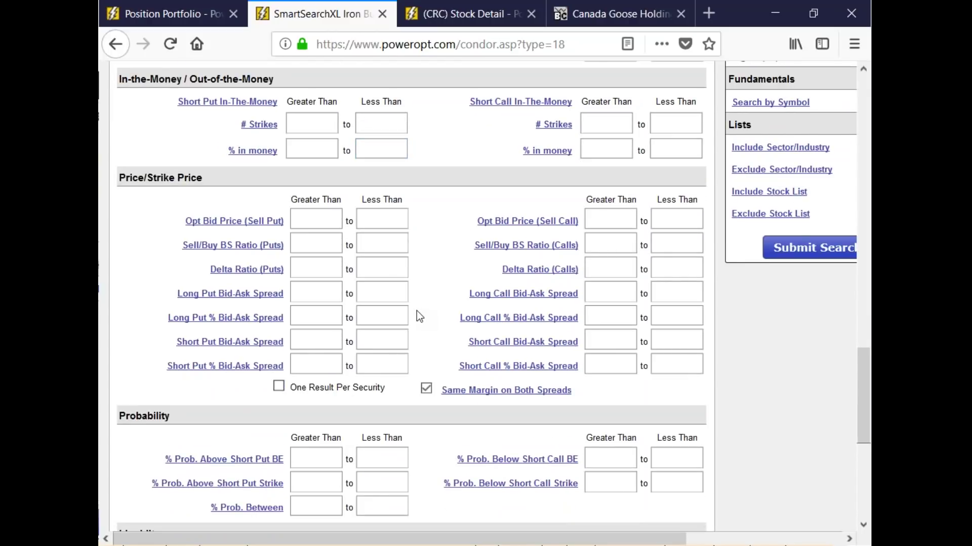
{"action": "scroll", "coordinate": [416, 311], "scroll_direction": "down", "scroll_amount": 5}
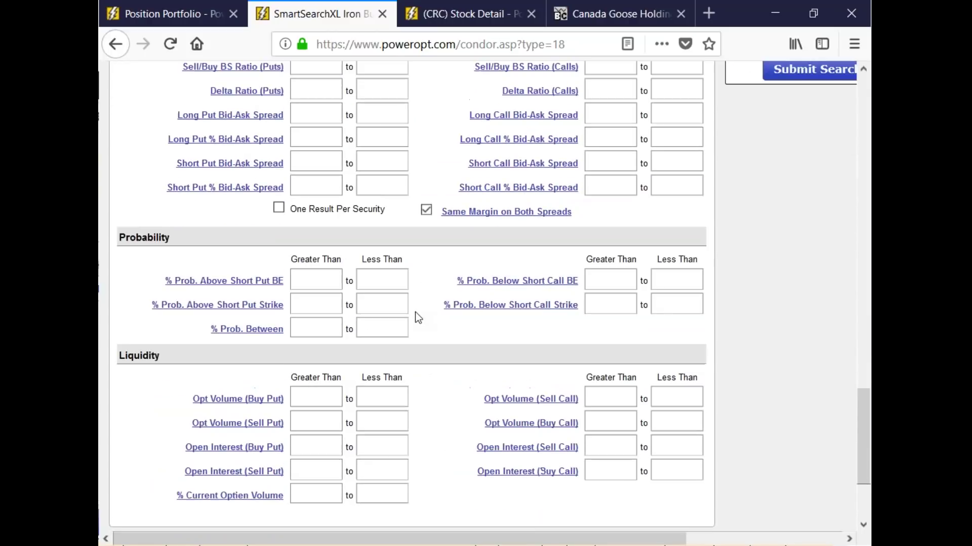
{"action": "scroll", "coordinate": [415, 318], "scroll_direction": "up", "scroll_amount": 3}
{"action": "left_click", "coordinate": [819, 346]}
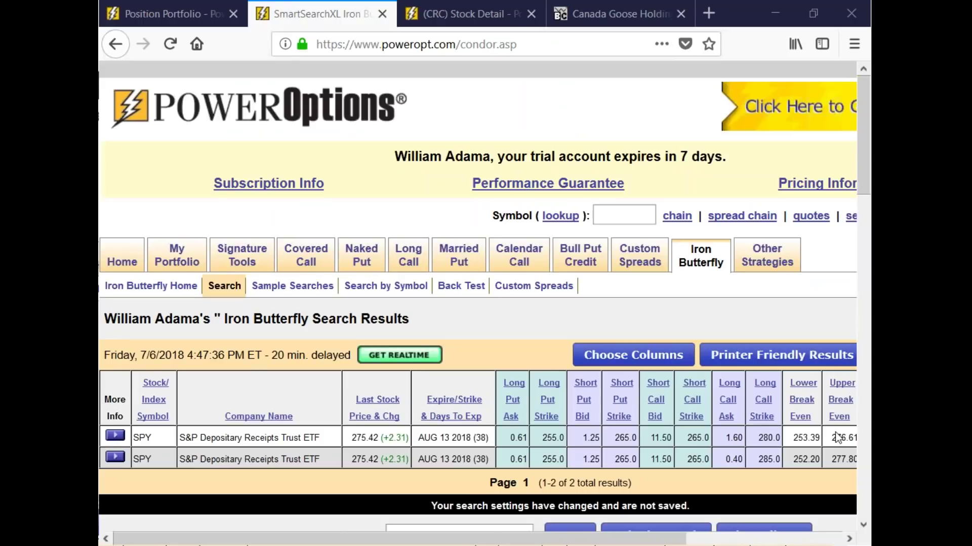
- Examine the short strikes, long call strike and long put strike of the first SPY result
{"action": "scroll", "coordinate": [540, 477], "scroll_direction": "down", "scroll_amount": 3}
{"action": "scroll", "coordinate": [539, 476], "scroll_direction": "down", "scroll_amount": 3}
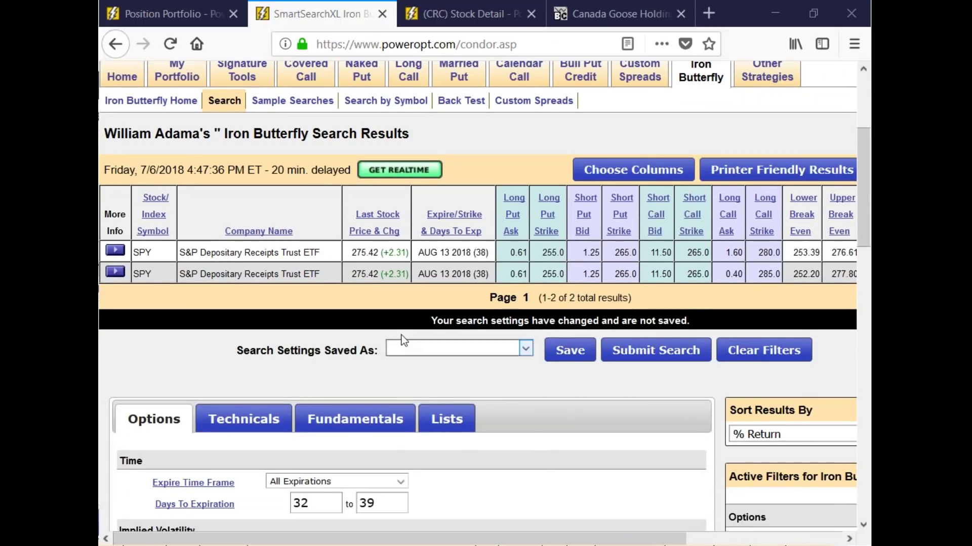
{"action": "left_click_drag", "start_coordinate": [413, 540], "coordinate": [513, 540]}
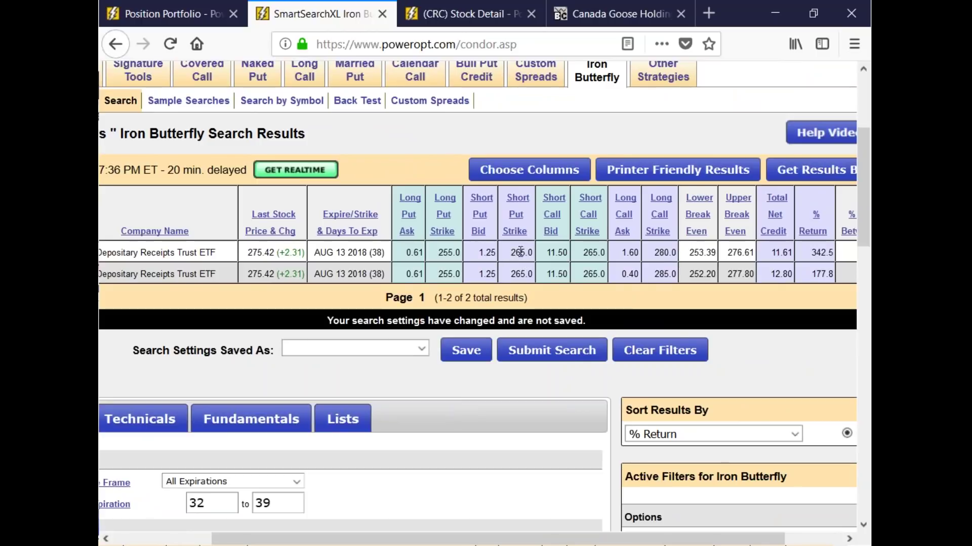
{"action": "double_click", "coordinate": [556, 252]}
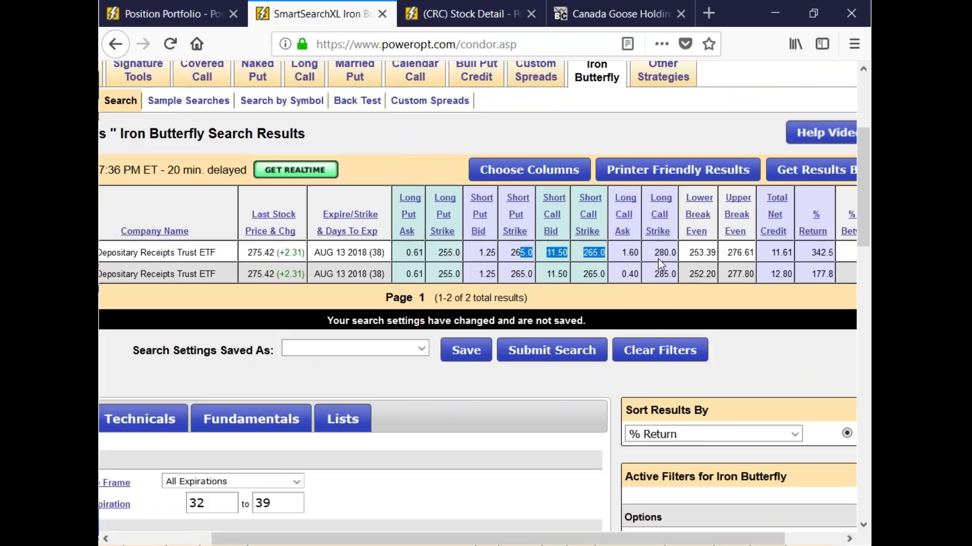
{"action": "left_click_drag", "start_coordinate": [659, 252], "coordinate": [686, 268]}
{"action": "double_click", "coordinate": [449, 252]}
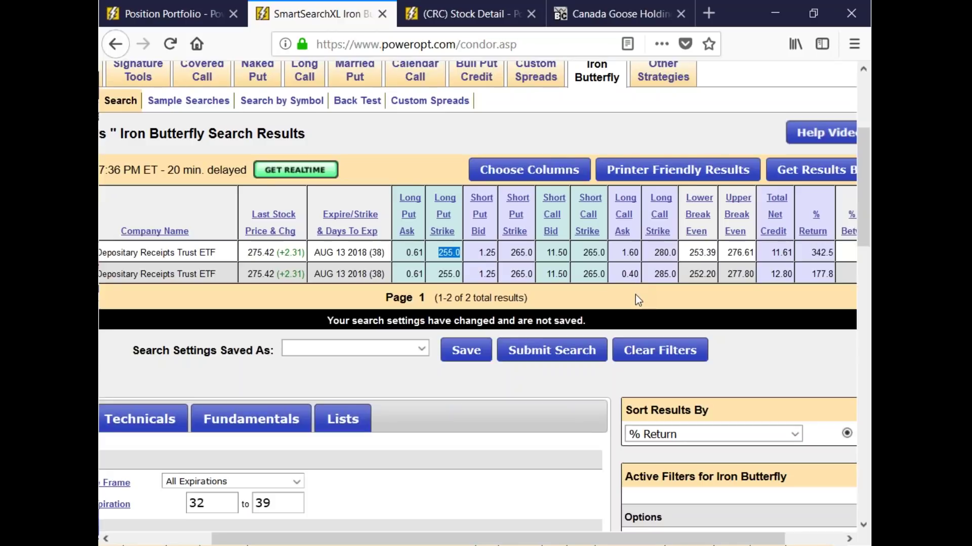
- Check the Maximum Risk filter value and the short put strike of the first SPY iron butterfly result
{"action": "scroll", "coordinate": [630, 296], "scroll_direction": "down", "scroll_amount": 5}
{"action": "left_click", "coordinate": [285, 389]}
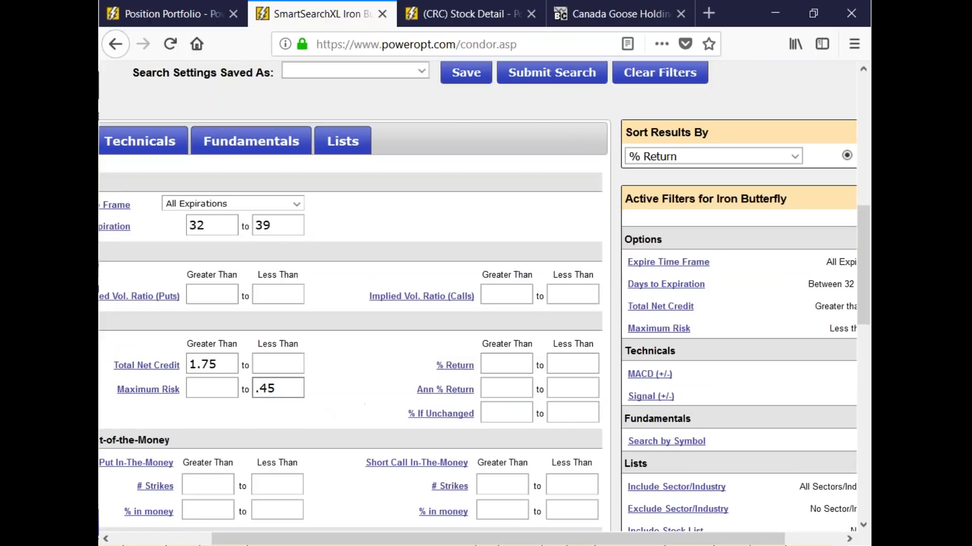
{"action": "left_click_drag", "start_coordinate": [285, 391], "coordinate": [246, 394]}
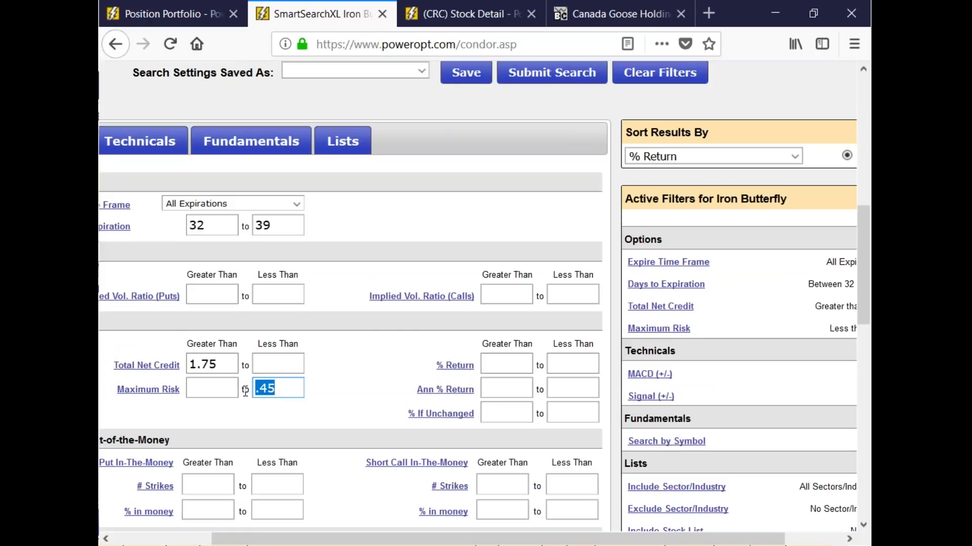
{"action": "key", "text": "Return"}
{"action": "left_click_drag", "start_coordinate": [518, 160], "coordinate": [533, 160]}
{"action": "scroll", "coordinate": [481, 314], "scroll_direction": "up", "scroll_amount": 4}
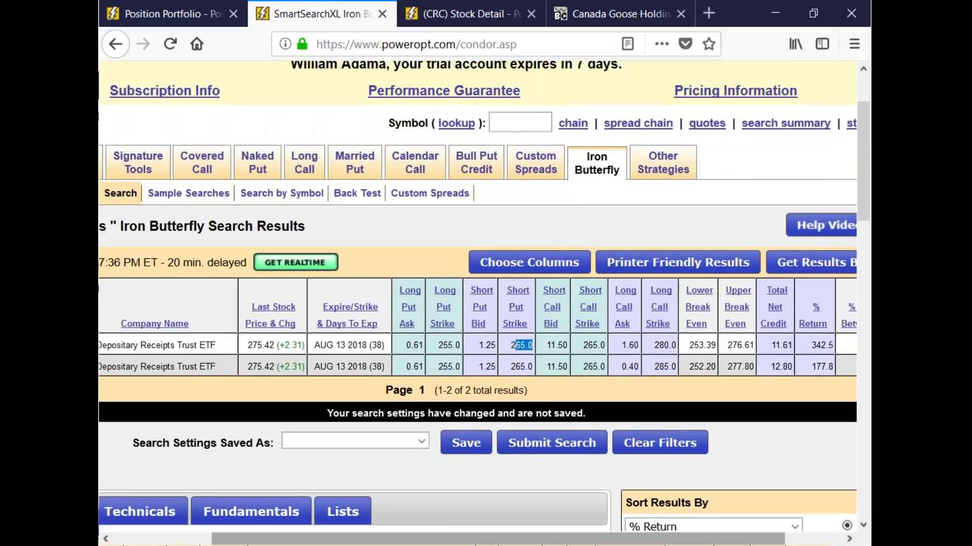
- Examine the expiration date and days to expiration of the first SPY result
{"action": "scroll", "coordinate": [478, 304], "scroll_direction": "left", "scroll_amount": 4}
{"action": "left_click", "coordinate": [115, 363]}
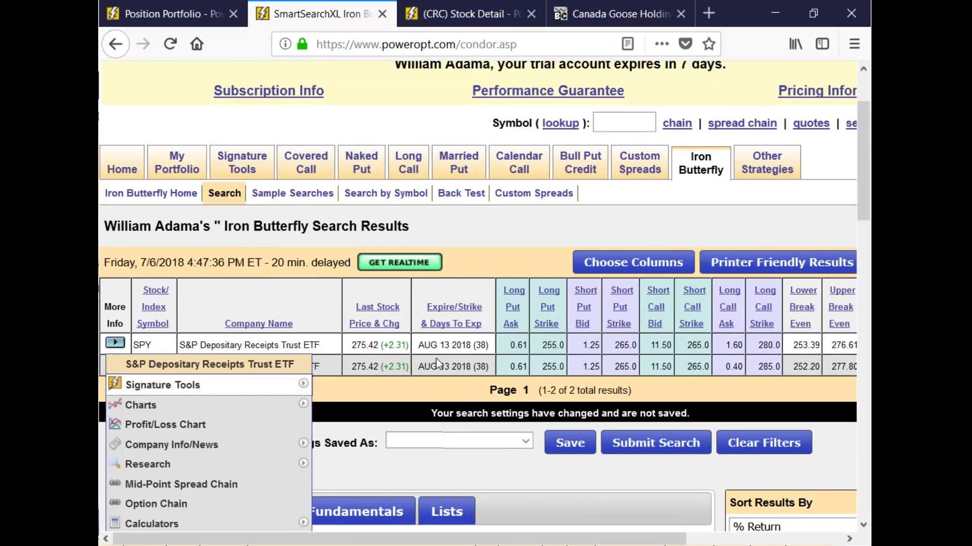
{"action": "left_click_drag", "start_coordinate": [440, 345], "coordinate": [467, 343]}
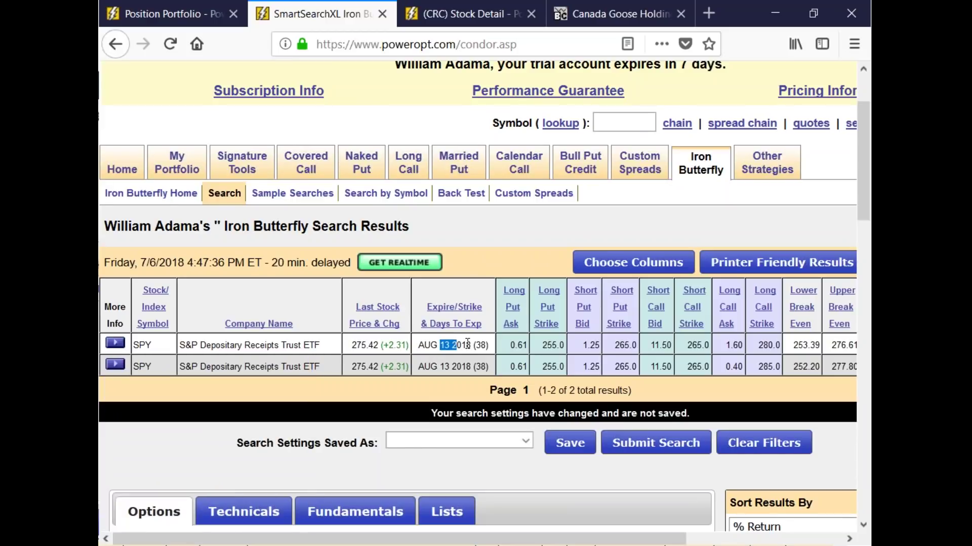
{"action": "left_click_drag", "start_coordinate": [467, 344], "coordinate": [489, 345]}
- Open the option chain for the second SPY result and look through its nearest-expiration strikes
{"action": "left_click", "coordinate": [115, 364]}
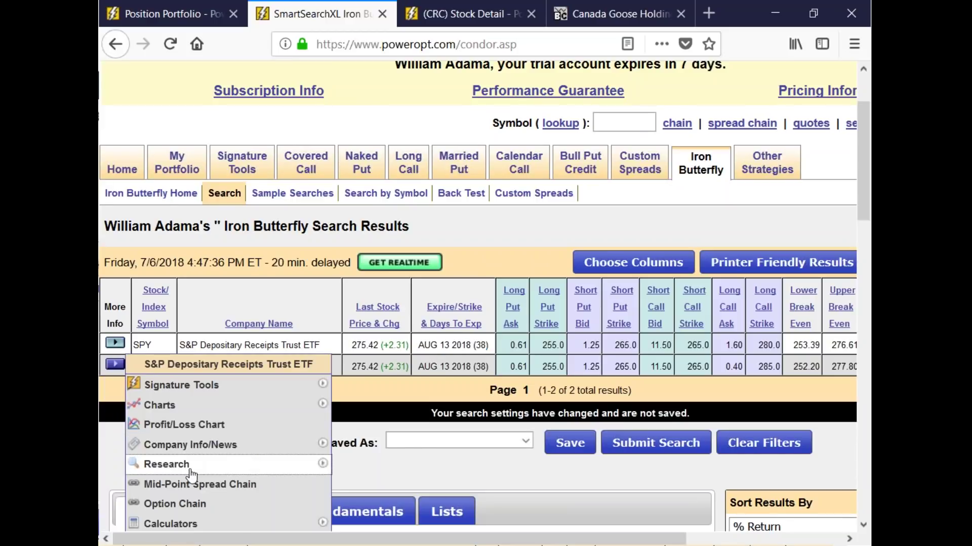
{"action": "left_click", "coordinate": [202, 507]}
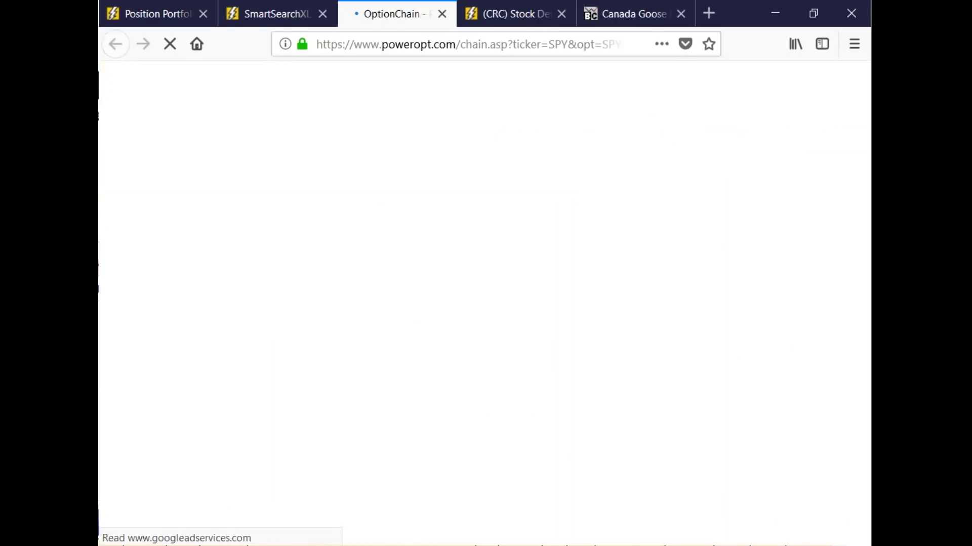
{"action": "scroll", "coordinate": [405, 332], "scroll_direction": "down", "scroll_amount": 6}
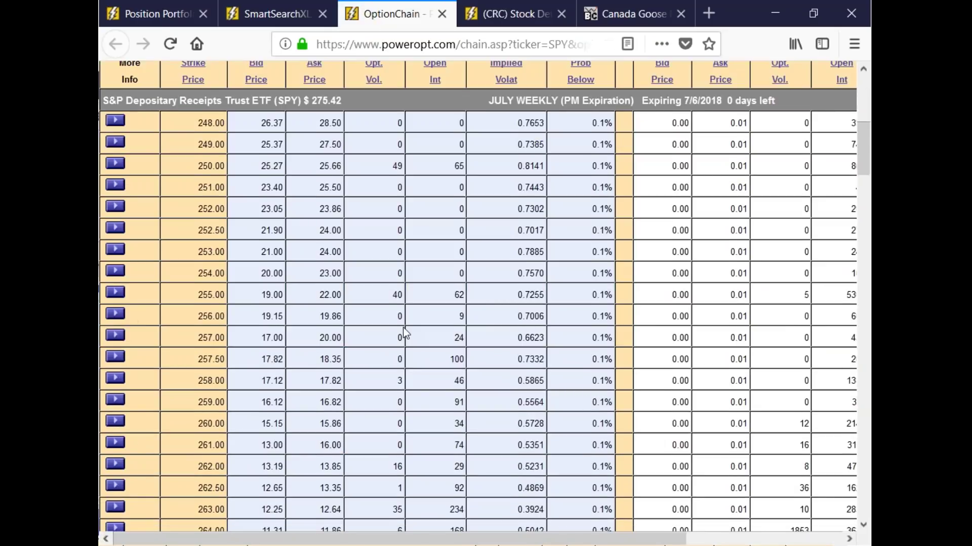
{"action": "scroll", "coordinate": [405, 332], "scroll_direction": "down", "scroll_amount": 12}
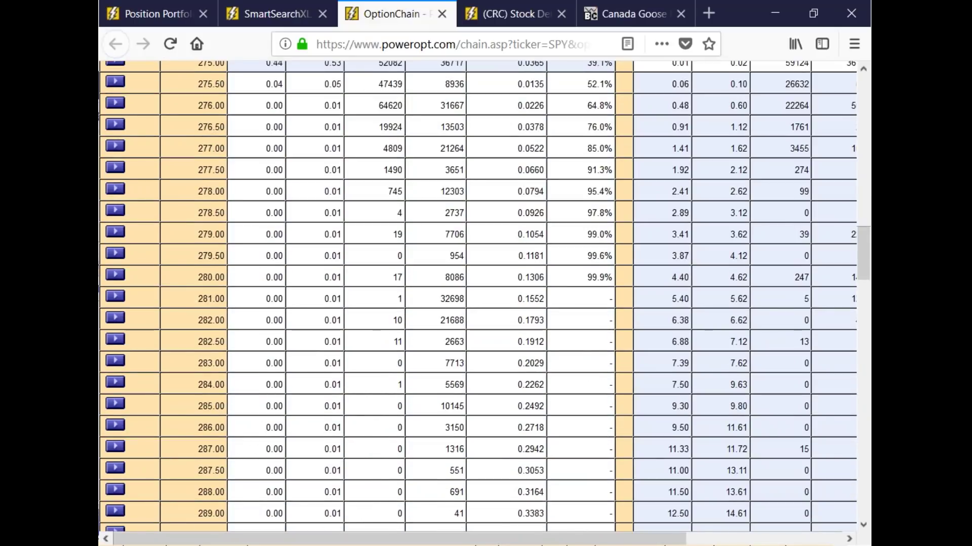
- Switch the SPY option chain to the August 13 Weekly expiration and review its available strikes
{"action": "scroll", "coordinate": [478, 296], "scroll_direction": "up", "scroll_amount": 20}
{"action": "left_click", "coordinate": [788, 206]}
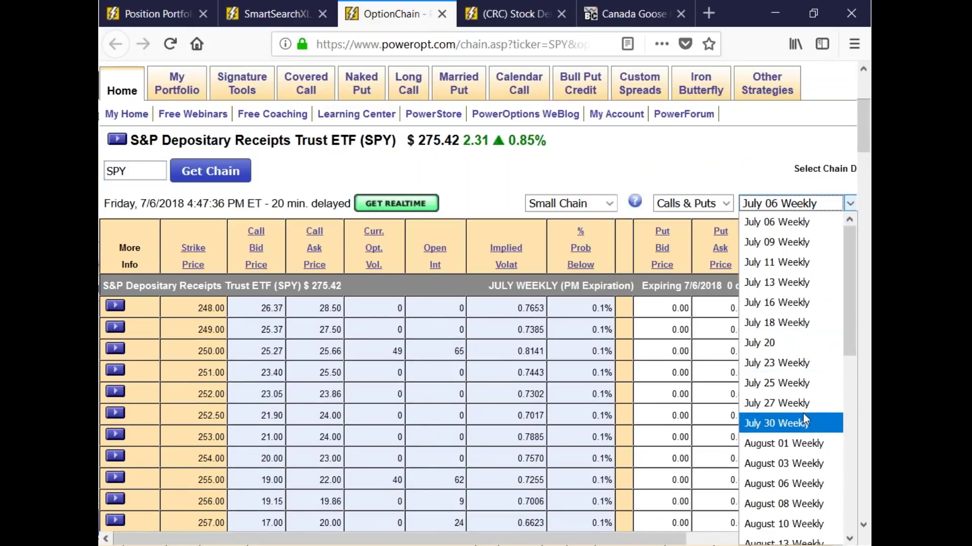
{"action": "left_click", "coordinate": [803, 444]}
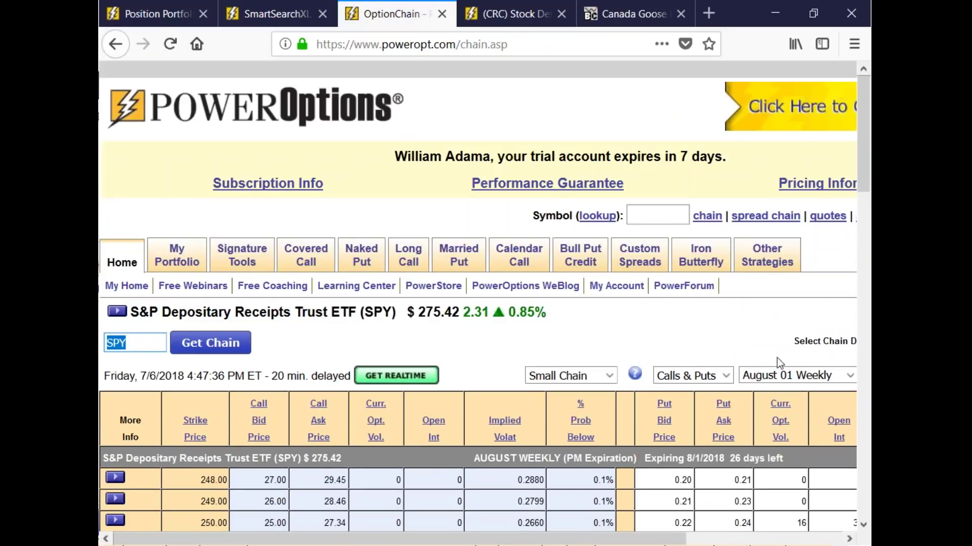
{"action": "left_click", "coordinate": [789, 380]}
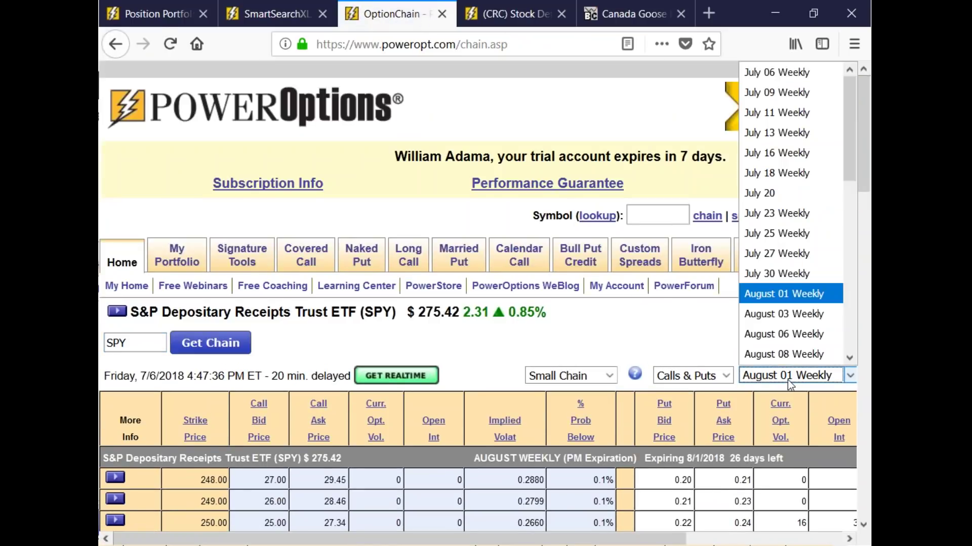
{"action": "scroll", "coordinate": [787, 334], "scroll_direction": "down", "scroll_amount": 2}
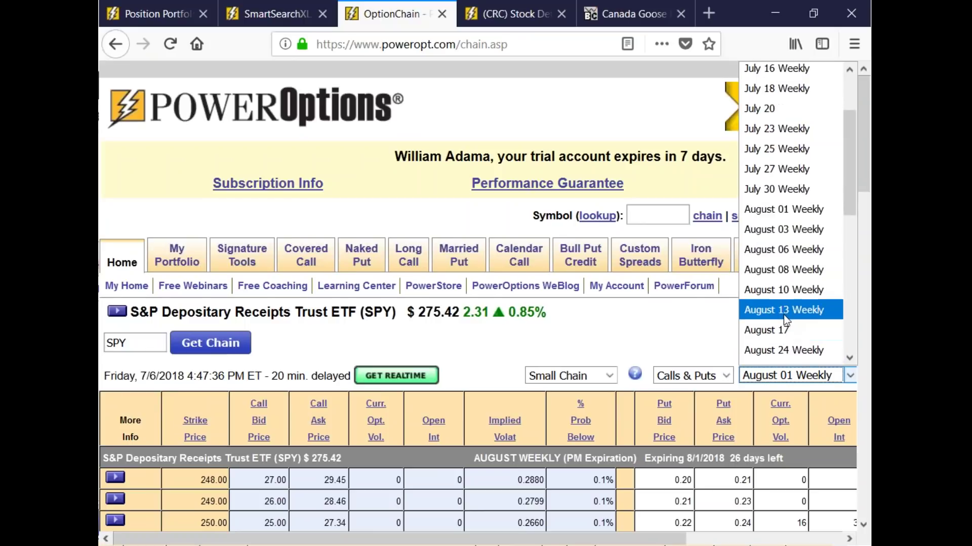
{"action": "left_click", "coordinate": [784, 316]}
{"action": "scroll", "coordinate": [533, 410], "scroll_direction": "down", "scroll_amount": 3}
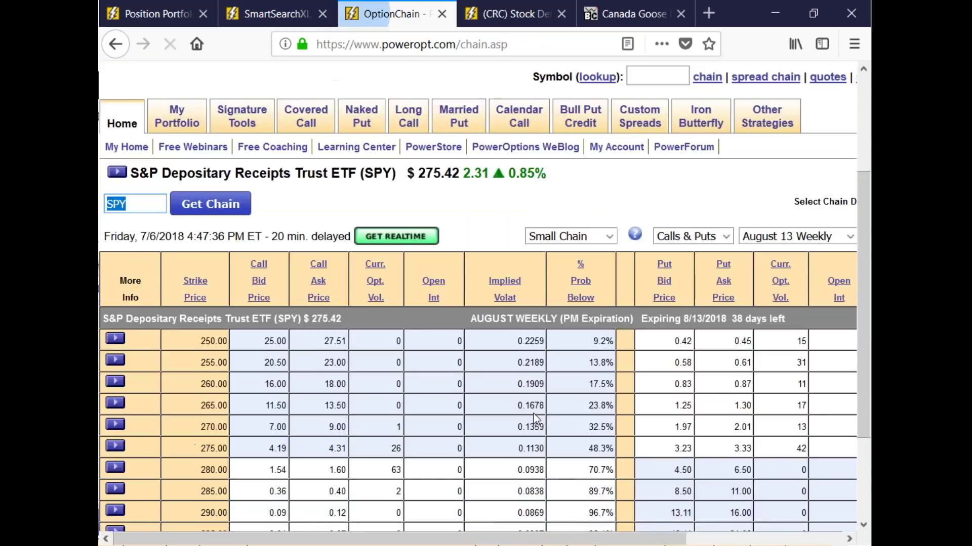
{"action": "scroll", "coordinate": [534, 414], "scroll_direction": "down", "scroll_amount": 3}
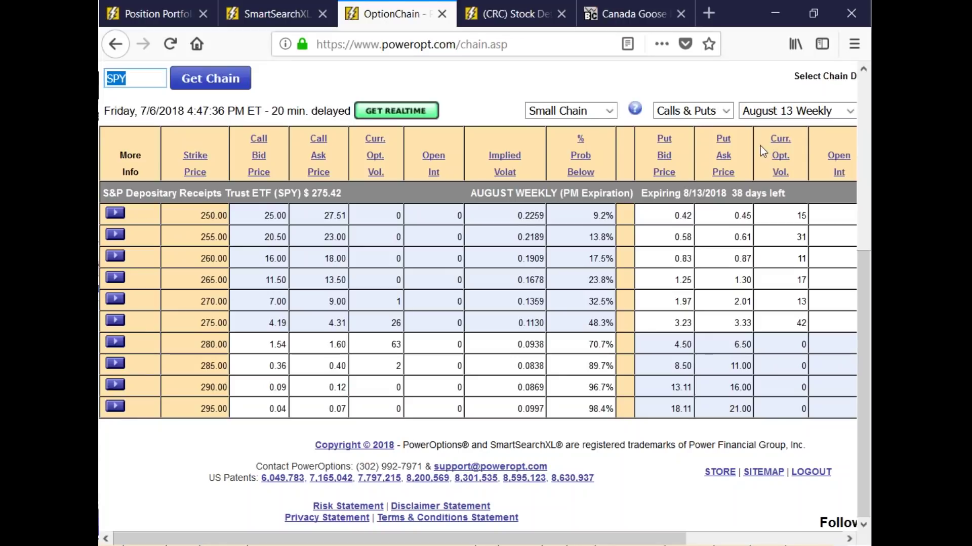
- Switch the SPY option chain to the August 10 Weekly expiration and examine its days left and strikes around 275
{"action": "left_click", "coordinate": [777, 113]}
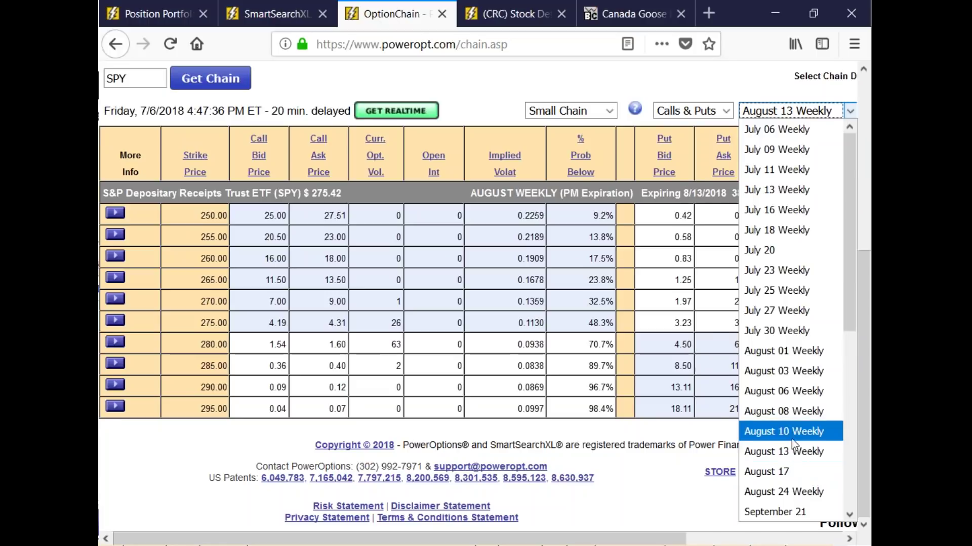
{"action": "left_click", "coordinate": [790, 435]}
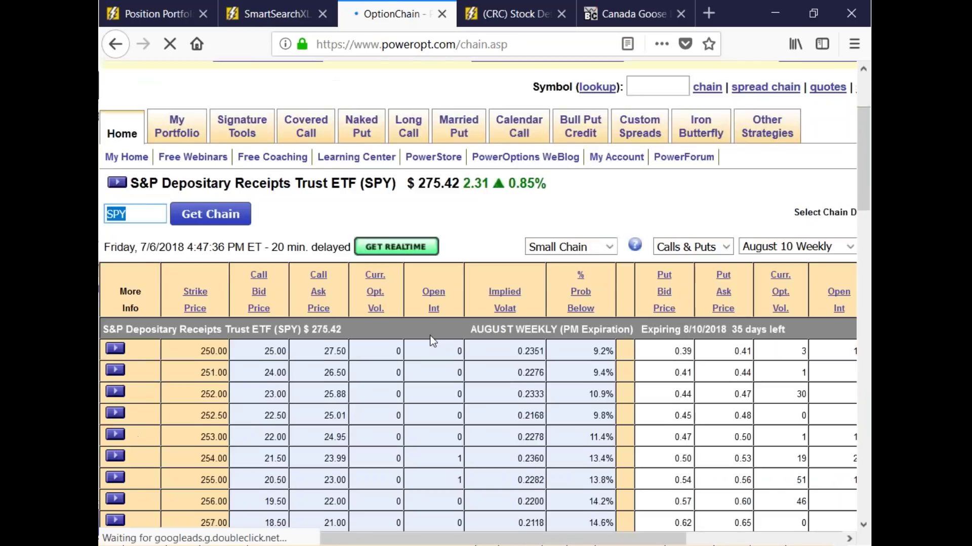
{"action": "scroll", "coordinate": [435, 338], "scroll_direction": "down", "scroll_amount": 8}
{"action": "scroll", "coordinate": [434, 336], "scroll_direction": "up", "scroll_amount": 8}
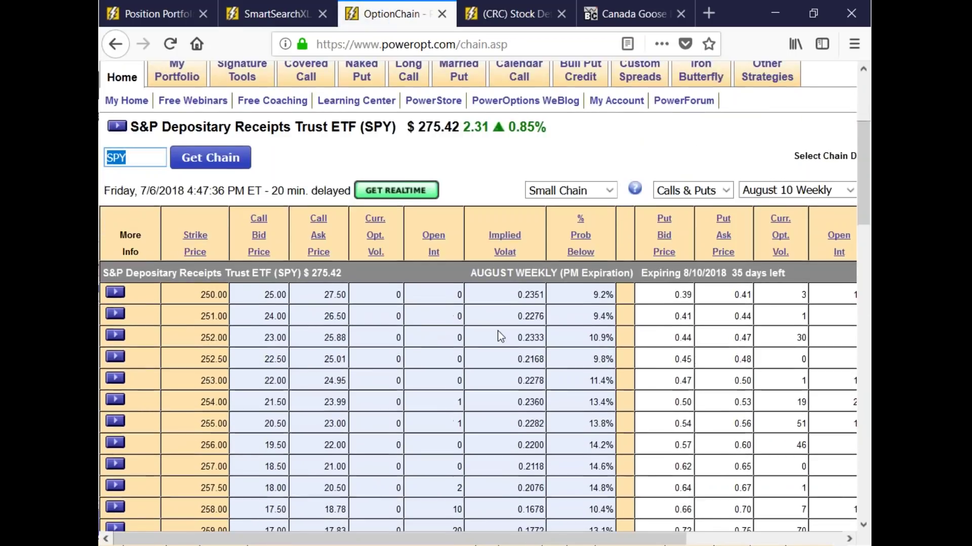
{"action": "left_click_drag", "start_coordinate": [730, 273], "coordinate": [785, 273]}
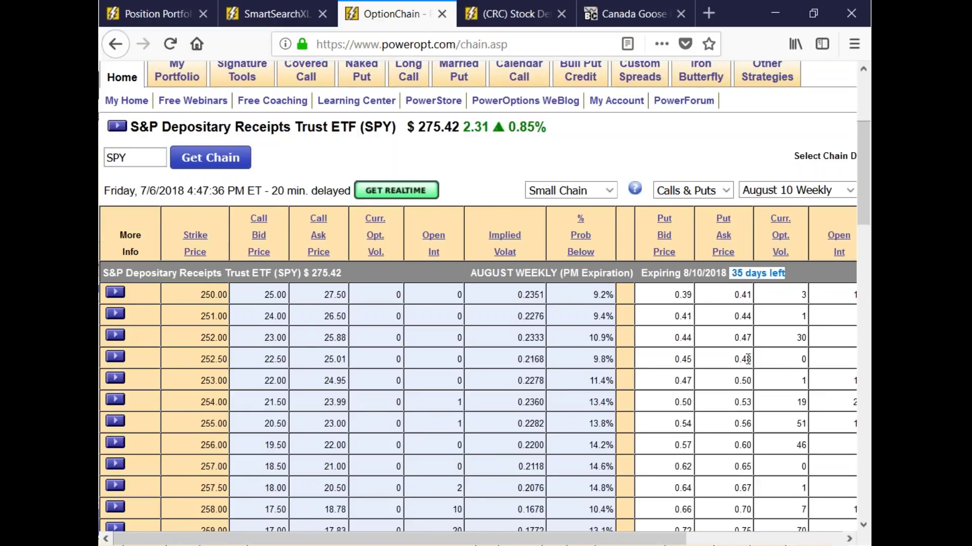
{"action": "scroll", "coordinate": [739, 360], "scroll_direction": "down", "scroll_amount": 3}
{"action": "scroll", "coordinate": [732, 360], "scroll_direction": "down", "scroll_amount": 10}
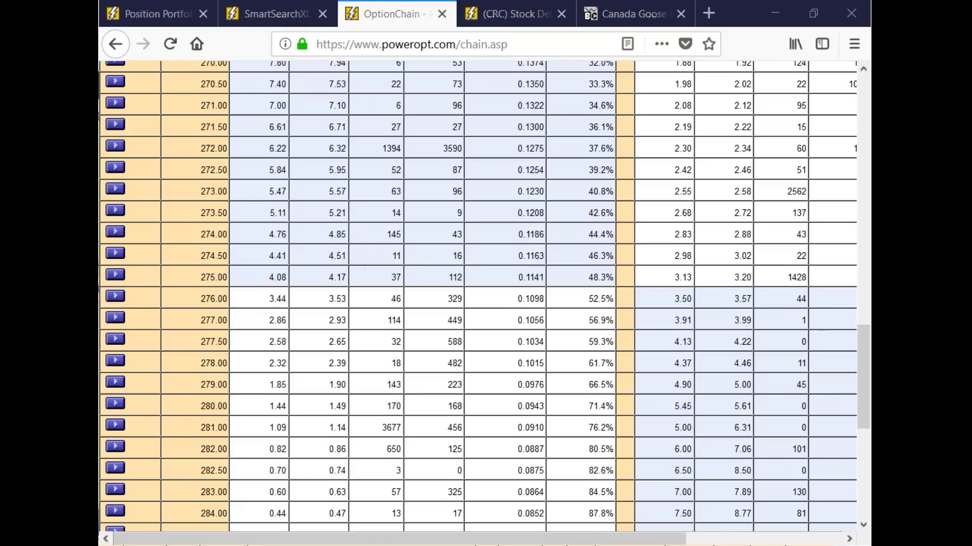
- Circle the bid and ask prices of the 275 call and put, the 273 put and the 277 call, bracketing the strikes between them
{"action": "mouse_move", "coordinate": [285, 263]}
{"action": "left_mouse_down"}
{"action": "mouse_move", "coordinate": [250, 274]}
{"action": "mouse_move", "coordinate": [314, 291]}
{"action": "mouse_move", "coordinate": [357, 258]}
{"action": "mouse_move", "coordinate": [259, 253]}
{"action": "mouse_move", "coordinate": [256, 262]}
{"action": "left_mouse_up"}
{"action": "mouse_move", "coordinate": [753, 263]}
{"action": "left_mouse_down"}
{"action": "mouse_move", "coordinate": [650, 258]}
{"action": "mouse_move", "coordinate": [759, 275]}
{"action": "mouse_move", "coordinate": [732, 242]}
{"action": "left_mouse_up"}
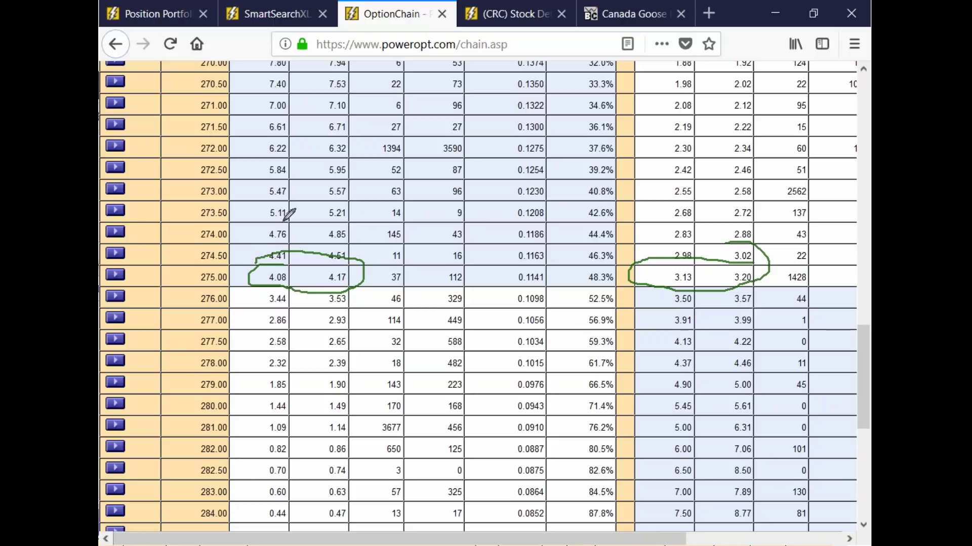
{"action": "left_click_drag", "start_coordinate": [197, 277], "coordinate": [193, 205]}
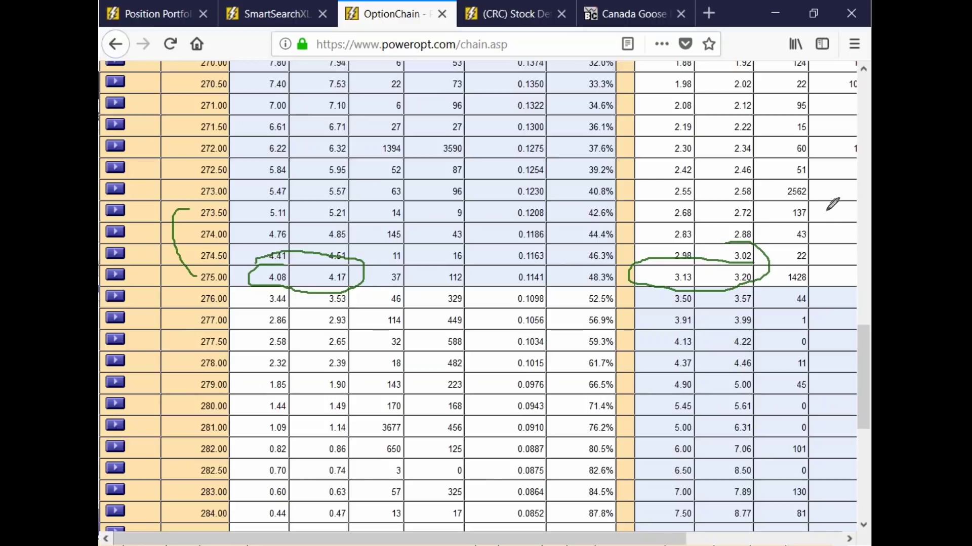
{"action": "mouse_move", "coordinate": [748, 177]}
{"action": "left_mouse_down"}
{"action": "mouse_move", "coordinate": [669, 198]}
{"action": "mouse_move", "coordinate": [761, 179]}
{"action": "left_mouse_up"}
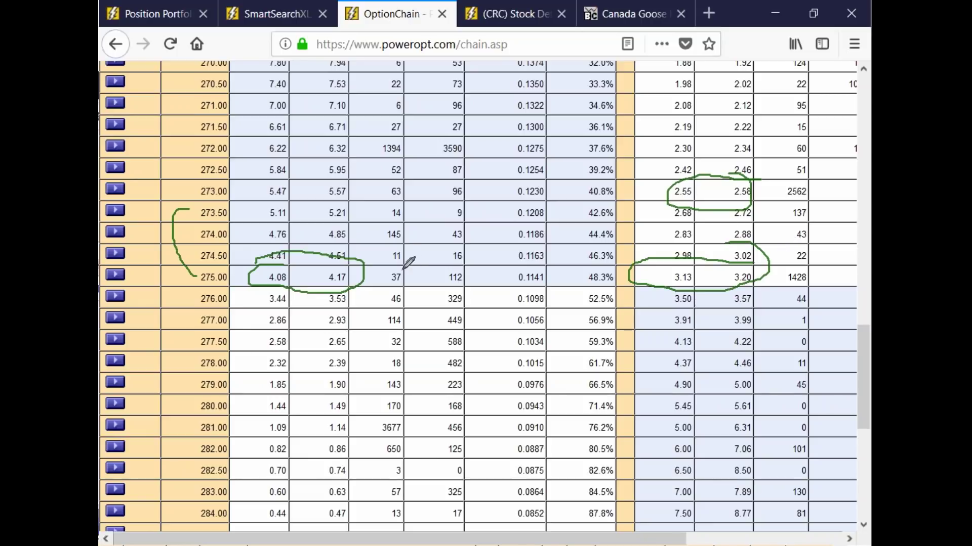
{"action": "mouse_move", "coordinate": [194, 291]}
{"action": "left_mouse_down"}
{"action": "mouse_move", "coordinate": [188, 316]}
{"action": "mouse_move", "coordinate": [199, 326]}
{"action": "left_mouse_up"}
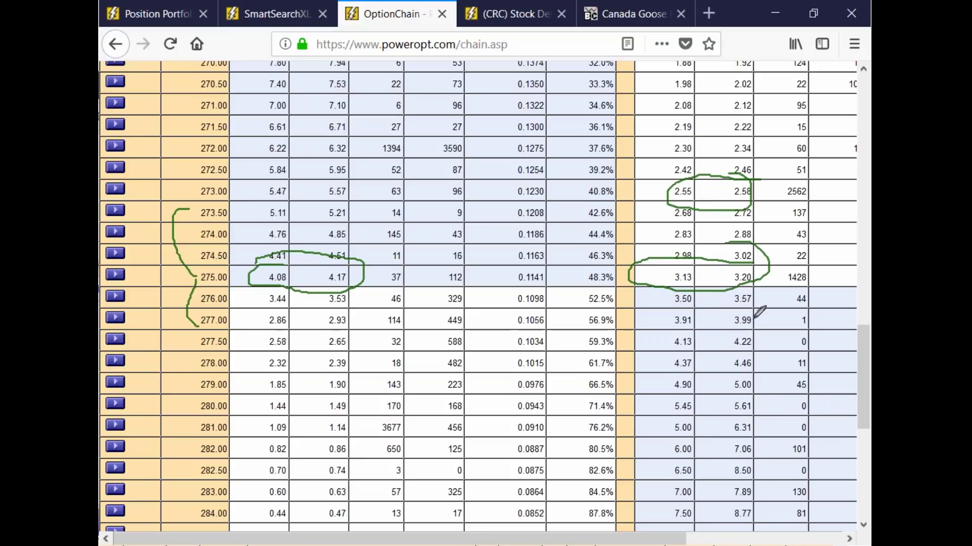
{"action": "mouse_move", "coordinate": [292, 310]}
{"action": "left_mouse_down"}
{"action": "mouse_move", "coordinate": [248, 326]}
{"action": "mouse_move", "coordinate": [260, 299]}
{"action": "left_mouse_up"}
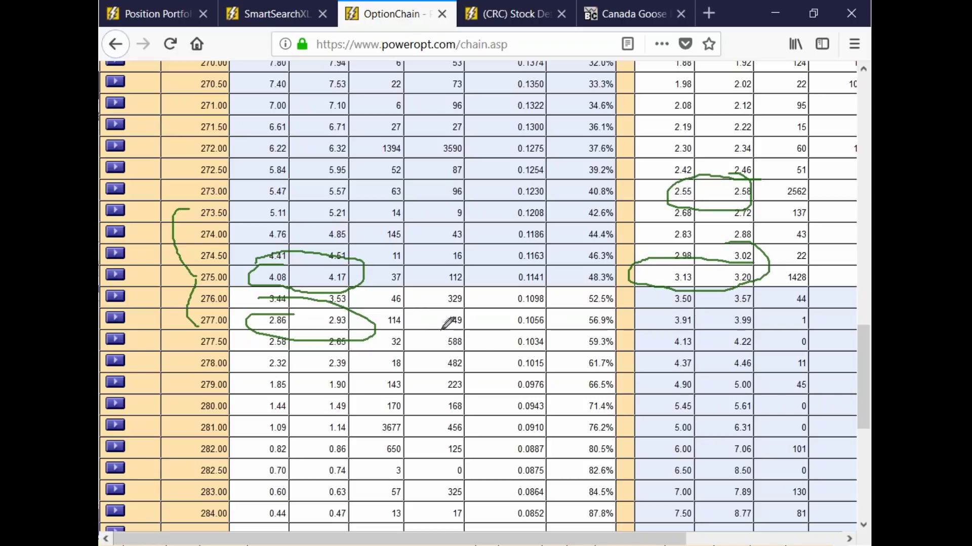
- Draw lines along the 275, 273 and 277 strike rows of the chain and clear all the pen markings
{"action": "mouse_move", "coordinate": [193, 277]}
{"action": "left_mouse_down"}
{"action": "mouse_move", "coordinate": [319, 291]}
{"action": "mouse_move", "coordinate": [697, 281]}
{"action": "left_mouse_up"}
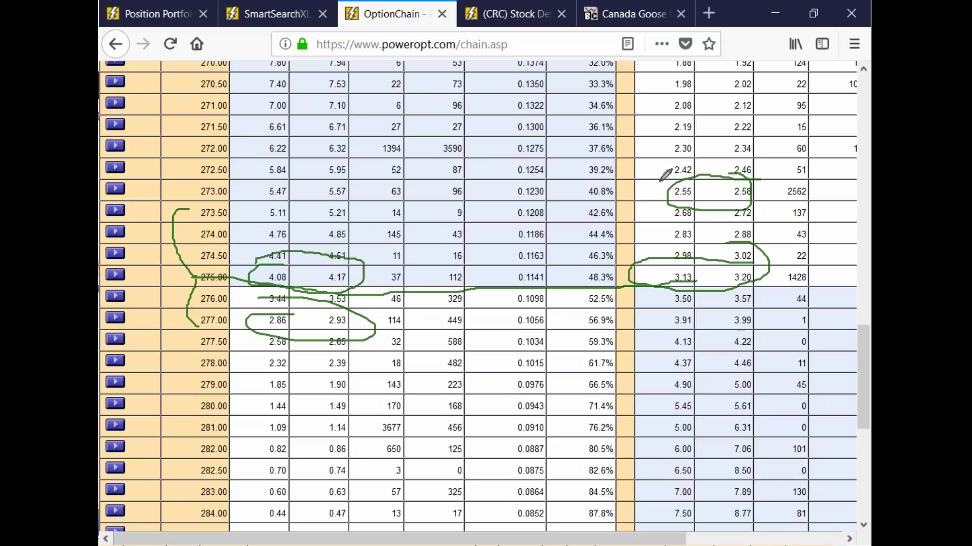
{"action": "left_click_drag", "start_coordinate": [663, 192], "coordinate": [586, 192]}
{"action": "left_click_drag", "start_coordinate": [509, 336], "coordinate": [463, 321]}
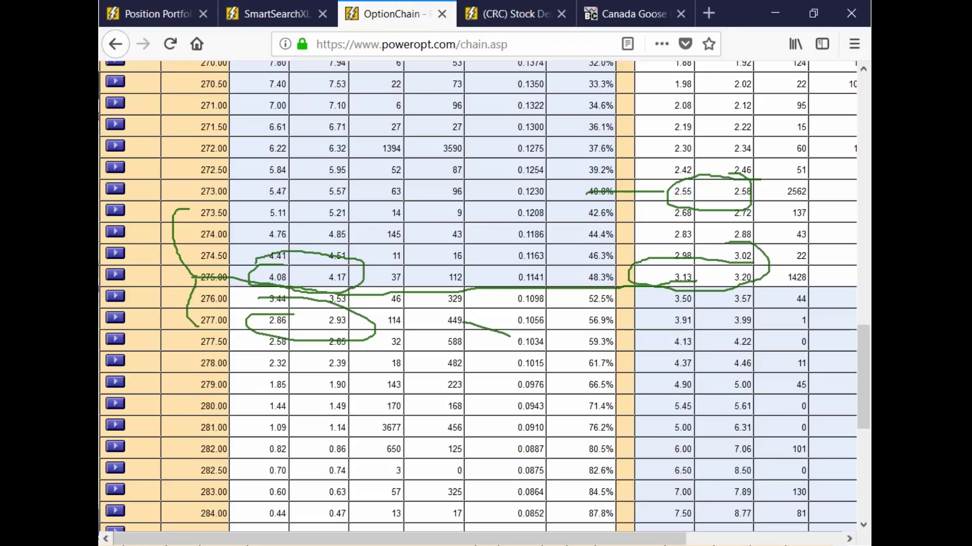
{"action": "key", "text": "Escape"}
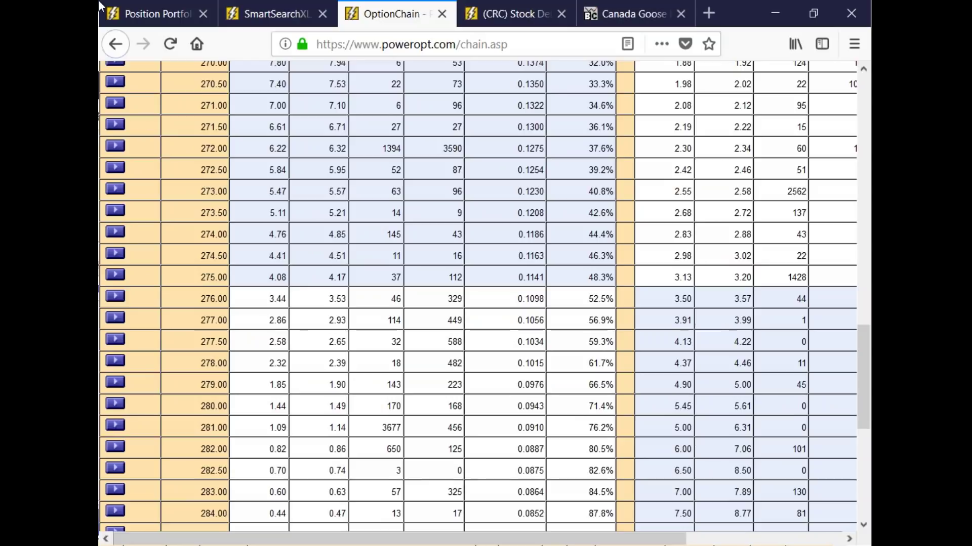
- Return to the portfolio page and open the Custom Spread Builder from there
{"action": "left_click", "coordinate": [210, 24]}
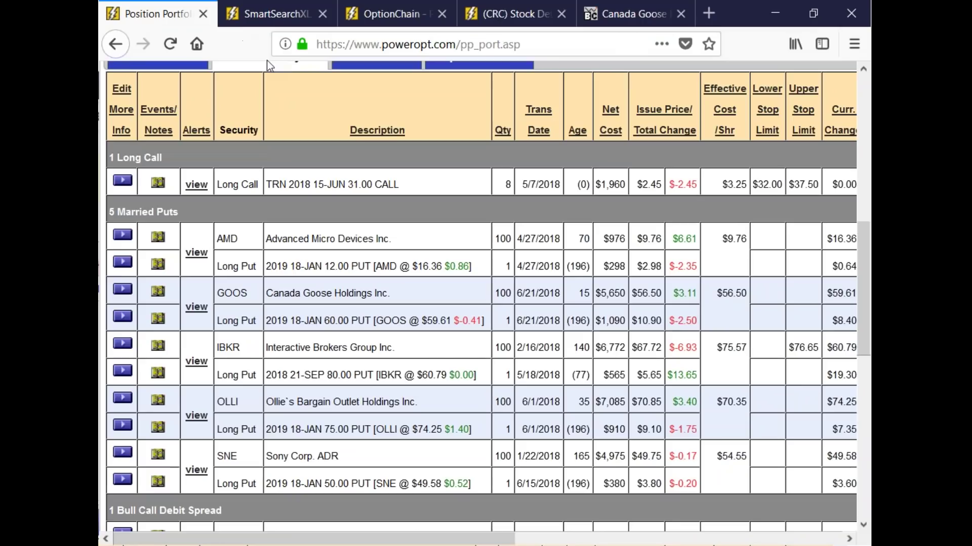
{"action": "scroll", "coordinate": [675, 275], "scroll_direction": "up", "scroll_amount": 7}
{"action": "left_click", "coordinate": [687, 163]}
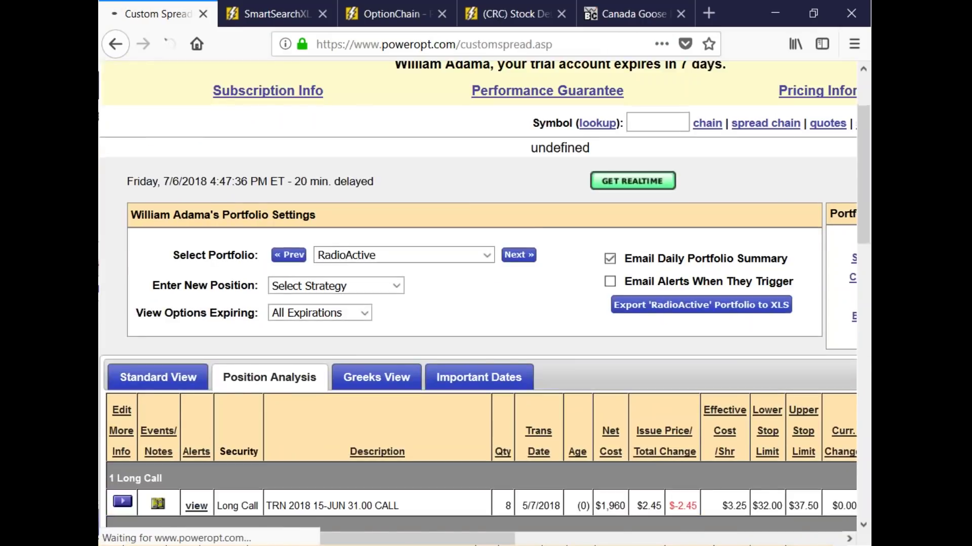
{"action": "scroll", "coordinate": [511, 342], "scroll_direction": "down", "scroll_amount": 4}
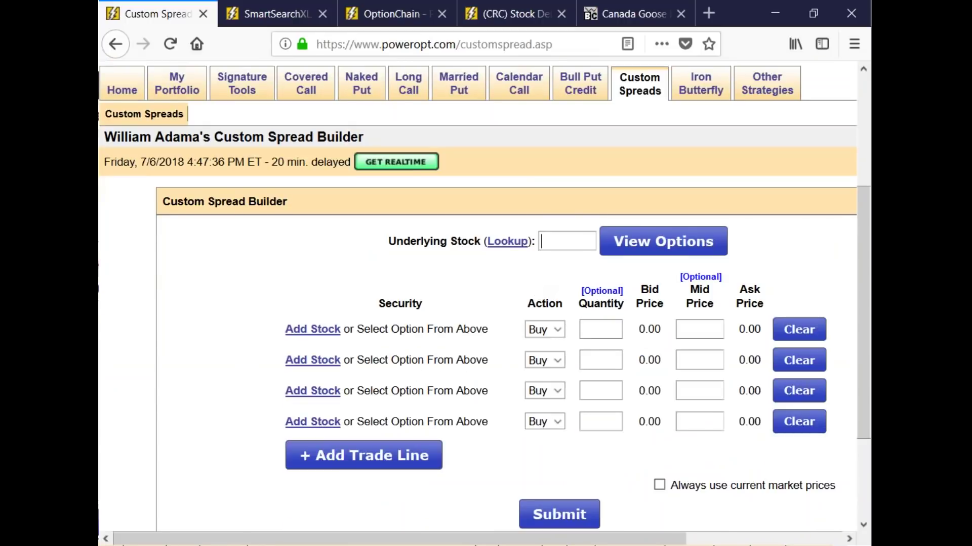
- Enter SPY as the underlying stock and list its option expirations
{"action": "type", "text": "P"}
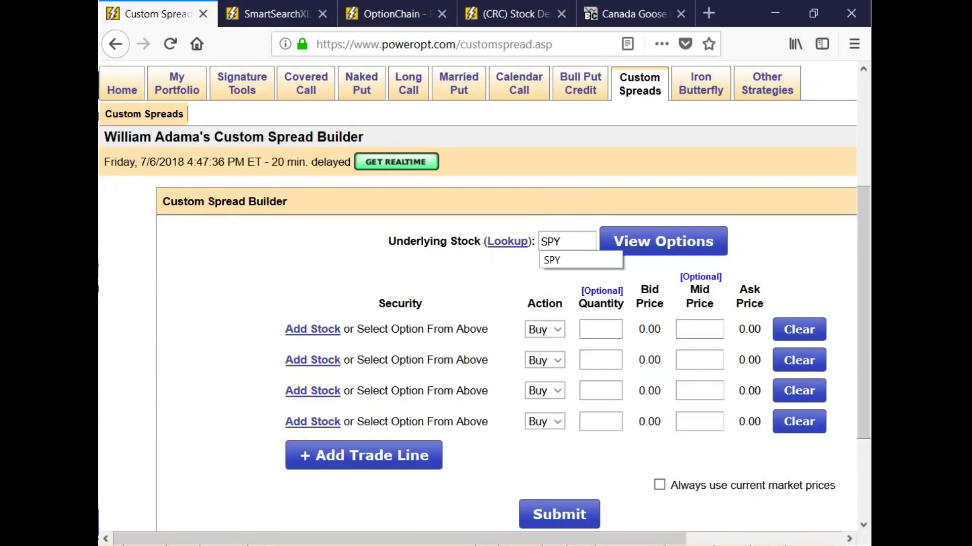
{"action": "type", "text": "Y"}
{"action": "key", "text": "Return"}
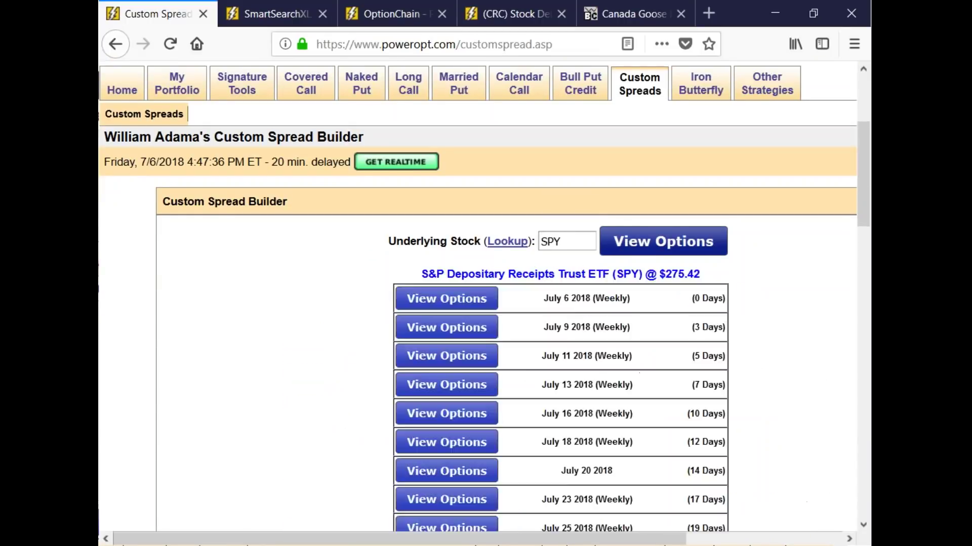
- Show the SPY options for the August 10 2018 weekly expiration
{"action": "scroll", "coordinate": [530, 313], "scroll_direction": "down", "scroll_amount": 3}
{"action": "scroll", "coordinate": [509, 338], "scroll_direction": "down", "scroll_amount": 2}
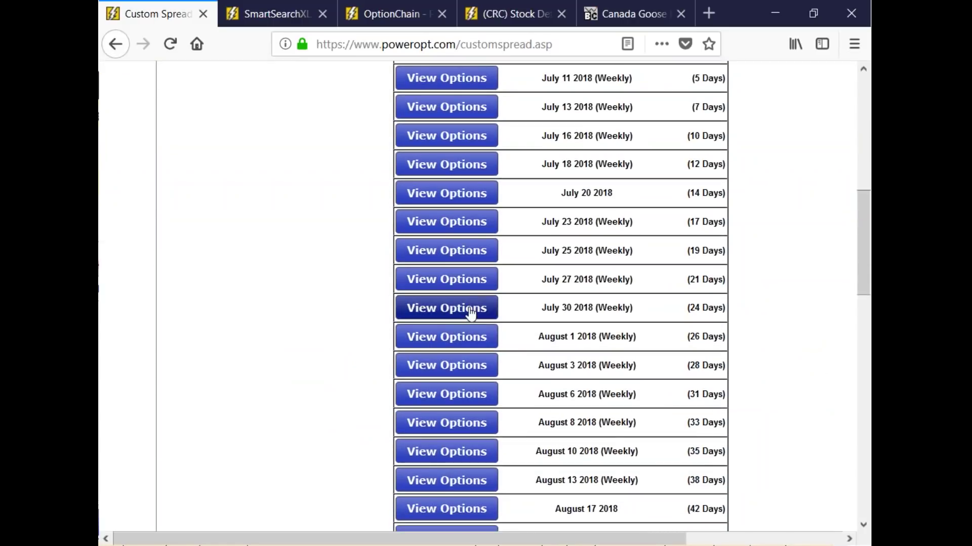
{"action": "scroll", "coordinate": [473, 319], "scroll_direction": "down", "scroll_amount": 2}
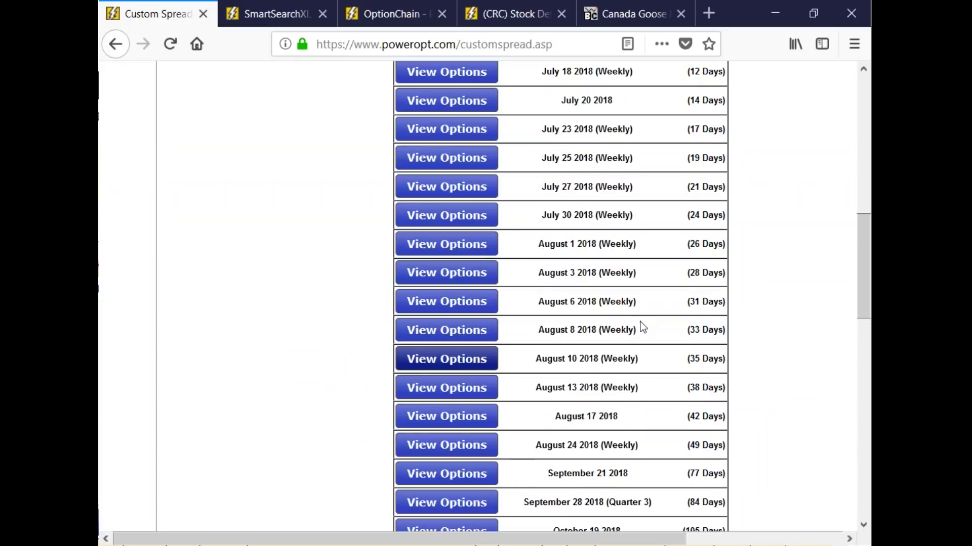
{"action": "left_click", "coordinate": [474, 360]}
- Add the 275 call, 275 put, 273 put and 277 call from the August 10 chain to the spread
{"action": "scroll", "coordinate": [473, 359], "scroll_direction": "down", "scroll_amount": 15}
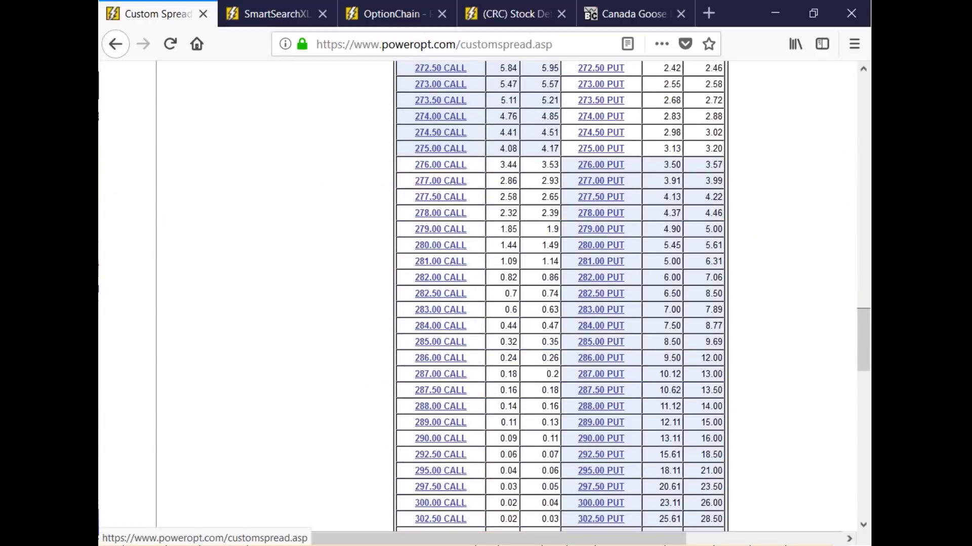
{"action": "left_click", "coordinate": [450, 152]}
{"action": "left_click", "coordinate": [607, 152]}
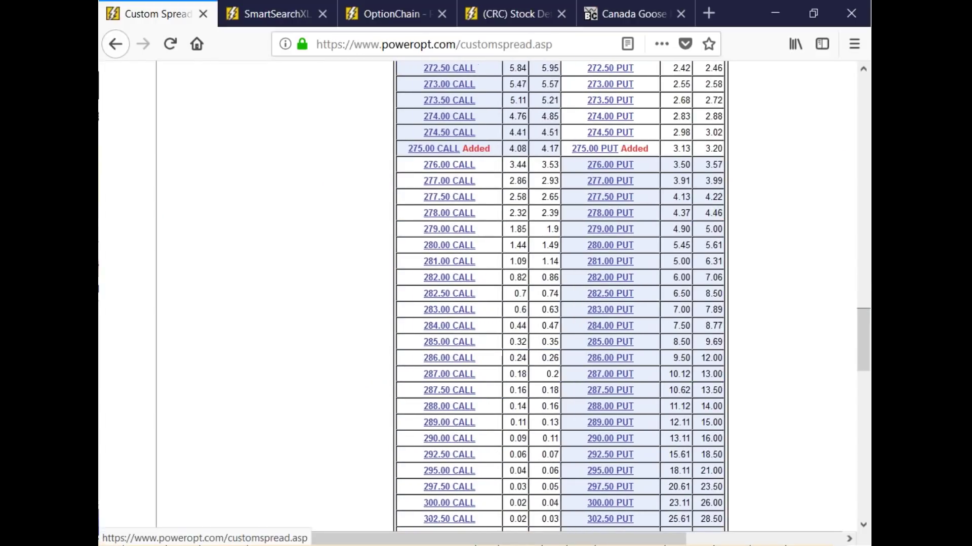
{"action": "left_click", "coordinate": [610, 84]}
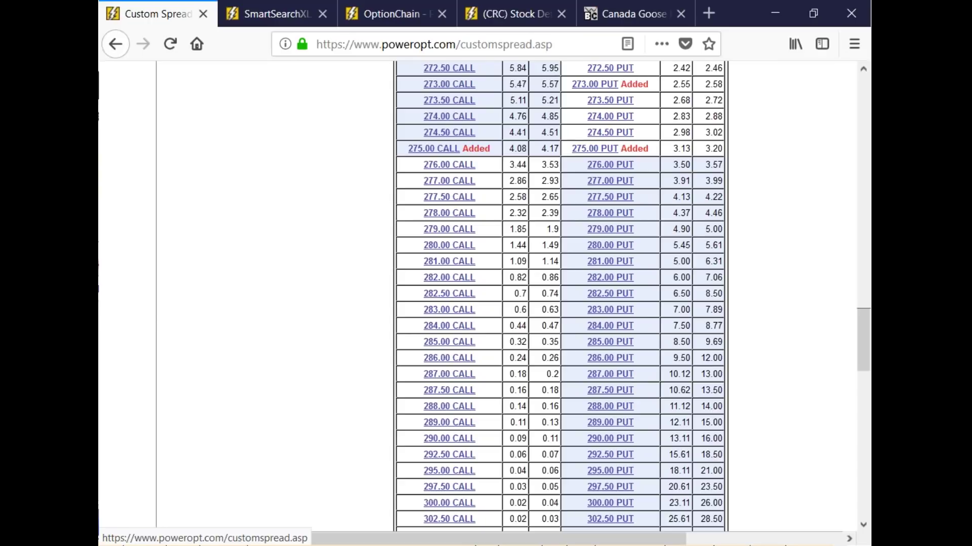
{"action": "left_click", "coordinate": [443, 182]}
- Set the 275 put and 275 call legs to Sell and submit the spread for analysis
{"action": "scroll", "coordinate": [585, 339], "scroll_direction": "down", "scroll_amount": 15}
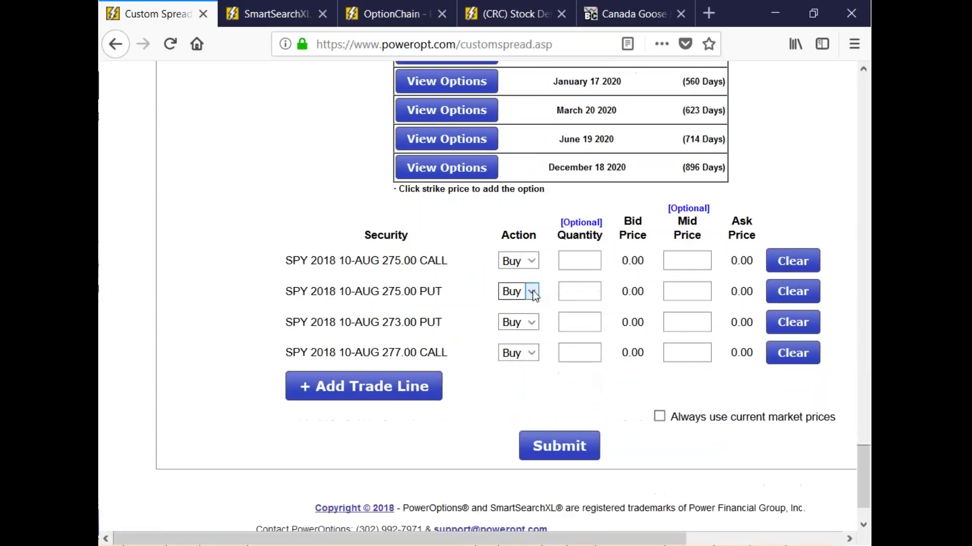
{"action": "left_click", "coordinate": [533, 293]}
{"action": "left_click", "coordinate": [516, 329]}
{"action": "left_click", "coordinate": [532, 262]}
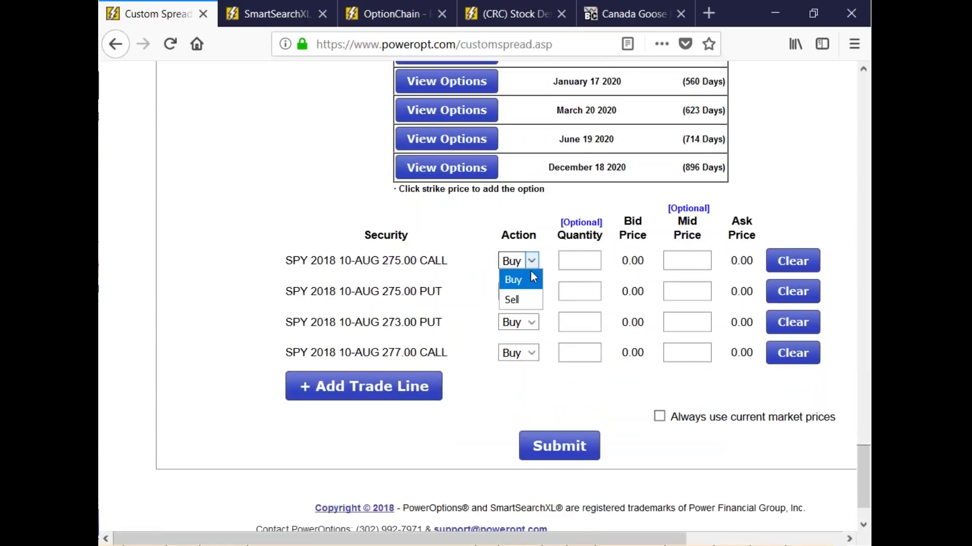
{"action": "left_click", "coordinate": [520, 300]}
{"action": "left_click", "coordinate": [559, 446]}
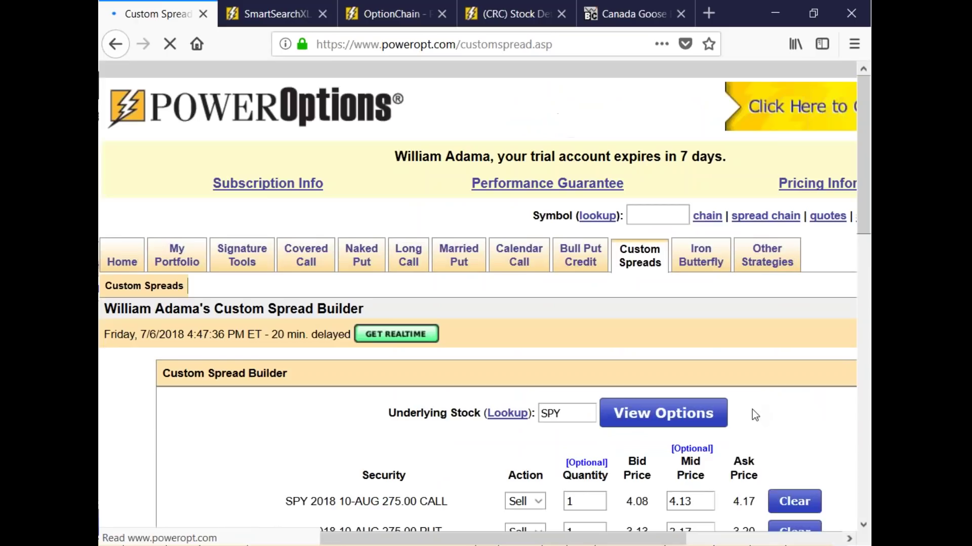
- Highlight the Total Requirement amount in the spread's analysis results
{"action": "scroll", "coordinate": [744, 412], "scroll_direction": "down", "scroll_amount": 10}
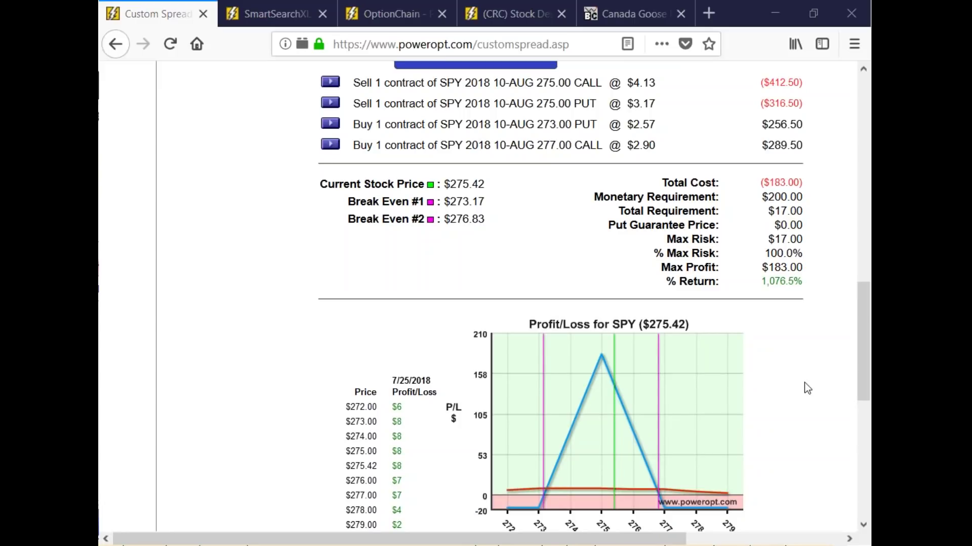
{"action": "left_click_drag", "start_coordinate": [769, 211], "coordinate": [803, 210]}
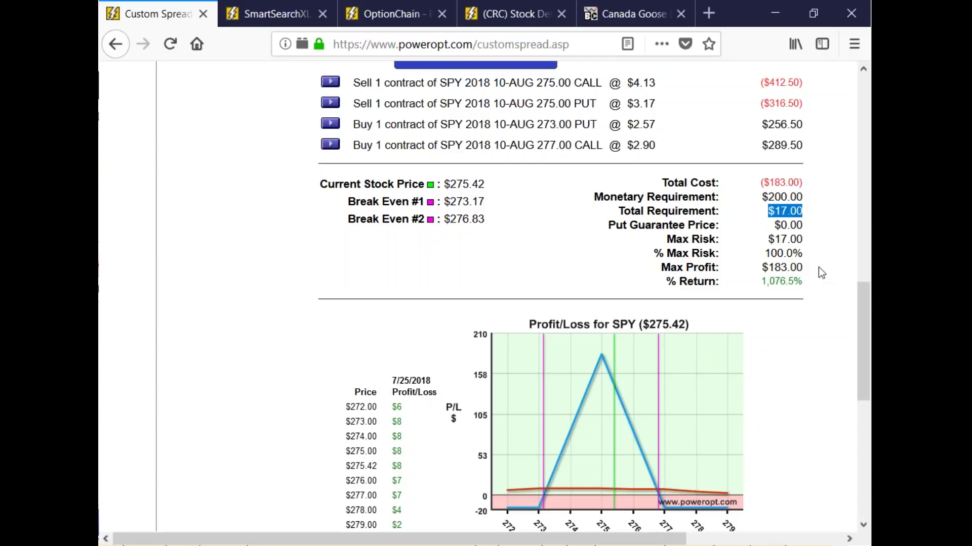
{"action": "key", "text": "alt+Tab"}
{"action": "key", "text": "alt+Tab"}
- Draw pen lines from the profit peak down the chart and up to Total Cost, and write 300 above the chart
{"action": "left_click_drag", "start_coordinate": [602, 355], "coordinate": [618, 364]}
{"action": "left_click_drag", "start_coordinate": [617, 365], "coordinate": [651, 418]}
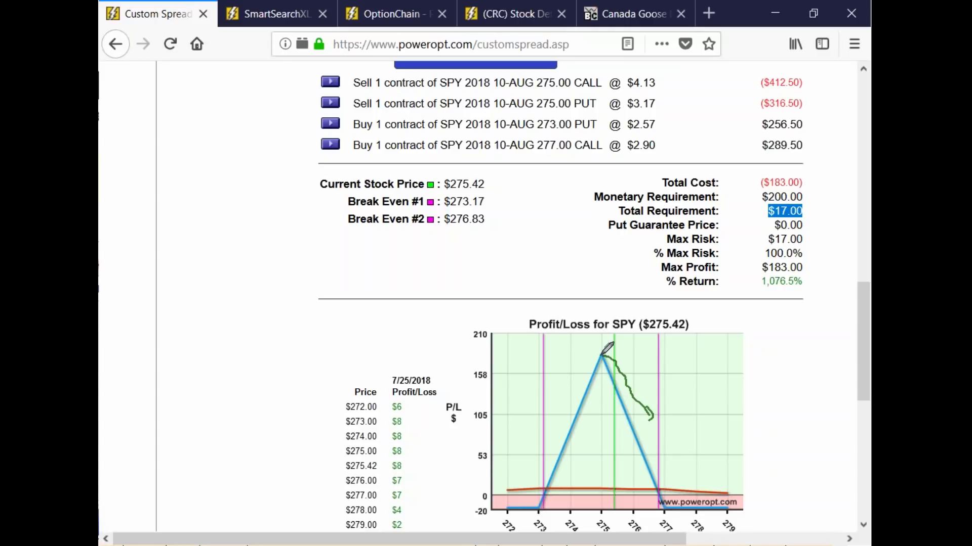
{"action": "mouse_move", "coordinate": [601, 354]}
{"action": "left_mouse_down"}
{"action": "mouse_move", "coordinate": [655, 331]}
{"action": "mouse_move", "coordinate": [740, 207]}
{"action": "mouse_move", "coordinate": [752, 164]}
{"action": "mouse_move", "coordinate": [754, 175]}
{"action": "left_mouse_up"}
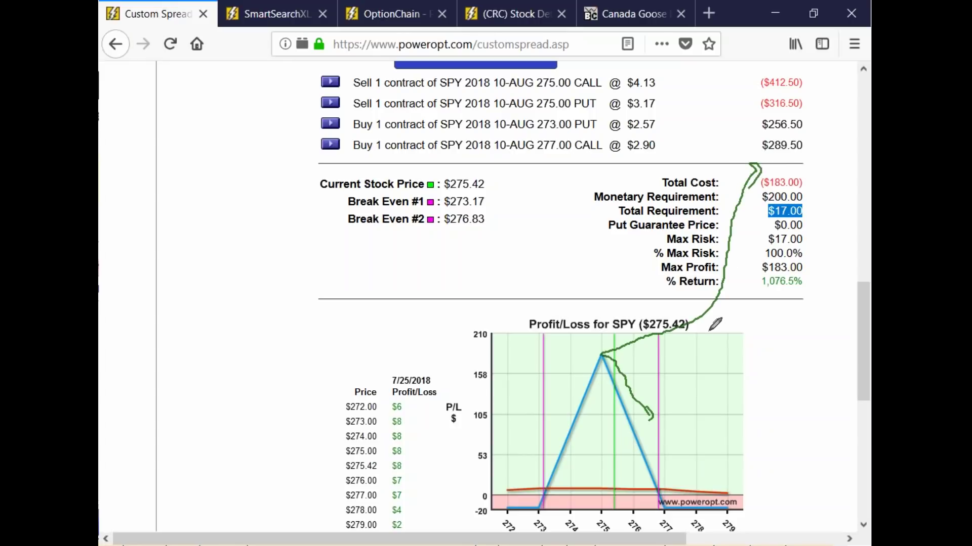
{"action": "left_click_drag", "start_coordinate": [604, 353], "coordinate": [669, 375]}
{"action": "mouse_move", "coordinate": [760, 302]}
{"action": "left_mouse_down"}
{"action": "mouse_move", "coordinate": [774, 333]}
{"action": "mouse_move", "coordinate": [792, 304]}
{"action": "left_mouse_up"}
{"action": "mouse_move", "coordinate": [809, 299]}
{"action": "left_mouse_down"}
{"action": "mouse_move", "coordinate": [804, 310]}
{"action": "mouse_move", "coordinate": [812, 301]}
{"action": "left_mouse_up"}
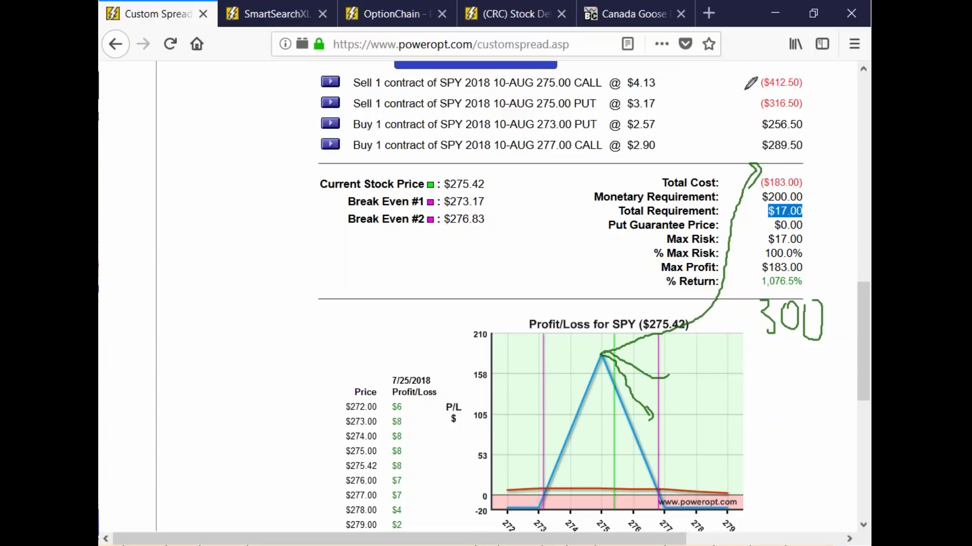
- Bracket the leg amounts, mark the 277 level on the profit/loss chart, and draw a stepped line rising from it
{"action": "mouse_move", "coordinate": [733, 100]}
{"action": "left_mouse_down"}
{"action": "mouse_move", "coordinate": [759, 103]}
{"action": "mouse_move", "coordinate": [748, 151]}
{"action": "left_mouse_up"}
{"action": "left_click", "coordinate": [641, 424]}
{"action": "left_click_drag", "start_coordinate": [664, 489], "coordinate": [657, 501]}
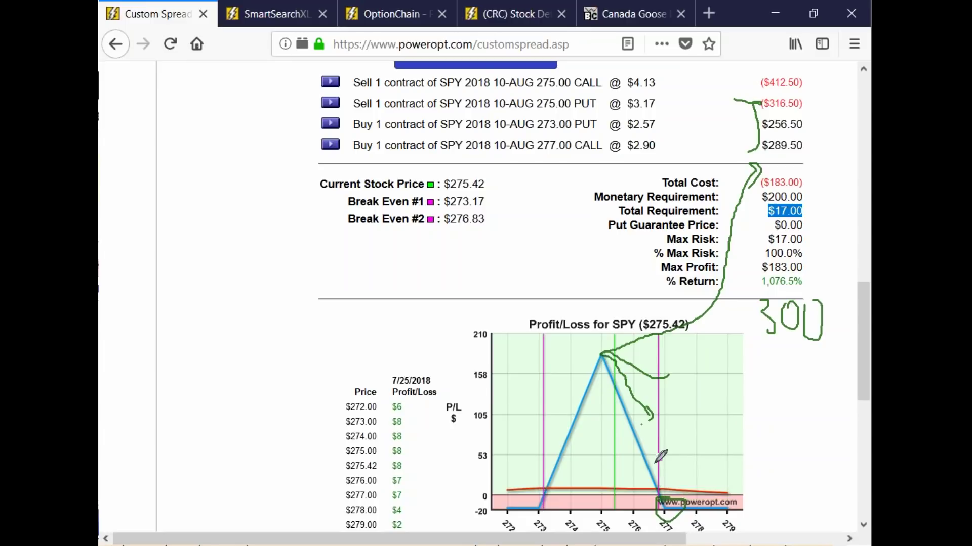
{"action": "left_click_drag", "start_coordinate": [651, 416], "coordinate": [657, 447]}
{"action": "mouse_move", "coordinate": [673, 504]}
{"action": "left_mouse_down"}
{"action": "mouse_move", "coordinate": [708, 393]}
{"action": "mouse_move", "coordinate": [791, 392]}
{"action": "left_mouse_up"}
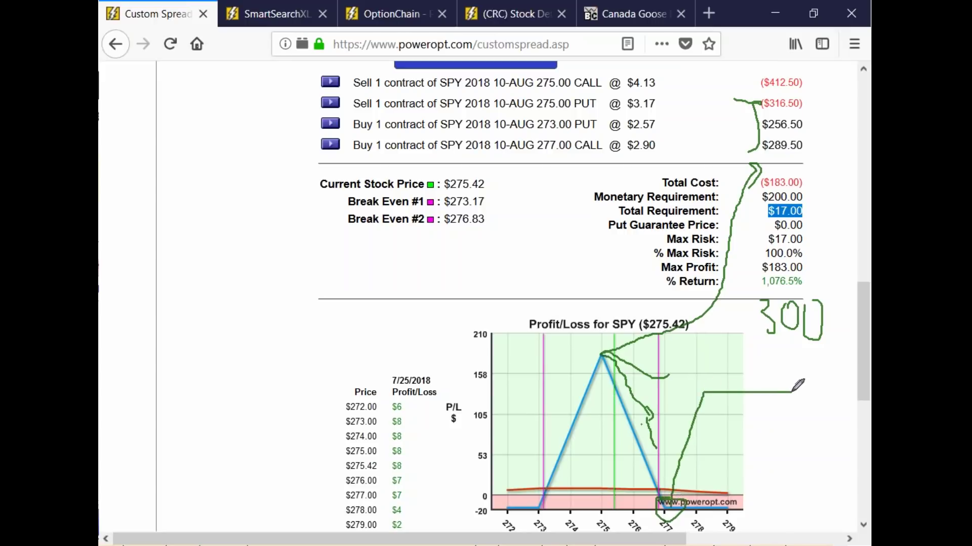
- Sketch stepped pen lines below the break-even figures, with arrows towards Total Cost and back across the sketch
{"action": "mouse_move", "coordinate": [584, 244]}
{"action": "left_mouse_down"}
{"action": "mouse_move", "coordinate": [516, 259]}
{"action": "mouse_move", "coordinate": [500, 299]}
{"action": "mouse_move", "coordinate": [427, 299]}
{"action": "left_mouse_up"}
{"action": "mouse_move", "coordinate": [485, 234]}
{"action": "left_mouse_down"}
{"action": "mouse_move", "coordinate": [402, 257]}
{"action": "mouse_move", "coordinate": [393, 320]}
{"action": "mouse_move", "coordinate": [263, 321]}
{"action": "left_mouse_up"}
{"action": "mouse_move", "coordinate": [537, 232]}
{"action": "left_mouse_down"}
{"action": "mouse_move", "coordinate": [754, 151]}
{"action": "mouse_move", "coordinate": [774, 174]}
{"action": "mouse_move", "coordinate": [765, 196]}
{"action": "left_mouse_up"}
{"action": "mouse_move", "coordinate": [554, 232]}
{"action": "left_mouse_down"}
{"action": "mouse_move", "coordinate": [375, 288]}
{"action": "mouse_move", "coordinate": [387, 298]}
{"action": "left_mouse_up"}
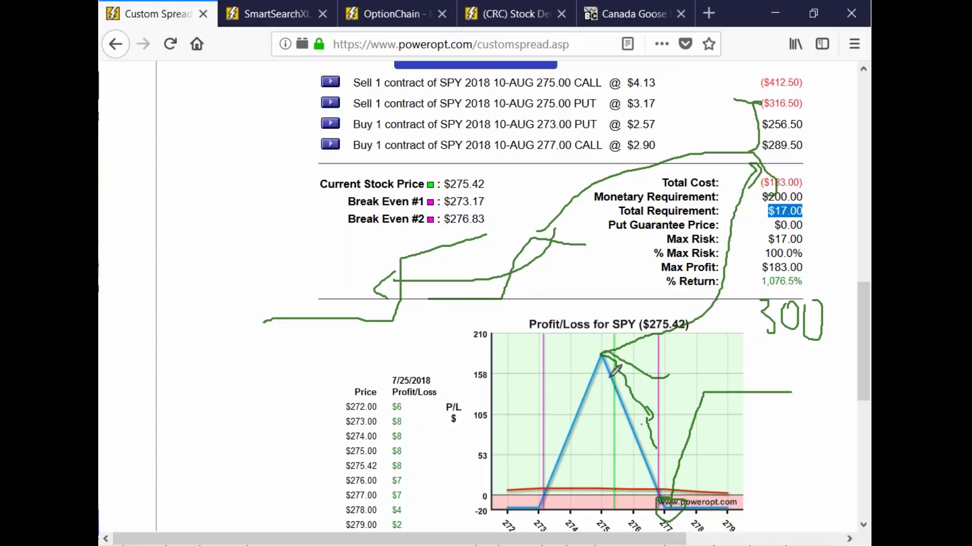
- Draw descending stepped lines and arrows beside the chart's falling slope, and clear all the pen markings
{"action": "left_click_drag", "start_coordinate": [718, 340], "coordinate": [835, 411]}
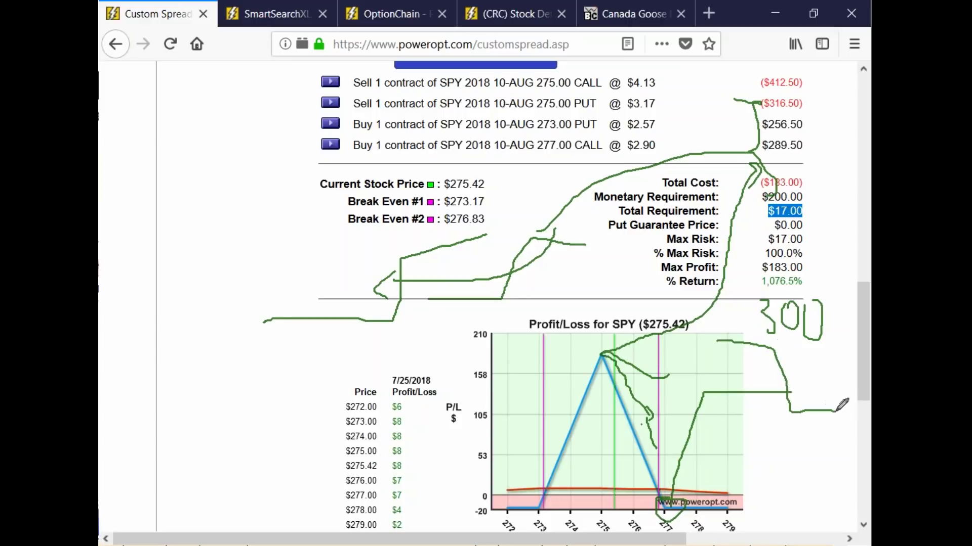
{"action": "mouse_move", "coordinate": [663, 382]}
{"action": "left_mouse_down"}
{"action": "mouse_move", "coordinate": [718, 428]}
{"action": "mouse_move", "coordinate": [769, 520]}
{"action": "mouse_move", "coordinate": [807, 521]}
{"action": "left_mouse_up"}
{"action": "mouse_move", "coordinate": [732, 440]}
{"action": "left_mouse_down"}
{"action": "mouse_move", "coordinate": [748, 440]}
{"action": "mouse_move", "coordinate": [737, 455]}
{"action": "left_mouse_up"}
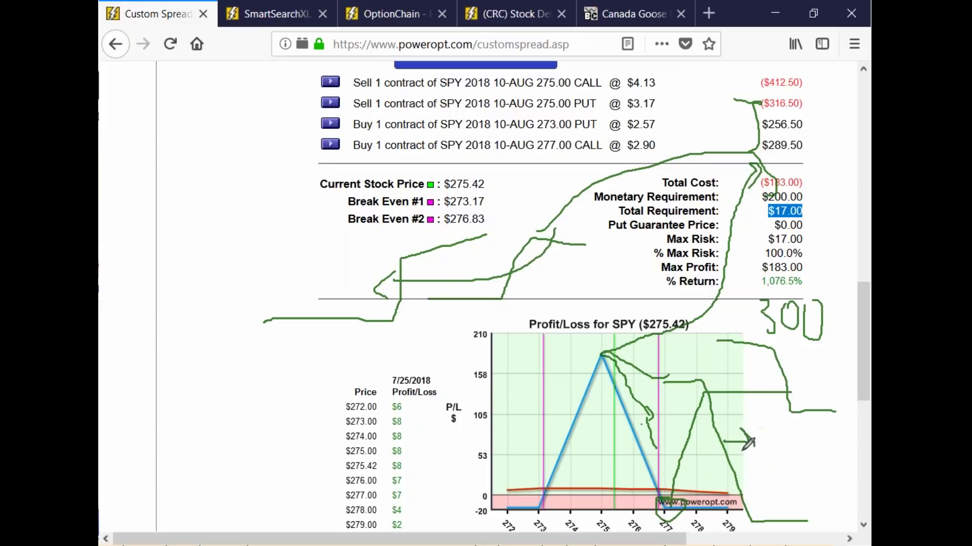
{"action": "mouse_move", "coordinate": [602, 383]}
{"action": "left_mouse_down"}
{"action": "mouse_move", "coordinate": [701, 383]}
{"action": "mouse_move", "coordinate": [763, 406]}
{"action": "mouse_move", "coordinate": [756, 431]}
{"action": "left_mouse_up"}
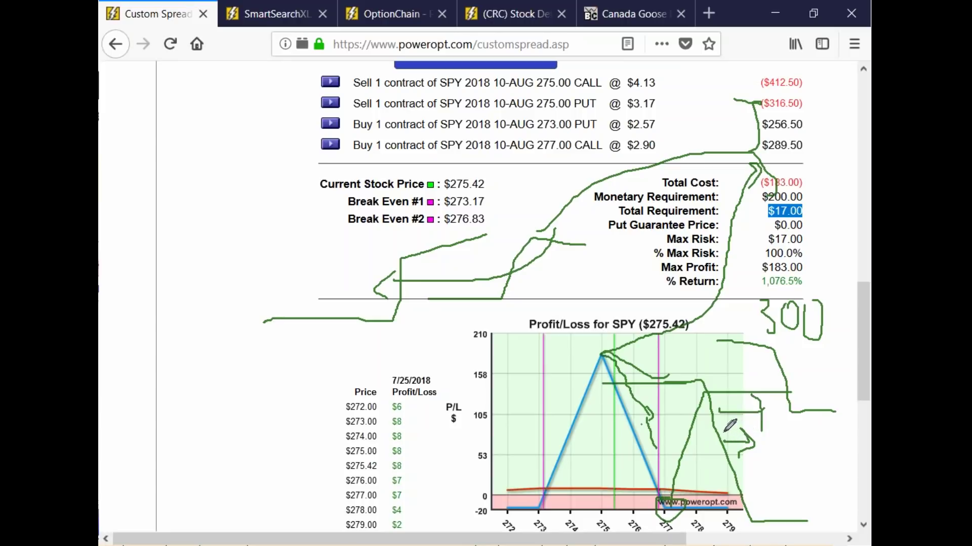
{"action": "key", "text": "e"}
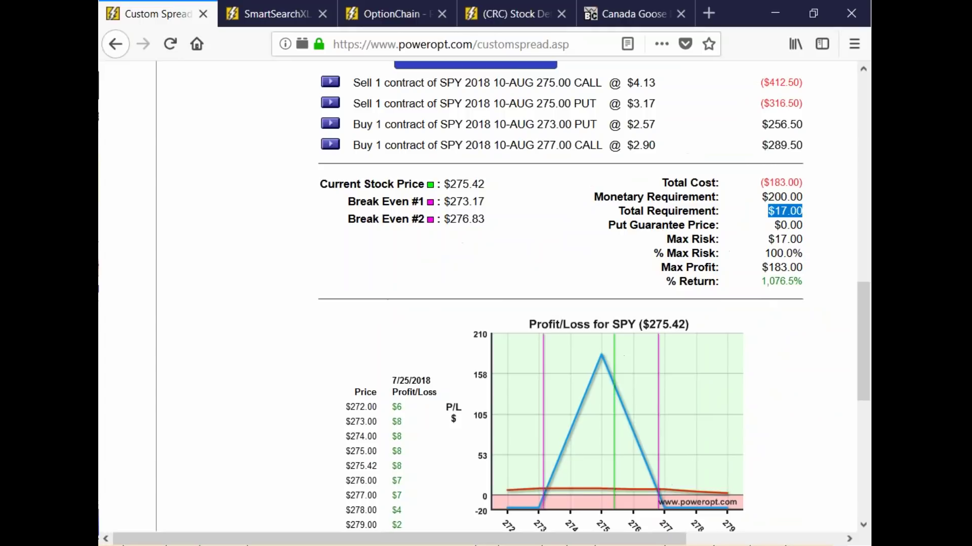
- Circle the Max Risk amount, both slopes, the peak and both flat loss ends of the profit/loss chart
{"action": "mouse_move", "coordinate": [803, 227]}
{"action": "left_mouse_down"}
{"action": "mouse_move", "coordinate": [817, 257]}
{"action": "mouse_move", "coordinate": [782, 221]}
{"action": "left_mouse_up"}
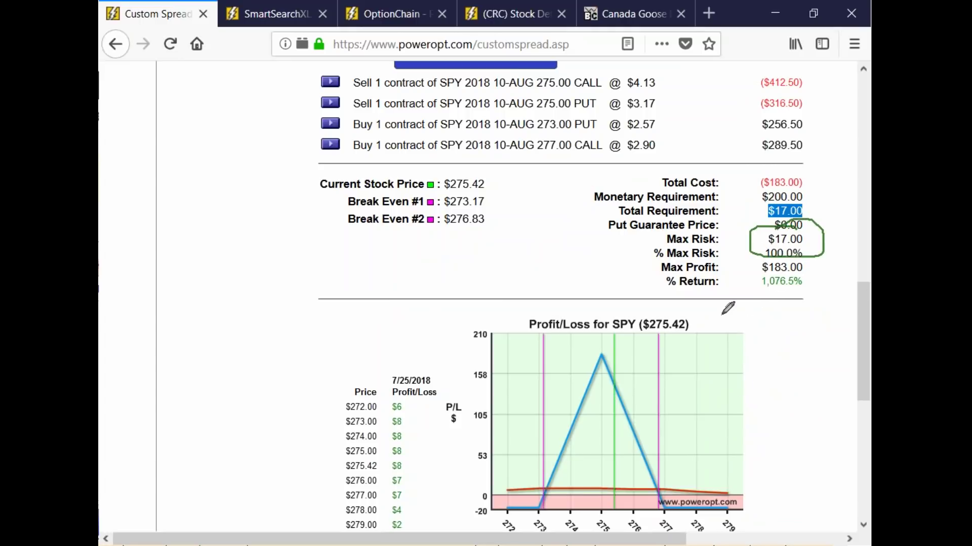
{"action": "left_click_drag", "start_coordinate": [561, 418], "coordinate": [554, 424]}
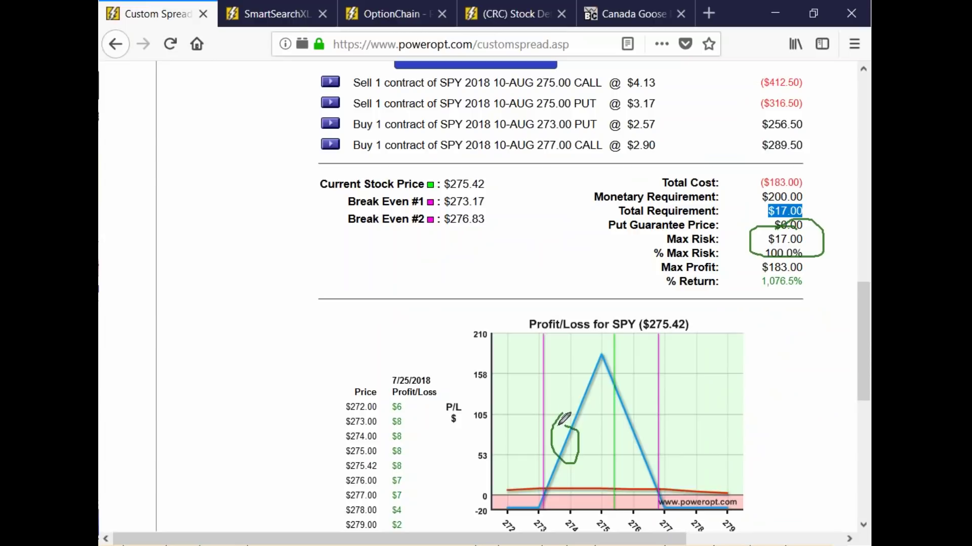
{"action": "mouse_move", "coordinate": [639, 418]}
{"action": "left_mouse_down"}
{"action": "mouse_move", "coordinate": [653, 448]}
{"action": "mouse_move", "coordinate": [632, 417]}
{"action": "left_mouse_up"}
{"action": "mouse_move", "coordinate": [601, 340]}
{"action": "left_mouse_down"}
{"action": "mouse_move", "coordinate": [580, 356]}
{"action": "mouse_move", "coordinate": [593, 346]}
{"action": "left_mouse_up"}
{"action": "left_click_drag", "start_coordinate": [732, 477], "coordinate": [701, 459]}
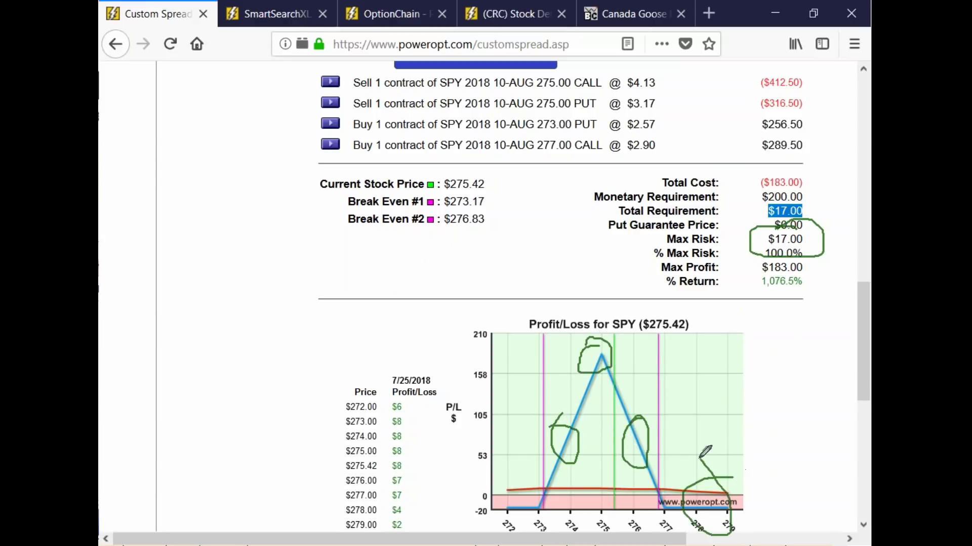
{"action": "mouse_move", "coordinate": [502, 481]}
{"action": "left_mouse_down"}
{"action": "mouse_move", "coordinate": [532, 516]}
{"action": "mouse_move", "coordinate": [506, 457]}
{"action": "left_mouse_up"}
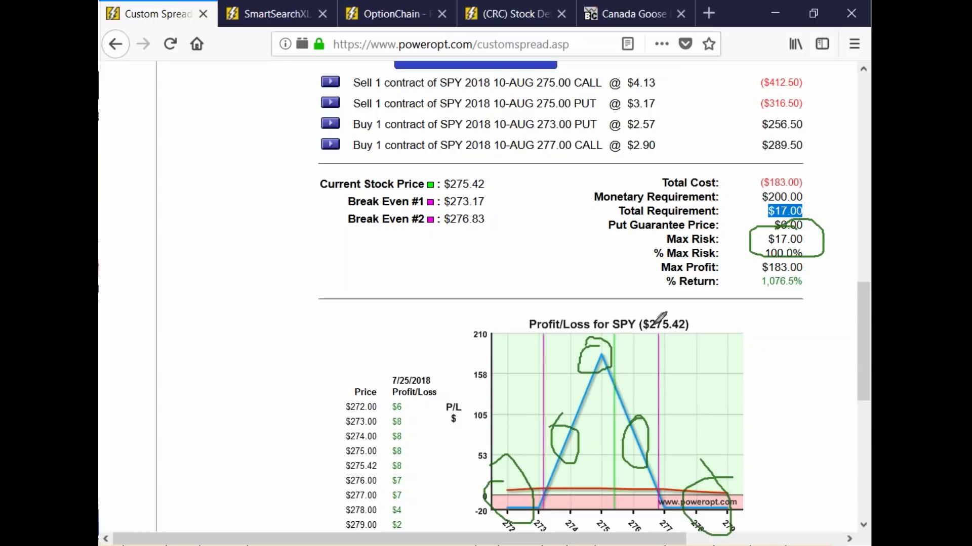
- Circle the chart title's SPY price, % Return and Total Requirement, and draw lines around the peak and out from the price
{"action": "mouse_move", "coordinate": [659, 316]}
{"action": "left_mouse_down"}
{"action": "mouse_move", "coordinate": [653, 337]}
{"action": "mouse_move", "coordinate": [680, 313]}
{"action": "mouse_move", "coordinate": [642, 318]}
{"action": "mouse_move", "coordinate": [632, 399]}
{"action": "left_mouse_up"}
{"action": "left_click_drag", "start_coordinate": [565, 338], "coordinate": [576, 400]}
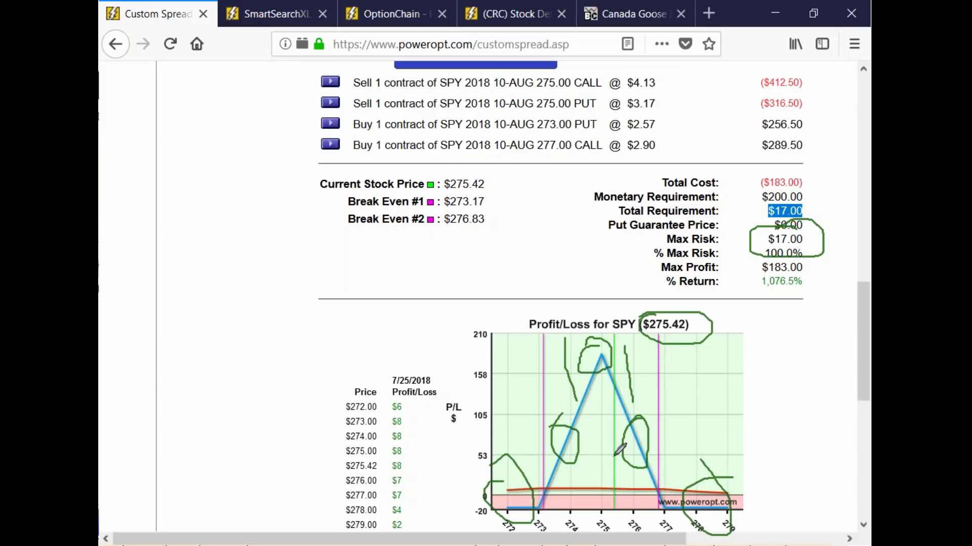
{"action": "left_click_drag", "start_coordinate": [173, 170], "coordinate": [171, 221]}
{"action": "mouse_move", "coordinate": [801, 274]}
{"action": "left_mouse_down"}
{"action": "mouse_move", "coordinate": [746, 277]}
{"action": "mouse_move", "coordinate": [814, 283]}
{"action": "mouse_move", "coordinate": [789, 270]}
{"action": "left_mouse_up"}
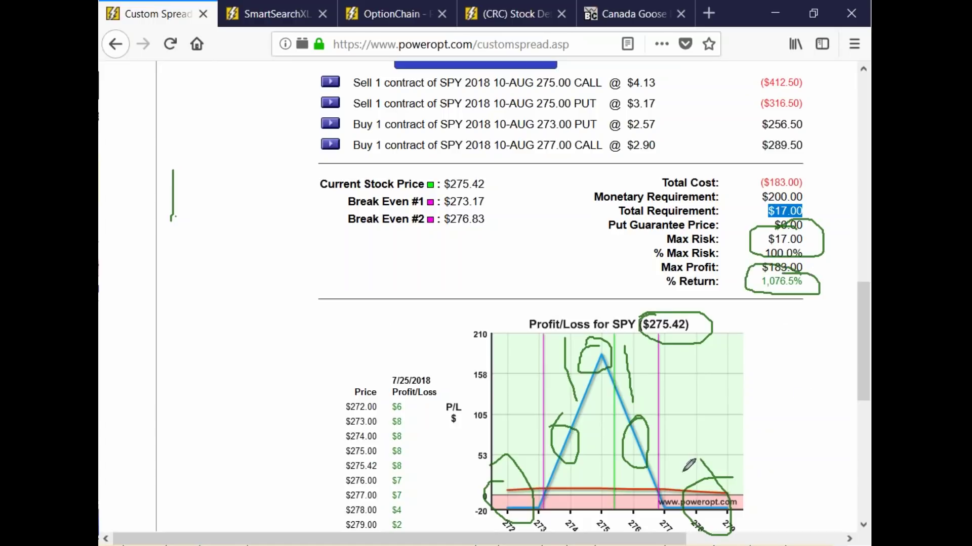
{"action": "mouse_move", "coordinate": [787, 193]}
{"action": "left_mouse_down"}
{"action": "mouse_move", "coordinate": [762, 201]}
{"action": "mouse_move", "coordinate": [818, 210]}
{"action": "mouse_move", "coordinate": [782, 194]}
{"action": "left_mouse_up"}
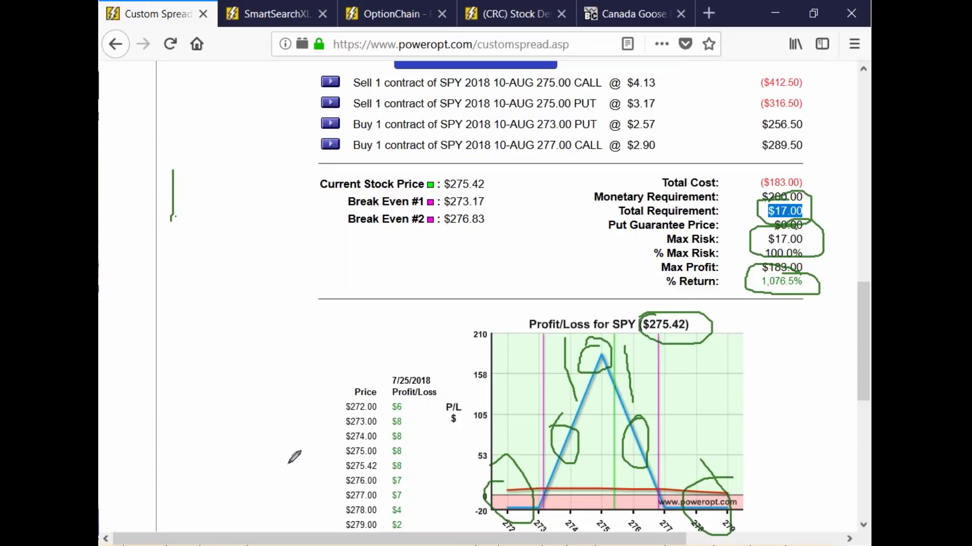
{"action": "left_click_drag", "start_coordinate": [613, 359], "coordinate": [659, 362]}
{"action": "left_click_drag", "start_coordinate": [711, 318], "coordinate": [763, 319]}
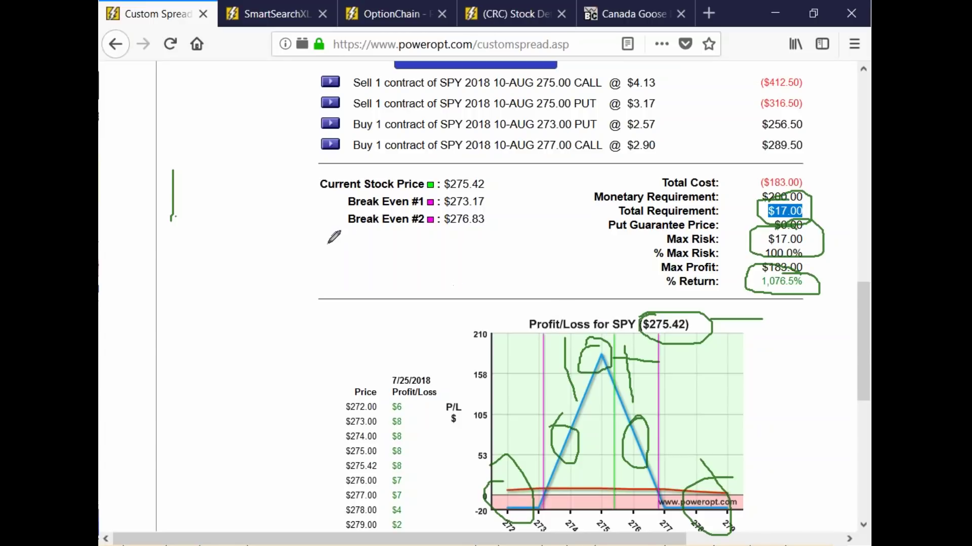
- Handwrite the first note about picking a date and +-1 in the blank area beside the results
{"action": "mouse_move", "coordinate": [194, 176]}
{"action": "left_mouse_down"}
{"action": "mouse_move", "coordinate": [193, 213]}
{"action": "mouse_move", "coordinate": [199, 182]}
{"action": "mouse_move", "coordinate": [202, 215]}
{"action": "mouse_move", "coordinate": [225, 219]}
{"action": "left_mouse_up"}
{"action": "mouse_move", "coordinate": [230, 178]}
{"action": "left_mouse_down"}
{"action": "mouse_move", "coordinate": [229, 219]}
{"action": "mouse_move", "coordinate": [231, 208]}
{"action": "mouse_move", "coordinate": [240, 221]}
{"action": "mouse_move", "coordinate": [184, 273]}
{"action": "mouse_move", "coordinate": [211, 252]}
{"action": "mouse_move", "coordinate": [209, 272]}
{"action": "mouse_move", "coordinate": [227, 273]}
{"action": "mouse_move", "coordinate": [240, 254]}
{"action": "mouse_move", "coordinate": [250, 264]}
{"action": "left_mouse_up"}
{"action": "mouse_move", "coordinate": [280, 242]}
{"action": "left_mouse_down"}
{"action": "mouse_move", "coordinate": [279, 276]}
{"action": "mouse_move", "coordinate": [283, 256]}
{"action": "mouse_move", "coordinate": [302, 253]}
{"action": "mouse_move", "coordinate": [313, 276]}
{"action": "left_mouse_up"}
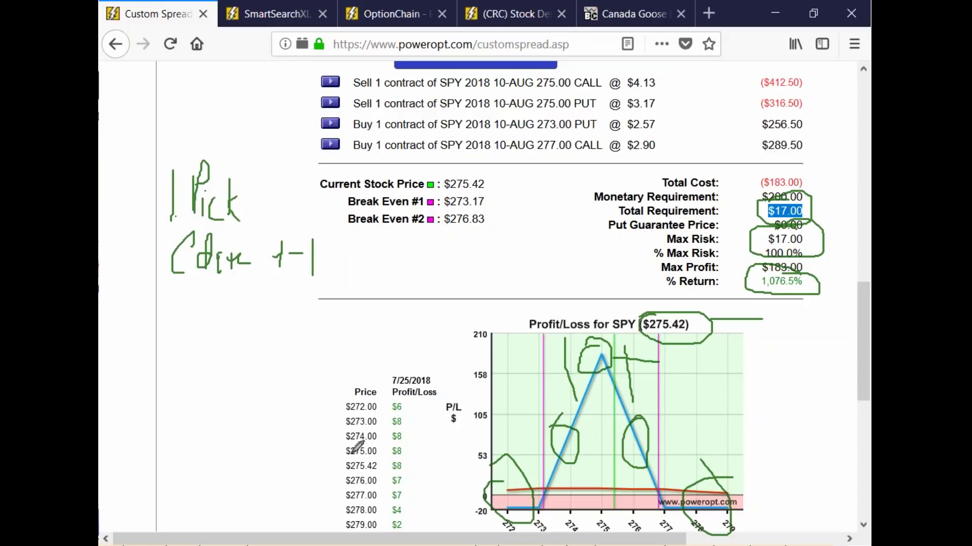
{"action": "mouse_move", "coordinate": [341, 240]}
{"action": "left_mouse_down"}
{"action": "mouse_move", "coordinate": [325, 276]}
{"action": "mouse_move", "coordinate": [349, 288]}
{"action": "mouse_move", "coordinate": [405, 280]}
{"action": "left_mouse_up"}
{"action": "left_click_drag", "start_coordinate": [412, 274], "coordinate": [412, 287]}
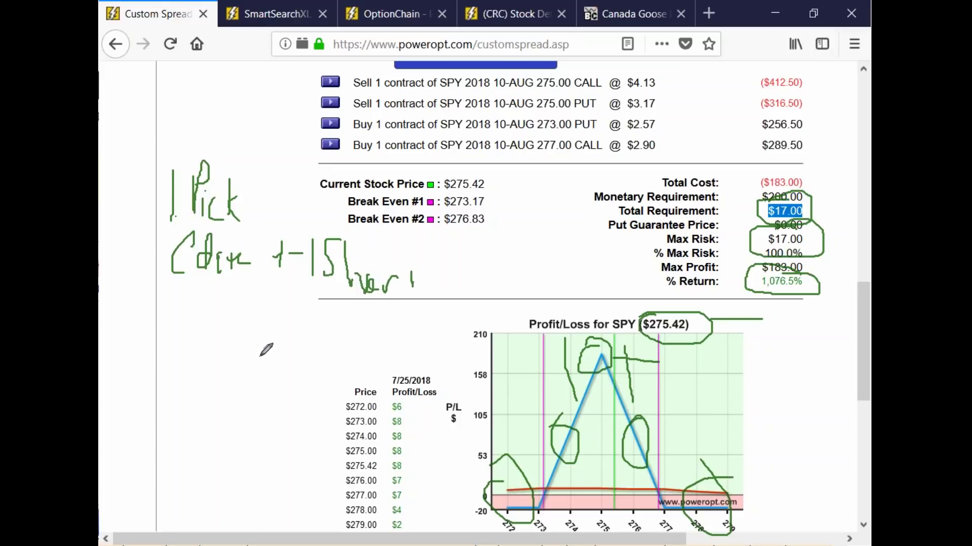
- Write plus and minus signs above the SPY price and a second note with N+1, 68 and 70
{"action": "left_click_drag", "start_coordinate": [661, 287], "coordinate": [662, 302]}
{"action": "left_click_drag", "start_coordinate": [657, 293], "coordinate": [685, 304]}
{"action": "mouse_move", "coordinate": [163, 296]}
{"action": "left_mouse_down"}
{"action": "mouse_move", "coordinate": [207, 323]}
{"action": "mouse_move", "coordinate": [259, 298]}
{"action": "mouse_move", "coordinate": [279, 317]}
{"action": "mouse_move", "coordinate": [288, 292]}
{"action": "left_mouse_up"}
{"action": "left_click", "coordinate": [217, 325]}
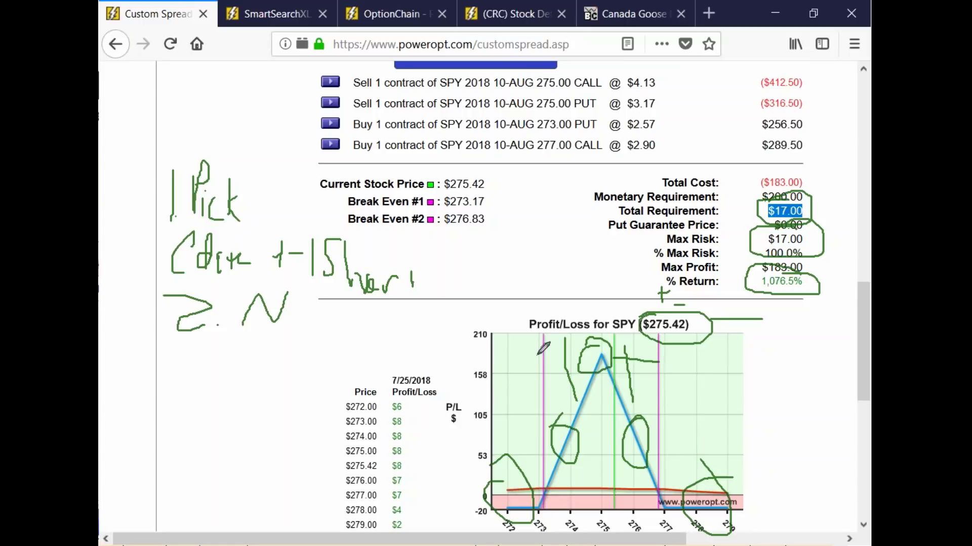
{"action": "mouse_move", "coordinate": [292, 313]}
{"action": "left_mouse_down"}
{"action": "mouse_move", "coordinate": [314, 312]}
{"action": "mouse_move", "coordinate": [305, 334]}
{"action": "mouse_move", "coordinate": [332, 326]}
{"action": "mouse_move", "coordinate": [364, 346]}
{"action": "left_mouse_up"}
{"action": "mouse_move", "coordinate": [367, 310]}
{"action": "left_mouse_down"}
{"action": "mouse_move", "coordinate": [382, 314]}
{"action": "mouse_move", "coordinate": [388, 337]}
{"action": "left_mouse_up"}
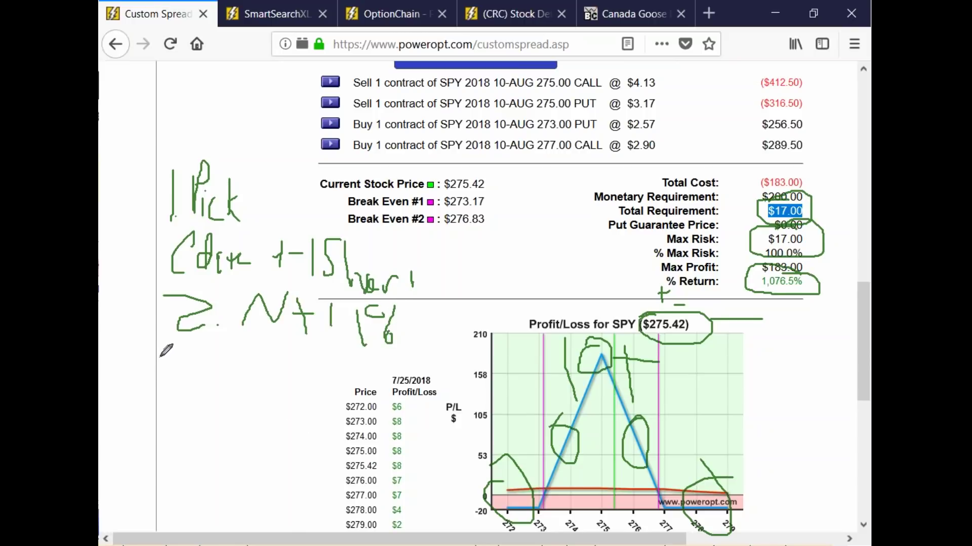
{"action": "left_click_drag", "start_coordinate": [207, 342], "coordinate": [207, 380]}
{"action": "mouse_move", "coordinate": [231, 348]}
{"action": "left_mouse_down"}
{"action": "mouse_move", "coordinate": [229, 386]}
{"action": "mouse_move", "coordinate": [229, 377]}
{"action": "mouse_move", "coordinate": [287, 387]}
{"action": "mouse_move", "coordinate": [297, 357]}
{"action": "left_mouse_up"}
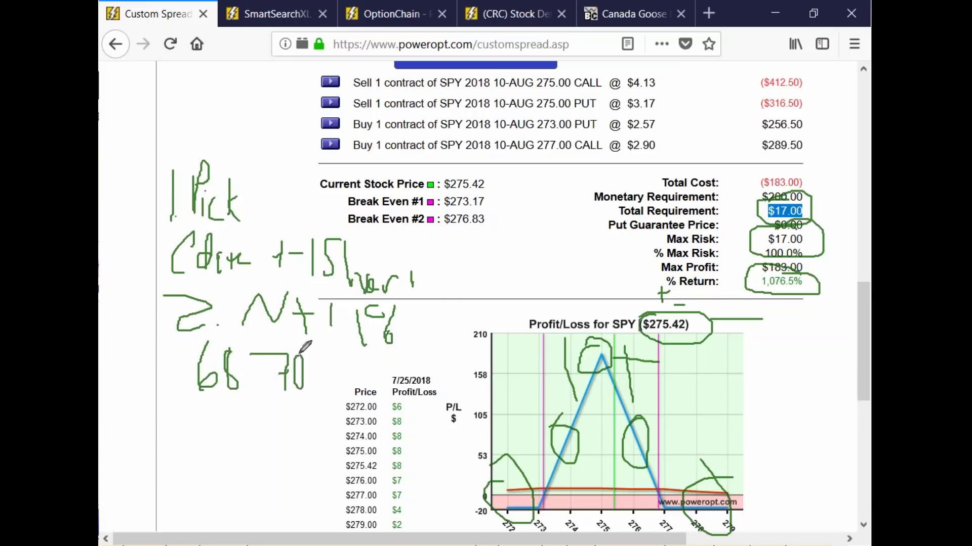
- Link the second note to the first with a curve, underline the peak area and circle the 278–279 loss end again
{"action": "mouse_move", "coordinate": [359, 354]}
{"action": "left_mouse_down"}
{"action": "mouse_move", "coordinate": [387, 355]}
{"action": "mouse_move", "coordinate": [429, 303]}
{"action": "mouse_move", "coordinate": [421, 275]}
{"action": "mouse_move", "coordinate": [443, 288]}
{"action": "left_mouse_up"}
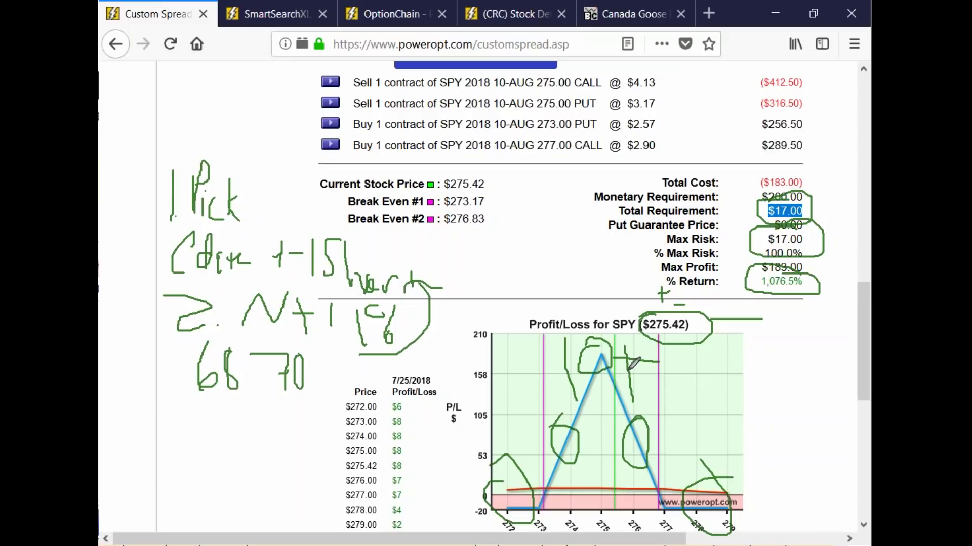
{"action": "left_click_drag", "start_coordinate": [634, 358], "coordinate": [652, 364]}
{"action": "left_click_drag", "start_coordinate": [570, 406], "coordinate": [628, 404]}
{"action": "mouse_move", "coordinate": [751, 483]}
{"action": "left_mouse_down"}
{"action": "mouse_move", "coordinate": [724, 470]}
{"action": "mouse_move", "coordinate": [678, 486]}
{"action": "mouse_move", "coordinate": [743, 473]}
{"action": "left_mouse_up"}
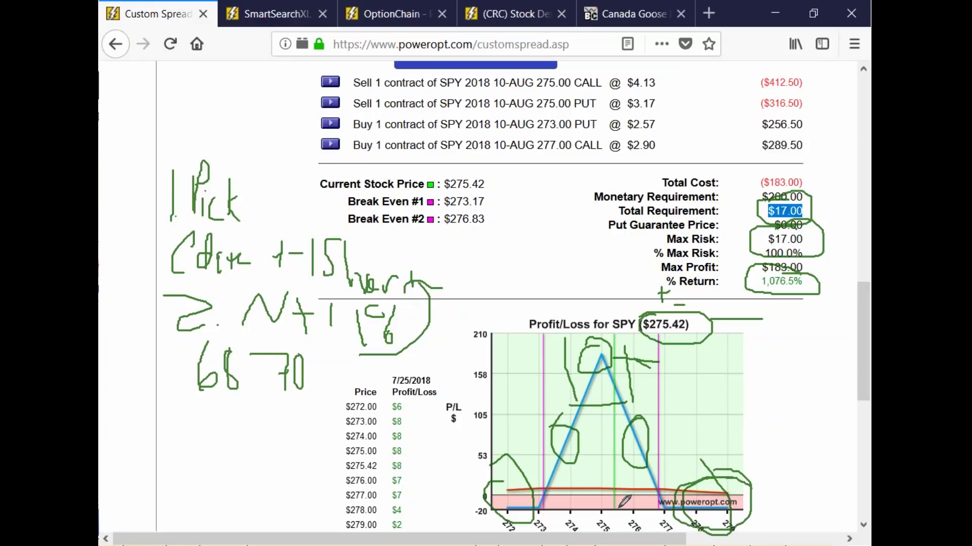
- Mark the 272–273 loss end, add a check mark beside Total Requirement and draw a line from the falling slope to the 278–279 loss end
{"action": "mouse_move", "coordinate": [506, 483]}
{"action": "left_mouse_down"}
{"action": "mouse_move", "coordinate": [555, 461]}
{"action": "mouse_move", "coordinate": [526, 445]}
{"action": "left_mouse_up"}
{"action": "left_click_drag", "start_coordinate": [806, 189], "coordinate": [843, 172]}
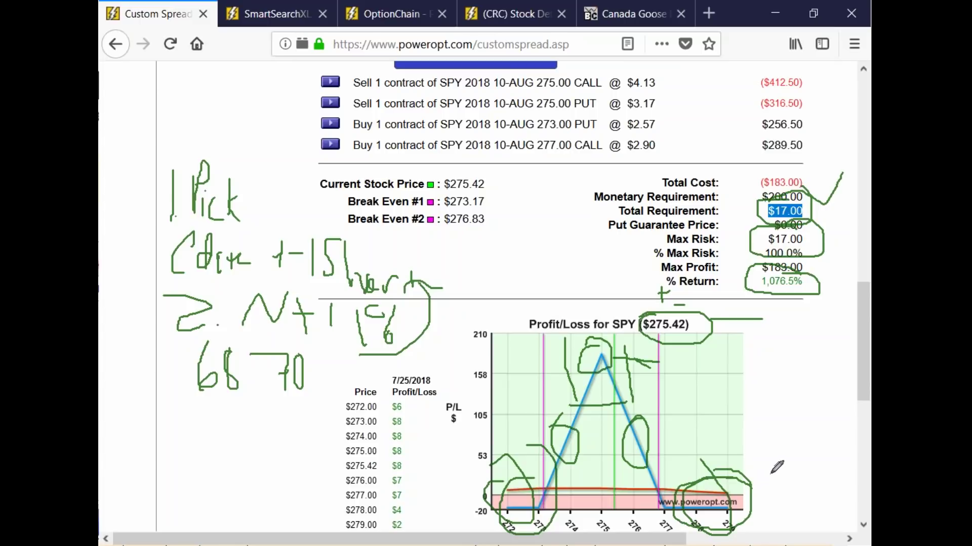
{"action": "mouse_move", "coordinate": [645, 425]}
{"action": "left_mouse_down"}
{"action": "mouse_move", "coordinate": [648, 437]}
{"action": "mouse_move", "coordinate": [676, 436]}
{"action": "mouse_move", "coordinate": [683, 493]}
{"action": "mouse_move", "coordinate": [747, 498]}
{"action": "left_mouse_up"}
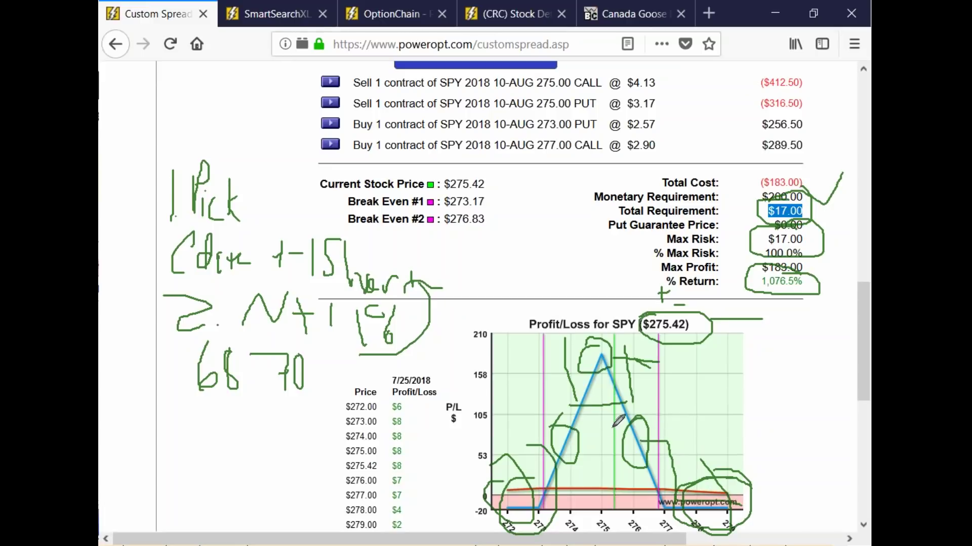
- Draw dashed and horizontal level lines beside both slopes of the profit peak, and clear all the ink
{"action": "left_click_drag", "start_coordinate": [689, 435], "coordinate": [704, 436]}
{"action": "left_click_drag", "start_coordinate": [714, 434], "coordinate": [729, 432]}
{"action": "mouse_move", "coordinate": [734, 431]}
{"action": "left_mouse_down"}
{"action": "mouse_move", "coordinate": [743, 417]}
{"action": "mouse_move", "coordinate": [743, 436]}
{"action": "mouse_move", "coordinate": [771, 426]}
{"action": "left_mouse_up"}
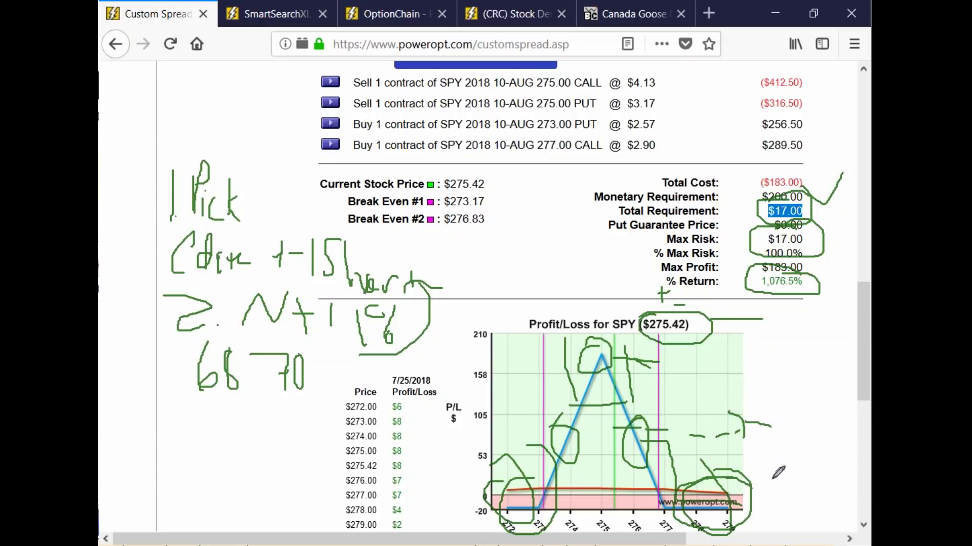
{"action": "left_click_drag", "start_coordinate": [633, 400], "coordinate": [689, 398]}
{"action": "left_click_drag", "start_coordinate": [578, 411], "coordinate": [501, 406]}
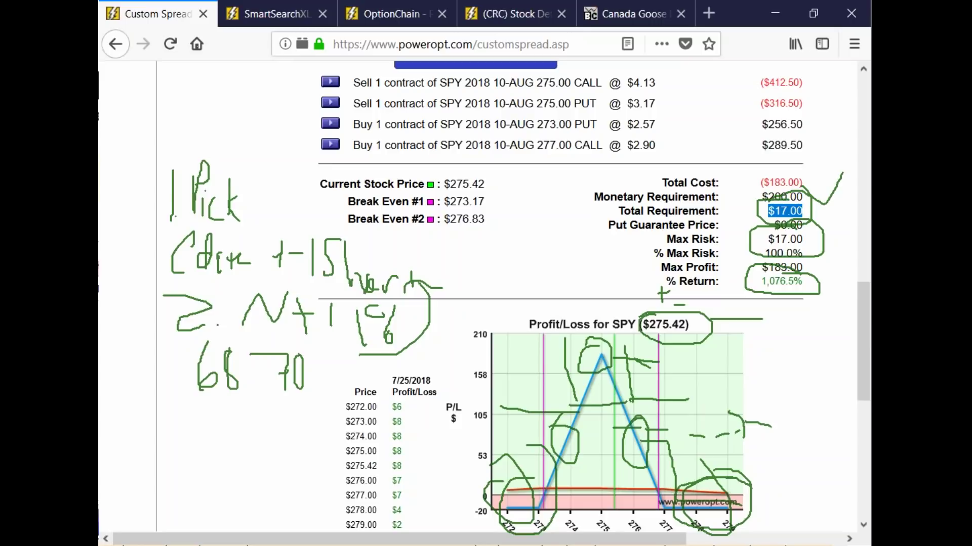
{"action": "key", "text": "Escape"}
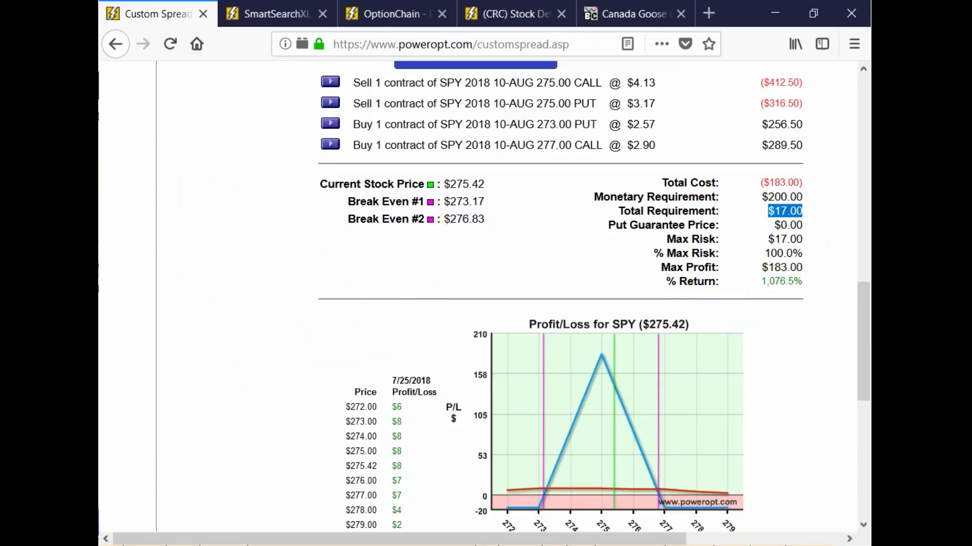
- Draw an arrow in the chart area near 278, and circle the profit peak and the SPY price in the chart title
{"action": "mouse_move", "coordinate": [670, 406]}
{"action": "left_mouse_down"}
{"action": "mouse_move", "coordinate": [693, 385]}
{"action": "mouse_move", "coordinate": [685, 421]}
{"action": "left_mouse_up"}
{"action": "mouse_move", "coordinate": [612, 335]}
{"action": "left_mouse_down"}
{"action": "mouse_move", "coordinate": [576, 349]}
{"action": "mouse_move", "coordinate": [610, 332]}
{"action": "mouse_move", "coordinate": [616, 346]}
{"action": "left_mouse_up"}
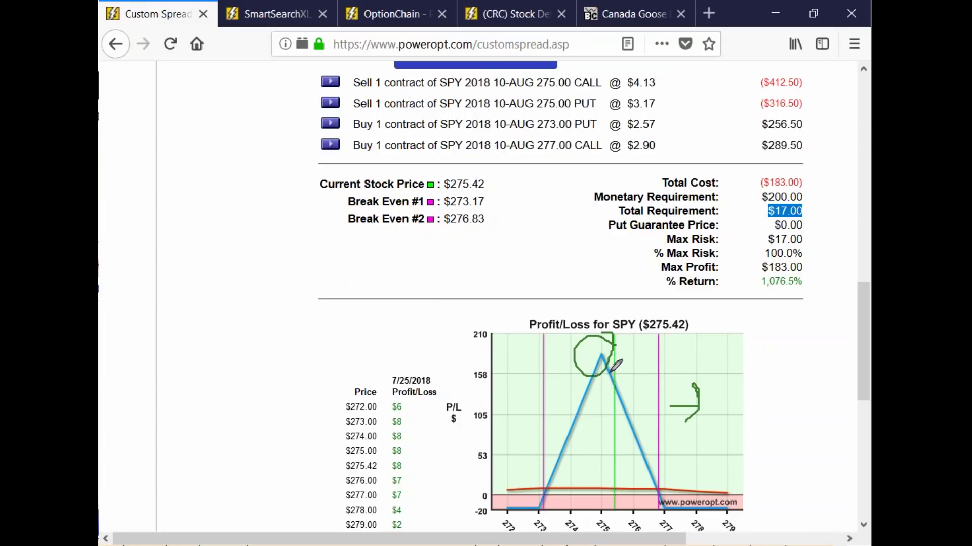
{"action": "mouse_move", "coordinate": [588, 347]}
{"action": "left_mouse_down"}
{"action": "mouse_move", "coordinate": [626, 357]}
{"action": "mouse_move", "coordinate": [613, 346]}
{"action": "left_mouse_up"}
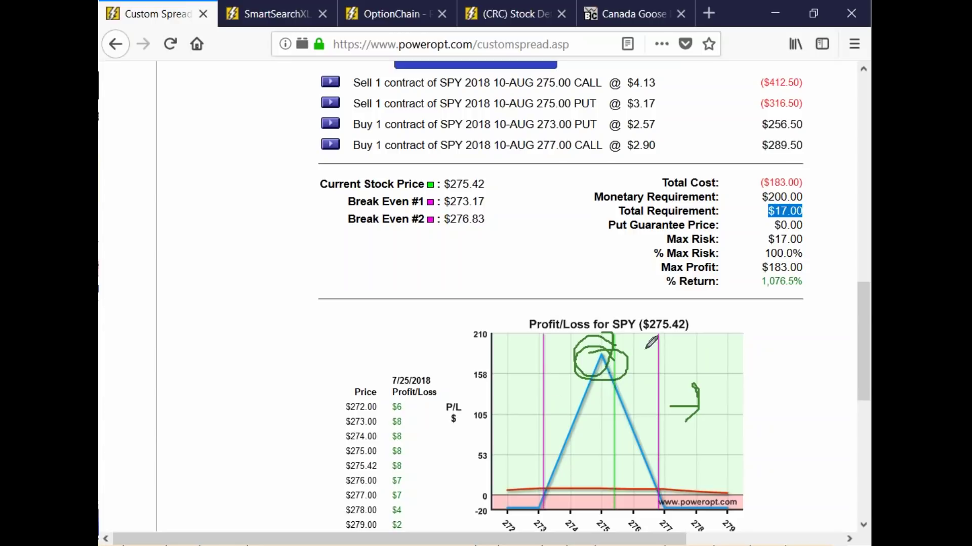
{"action": "mouse_move", "coordinate": [698, 317]}
{"action": "left_mouse_down"}
{"action": "mouse_move", "coordinate": [623, 318]}
{"action": "mouse_move", "coordinate": [694, 317]}
{"action": "left_mouse_up"}
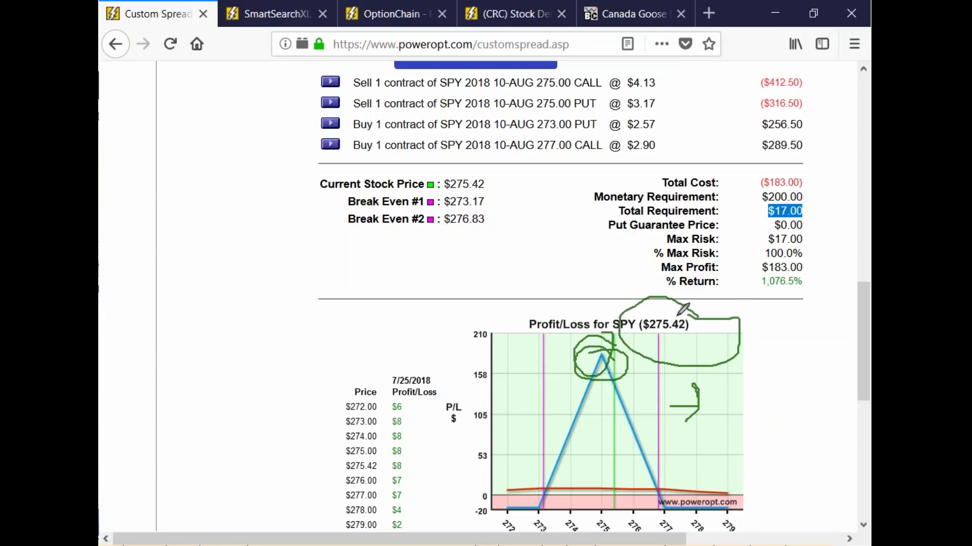
- Sketch a rising price curve in the blank area with a vertical marker and 20 at its start, and circle the title's SPY price again
{"action": "mouse_move", "coordinate": [190, 411]}
{"action": "left_mouse_down"}
{"action": "mouse_move", "coordinate": [251, 390]}
{"action": "mouse_move", "coordinate": [348, 292]}
{"action": "mouse_move", "coordinate": [403, 318]}
{"action": "mouse_move", "coordinate": [448, 284]}
{"action": "mouse_move", "coordinate": [493, 287]}
{"action": "left_mouse_up"}
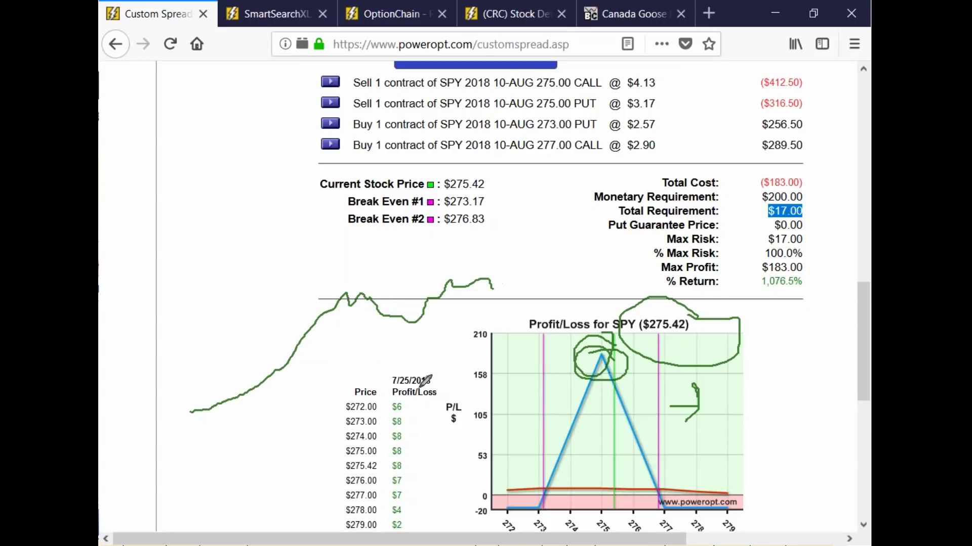
{"action": "left_click", "coordinate": [337, 266]}
{"action": "left_click_drag", "start_coordinate": [339, 294], "coordinate": [323, 419]}
{"action": "mouse_move", "coordinate": [181, 357]}
{"action": "left_mouse_down"}
{"action": "mouse_move", "coordinate": [179, 448]}
{"action": "mouse_move", "coordinate": [191, 420]}
{"action": "mouse_move", "coordinate": [196, 438]}
{"action": "mouse_move", "coordinate": [206, 418]}
{"action": "mouse_move", "coordinate": [210, 445]}
{"action": "left_mouse_up"}
{"action": "left_click_drag", "start_coordinate": [196, 389], "coordinate": [191, 420]}
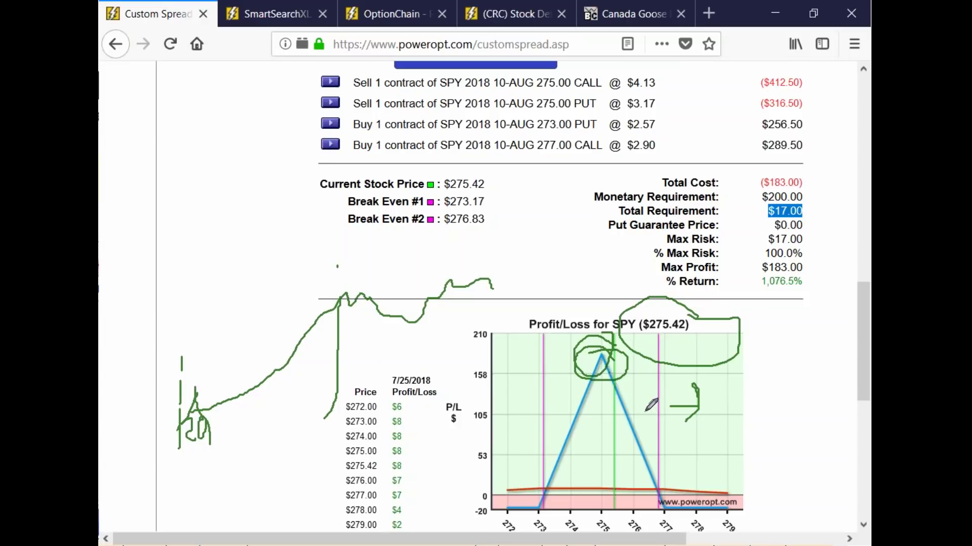
{"action": "mouse_move", "coordinate": [658, 306]}
{"action": "left_mouse_down"}
{"action": "mouse_move", "coordinate": [683, 302]}
{"action": "mouse_move", "coordinate": [638, 311]}
{"action": "left_mouse_up"}
{"action": "left_click_drag", "start_coordinate": [195, 386], "coordinate": [238, 382]}
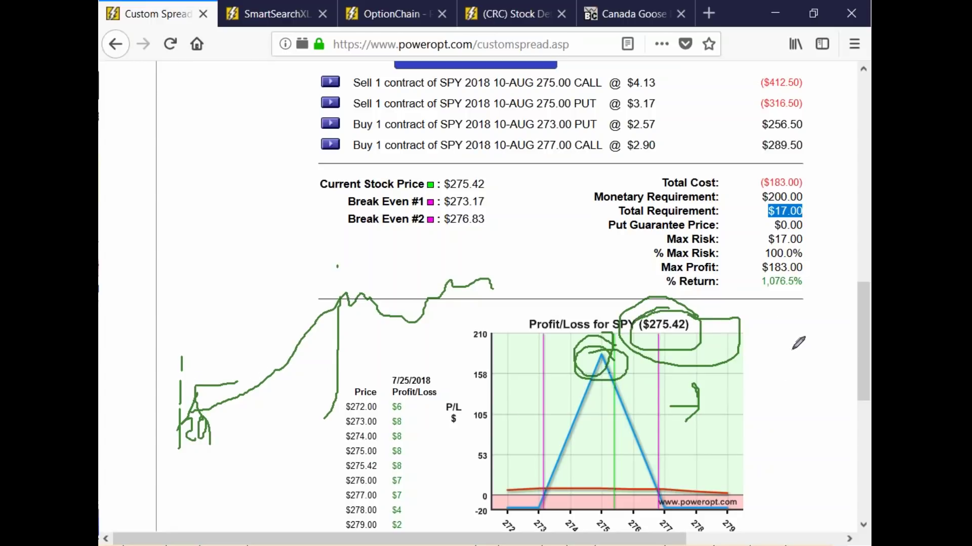
- Handwrite 270 and other price levels beside the chart, connect them with a line branching up and down, and underline the second number
{"action": "mouse_move", "coordinate": [761, 310]}
{"action": "left_mouse_down"}
{"action": "mouse_move", "coordinate": [780, 333]}
{"action": "mouse_move", "coordinate": [802, 307]}
{"action": "mouse_move", "coordinate": [794, 349]}
{"action": "mouse_move", "coordinate": [816, 331]}
{"action": "left_mouse_up"}
{"action": "mouse_move", "coordinate": [824, 315]}
{"action": "left_mouse_down"}
{"action": "mouse_move", "coordinate": [815, 348]}
{"action": "mouse_move", "coordinate": [829, 316]}
{"action": "left_mouse_up"}
{"action": "mouse_move", "coordinate": [764, 358]}
{"action": "left_mouse_down"}
{"action": "mouse_move", "coordinate": [791, 374]}
{"action": "mouse_move", "coordinate": [822, 374]}
{"action": "mouse_move", "coordinate": [826, 386]}
{"action": "mouse_move", "coordinate": [776, 430]}
{"action": "mouse_move", "coordinate": [708, 441]}
{"action": "left_mouse_up"}
{"action": "mouse_move", "coordinate": [787, 468]}
{"action": "left_mouse_down"}
{"action": "mouse_move", "coordinate": [805, 490]}
{"action": "mouse_move", "coordinate": [810, 468]}
{"action": "mouse_move", "coordinate": [812, 499]}
{"action": "mouse_move", "coordinate": [821, 488]}
{"action": "mouse_move", "coordinate": [813, 499]}
{"action": "mouse_move", "coordinate": [843, 464]}
{"action": "left_mouse_up"}
{"action": "mouse_move", "coordinate": [802, 505]}
{"action": "left_mouse_down"}
{"action": "mouse_move", "coordinate": [777, 517]}
{"action": "mouse_move", "coordinate": [791, 533]}
{"action": "mouse_move", "coordinate": [830, 532]}
{"action": "mouse_move", "coordinate": [851, 515]}
{"action": "left_mouse_up"}
{"action": "mouse_move", "coordinate": [775, 440]}
{"action": "left_mouse_down"}
{"action": "mouse_move", "coordinate": [812, 469]}
{"action": "mouse_move", "coordinate": [844, 466]}
{"action": "mouse_move", "coordinate": [823, 478]}
{"action": "left_mouse_up"}
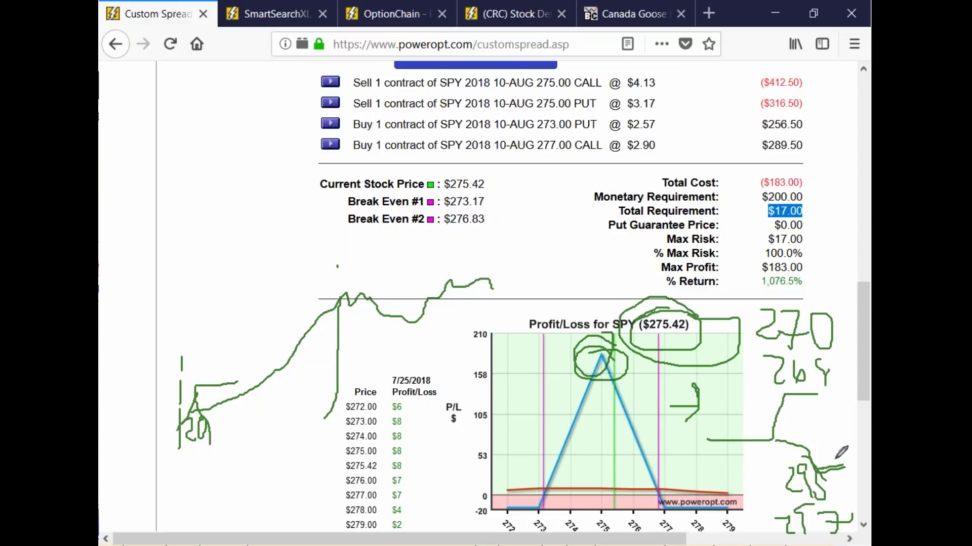
{"action": "left_click_drag", "start_coordinate": [772, 391], "coordinate": [819, 383]}
- Bracket and circle the two Break Even prices, and trace a dashed line up the rising slope to the circled peak
{"action": "mouse_move", "coordinate": [487, 188]}
{"action": "left_mouse_down"}
{"action": "mouse_move", "coordinate": [312, 223]}
{"action": "mouse_move", "coordinate": [525, 188]}
{"action": "mouse_move", "coordinate": [476, 193]}
{"action": "mouse_move", "coordinate": [489, 228]}
{"action": "mouse_move", "coordinate": [498, 207]}
{"action": "mouse_move", "coordinate": [490, 223]}
{"action": "left_mouse_up"}
{"action": "left_click_drag", "start_coordinate": [502, 202], "coordinate": [503, 216]}
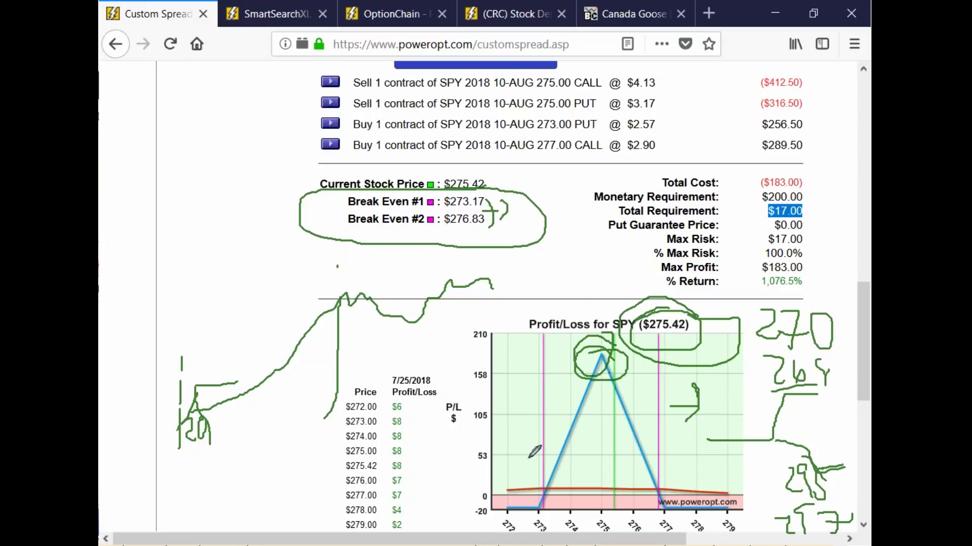
{"action": "mouse_move", "coordinate": [553, 473]}
{"action": "left_mouse_down"}
{"action": "mouse_move", "coordinate": [587, 430]}
{"action": "mouse_move", "coordinate": [596, 395]}
{"action": "left_mouse_up"}
{"action": "left_click_drag", "start_coordinate": [593, 360], "coordinate": [590, 348]}
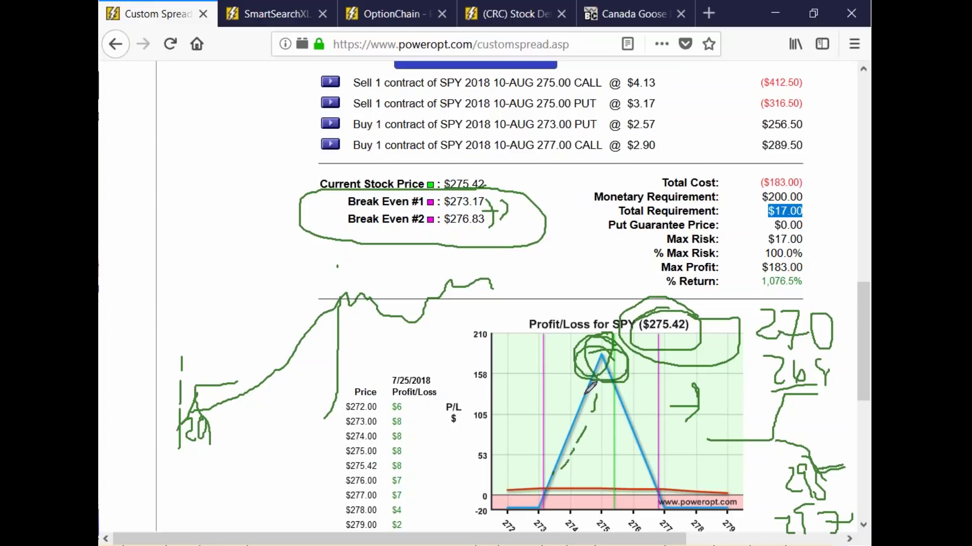
- Handwrite 165/17 with 60 above it, and draw arrows from it to Total Requirement and toward it from the price curve
{"action": "left_click_drag", "start_coordinate": [588, 242], "coordinate": [579, 276]}
{"action": "mouse_move", "coordinate": [603, 243]}
{"action": "left_mouse_down"}
{"action": "mouse_move", "coordinate": [596, 273]}
{"action": "mouse_move", "coordinate": [604, 268]}
{"action": "left_mouse_up"}
{"action": "mouse_move", "coordinate": [620, 243]}
{"action": "left_mouse_down"}
{"action": "mouse_move", "coordinate": [613, 258]}
{"action": "mouse_move", "coordinate": [630, 279]}
{"action": "left_mouse_up"}
{"action": "mouse_move", "coordinate": [744, 205]}
{"action": "left_mouse_down"}
{"action": "mouse_move", "coordinate": [756, 209]}
{"action": "mouse_move", "coordinate": [652, 239]}
{"action": "mouse_move", "coordinate": [634, 299]}
{"action": "mouse_move", "coordinate": [647, 300]}
{"action": "mouse_move", "coordinate": [678, 260]}
{"action": "mouse_move", "coordinate": [667, 297]}
{"action": "left_mouse_up"}
{"action": "mouse_move", "coordinate": [573, 202]}
{"action": "left_mouse_down"}
{"action": "mouse_move", "coordinate": [559, 227]}
{"action": "mouse_move", "coordinate": [565, 217]}
{"action": "left_mouse_up"}
{"action": "left_click_drag", "start_coordinate": [572, 216], "coordinate": [580, 216]}
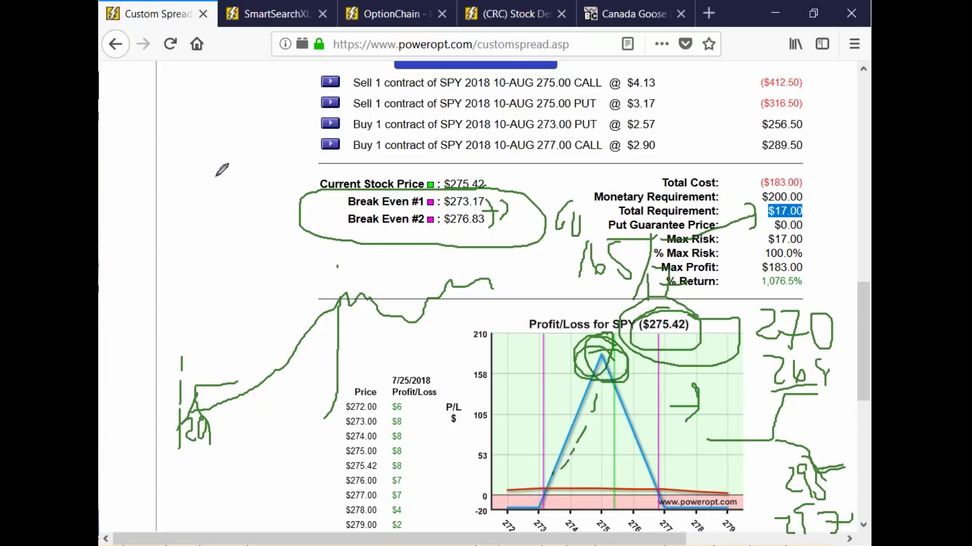
{"action": "left_click_drag", "start_coordinate": [505, 269], "coordinate": [566, 266]}
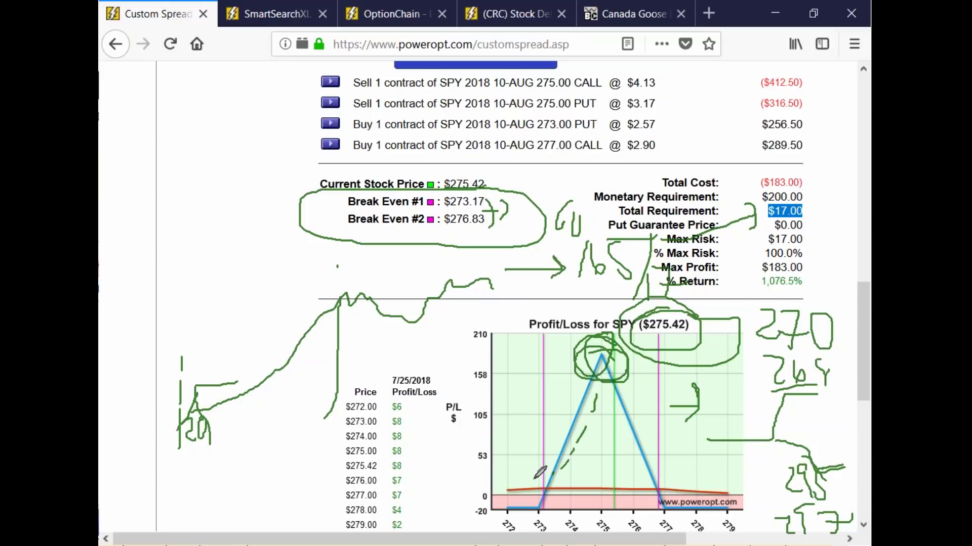
- Box small sections low on both slopes, mark the tip of the peak and circle the low-profit zone between the break-evens
{"action": "left_click_drag", "start_coordinate": [552, 475], "coordinate": [548, 487]}
{"action": "left_click_drag", "start_coordinate": [561, 451], "coordinate": [560, 458]}
{"action": "left_click_drag", "start_coordinate": [654, 463], "coordinate": [651, 482]}
{"action": "left_click_drag", "start_coordinate": [638, 442], "coordinate": [643, 458]}
{"action": "left_click_drag", "start_coordinate": [601, 355], "coordinate": [598, 365]}
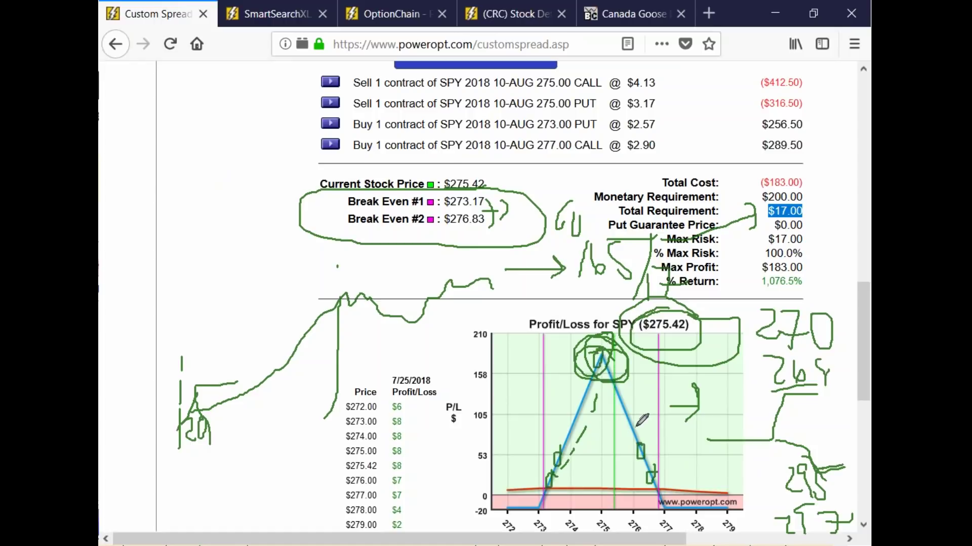
{"action": "mouse_move", "coordinate": [650, 436]}
{"action": "left_mouse_down"}
{"action": "mouse_move", "coordinate": [527, 452]}
{"action": "mouse_move", "coordinate": [681, 484]}
{"action": "mouse_move", "coordinate": [637, 434]}
{"action": "left_mouse_up"}
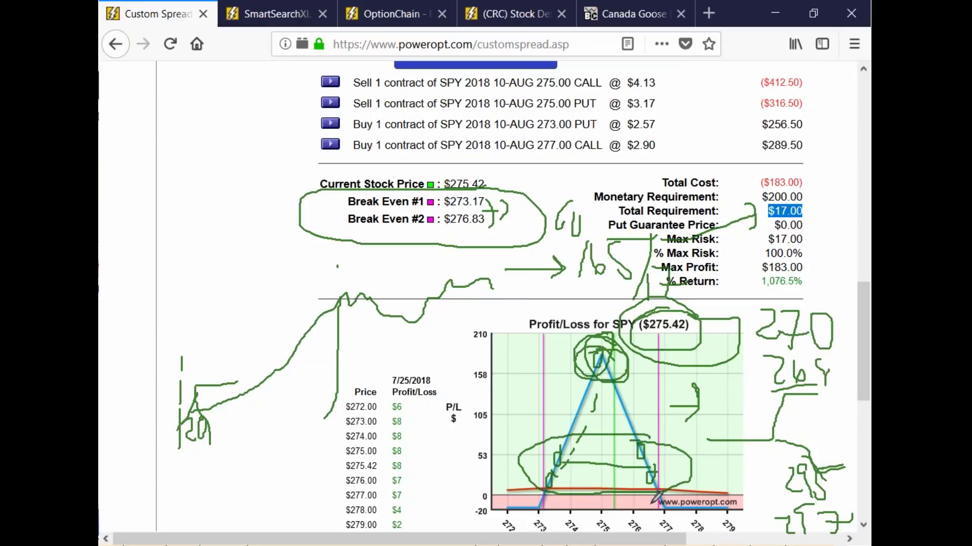
- Mark the 279 end of the chart, handwrite 45/17 above the price curve and box the handwritten 60
{"action": "left_click_drag", "start_coordinate": [735, 487], "coordinate": [750, 530]}
{"action": "mouse_move", "coordinate": [226, 227]}
{"action": "left_mouse_down"}
{"action": "mouse_move", "coordinate": [229, 267]}
{"action": "mouse_move", "coordinate": [243, 259]}
{"action": "mouse_move", "coordinate": [248, 292]}
{"action": "left_mouse_up"}
{"action": "mouse_move", "coordinate": [276, 251]}
{"action": "left_mouse_down"}
{"action": "mouse_move", "coordinate": [276, 274]}
{"action": "mouse_move", "coordinate": [306, 276]}
{"action": "left_mouse_up"}
{"action": "left_click_drag", "start_coordinate": [295, 264], "coordinate": [324, 263]}
{"action": "left_click_drag", "start_coordinate": [259, 266], "coordinate": [305, 251]}
{"action": "left_click_drag", "start_coordinate": [568, 215], "coordinate": [578, 235]}
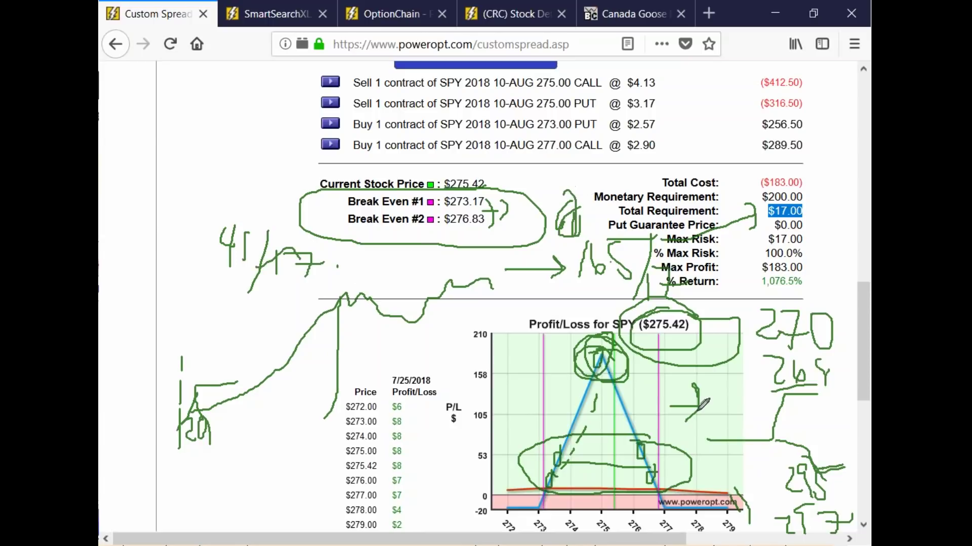
- Circle the Break Even values, sketch a second profit peak around 278 linked to the SPY price, and erase all the ink
{"action": "mouse_move", "coordinate": [447, 222]}
{"action": "left_mouse_down"}
{"action": "mouse_move", "coordinate": [499, 188]}
{"action": "mouse_move", "coordinate": [445, 230]}
{"action": "mouse_move", "coordinate": [480, 234]}
{"action": "left_mouse_up"}
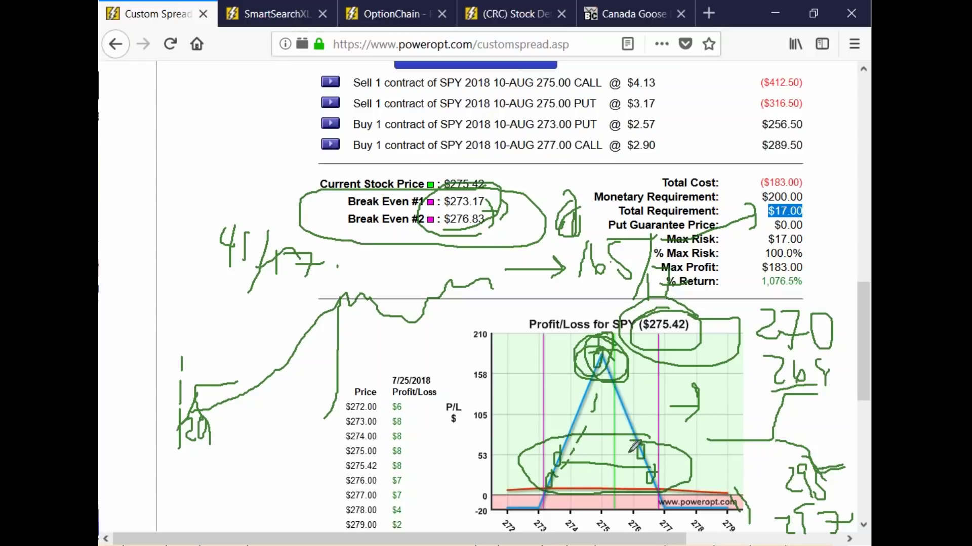
{"action": "mouse_move", "coordinate": [575, 501]}
{"action": "left_mouse_down"}
{"action": "mouse_move", "coordinate": [637, 498]}
{"action": "mouse_move", "coordinate": [657, 487]}
{"action": "mouse_move", "coordinate": [677, 400]}
{"action": "mouse_move", "coordinate": [704, 348]}
{"action": "mouse_move", "coordinate": [761, 506]}
{"action": "mouse_move", "coordinate": [855, 509]}
{"action": "left_mouse_up"}
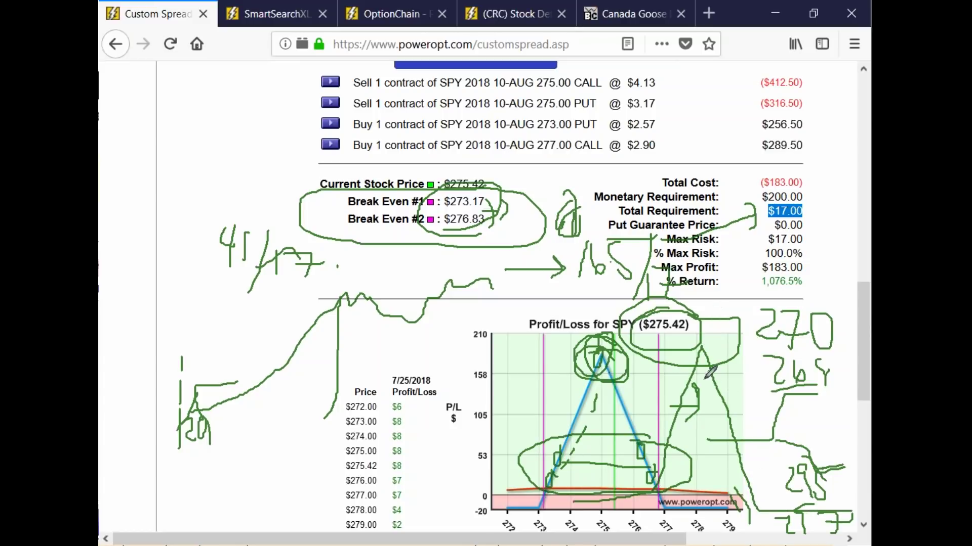
{"action": "mouse_move", "coordinate": [620, 359]}
{"action": "left_mouse_down"}
{"action": "mouse_move", "coordinate": [706, 312]}
{"action": "mouse_move", "coordinate": [699, 370]}
{"action": "left_mouse_up"}
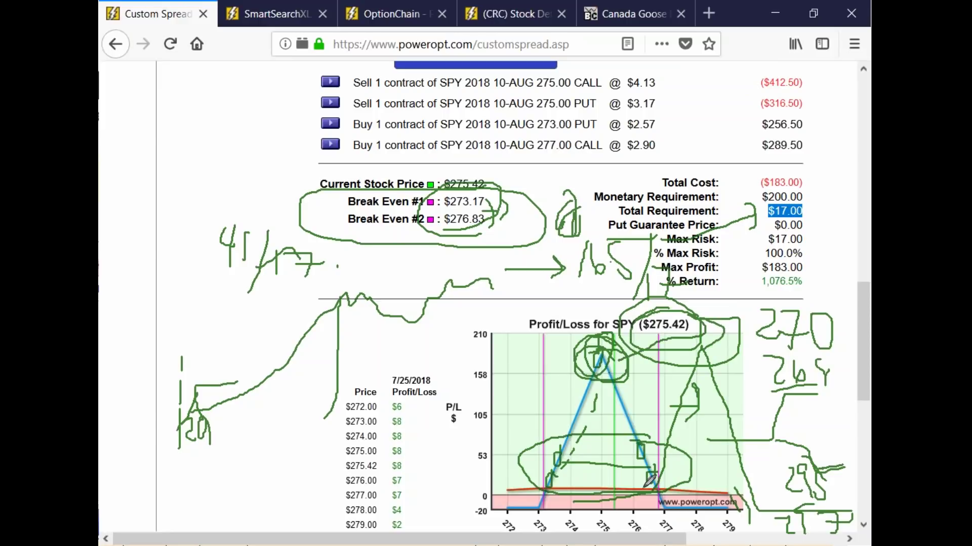
{"action": "key", "text": "e"}
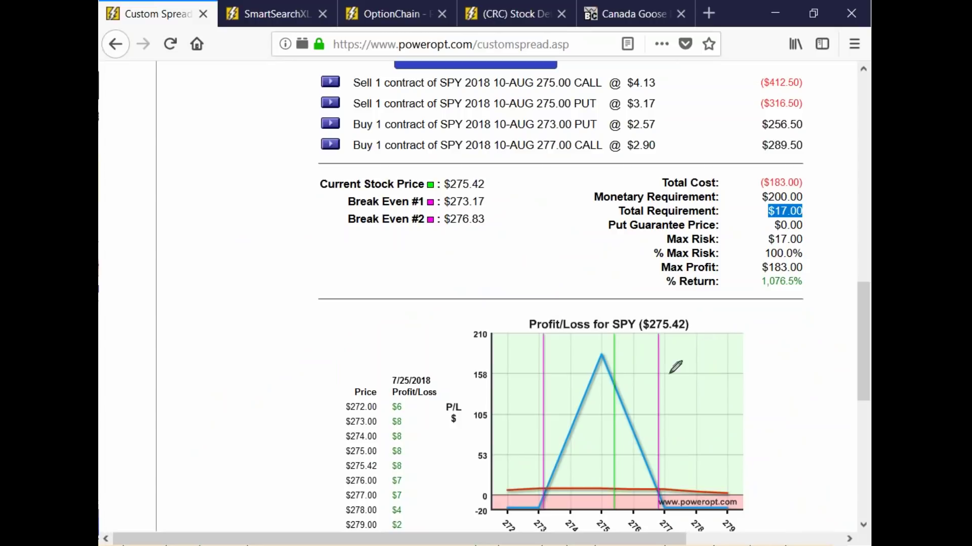
- Circle the profit peak and a spot near 278 on the chart, and clear the ink to leave drawing mode
{"action": "mouse_move", "coordinate": [601, 348]}
{"action": "left_mouse_down"}
{"action": "mouse_move", "coordinate": [619, 383]}
{"action": "mouse_move", "coordinate": [592, 341]}
{"action": "mouse_move", "coordinate": [610, 334]}
{"action": "mouse_move", "coordinate": [597, 336]}
{"action": "mouse_move", "coordinate": [596, 371]}
{"action": "left_mouse_up"}
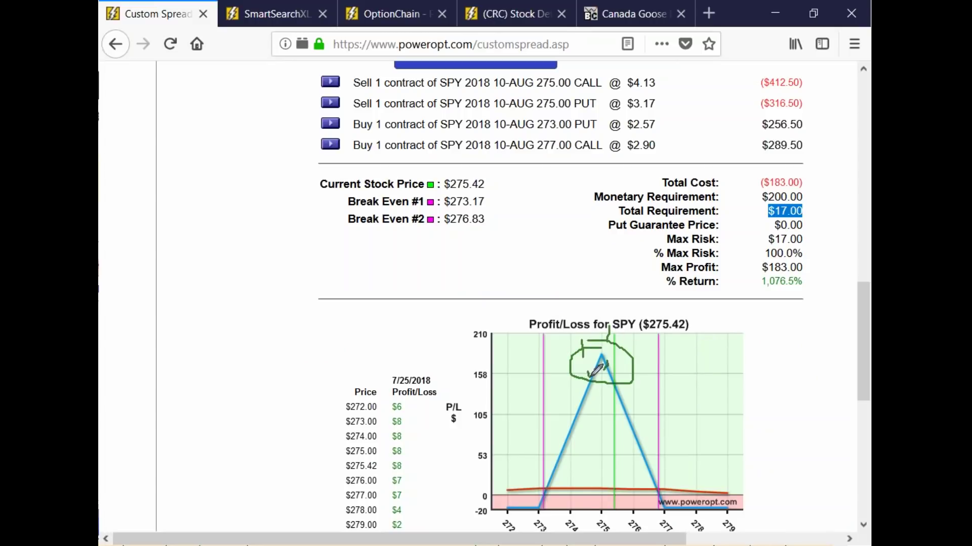
{"action": "mouse_move", "coordinate": [700, 348]}
{"action": "left_mouse_down"}
{"action": "mouse_move", "coordinate": [714, 387]}
{"action": "mouse_move", "coordinate": [701, 348]}
{"action": "left_mouse_up"}
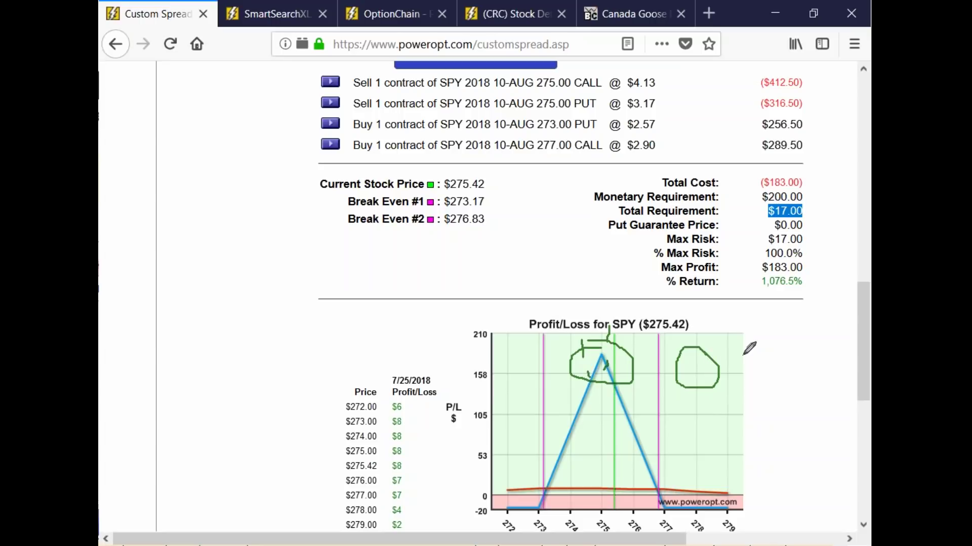
{"action": "key", "text": "Escape"}
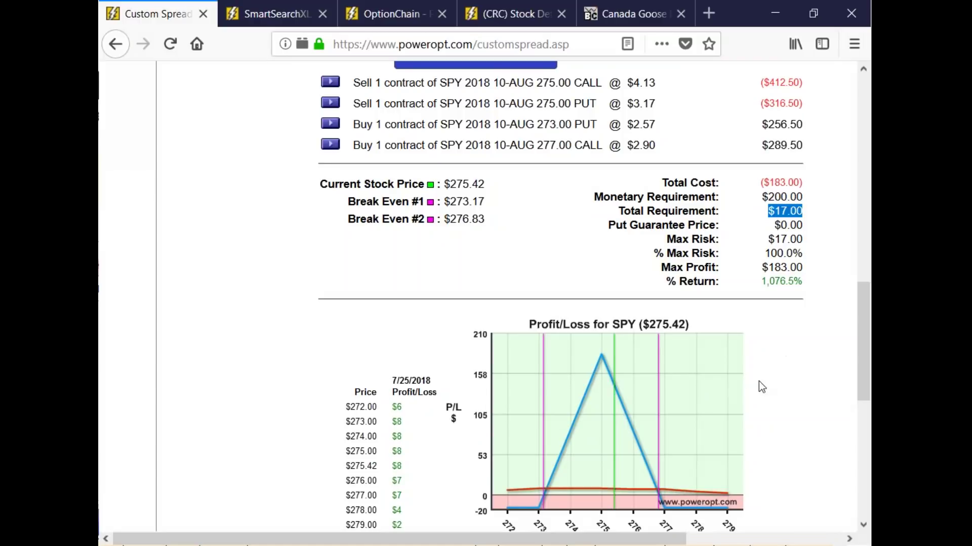
- Open the Covered Call search and look through the Weekly Picks of the Day results, description and filter settings
{"action": "scroll", "coordinate": [499, 295], "scroll_direction": "up", "scroll_amount": 10}
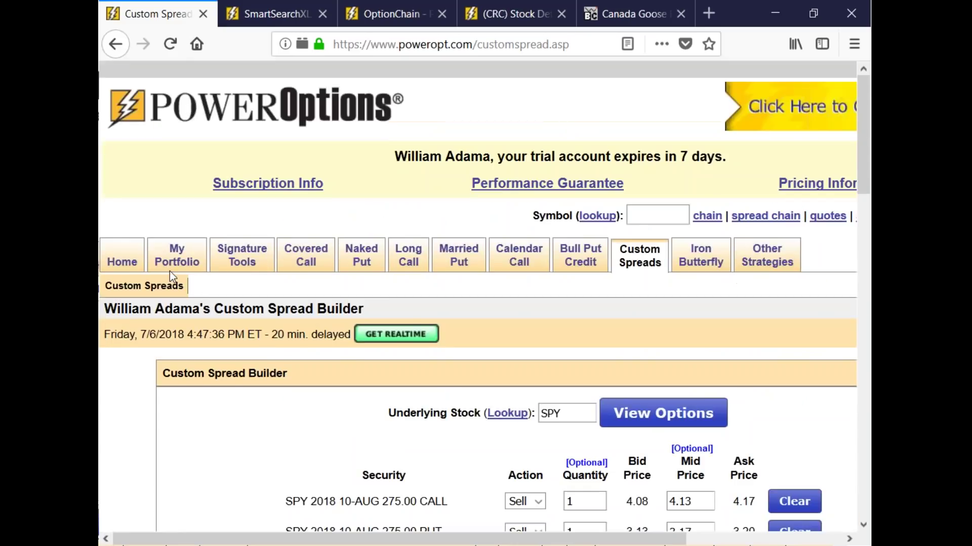
{"action": "mouse_move", "coordinate": [313, 261]}
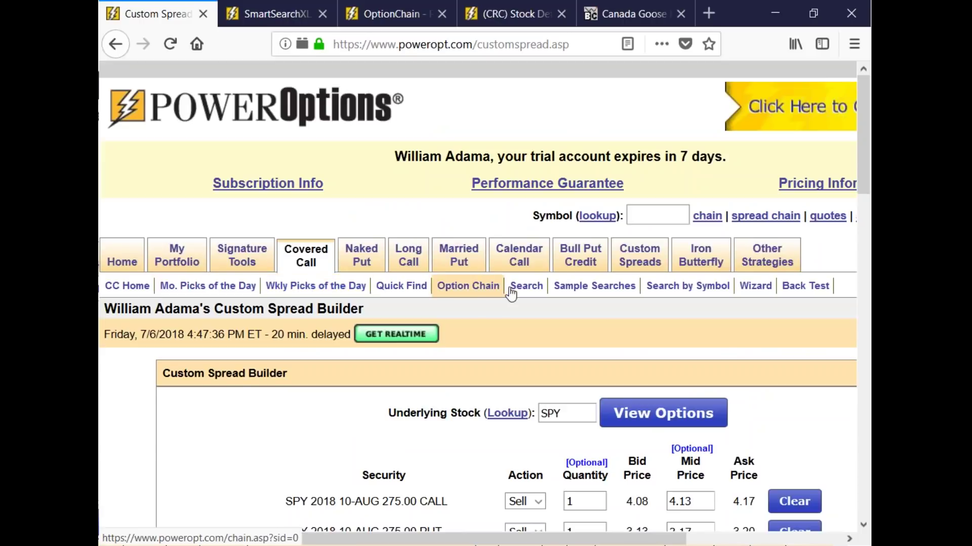
{"action": "left_click", "coordinate": [514, 292]}
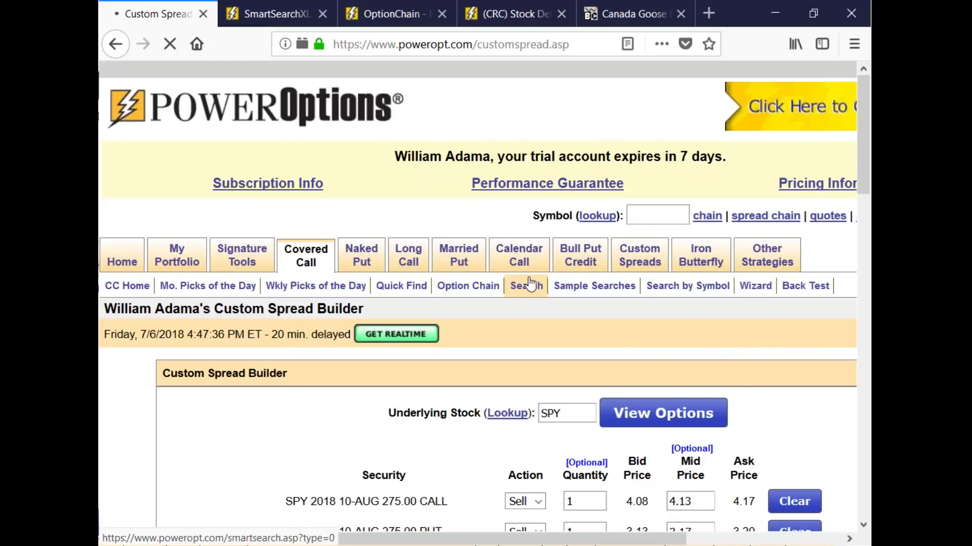
{"action": "scroll", "coordinate": [525, 299], "scroll_direction": "down", "scroll_amount": 5}
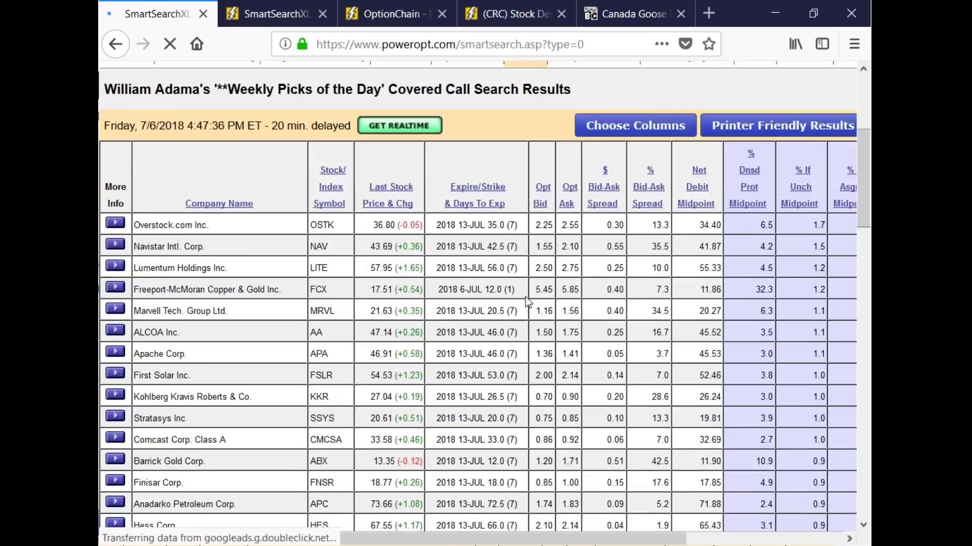
{"action": "scroll", "coordinate": [526, 297], "scroll_direction": "down", "scroll_amount": 10}
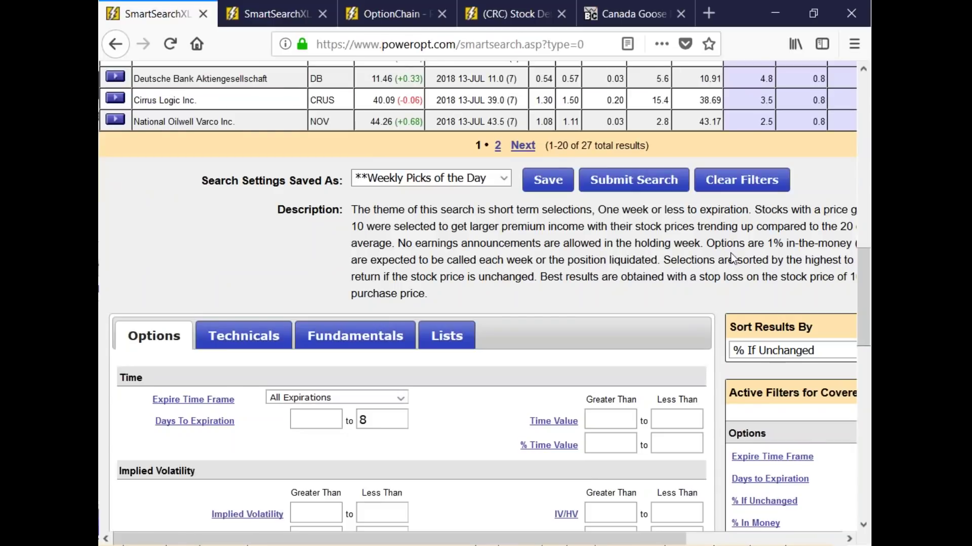
{"action": "scroll", "coordinate": [726, 256], "scroll_direction": "up", "scroll_amount": 15}
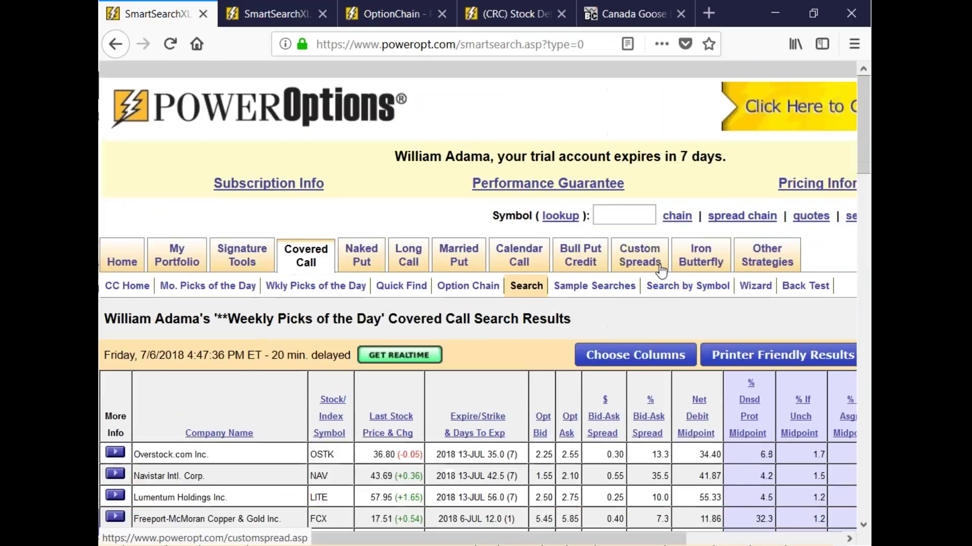
- Open the SmartHistoryXL back testing tool for covered calls and view its strategy, date and saved search settings
{"action": "left_click", "coordinate": [805, 286]}
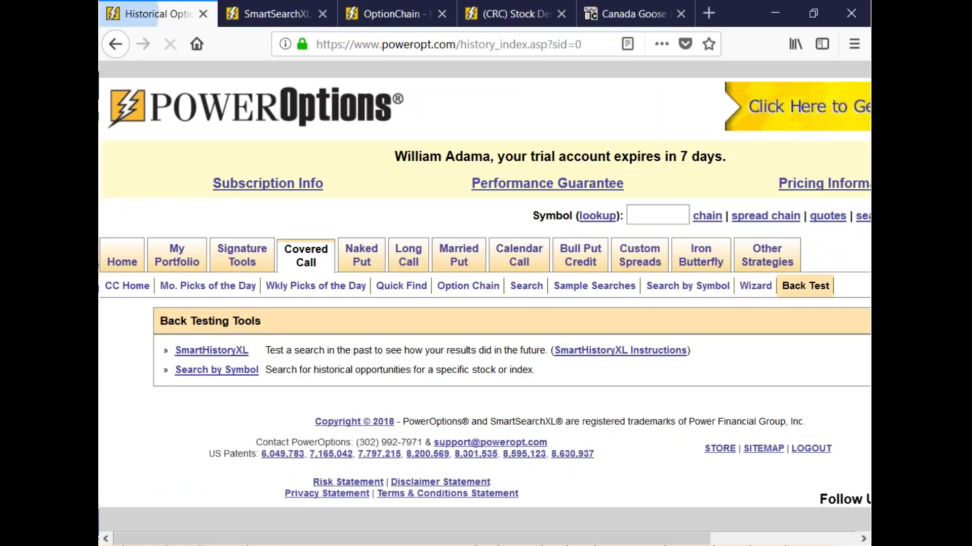
{"action": "left_click", "coordinate": [195, 352]}
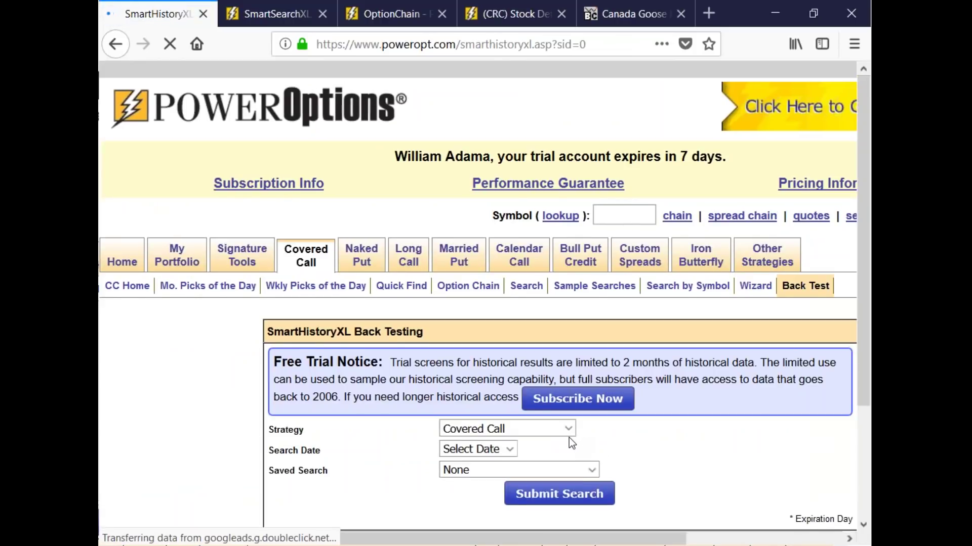
{"action": "scroll", "coordinate": [568, 438], "scroll_direction": "down", "scroll_amount": 5}
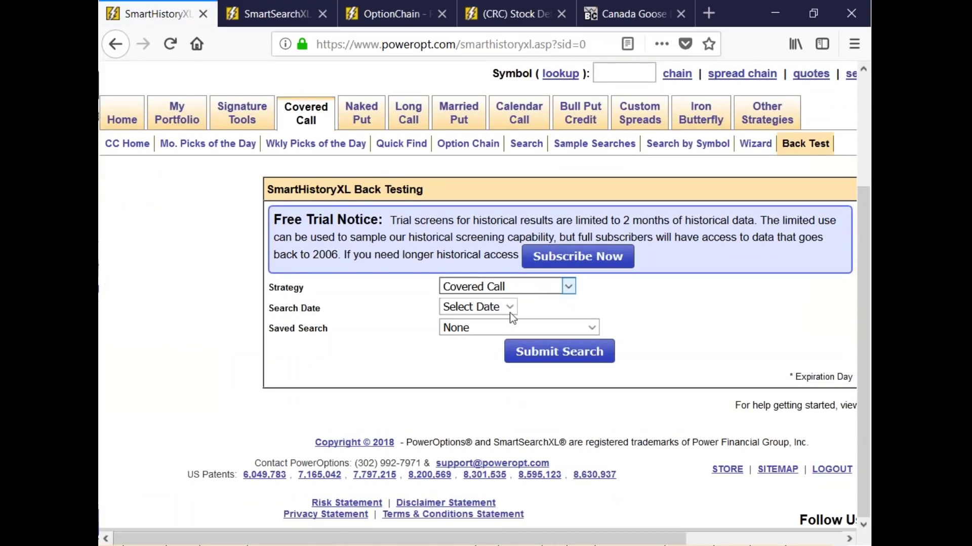
- Run a covered call back test for July 5, 2018 using the saved search **ATM - Initial Values
{"action": "left_click", "coordinate": [498, 306]}
{"action": "left_click", "coordinate": [481, 346]}
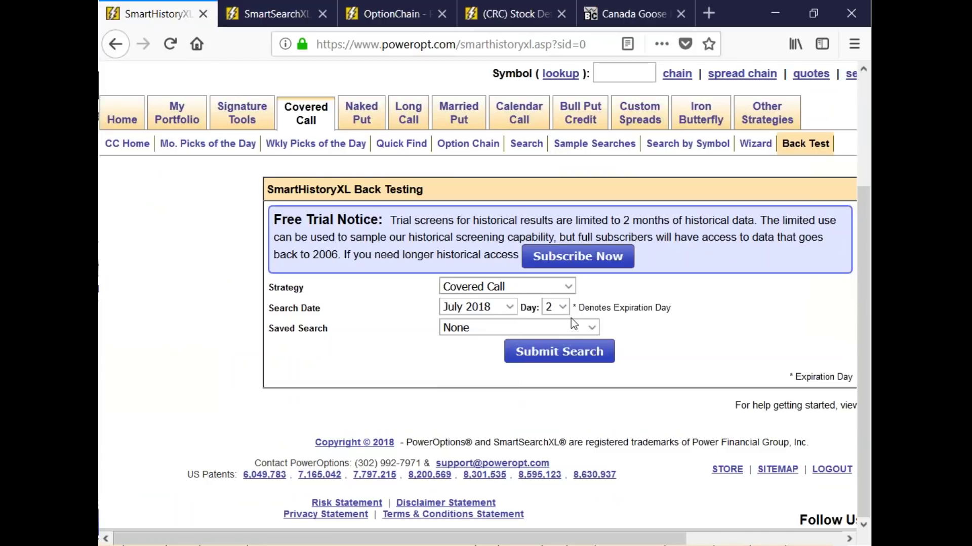
{"action": "left_click", "coordinate": [562, 307]}
{"action": "left_click", "coordinate": [566, 368]}
{"action": "left_click", "coordinate": [514, 328]}
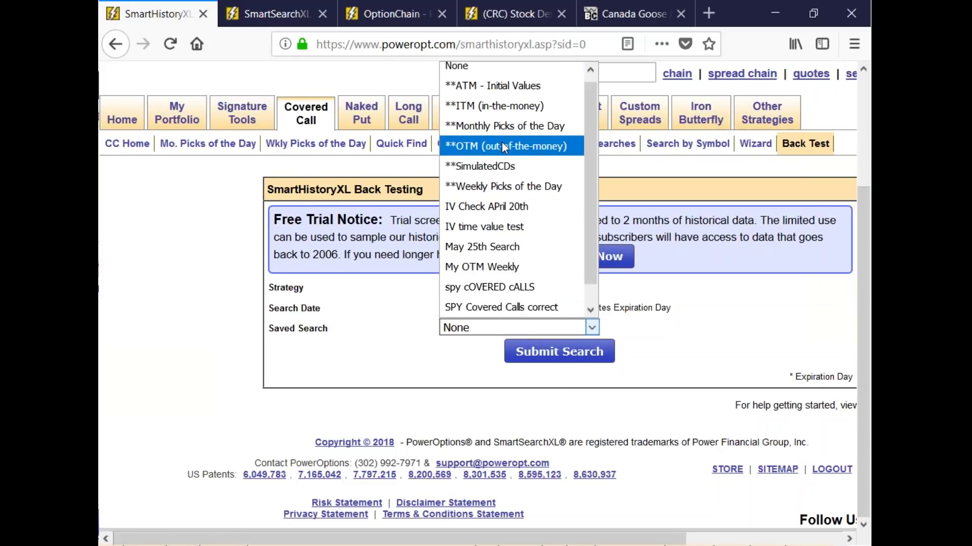
{"action": "left_click", "coordinate": [496, 86]}
{"action": "left_click", "coordinate": [559, 351]}
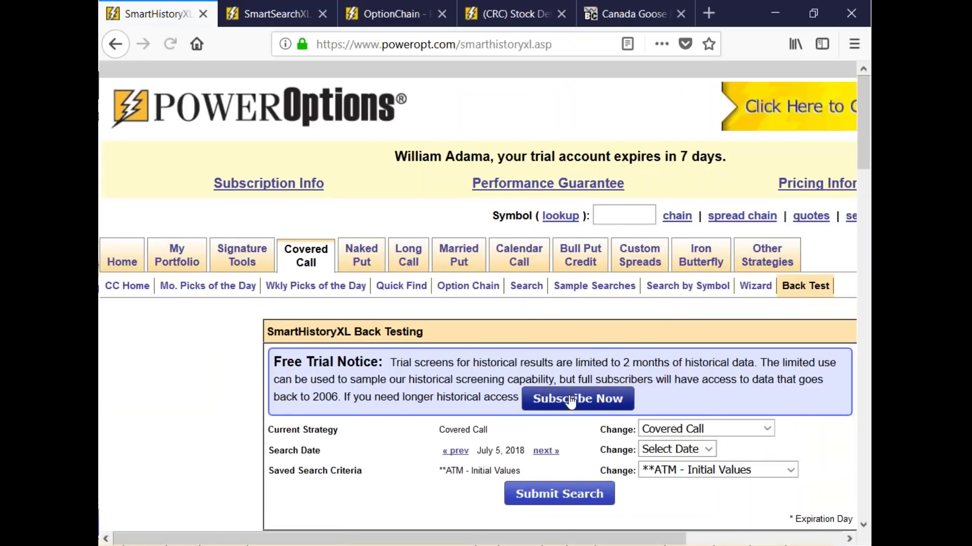
- Look over the back test results and search description, and clear all filters from the covered call search settings
{"action": "scroll", "coordinate": [570, 402], "scroll_direction": "down", "scroll_amount": 10}
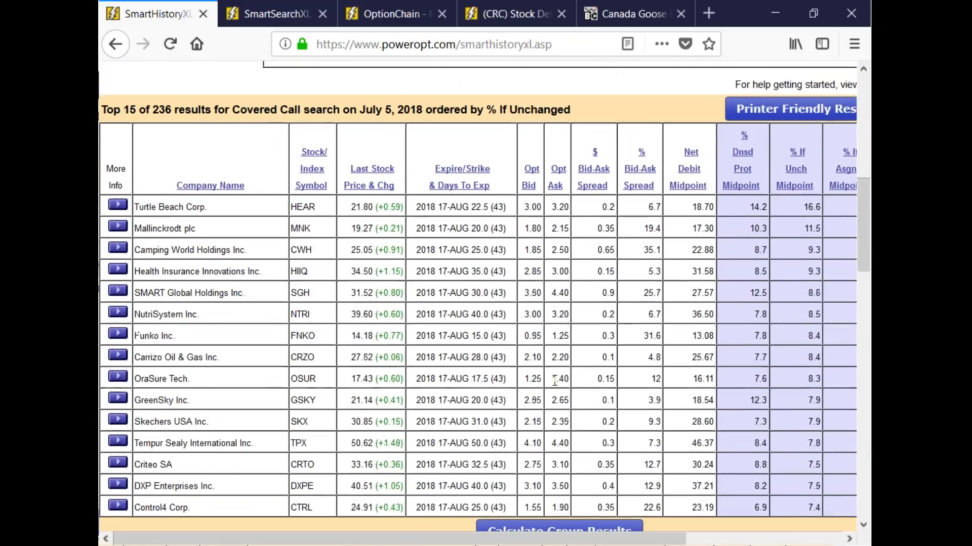
{"action": "scroll", "coordinate": [554, 381], "scroll_direction": "down", "scroll_amount": 5}
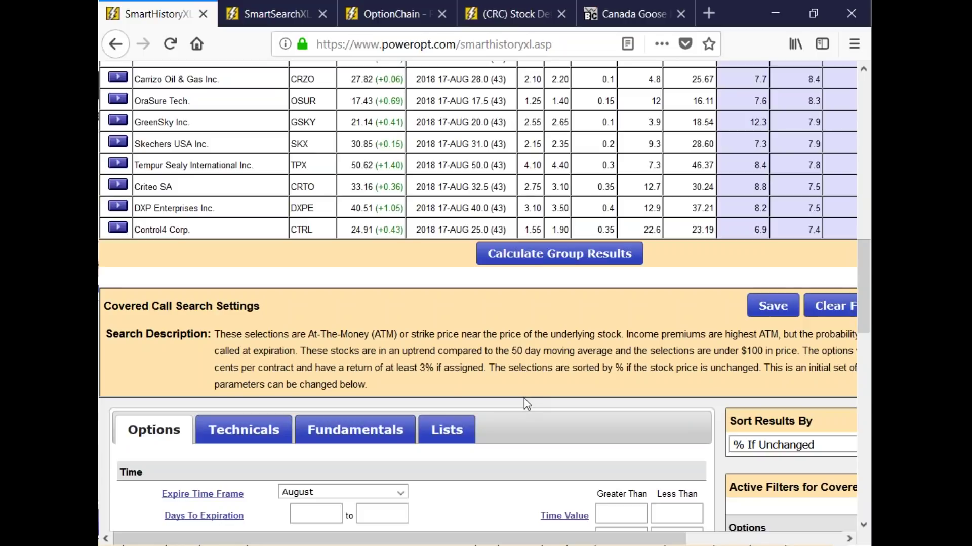
{"action": "scroll", "coordinate": [521, 405], "scroll_direction": "down", "scroll_amount": 3}
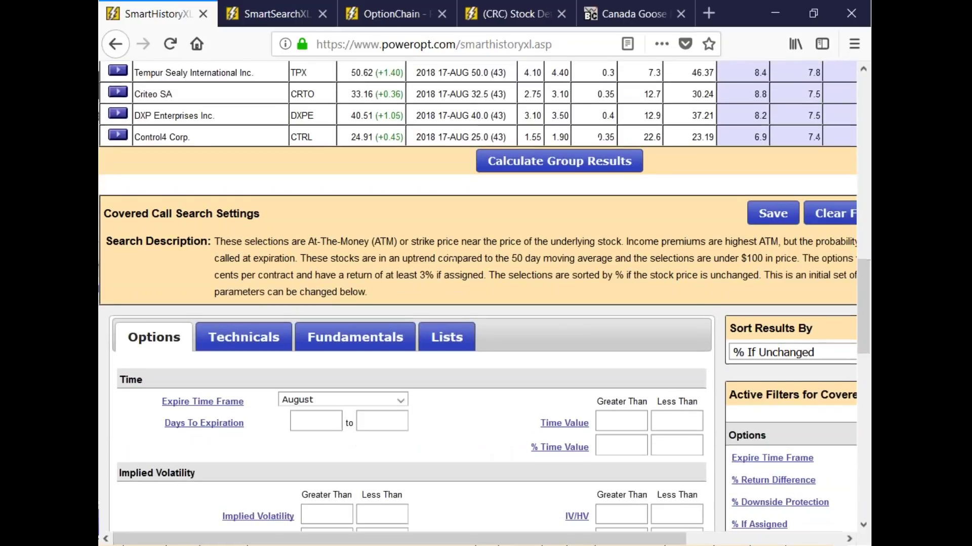
{"action": "left_click_drag", "start_coordinate": [532, 540], "coordinate": [694, 259]}
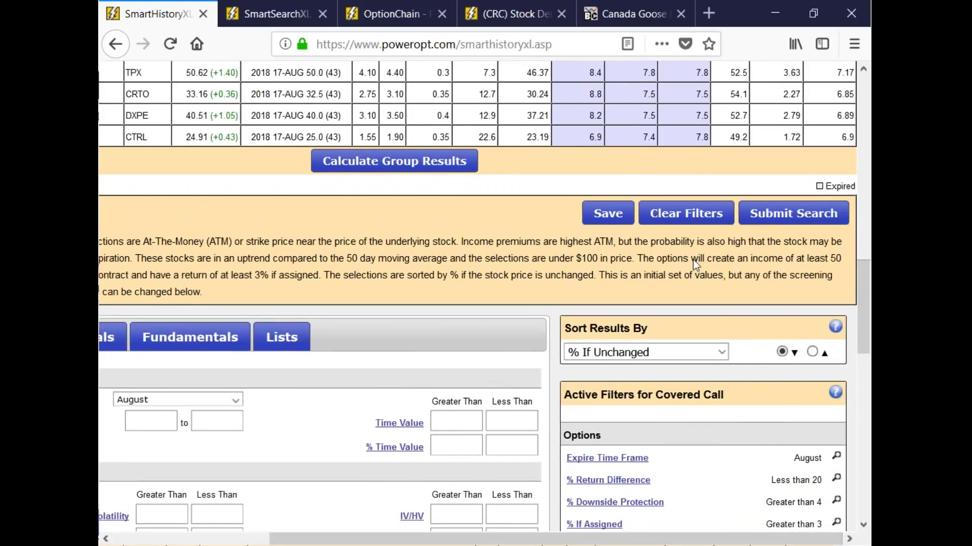
{"action": "left_click", "coordinate": [686, 213]}
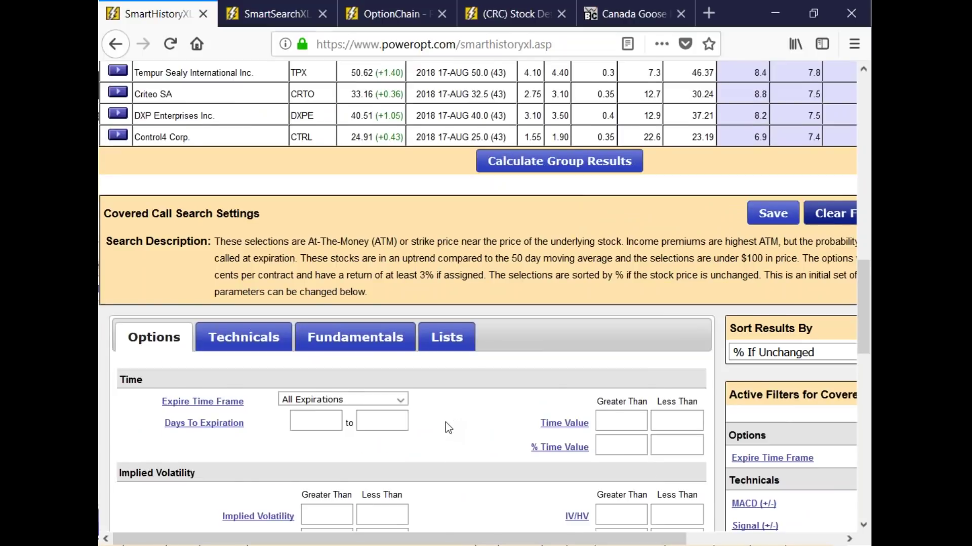
- Limit the search's Days To Expiration to a range of 0 to 3
{"action": "scroll", "coordinate": [445, 422], "scroll_direction": "down", "scroll_amount": 2}
{"action": "left_click", "coordinate": [323, 328]}
{"action": "type", "text": "0"}
{"action": "key", "text": "Tab"}
{"action": "type", "text": "3"}
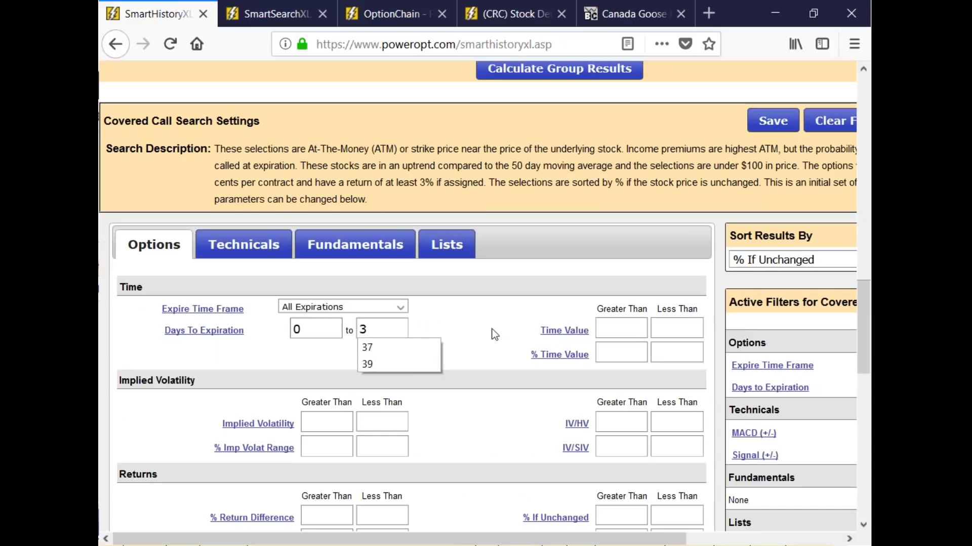
- Filter the returns for % If Assigned greater than .3 and % Downside Protection greater than .2
{"action": "scroll", "coordinate": [501, 352], "scroll_direction": "down", "scroll_amount": 2}
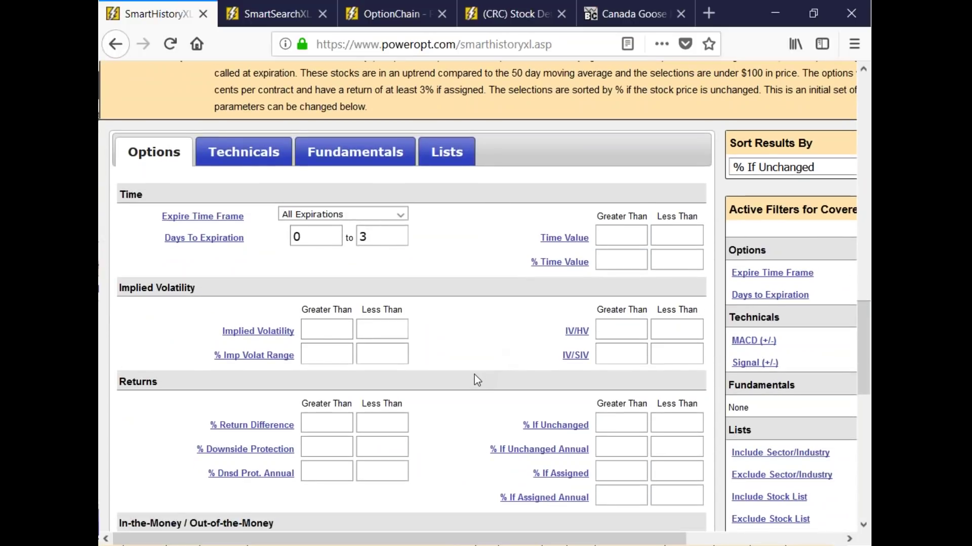
{"action": "scroll", "coordinate": [472, 374], "scroll_direction": "down", "scroll_amount": 2}
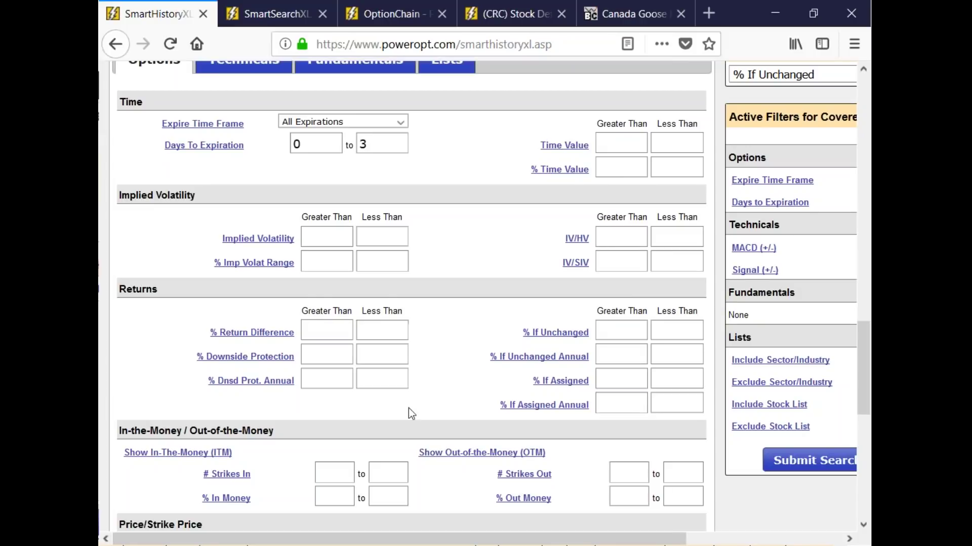
{"action": "left_click", "coordinate": [622, 381]}
{"action": "type", "text": "."}
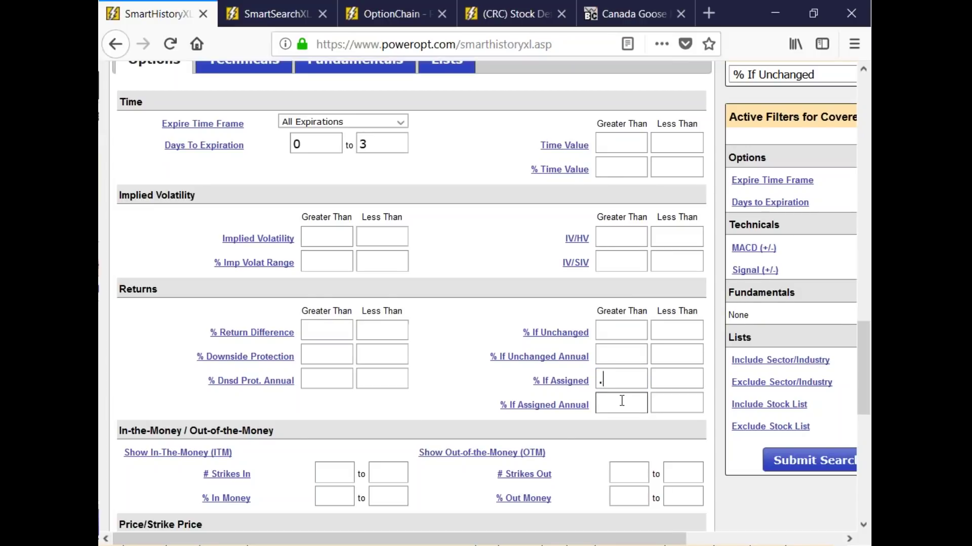
{"action": "type", "text": "3"}
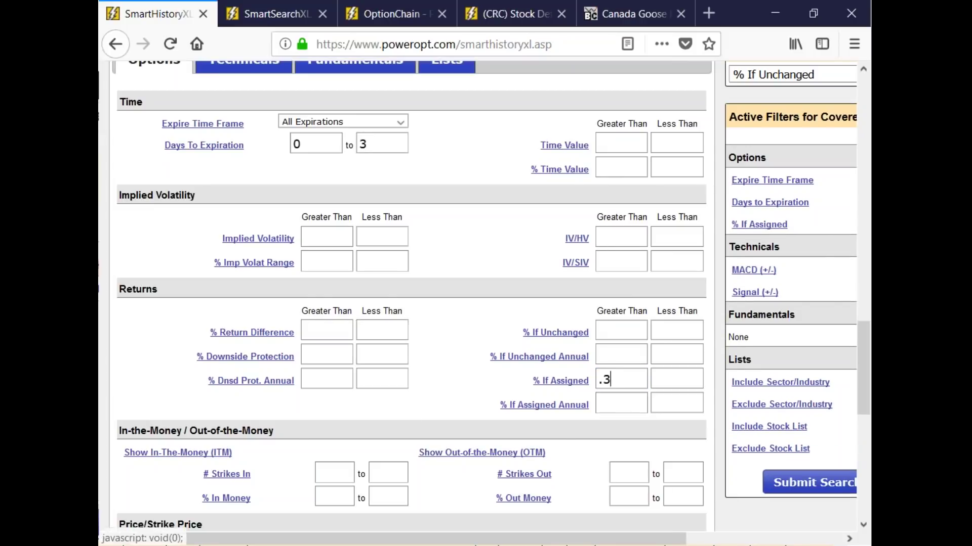
{"action": "left_click", "coordinate": [315, 354]}
{"action": "type", "text": "."}
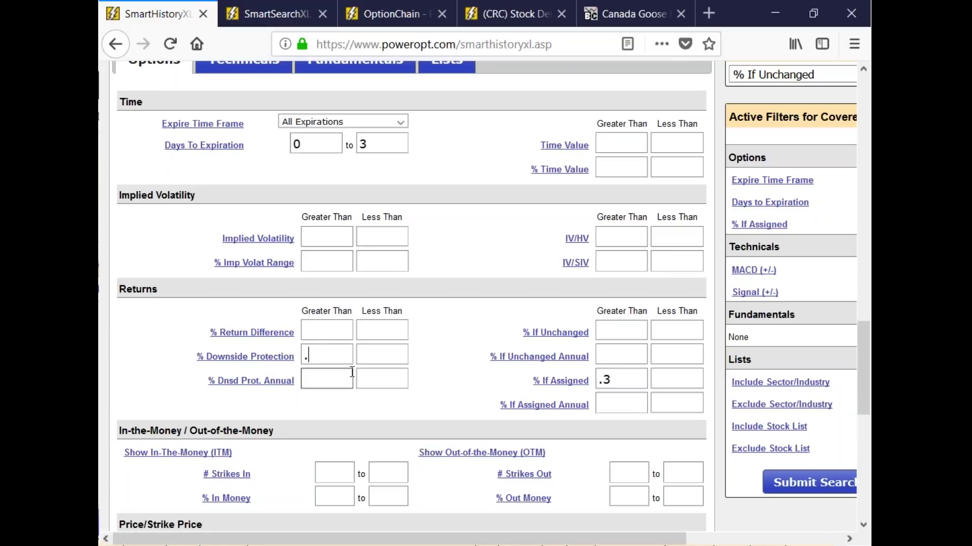
{"action": "type", "text": "2"}
- Require an Option Bid Price greater than .25
{"action": "scroll", "coordinate": [352, 374], "scroll_direction": "down", "scroll_amount": 2}
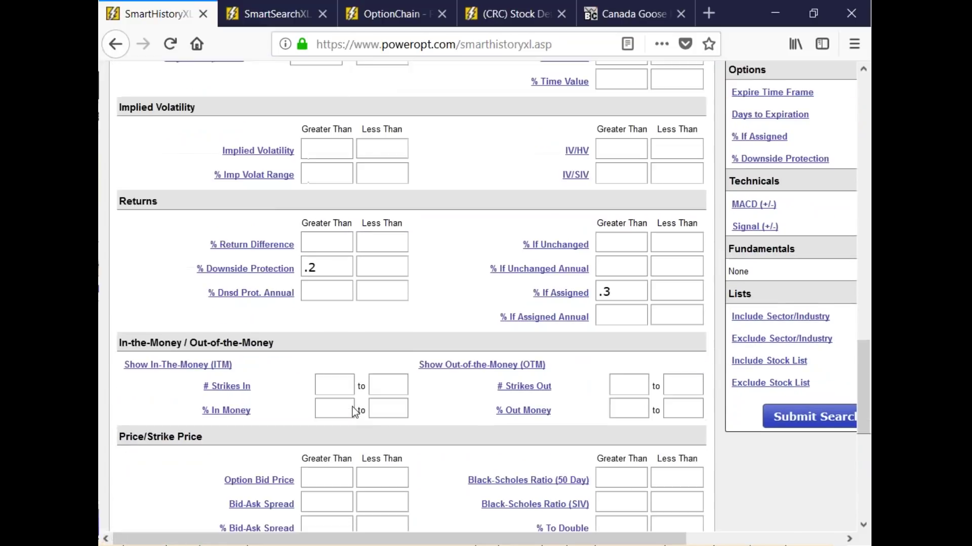
{"action": "scroll", "coordinate": [352, 407], "scroll_direction": "down", "scroll_amount": 1}
{"action": "left_click", "coordinate": [337, 385]}
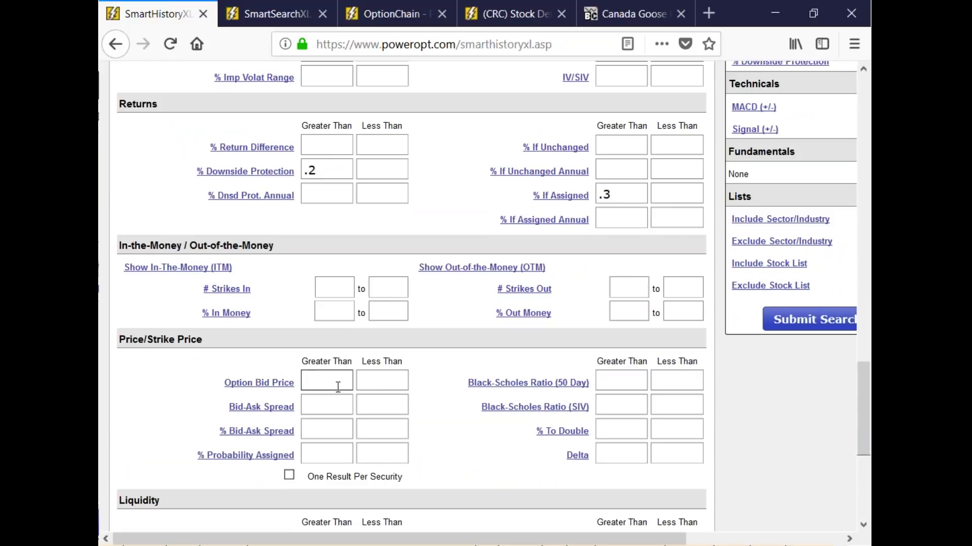
{"action": "type", "text": ".25"}
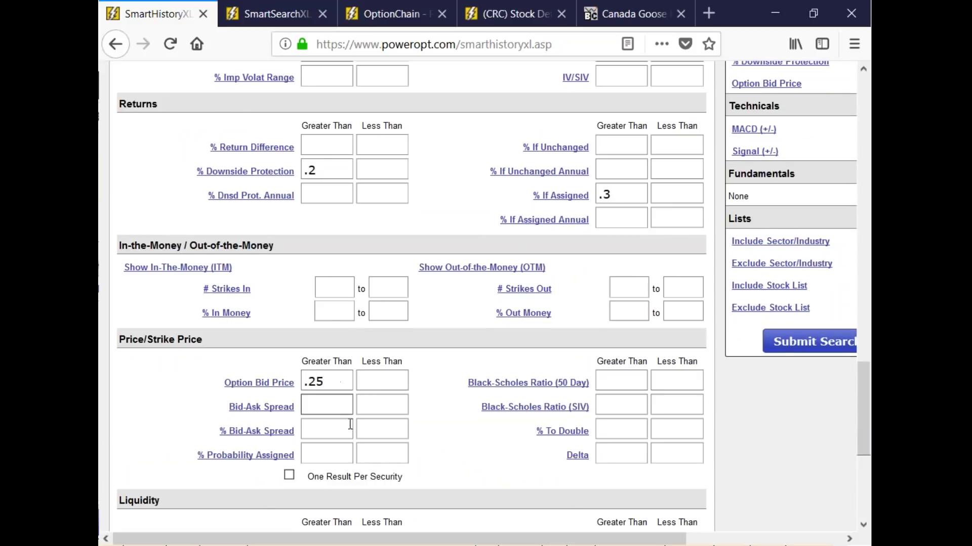
- Set the liquidity filters to Open Interest greater than 10 and Option Volume Today greater than 0
{"action": "scroll", "coordinate": [343, 445], "scroll_direction": "down", "scroll_amount": 1}
{"action": "scroll", "coordinate": [343, 445], "scroll_direction": "down", "scroll_amount": 3}
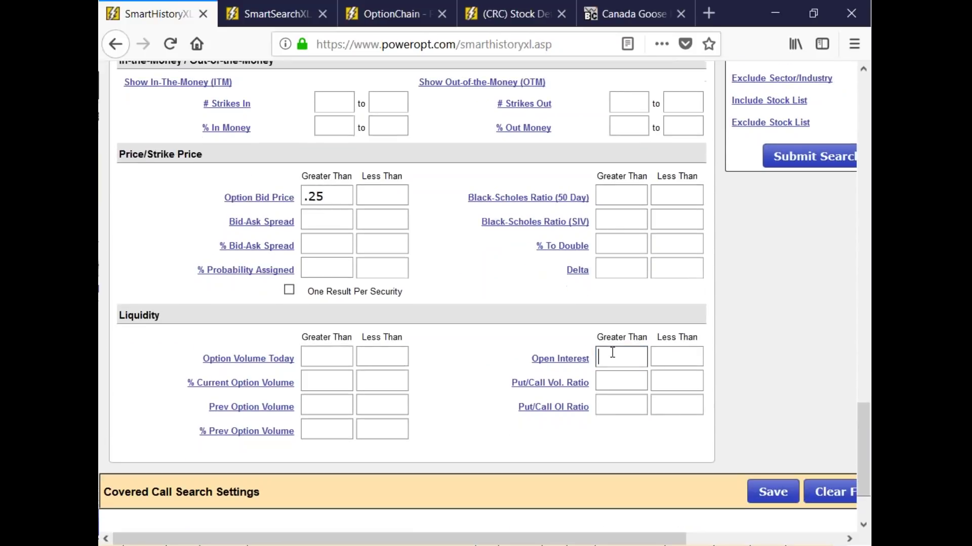
{"action": "left_click", "coordinate": [608, 357]}
{"action": "type", "text": "10"}
{"action": "left_click", "coordinate": [315, 358]}
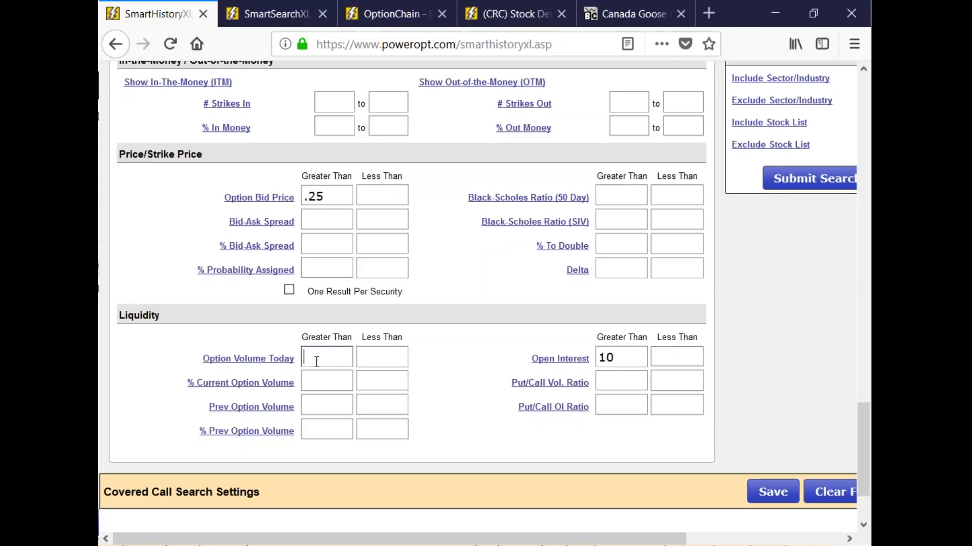
{"action": "type", "text": "0"}
- Add a fundamental filter for Stock Price less than 150
{"action": "scroll", "coordinate": [427, 377], "scroll_direction": "up", "scroll_amount": 4}
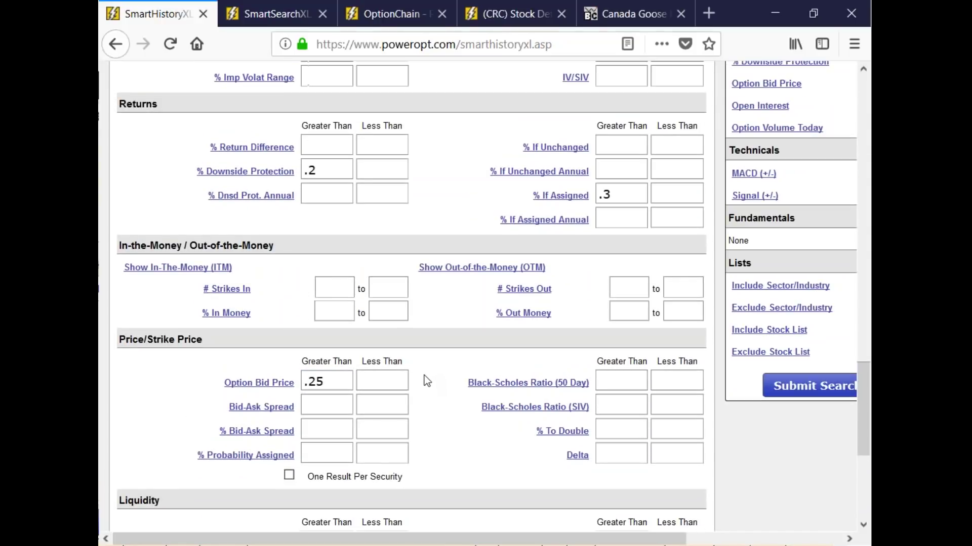
{"action": "scroll", "coordinate": [423, 376], "scroll_direction": "up", "scroll_amount": 4}
{"action": "scroll", "coordinate": [423, 377], "scroll_direction": "up", "scroll_amount": 4}
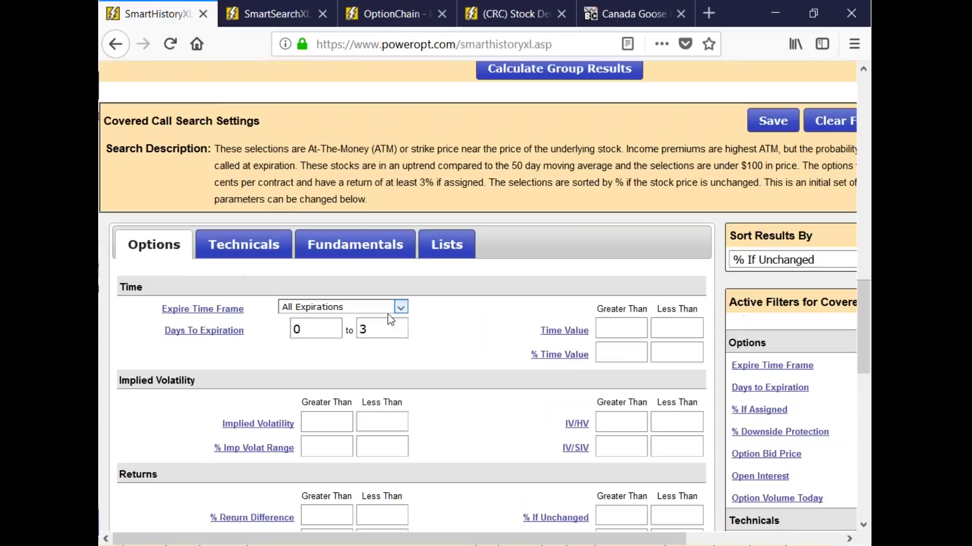
{"action": "scroll", "coordinate": [526, 377], "scroll_direction": "down", "scroll_amount": 2}
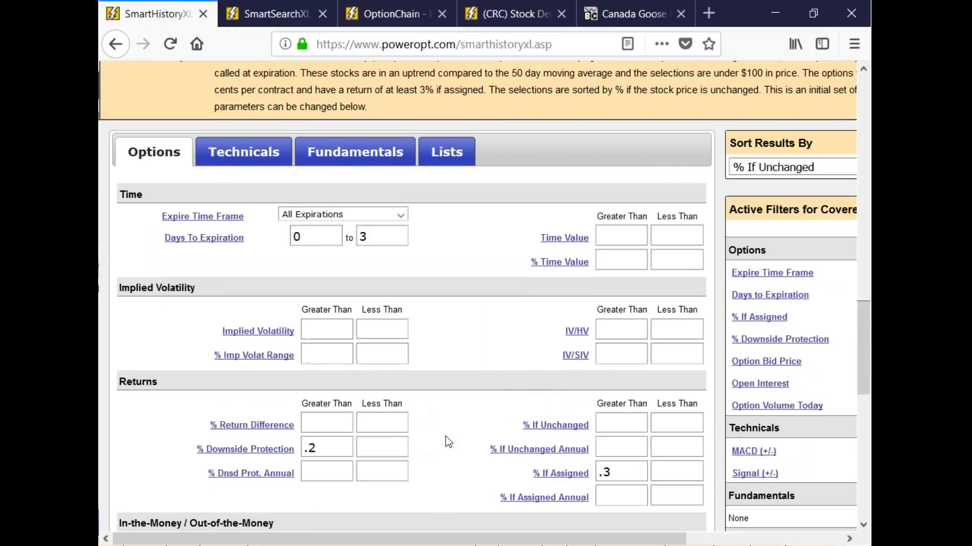
{"action": "left_click", "coordinate": [371, 167]}
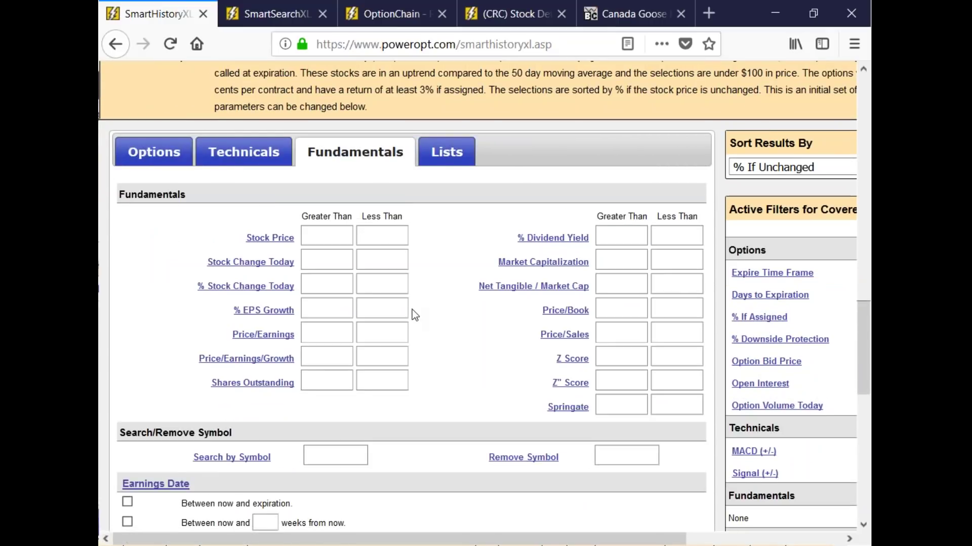
{"action": "left_click", "coordinate": [387, 235]}
{"action": "type", "text": "150"}
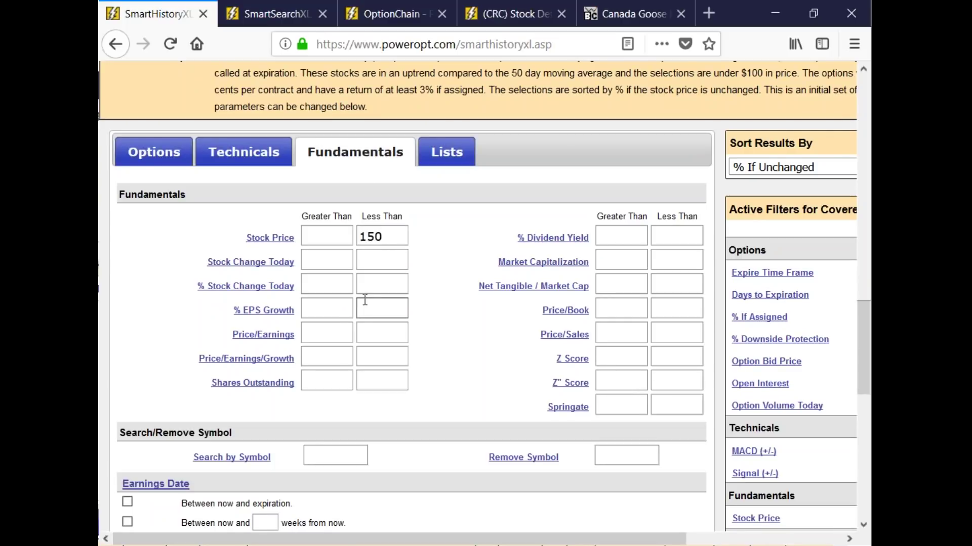
- Require Stock Change Today greater than 1.45 and % Stock Change Today greater than .5
{"action": "left_click", "coordinate": [340, 265]}
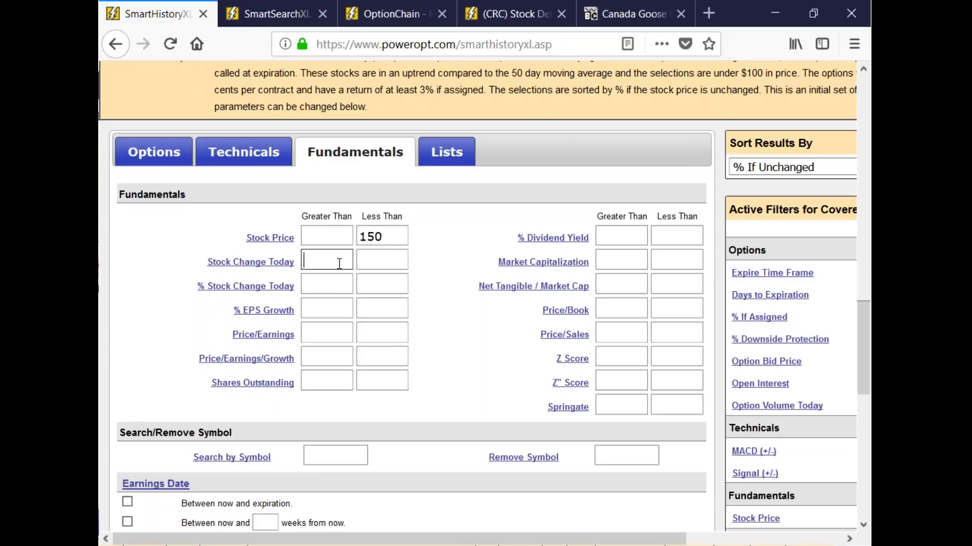
{"action": "type", "text": "1.45"}
{"action": "left_click", "coordinate": [336, 287]}
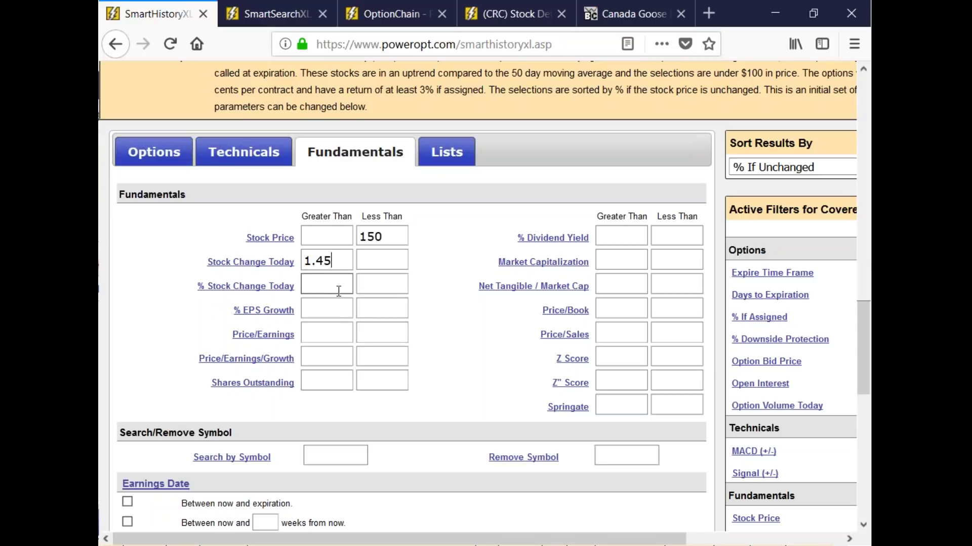
{"action": "type", "text": "1."}
{"action": "key", "text": "BackSpace"}
{"action": "key", "text": "BackSpace"}
{"action": "type", "text": ".5"}
- Restrict Earnings Date to not between now and expiration, and submit the back test search
{"action": "scroll", "coordinate": [338, 299], "scroll_direction": "down", "scroll_amount": 3}
{"action": "left_click", "coordinate": [127, 357]}
{"action": "scroll", "coordinate": [560, 456], "scroll_direction": "down", "scroll_amount": 3}
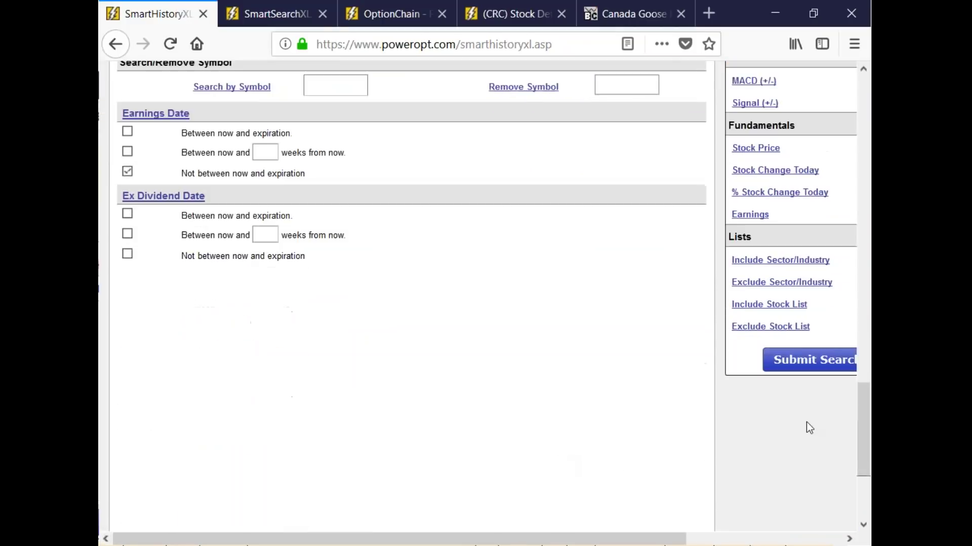
{"action": "left_click", "coordinate": [831, 366]}
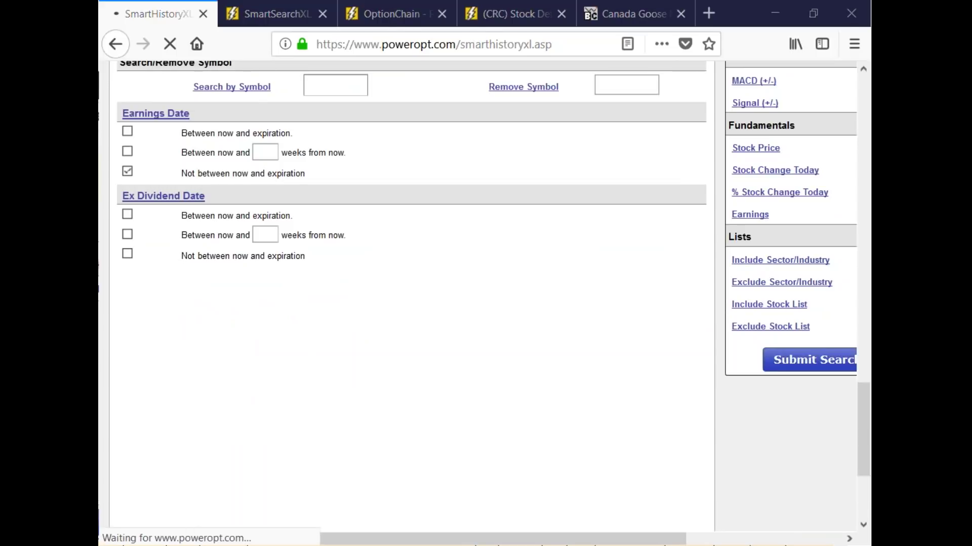
- Examine the July 5, 2018 covered call results, highlighting the first ProShares ULTRA QQQQ ETF and Wayfair rows
{"action": "scroll", "coordinate": [658, 365], "scroll_direction": "down", "scroll_amount": 10}
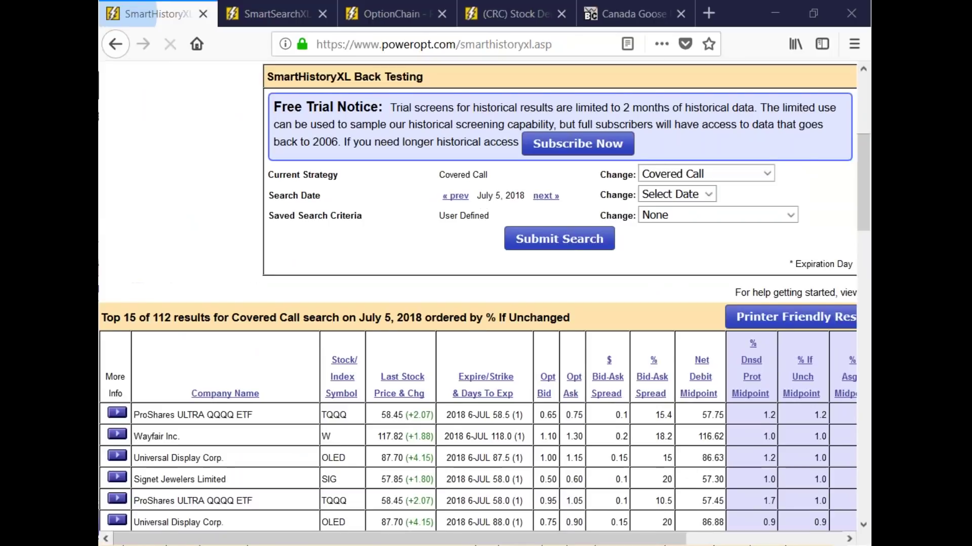
{"action": "scroll", "coordinate": [603, 357], "scroll_direction": "up", "scroll_amount": 3}
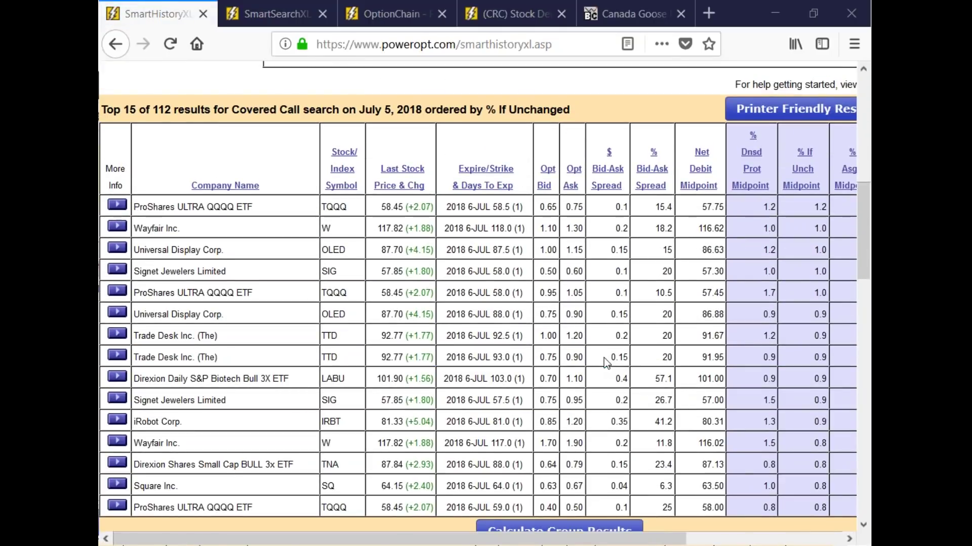
{"action": "left_click_drag", "start_coordinate": [225, 210], "coordinate": [391, 221]}
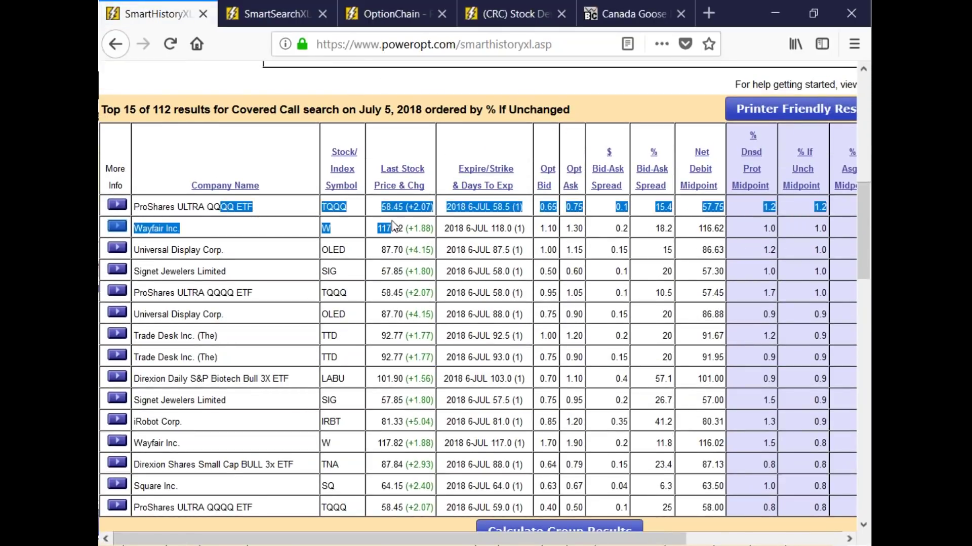
{"action": "left_click", "coordinate": [170, 228]}
{"action": "left_click_drag", "start_coordinate": [164, 228], "coordinate": [439, 234]}
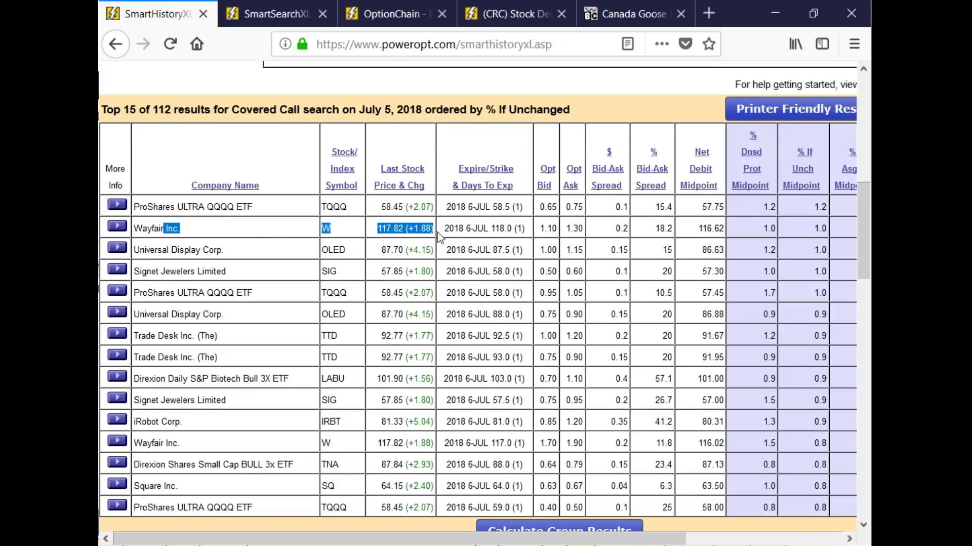
- Set the lower limit of % In Money to 0 and resubmit the search
{"action": "scroll", "coordinate": [515, 293], "scroll_direction": "down", "scroll_amount": 7}
{"action": "scroll", "coordinate": [508, 288], "scroll_direction": "down", "scroll_amount": 5}
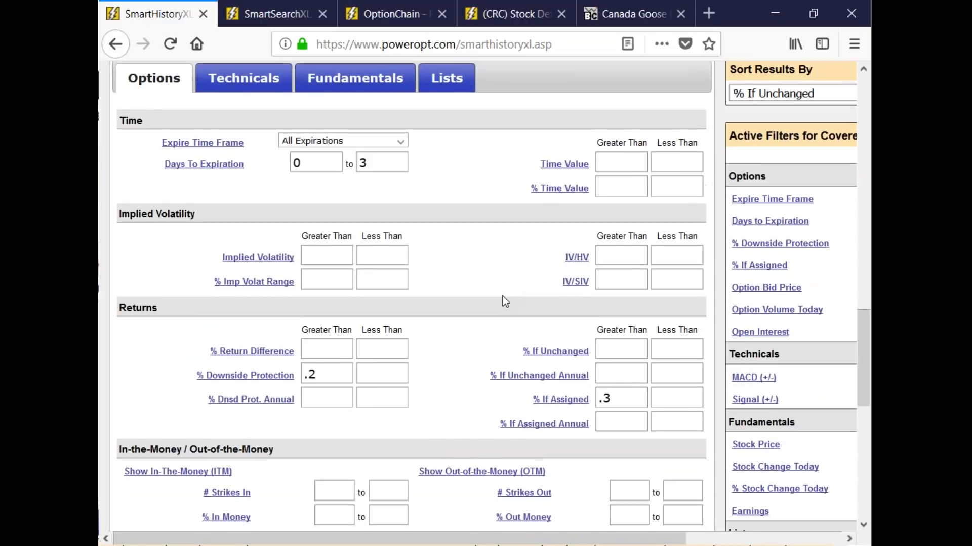
{"action": "left_click", "coordinate": [652, 301]}
{"action": "scroll", "coordinate": [506, 313], "scroll_direction": "down", "scroll_amount": 2}
{"action": "left_click", "coordinate": [331, 331]}
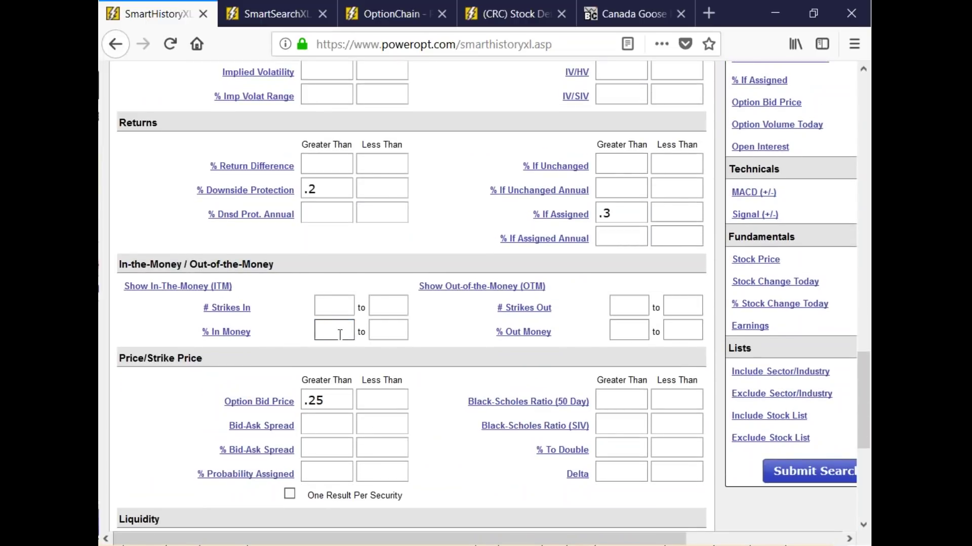
{"action": "type", "text": "0"}
{"action": "left_click", "coordinate": [790, 491]}
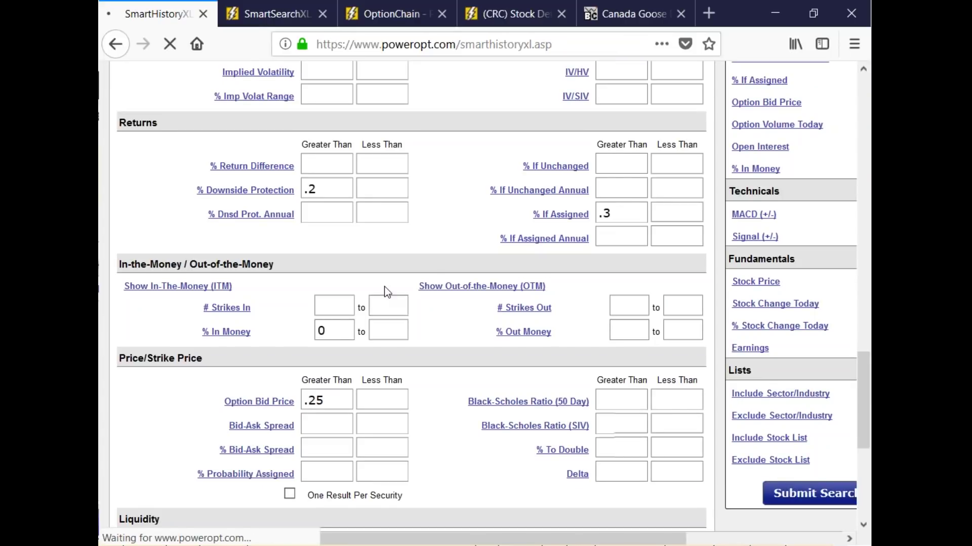
- Examine the resubmitted July 5, 2018 covered call results, highlighting the stock price and strike of the first Universal Display row
{"action": "scroll", "coordinate": [386, 288], "scroll_direction": "down", "scroll_amount": 8}
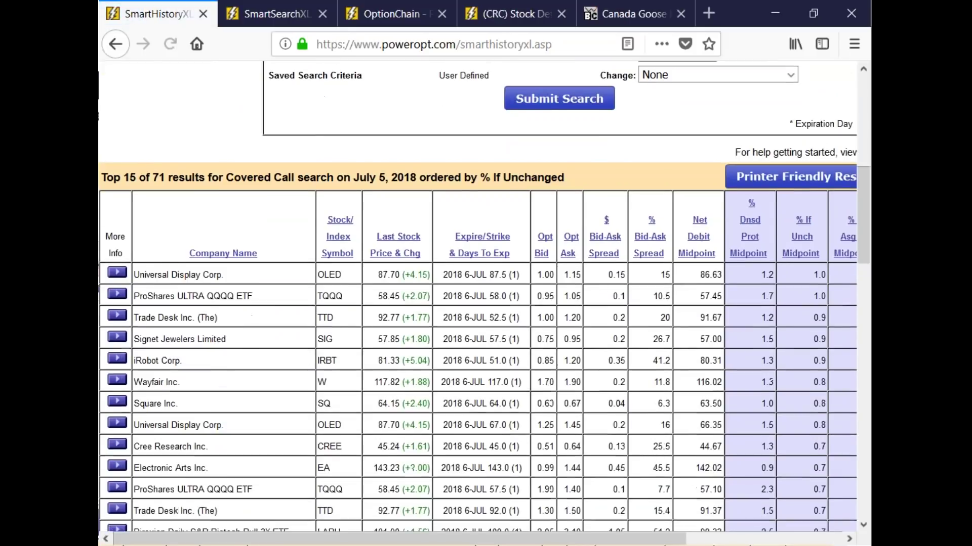
{"action": "scroll", "coordinate": [319, 359], "scroll_direction": "down", "scroll_amount": 3}
{"action": "scroll", "coordinate": [320, 359], "scroll_direction": "up", "scroll_amount": 2}
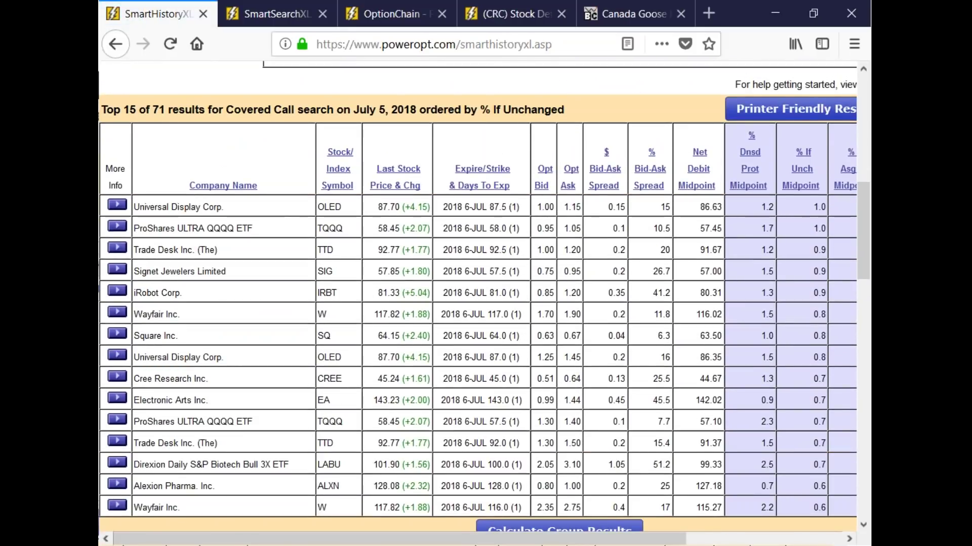
{"action": "left_click_drag", "start_coordinate": [377, 206], "coordinate": [400, 206]}
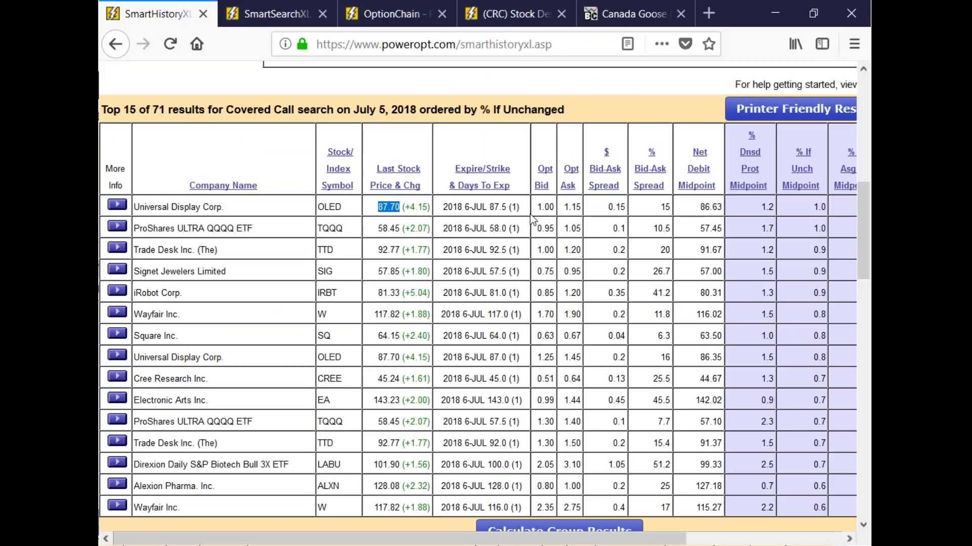
{"action": "left_click_drag", "start_coordinate": [489, 207], "coordinate": [506, 208]}
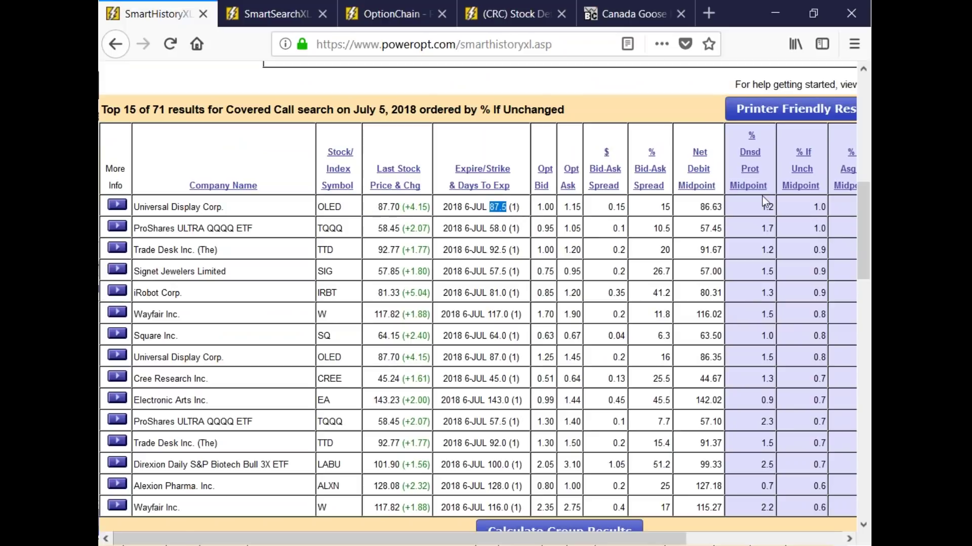
{"action": "left_click", "coordinate": [813, 230]}
{"action": "scroll", "coordinate": [813, 230], "scroll_direction": "down", "scroll_amount": 2}
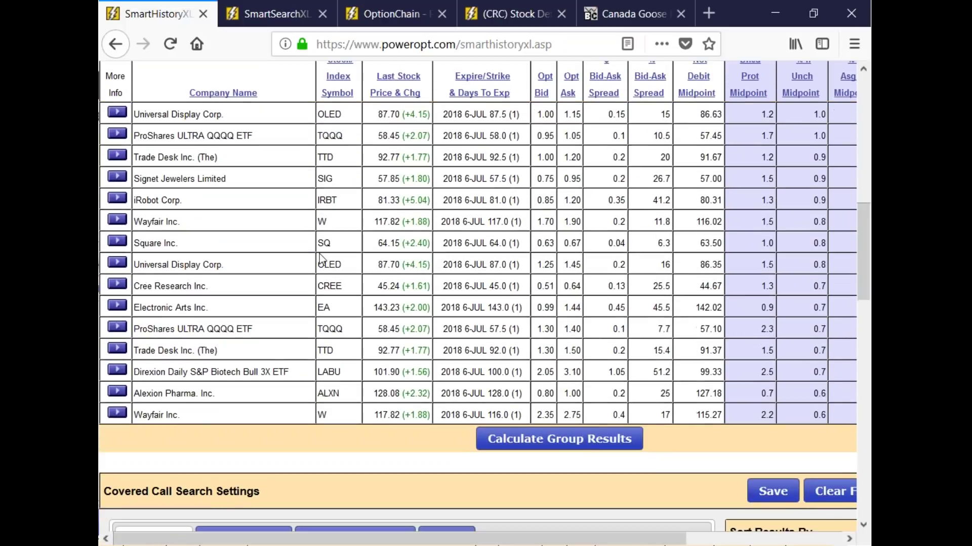
- Review the rest of the July 5, 2018 results, highlighting the first Trade Desk and Signet Jewelers rows
{"action": "left_click_drag", "start_coordinate": [379, 158], "coordinate": [513, 178]}
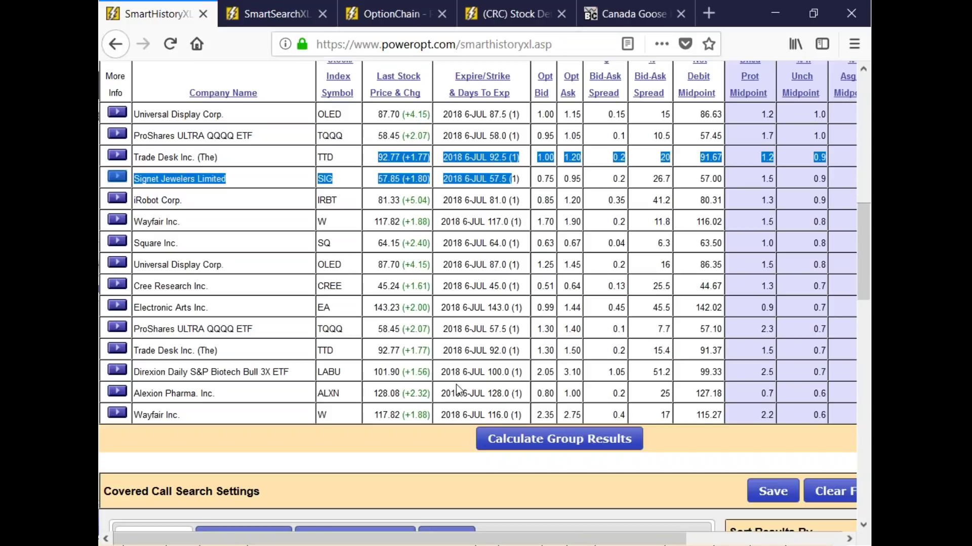
{"action": "left_click", "coordinate": [506, 235]}
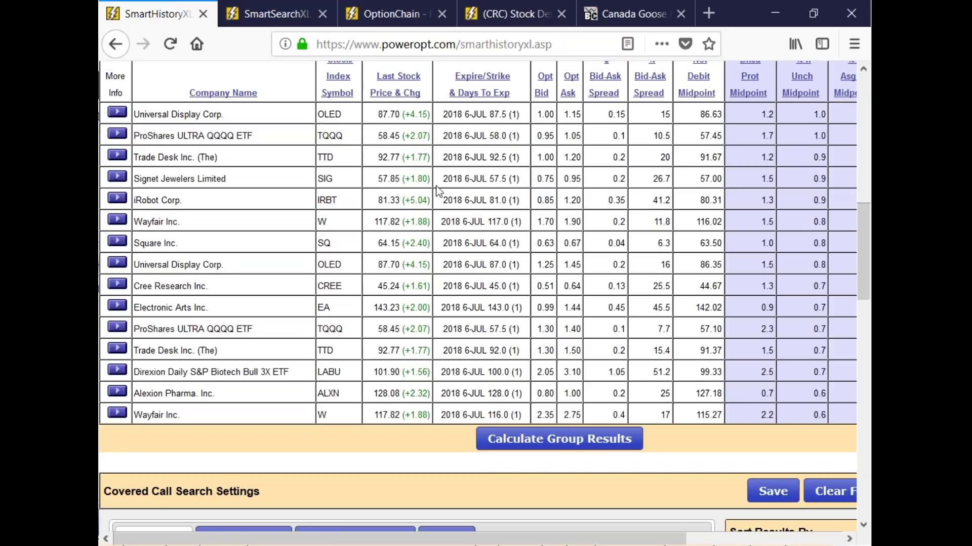
{"action": "scroll", "coordinate": [439, 192], "scroll_direction": "up", "scroll_amount": 5}
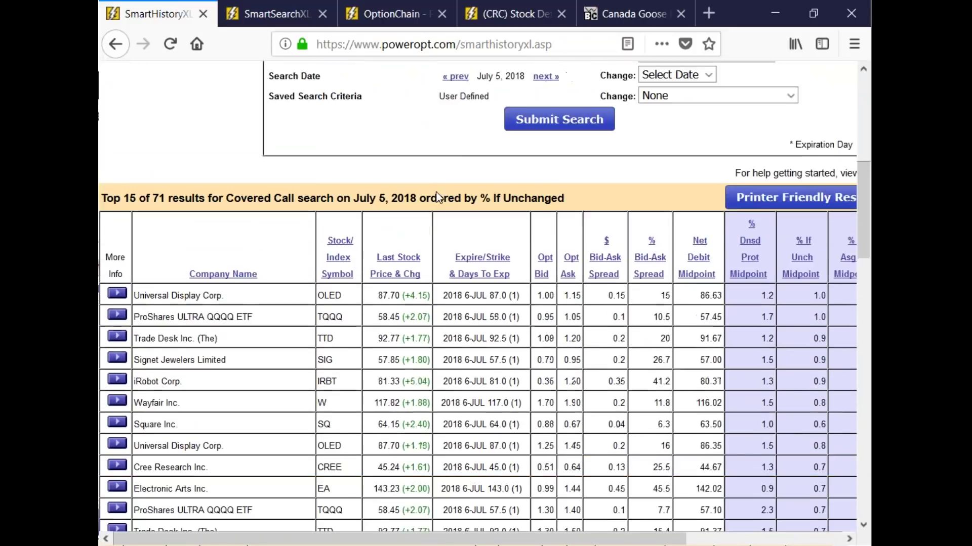
{"action": "scroll", "coordinate": [438, 248], "scroll_direction": "down", "scroll_amount": 3}
{"action": "scroll", "coordinate": [438, 250], "scroll_direction": "down", "scroll_amount": 3}
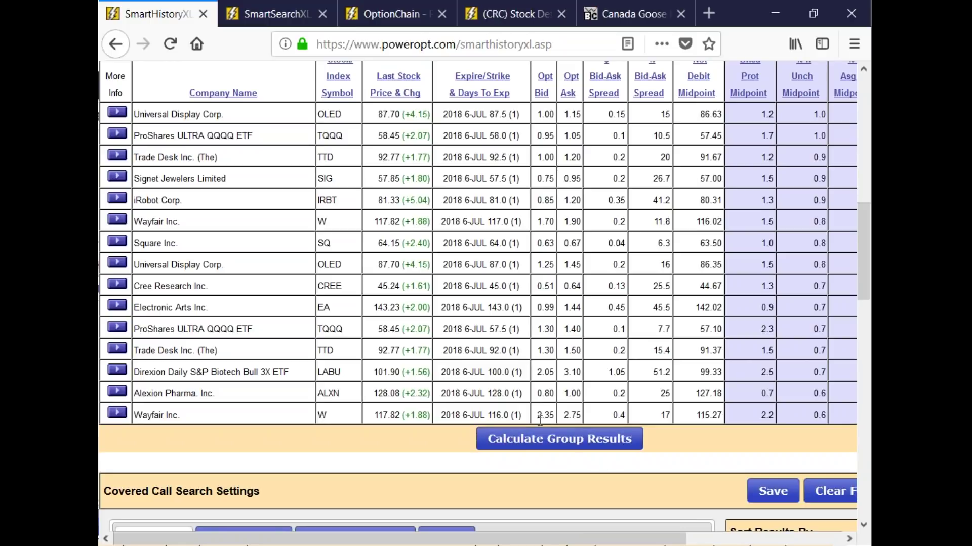
- Calculate the group results for the July 5, 2018 search and examine each position's return and the summary's average % return
{"action": "left_click", "coordinate": [556, 443]}
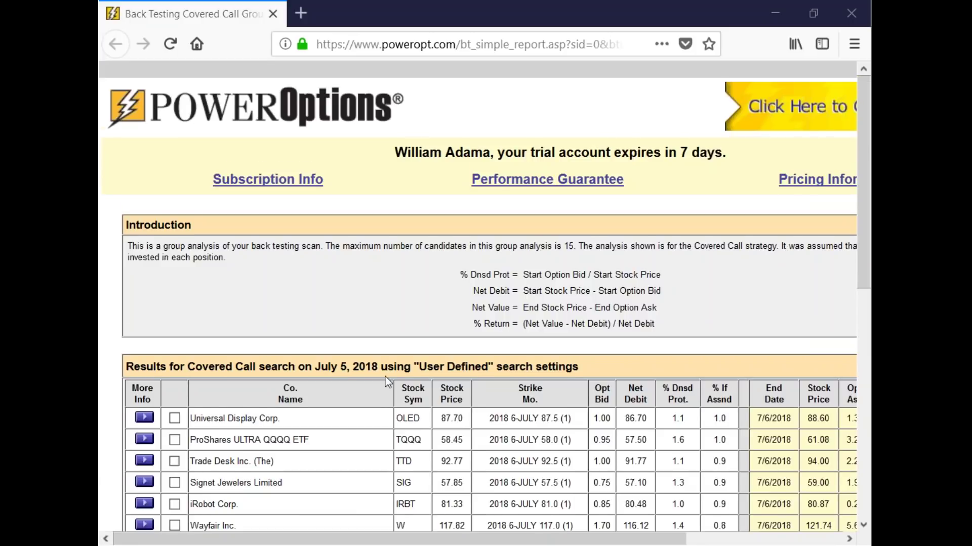
{"action": "scroll", "coordinate": [385, 377], "scroll_direction": "down", "scroll_amount": 3}
{"action": "left_click_drag", "start_coordinate": [402, 539], "coordinate": [567, 539]}
{"action": "scroll", "coordinate": [537, 436], "scroll_direction": "down", "scroll_amount": 7}
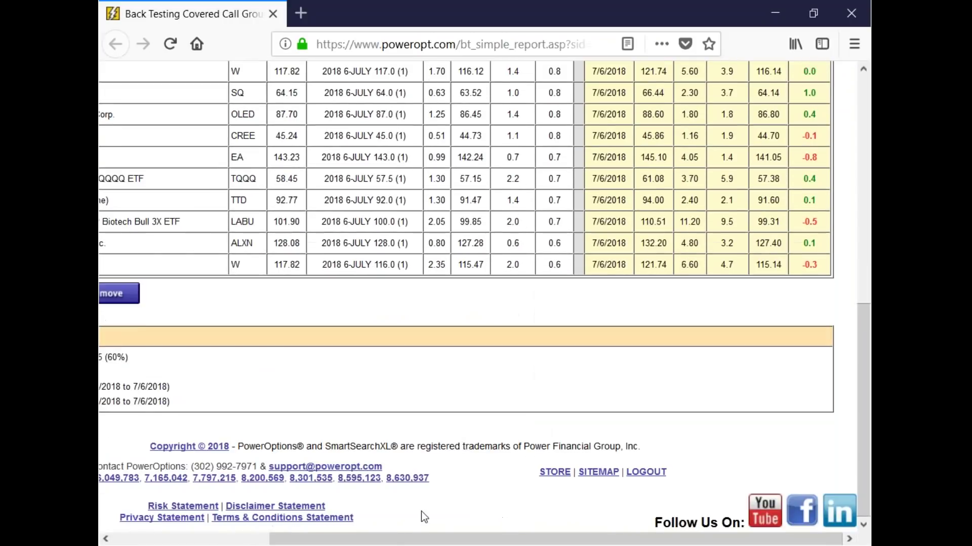
{"action": "left_click_drag", "start_coordinate": [435, 538], "coordinate": [279, 539]}
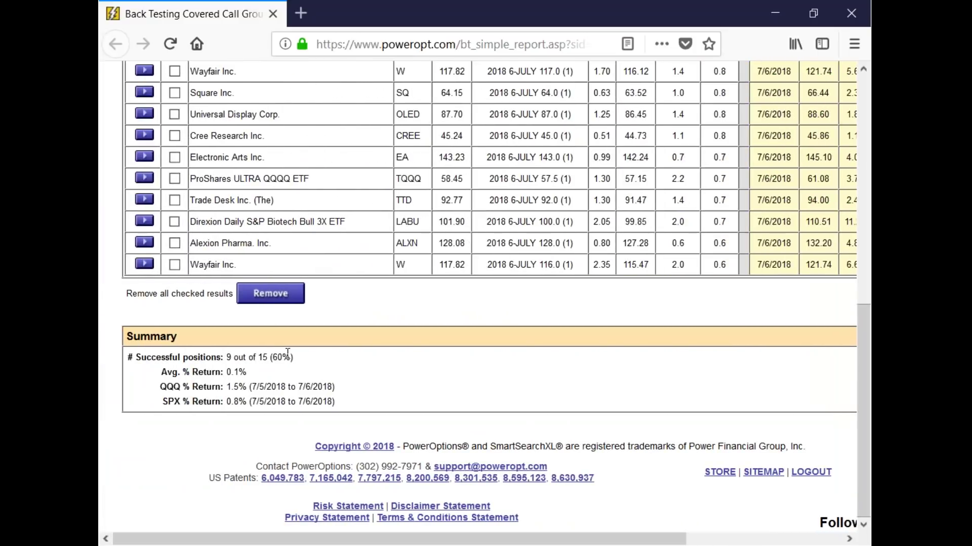
{"action": "left_click_drag", "start_coordinate": [247, 372], "coordinate": [221, 372]}
{"action": "scroll", "coordinate": [522, 419], "scroll_direction": "up", "scroll_amount": 5}
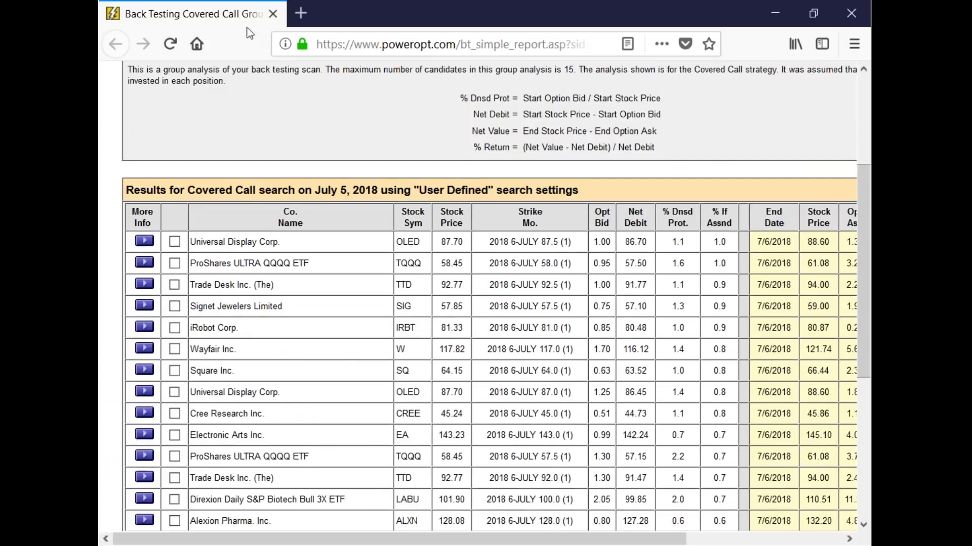
- Compare the average % return with the QQQ and SPX returns in the group summary, and close the report
{"action": "scroll", "coordinate": [658, 324], "scroll_direction": "down", "scroll_amount": 2}
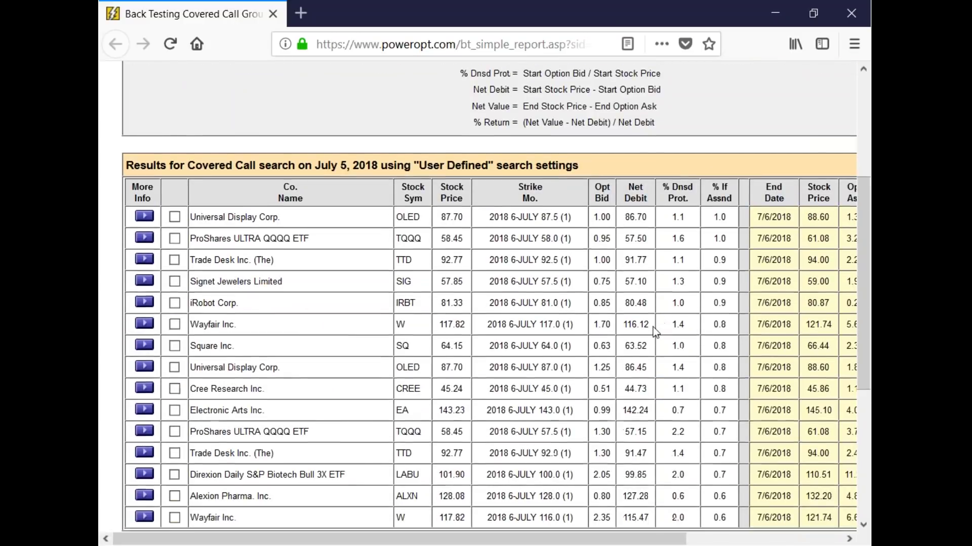
{"action": "scroll", "coordinate": [653, 329], "scroll_direction": "down", "scroll_amount": 3}
{"action": "left_click", "coordinate": [244, 476]}
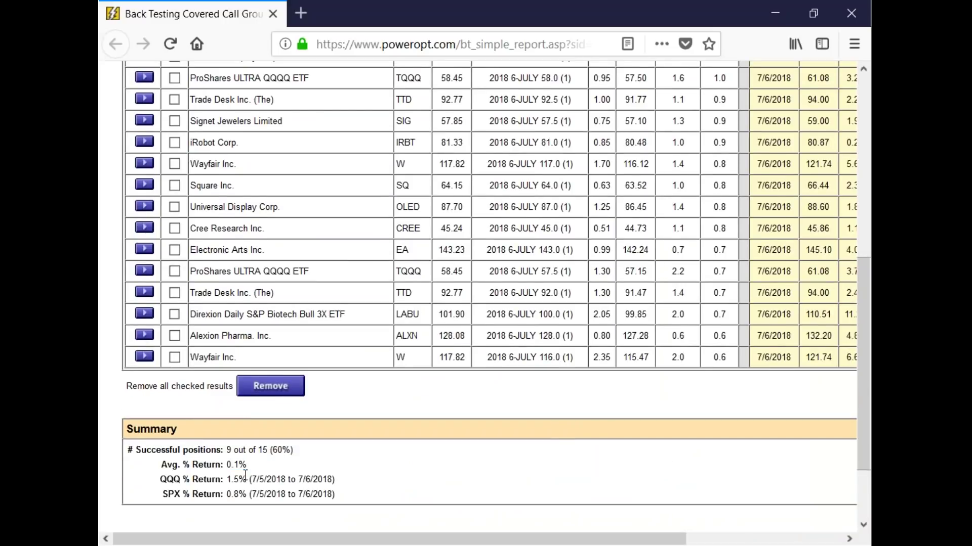
{"action": "left_click_drag", "start_coordinate": [227, 465], "coordinate": [248, 465]}
{"action": "scroll", "coordinate": [393, 458], "scroll_direction": "up", "scroll_amount": 4}
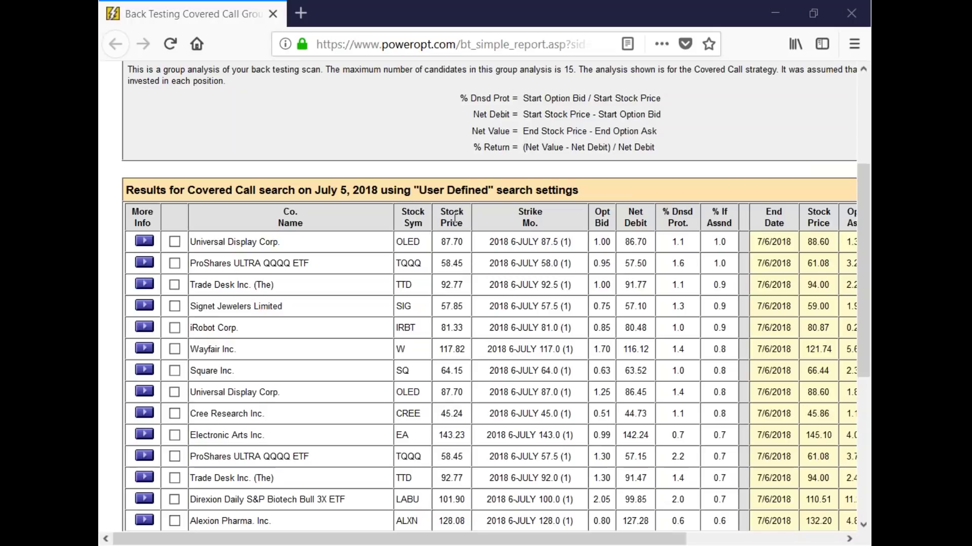
{"action": "left_click", "coordinate": [854, 13]}
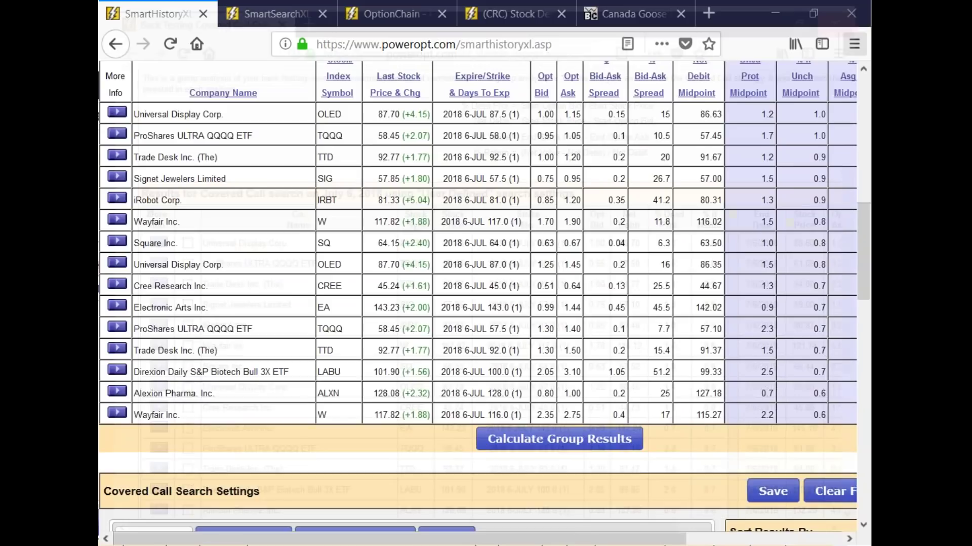
- Save the current covered call search settings as a new search named One Day Test, leaving its description blank
{"action": "scroll", "coordinate": [323, 332], "scroll_direction": "down", "scroll_amount": 2}
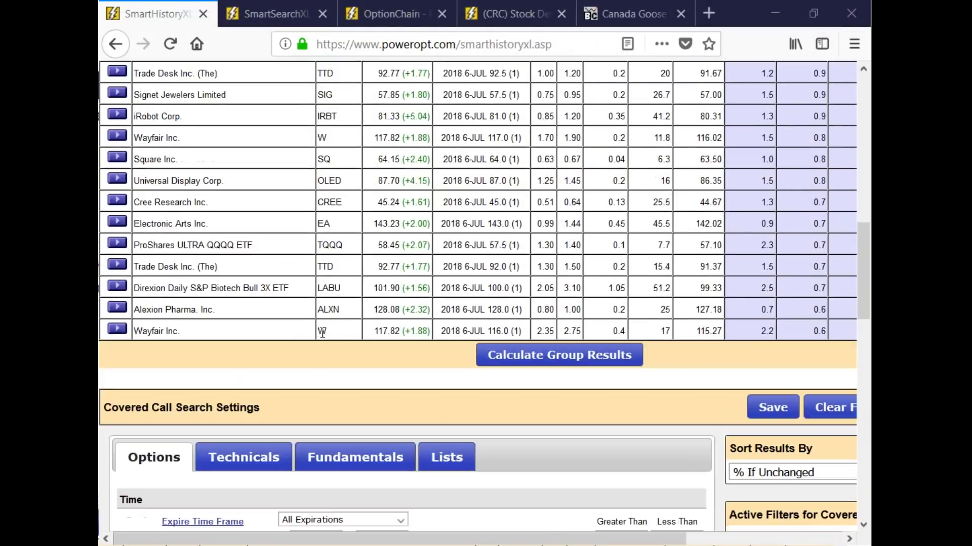
{"action": "scroll", "coordinate": [323, 332], "scroll_direction": "up", "scroll_amount": 5}
{"action": "scroll", "coordinate": [484, 296], "scroll_direction": "up", "scroll_amount": 4}
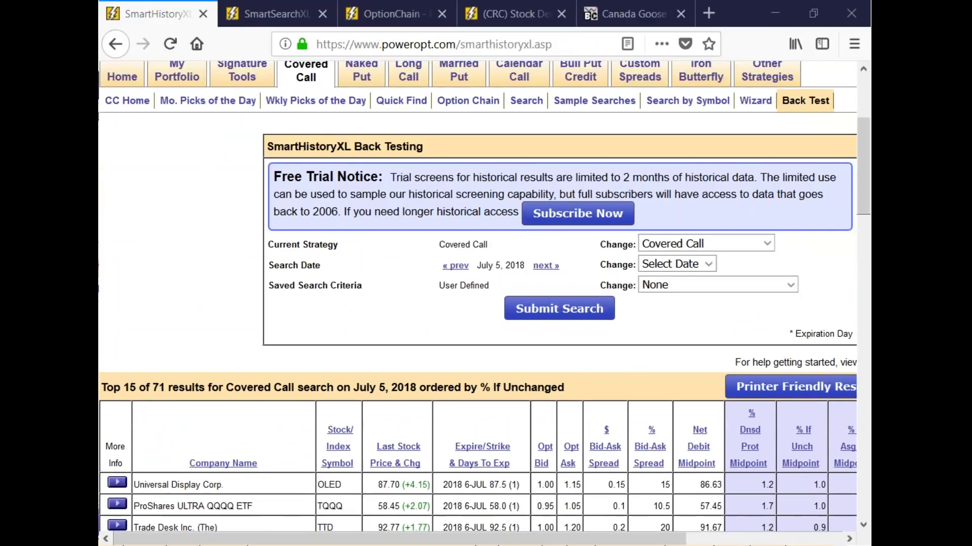
{"action": "scroll", "coordinate": [484, 296], "scroll_direction": "down", "scroll_amount": 7}
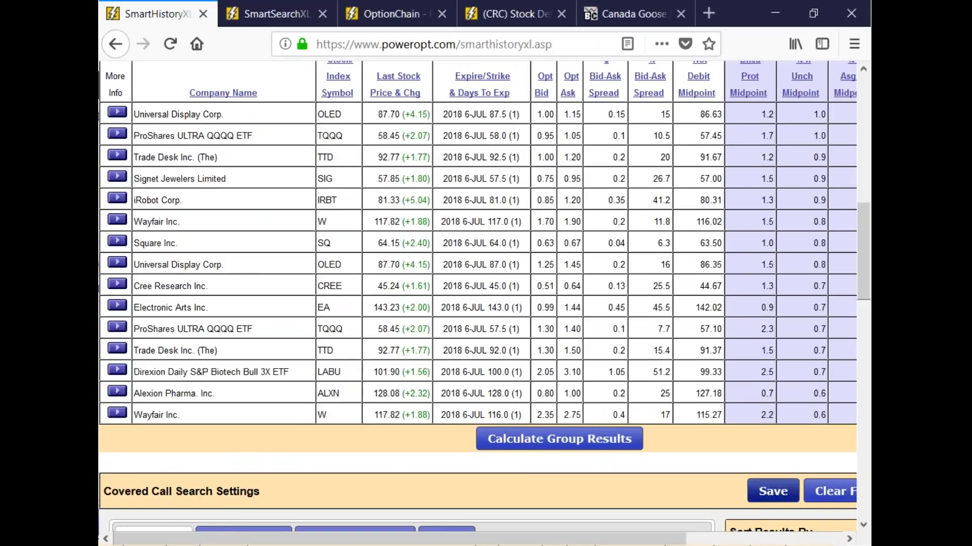
{"action": "left_click", "coordinate": [772, 492]}
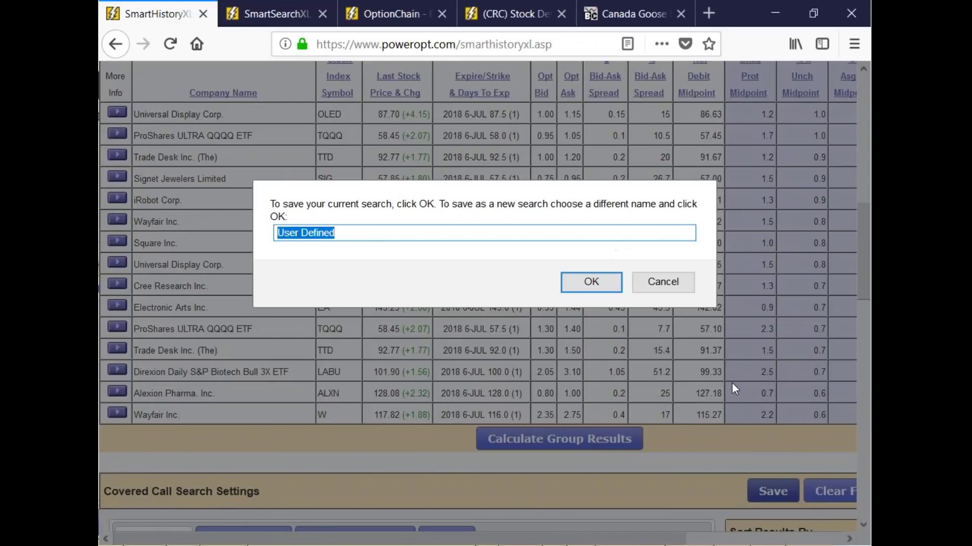
{"action": "type", "text": "One Da"}
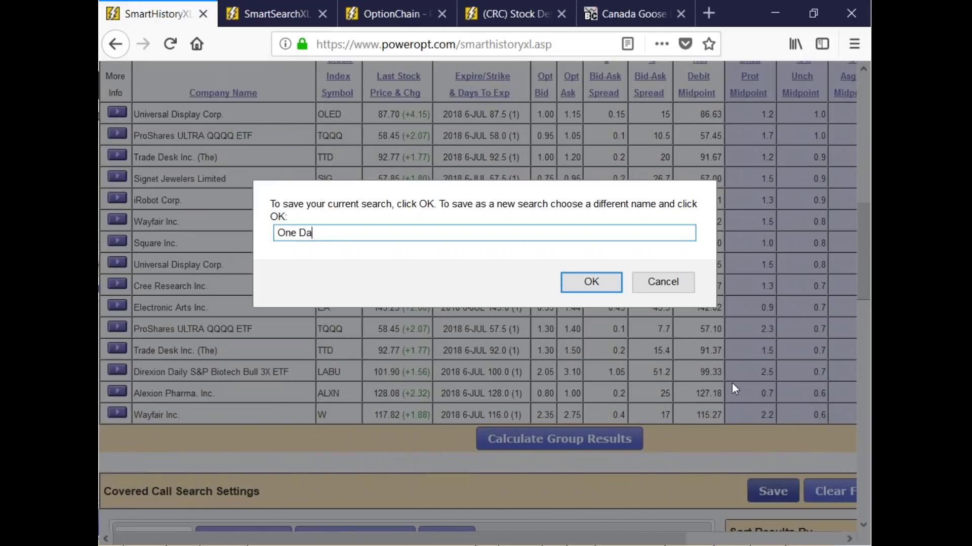
{"action": "type", "text": "y Test"}
{"action": "left_click", "coordinate": [596, 283]}
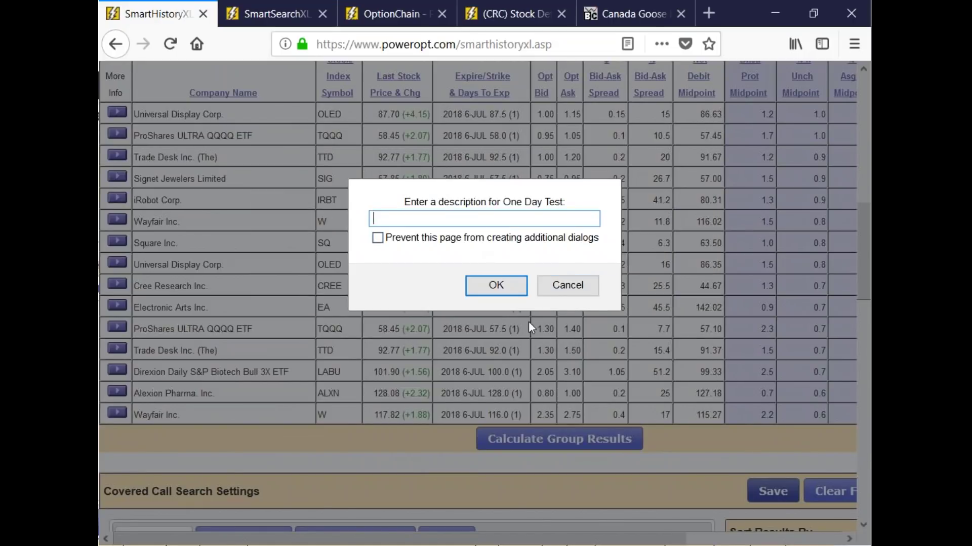
{"action": "left_click", "coordinate": [498, 286]}
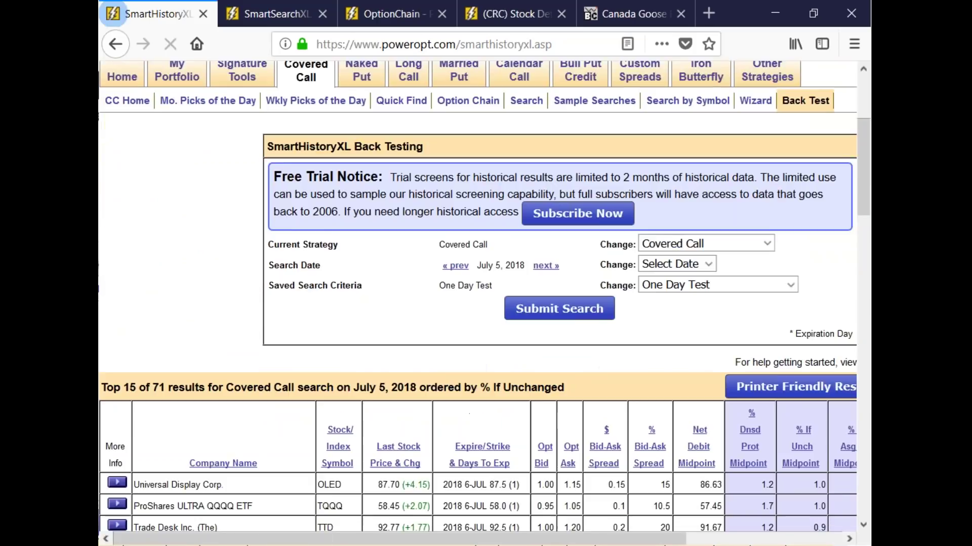
- Set the back test search date to June 29, 2018 and submit the One Day Test search
{"action": "left_click", "coordinate": [702, 265]}
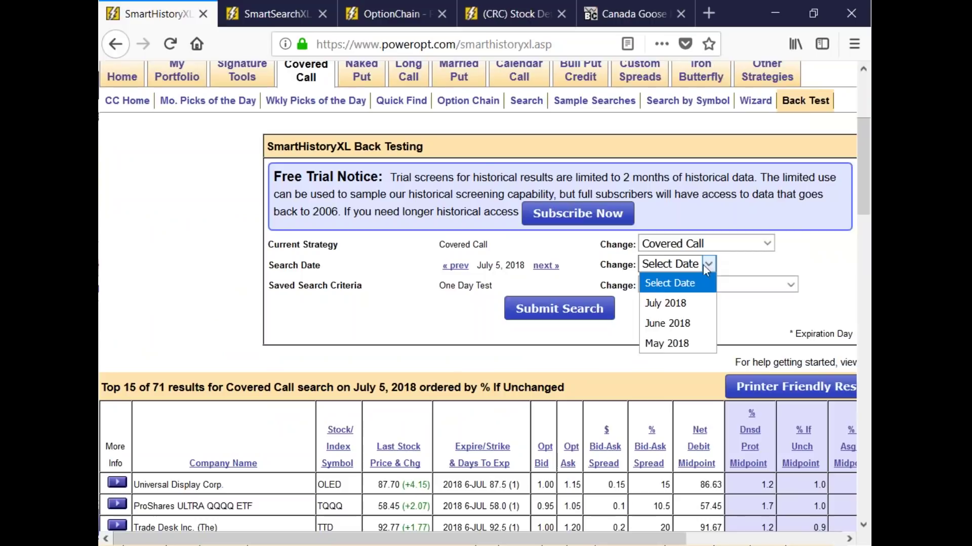
{"action": "left_click", "coordinate": [696, 304]}
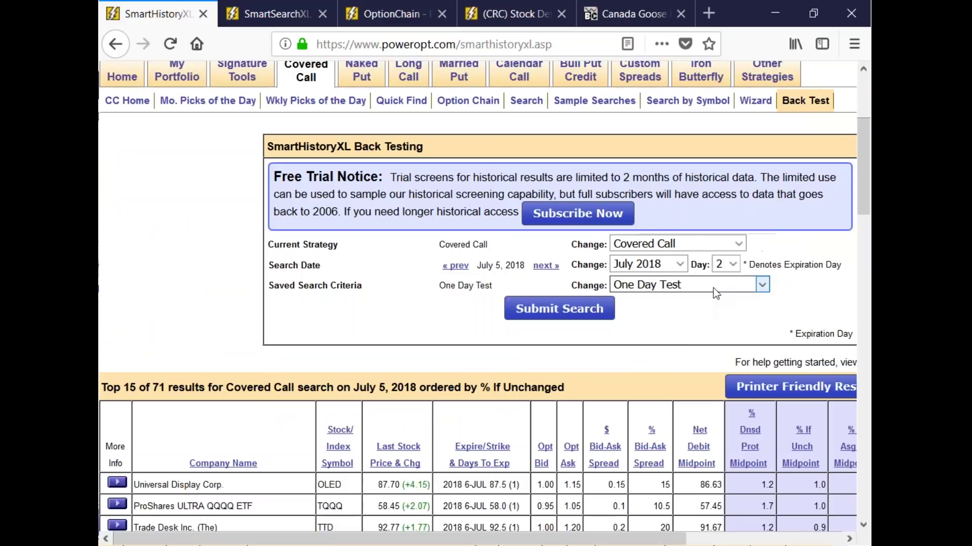
{"action": "left_click", "coordinate": [680, 265]}
{"action": "left_click", "coordinate": [680, 331]}
{"action": "left_click", "coordinate": [725, 264]}
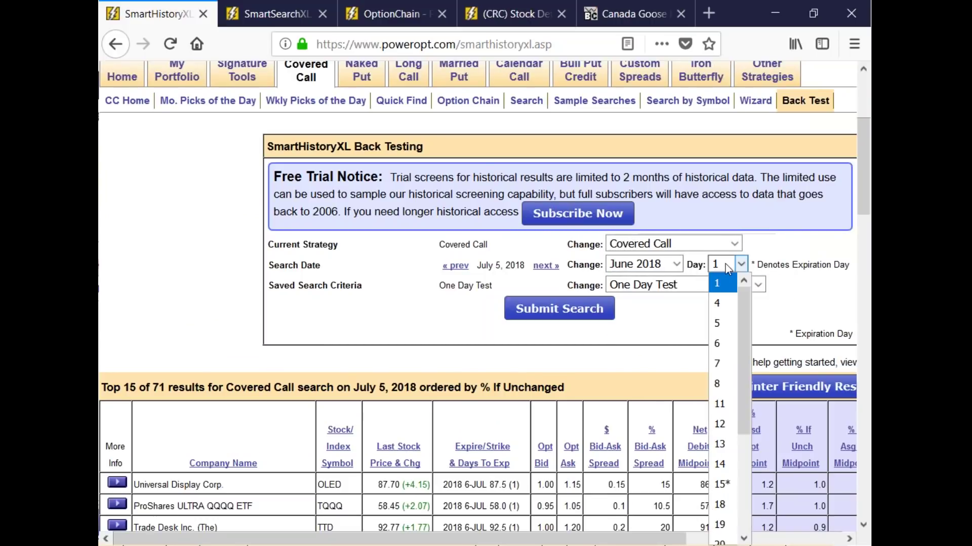
{"action": "scroll", "coordinate": [735, 459], "scroll_direction": "down", "scroll_amount": 3}
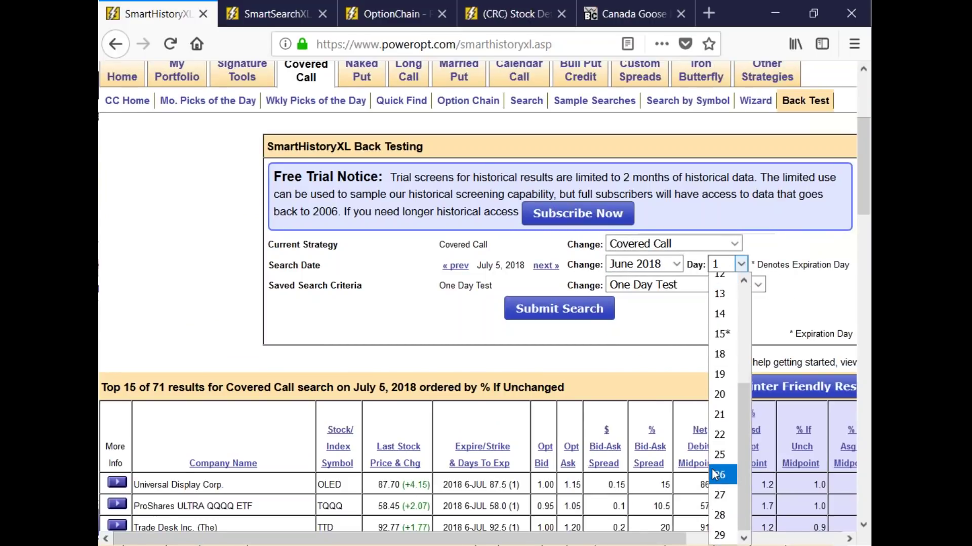
{"action": "left_click", "coordinate": [721, 529]}
{"action": "left_click", "coordinate": [566, 308]}
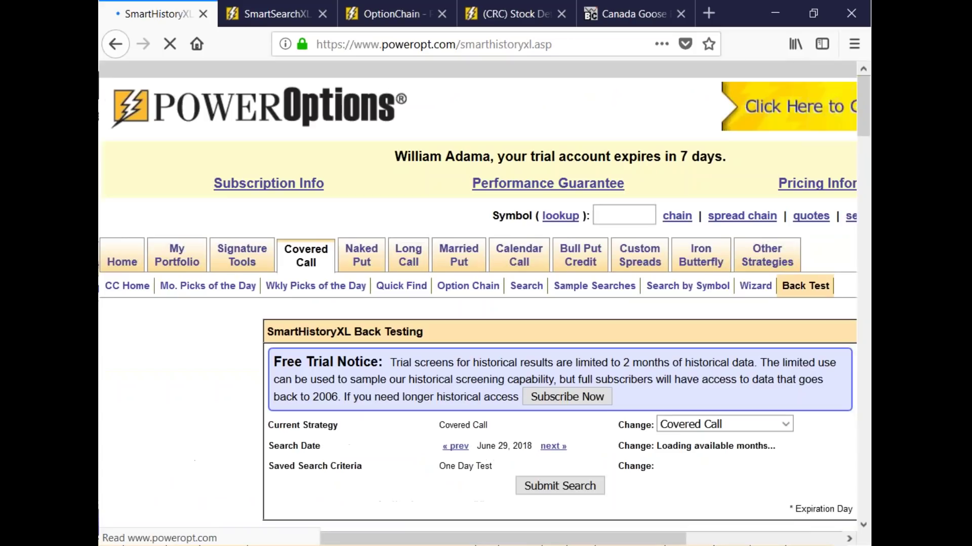
- Examine the June 29, 2018 covered call results, highlighting the Wells Fargo 54.0 strike row from stock price to option ask
{"action": "scroll", "coordinate": [357, 290], "scroll_direction": "down", "scroll_amount": 7}
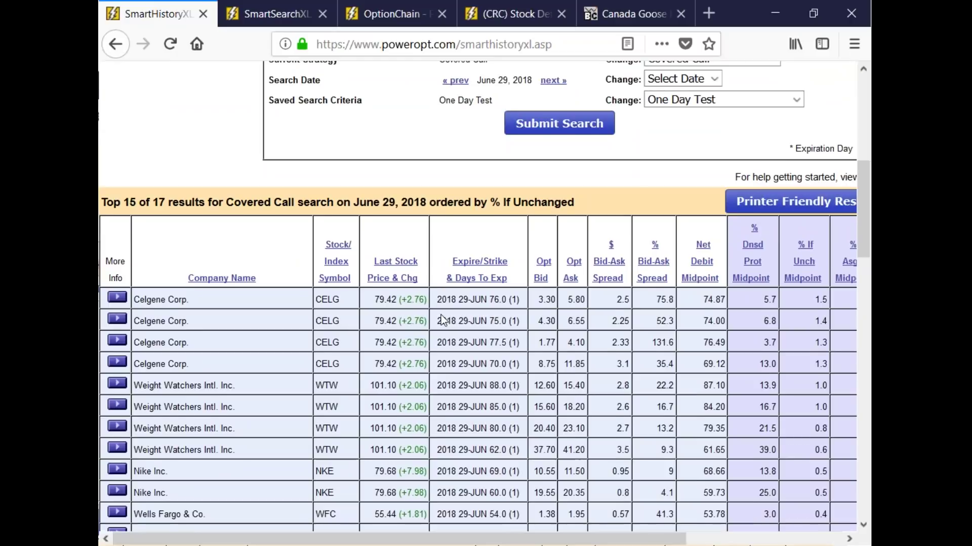
{"action": "scroll", "coordinate": [441, 314], "scroll_direction": "down", "scroll_amount": 5}
{"action": "scroll", "coordinate": [516, 415], "scroll_direction": "up", "scroll_amount": 6}
{"action": "scroll", "coordinate": [516, 415], "scroll_direction": "down", "scroll_amount": 3}
{"action": "scroll", "coordinate": [516, 415], "scroll_direction": "down", "scroll_amount": 2}
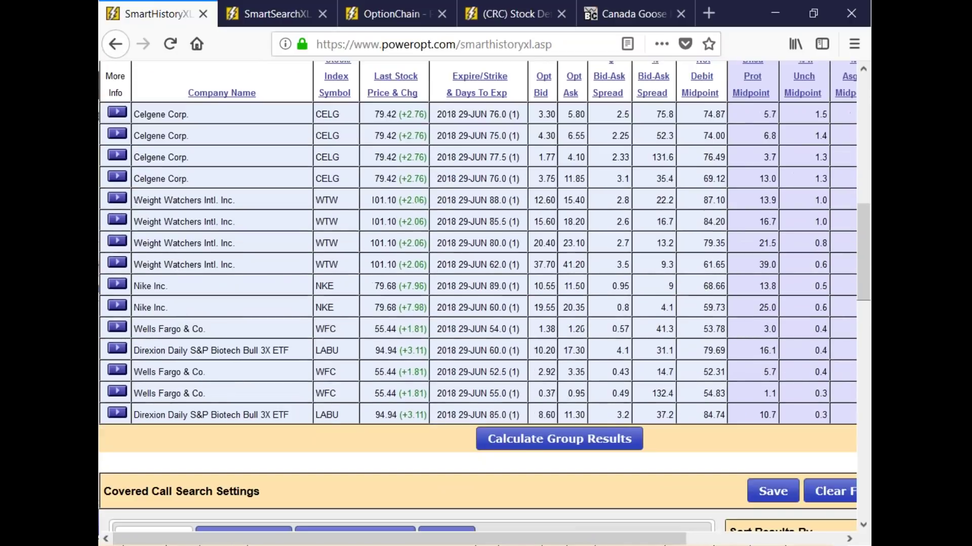
{"action": "left_click_drag", "start_coordinate": [375, 329], "coordinate": [585, 341]}
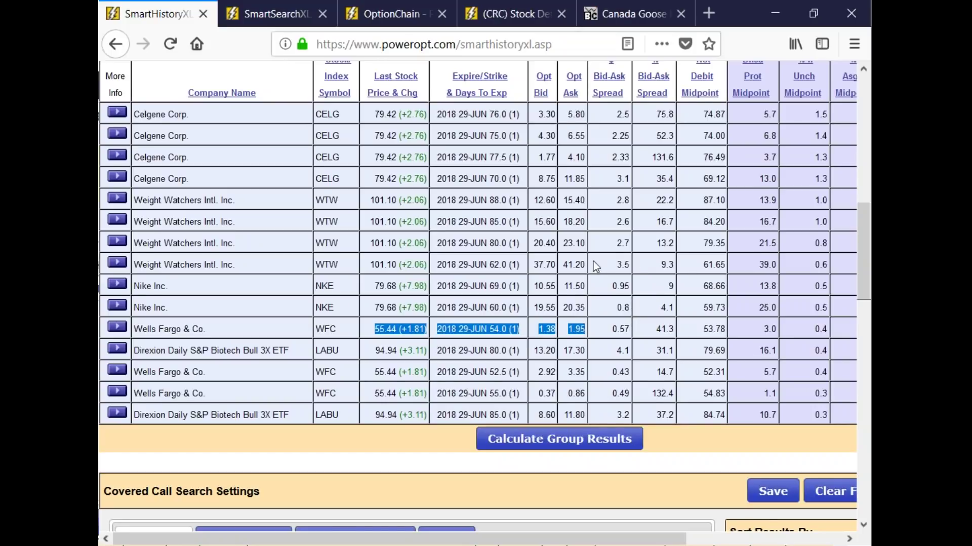
- Review the covered call search filters for days to expiration, % downside protection, % if assigned, % in money and option bid price
{"action": "scroll", "coordinate": [591, 266], "scroll_direction": "down", "scroll_amount": 5}
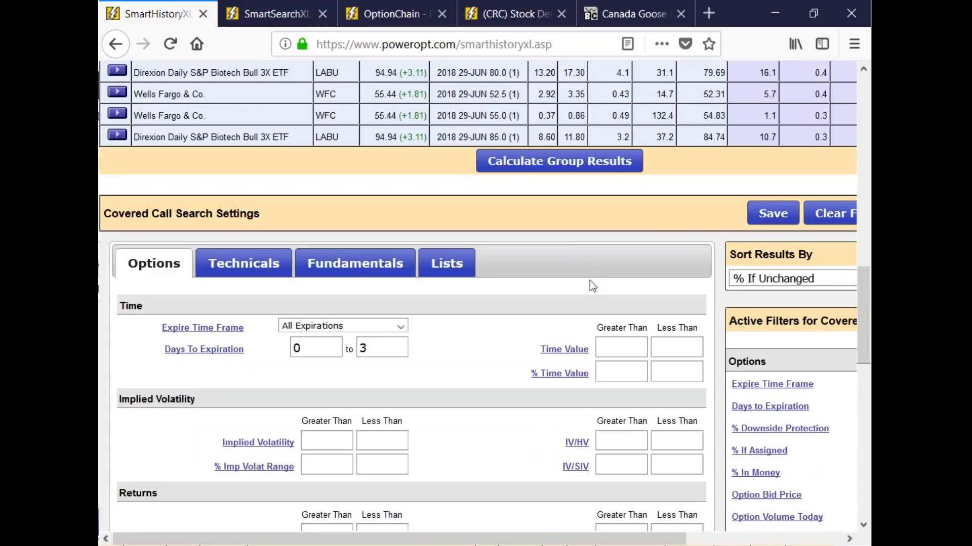
{"action": "scroll", "coordinate": [590, 280], "scroll_direction": "up", "scroll_amount": 3}
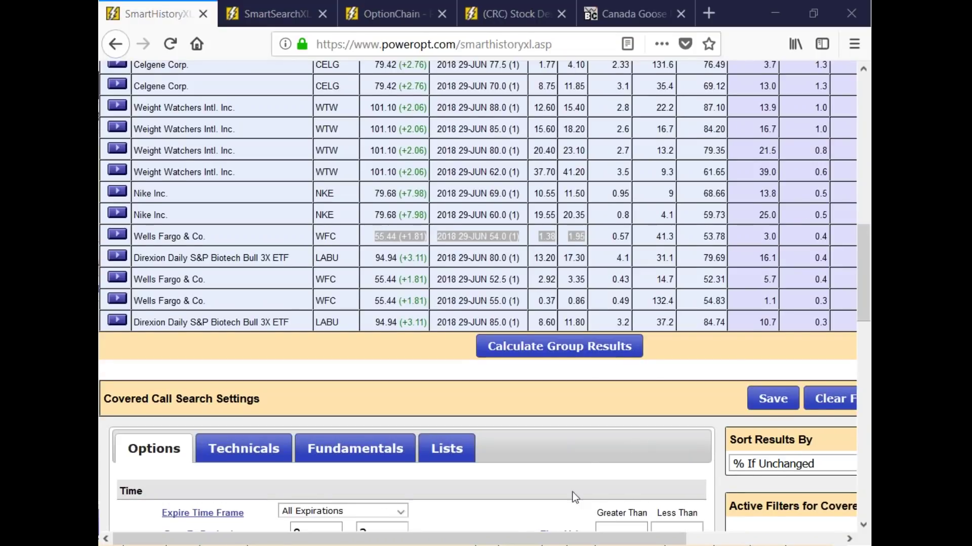
{"action": "scroll", "coordinate": [571, 495], "scroll_direction": "down", "scroll_amount": 5}
{"action": "left_click", "coordinate": [328, 257]}
{"action": "left_click", "coordinate": [380, 256]}
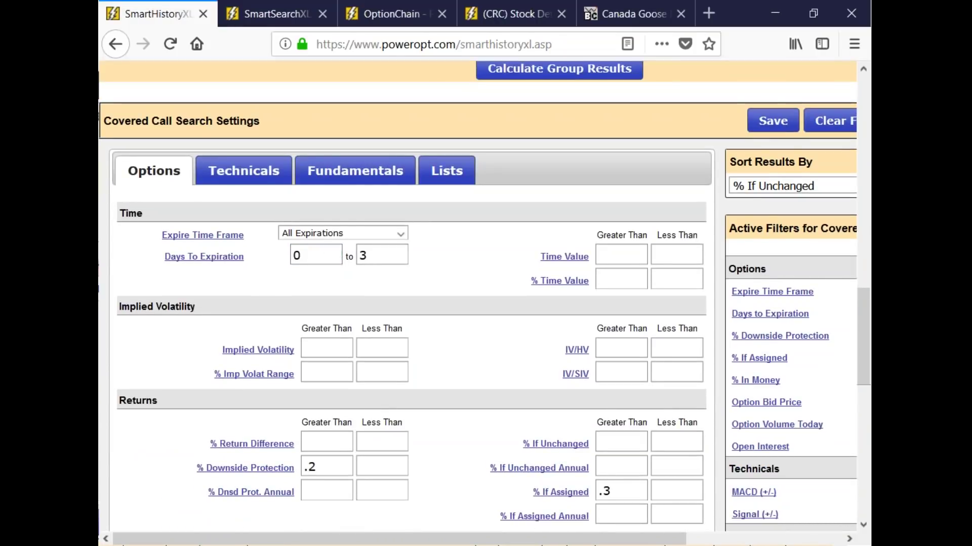
{"action": "scroll", "coordinate": [401, 328], "scroll_direction": "down", "scroll_amount": 5}
{"action": "double_click", "coordinate": [327, 185]}
{"action": "double_click", "coordinate": [334, 401]}
{"action": "left_click", "coordinate": [338, 333]}
{"action": "left_click", "coordinate": [636, 333]}
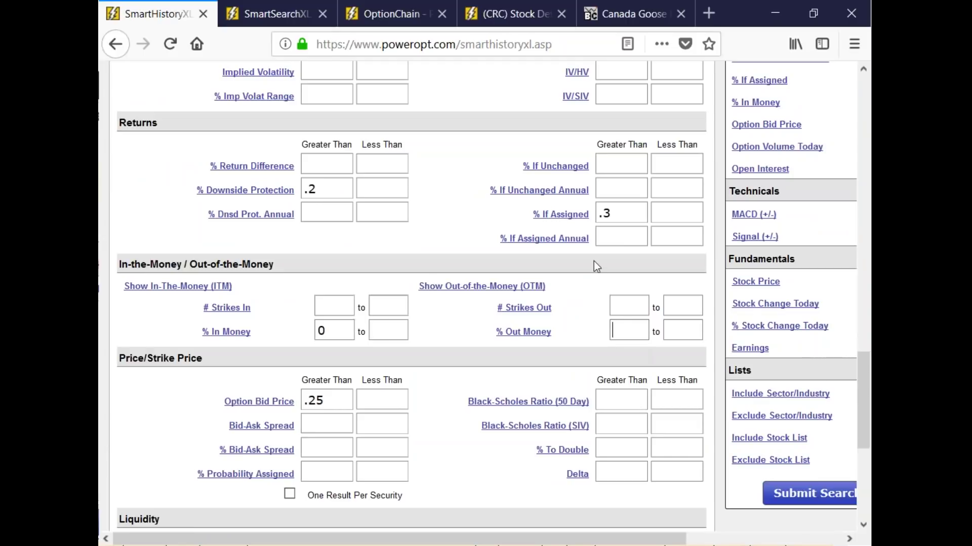
{"action": "scroll", "coordinate": [765, 336], "scroll_direction": "up", "scroll_amount": 15}
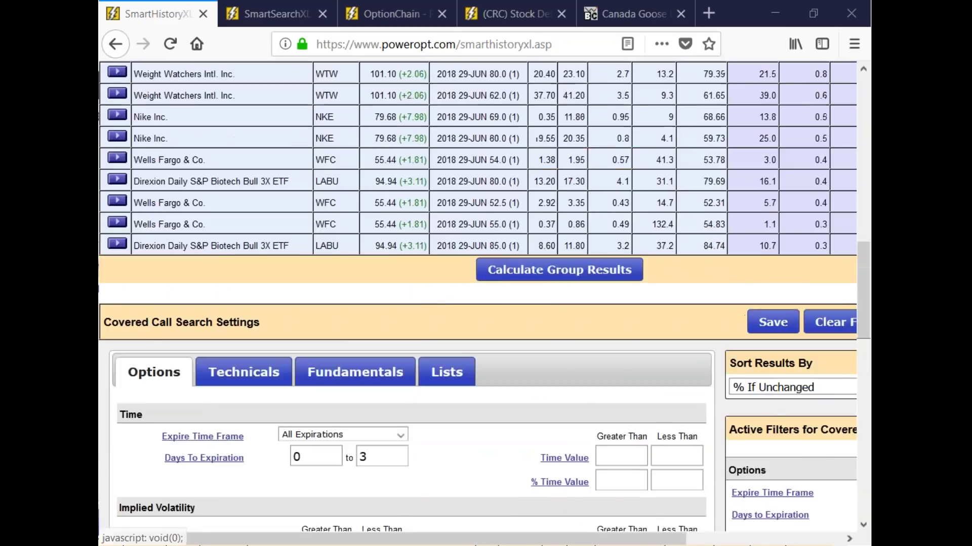
{"action": "scroll", "coordinate": [765, 304], "scroll_direction": "up", "scroll_amount": 5}
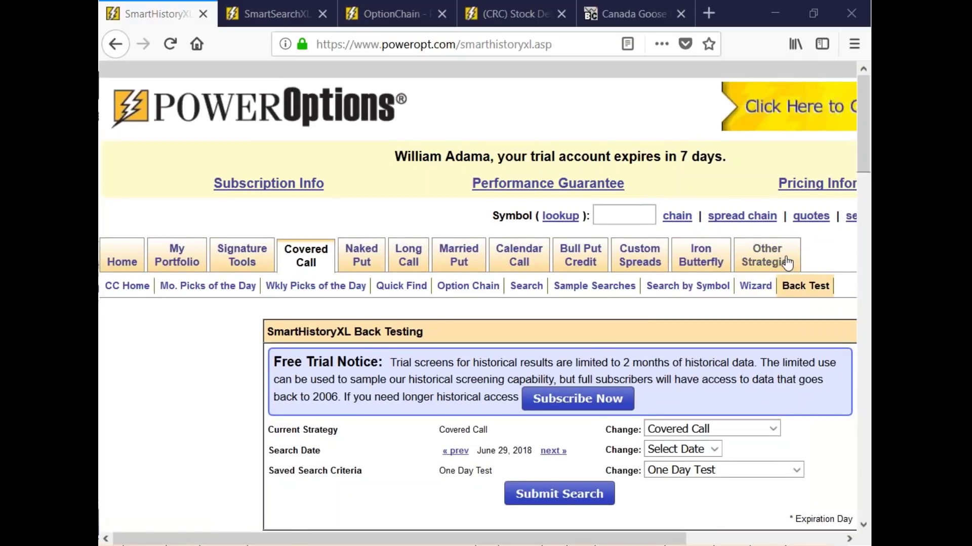
- Open the Custom Spread Builder, look up the options for AMZN and expand the July 20 2018 expiration
{"action": "mouse_move", "coordinate": [783, 262]}
{"action": "left_click", "coordinate": [639, 264]}
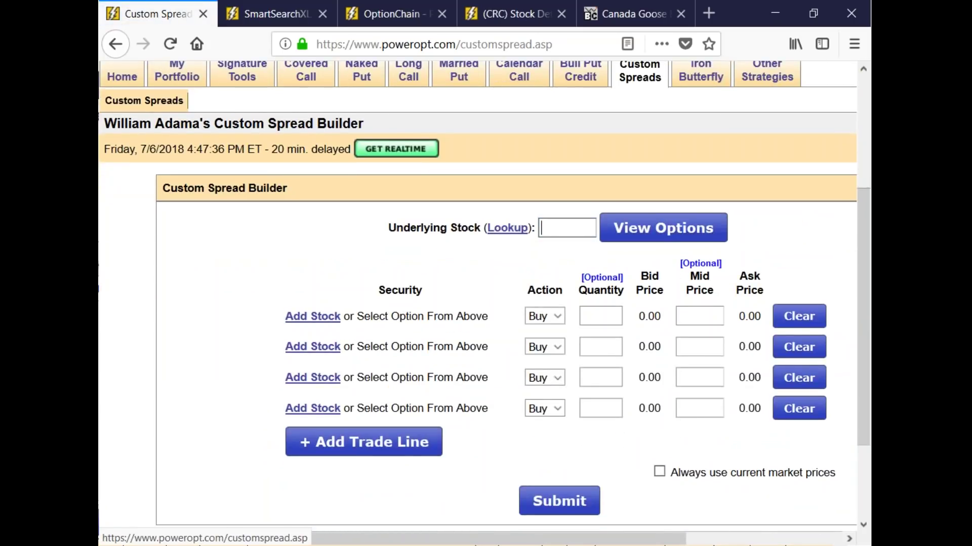
{"action": "type", "text": "AMZN"}
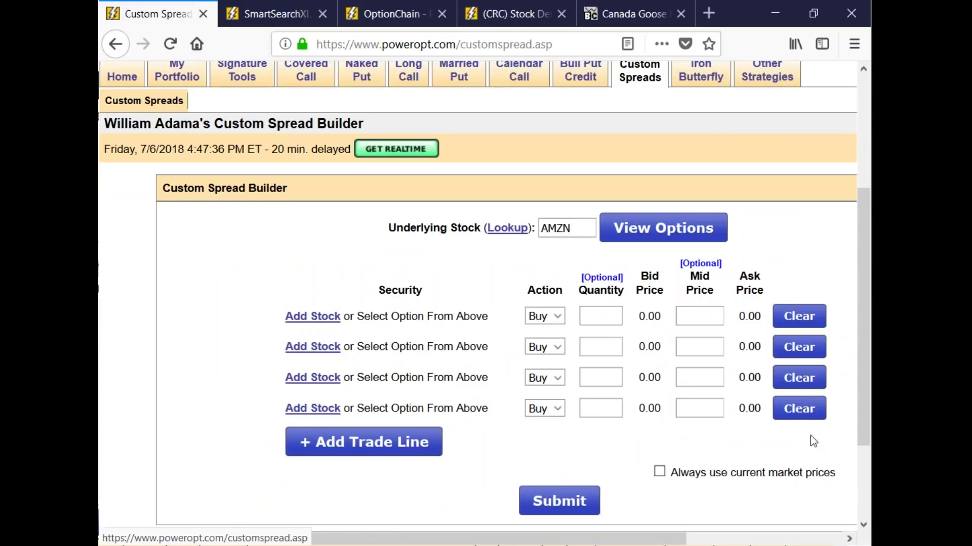
{"action": "key", "text": "Return"}
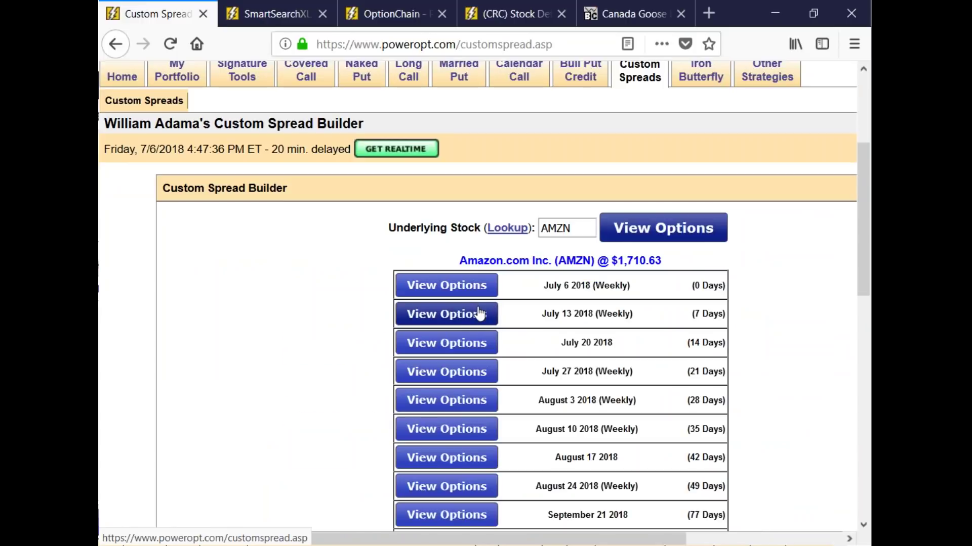
{"action": "left_click", "coordinate": [476, 343]}
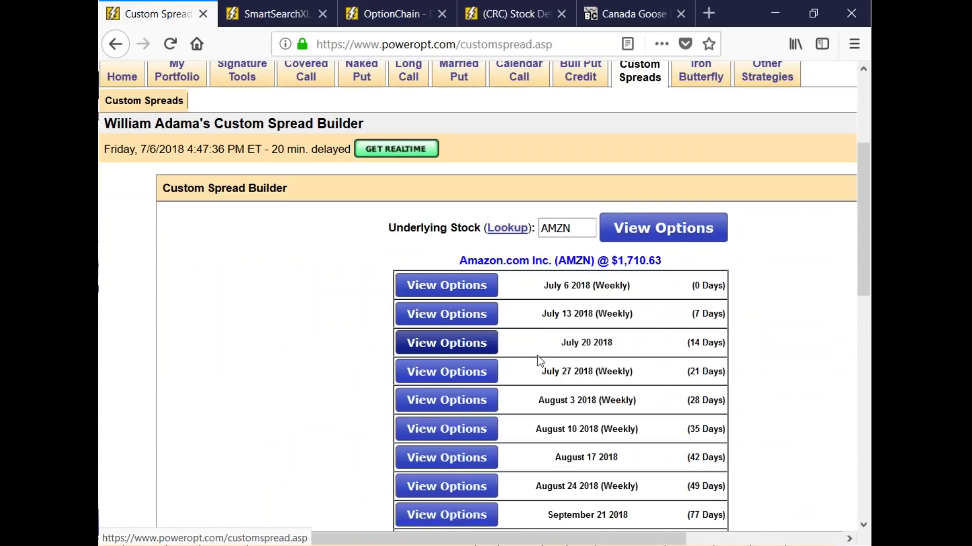
- Add the July 20 2018 AMZN 1,700 put and 1,650 put to the spread's trade lines
{"action": "scroll", "coordinate": [531, 351], "scroll_direction": "down", "scroll_amount": 15}
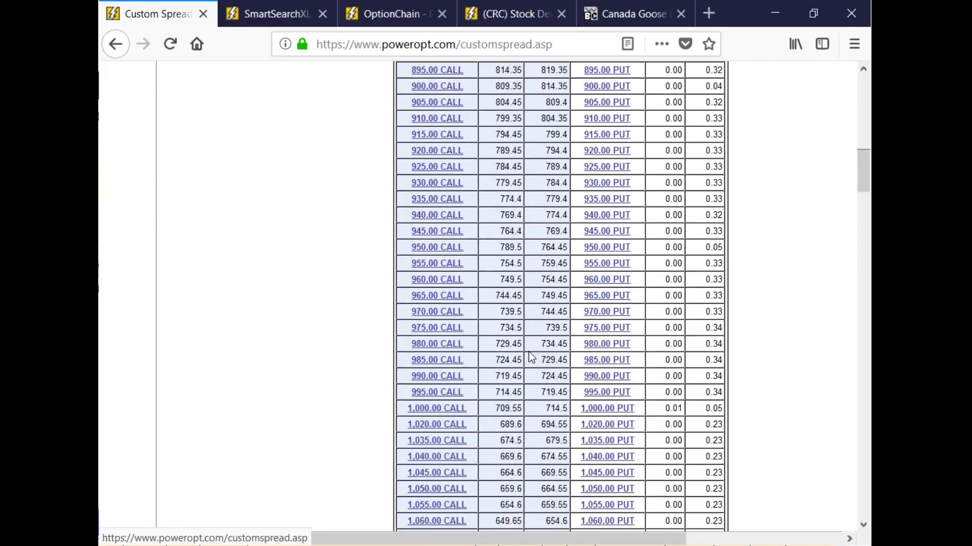
{"action": "scroll", "coordinate": [527, 357], "scroll_direction": "down", "scroll_amount": 20}
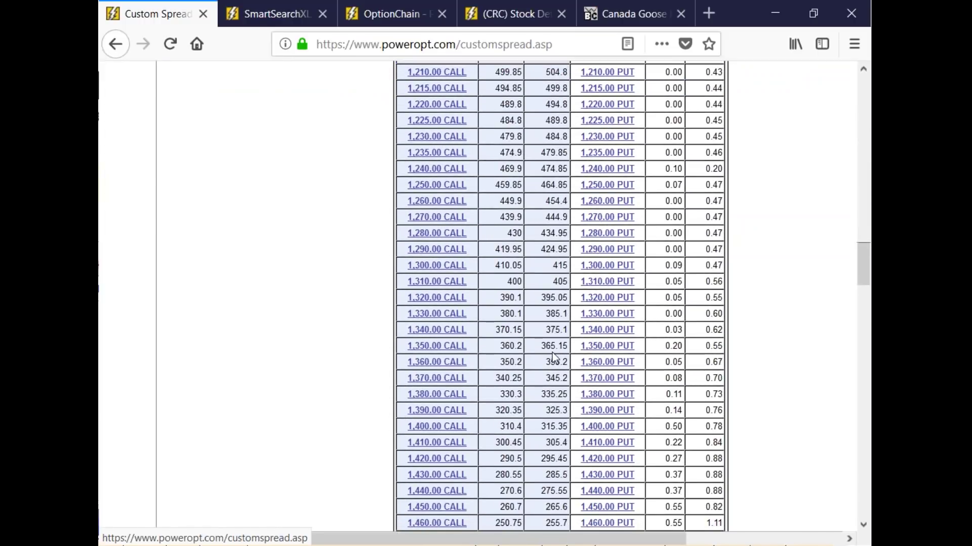
{"action": "scroll", "coordinate": [576, 375], "scroll_direction": "down", "scroll_amount": 8}
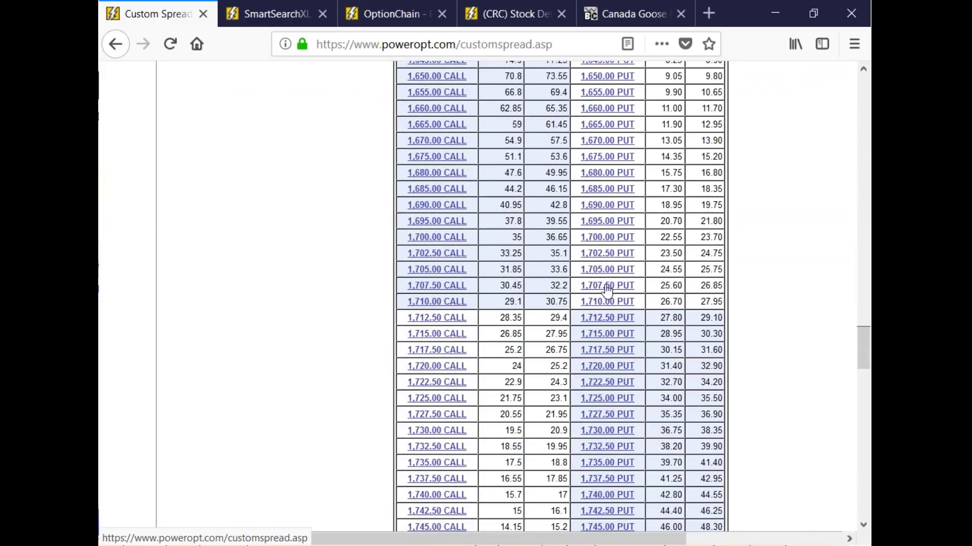
{"action": "left_click", "coordinate": [602, 237]}
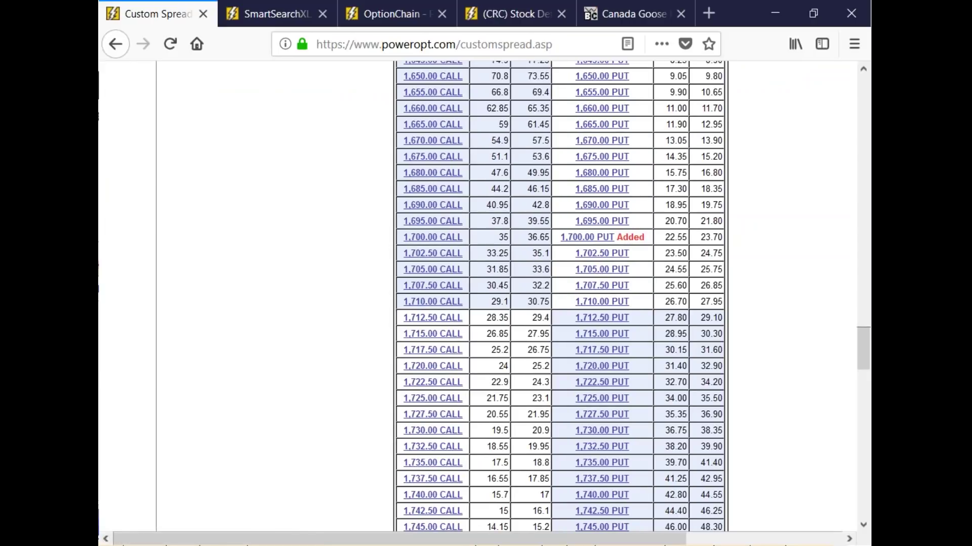
{"action": "scroll", "coordinate": [591, 327], "scroll_direction": "up", "scroll_amount": 3}
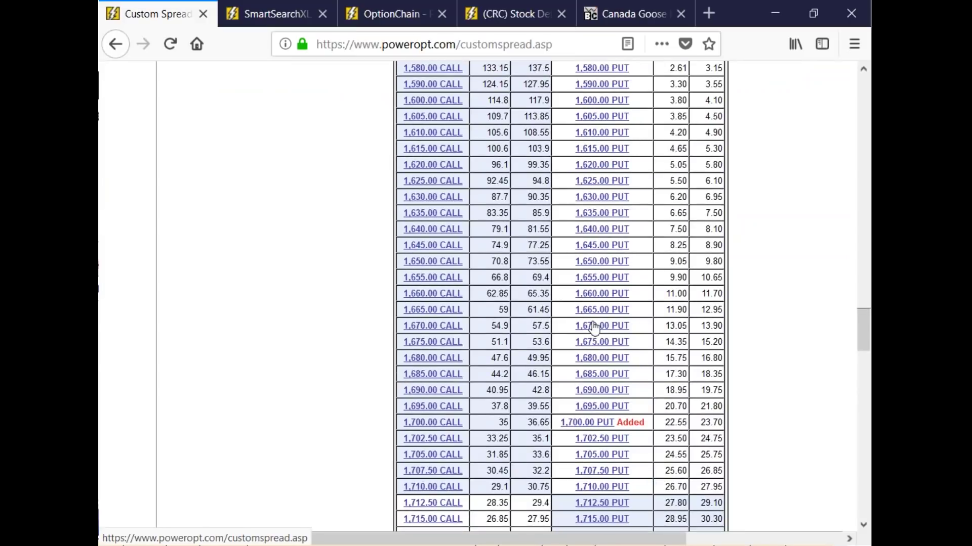
{"action": "left_click", "coordinate": [602, 262]}
{"action": "scroll", "coordinate": [638, 299], "scroll_direction": "down", "scroll_amount": 2}
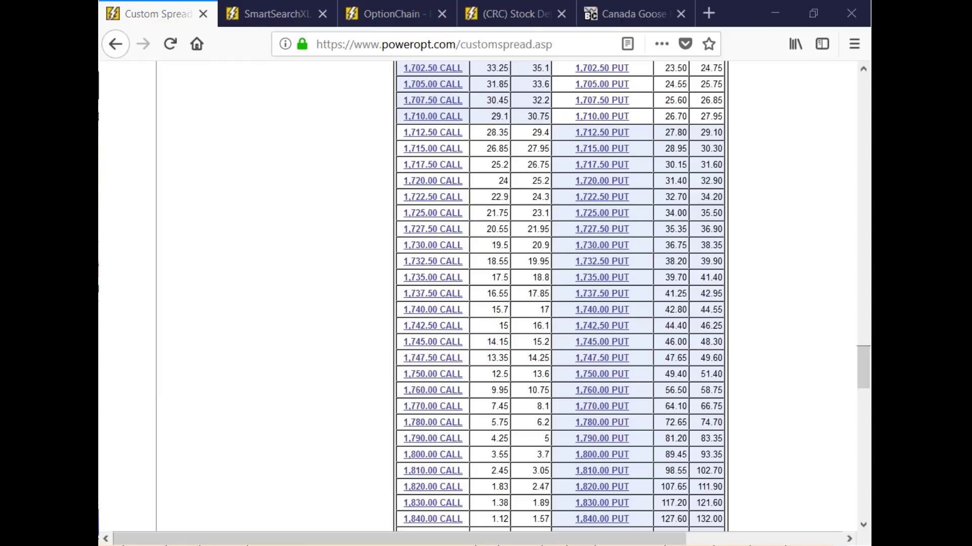
{"action": "scroll", "coordinate": [506, 299], "scroll_direction": "down", "scroll_amount": 15}
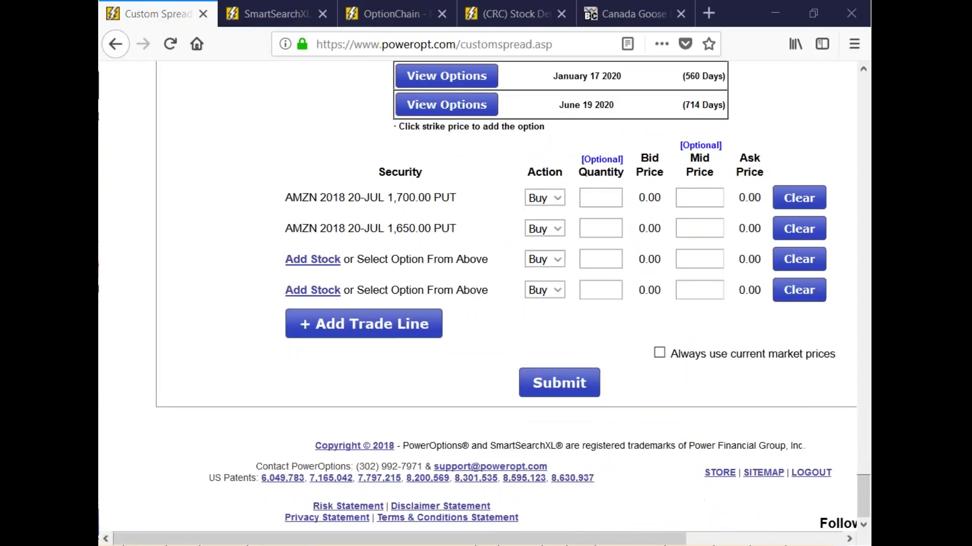
- Set the 1,700 put leg's action to Sell, leaving its quantity blank
{"action": "left_click", "coordinate": [557, 199]}
{"action": "left_click", "coordinate": [548, 231]}
{"action": "left_click", "coordinate": [612, 198]}
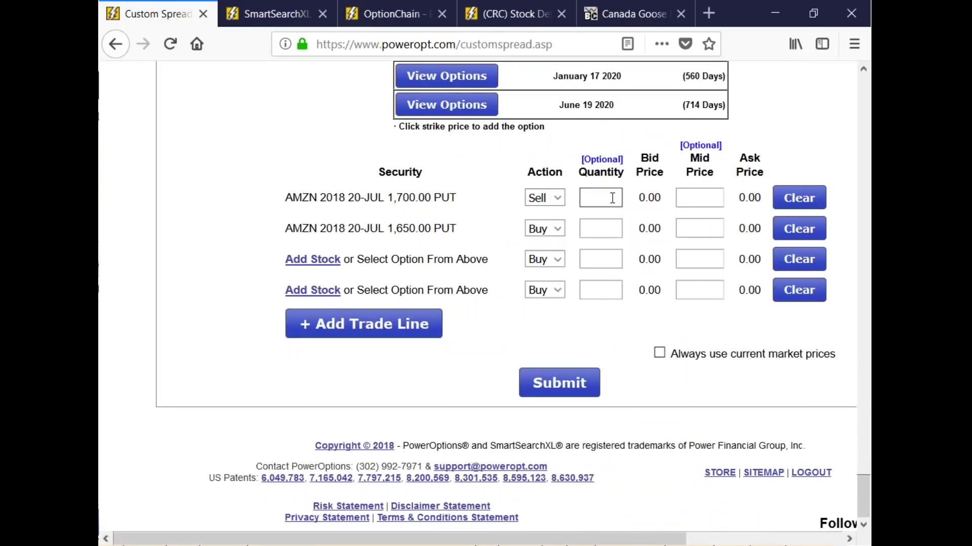
{"action": "type", "text": "1"}
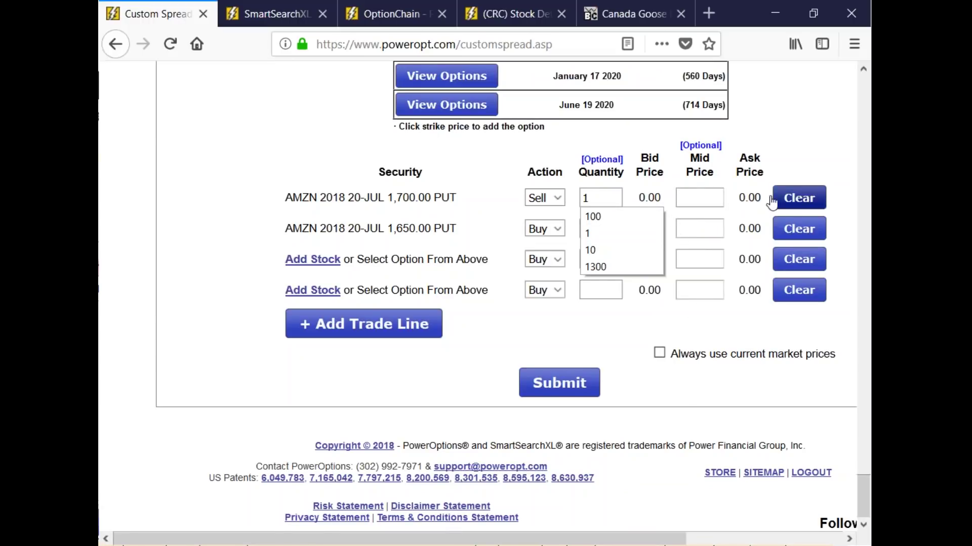
{"action": "left_click", "coordinate": [600, 197]}
{"action": "key", "text": "BackSpace"}
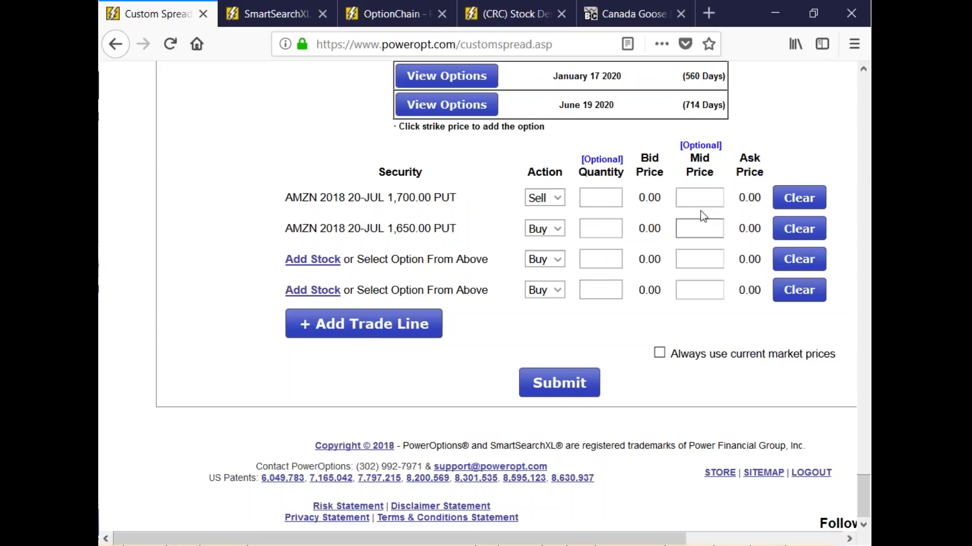
- Clear the 1,650 put leg and replace it with the July 20 2018 AMZN 1,695 put
{"action": "left_click", "coordinate": [785, 228]}
{"action": "scroll", "coordinate": [492, 146], "scroll_direction": "up", "scroll_amount": 15}
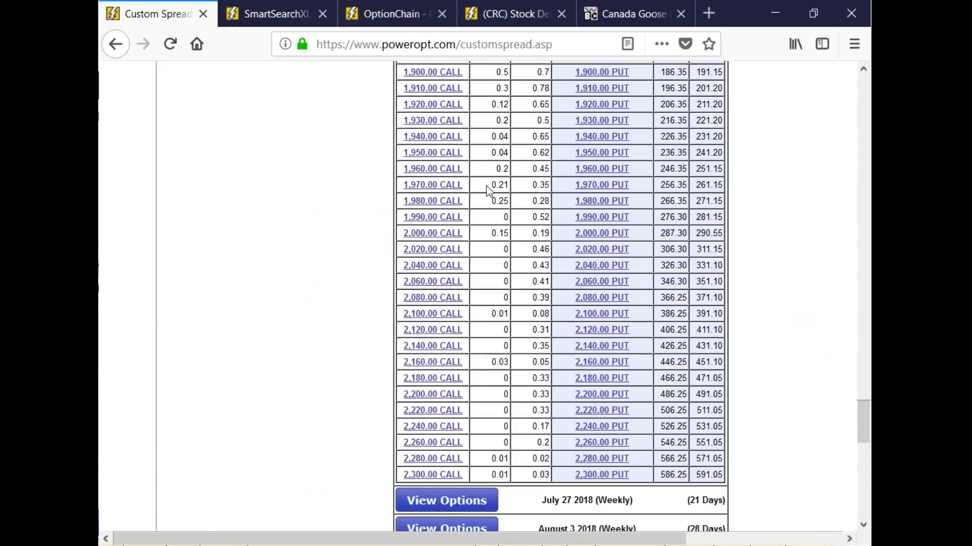
{"action": "scroll", "coordinate": [487, 187], "scroll_direction": "up", "scroll_amount": 20}
{"action": "left_click", "coordinate": [608, 233]}
{"action": "scroll", "coordinate": [582, 218], "scroll_direction": "down", "scroll_amount": 20}
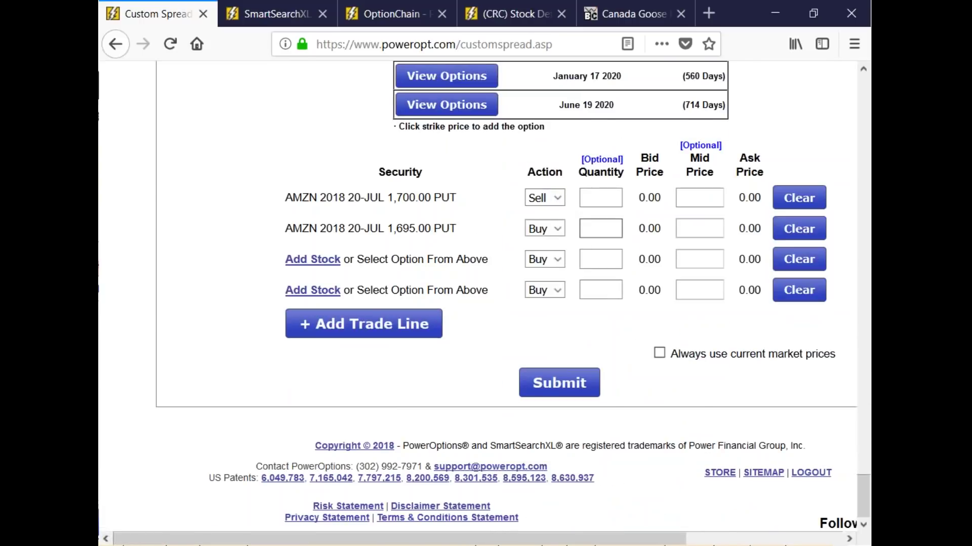
- Set the 1,700 put to quantity 1 and mid price 2.75, set the 1,695 put's mid price to 2.25, and submit the spread
{"action": "left_click", "coordinate": [603, 196]}
{"action": "type", "text": "1"}
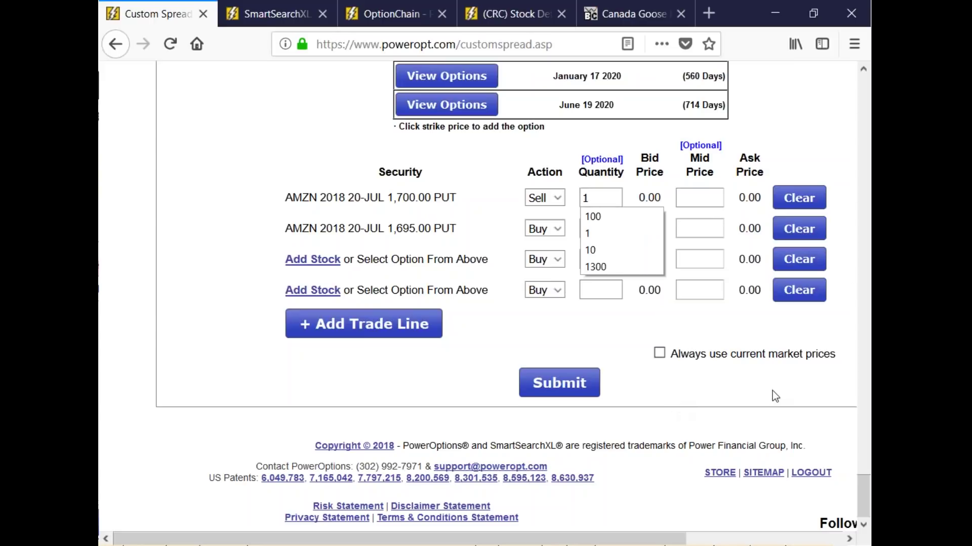
{"action": "left_click", "coordinate": [707, 200]}
{"action": "type", "text": "2.75"}
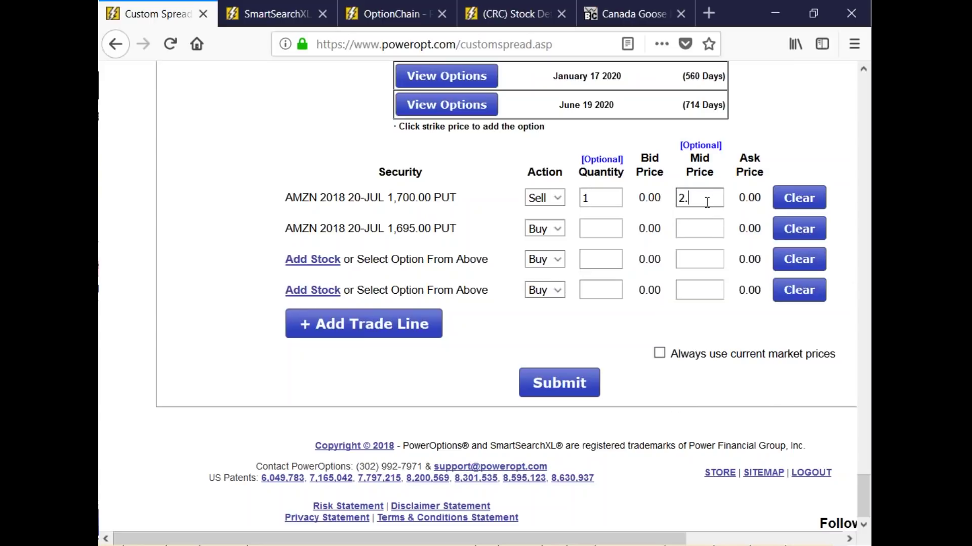
{"action": "left_click", "coordinate": [701, 229]}
{"action": "type", "text": "2."}
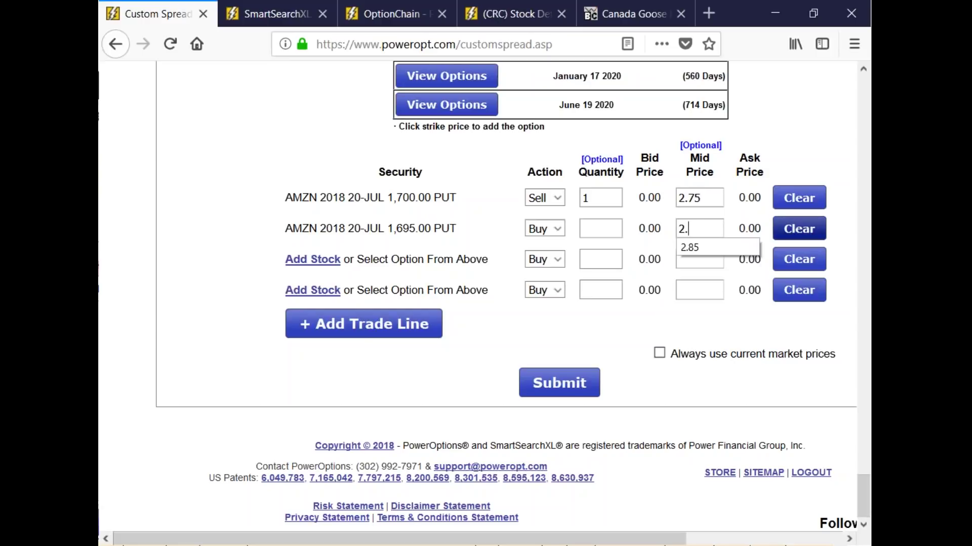
{"action": "type", "text": "25"}
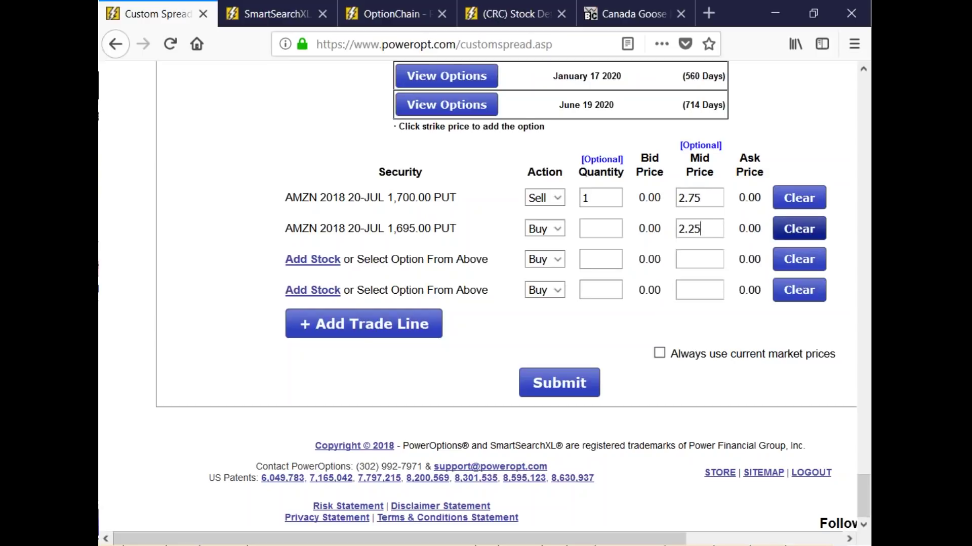
{"action": "left_click", "coordinate": [570, 392]}
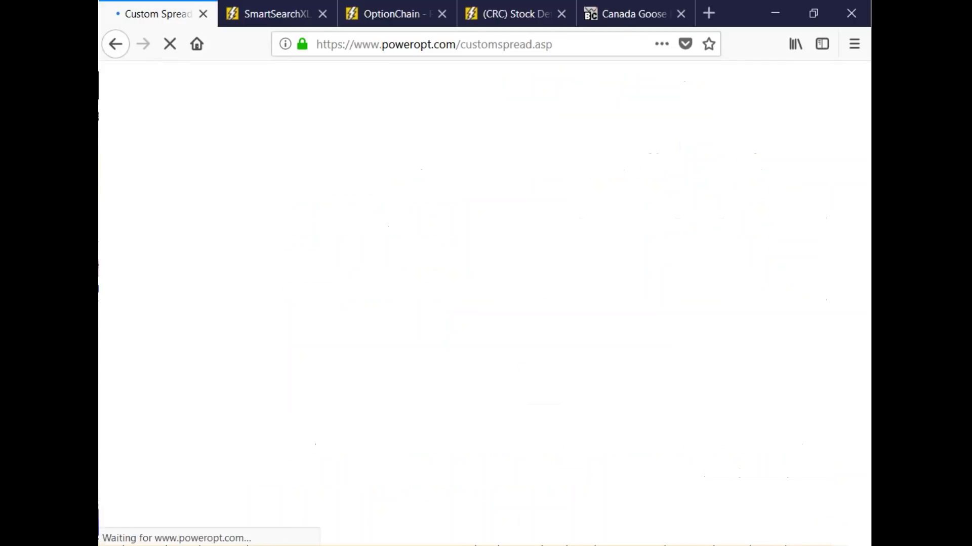
- Examine the AMZN custom spread analysis, highlighting the max profit and viewing the profit/loss chart
{"action": "scroll", "coordinate": [566, 380], "scroll_direction": "down", "scroll_amount": 10}
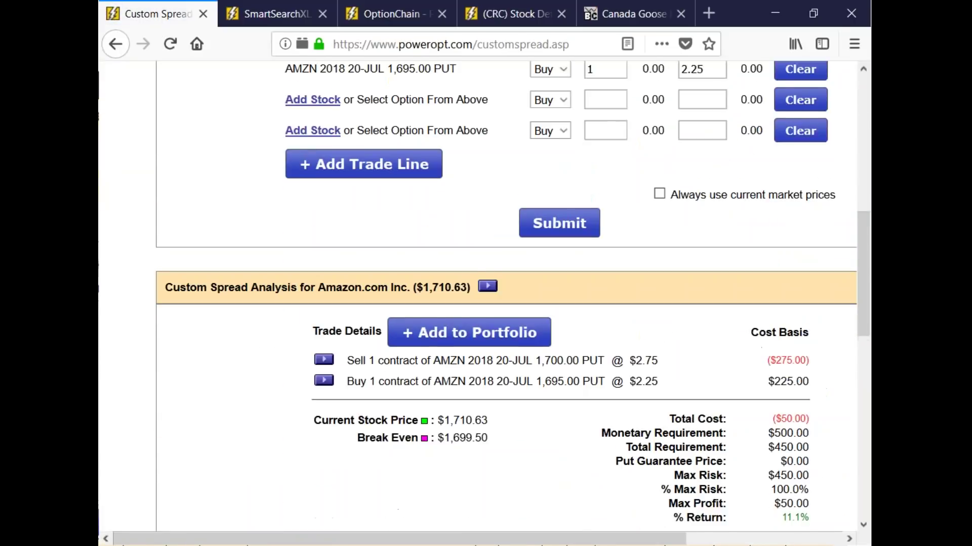
{"action": "double_click", "coordinate": [774, 320]}
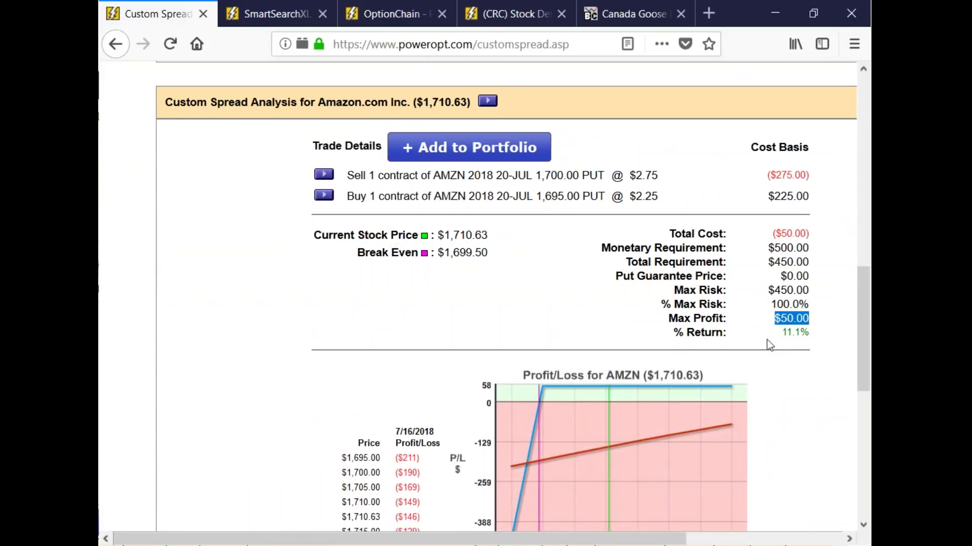
{"action": "scroll", "coordinate": [752, 358], "scroll_direction": "up", "scroll_amount": 6}
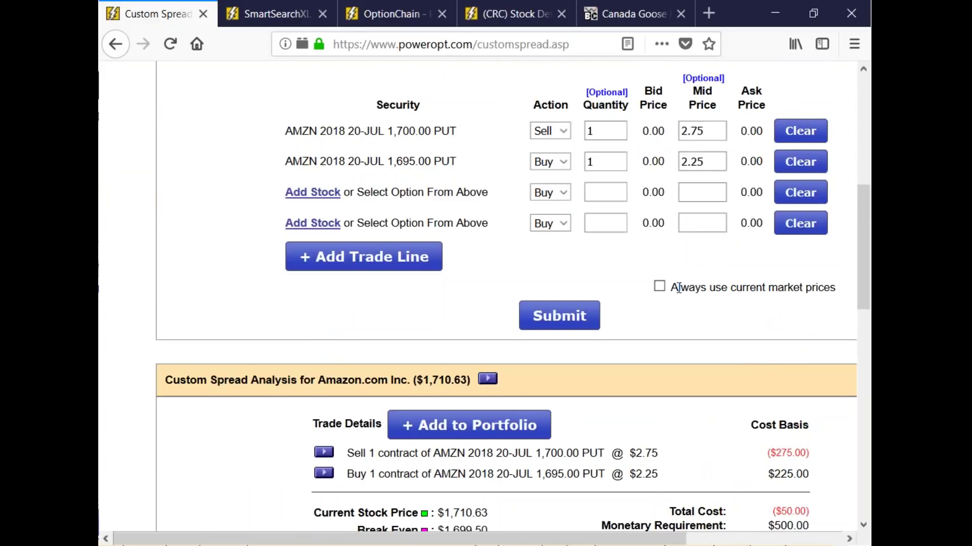
{"action": "scroll", "coordinate": [677, 291], "scroll_direction": "down", "scroll_amount": 10}
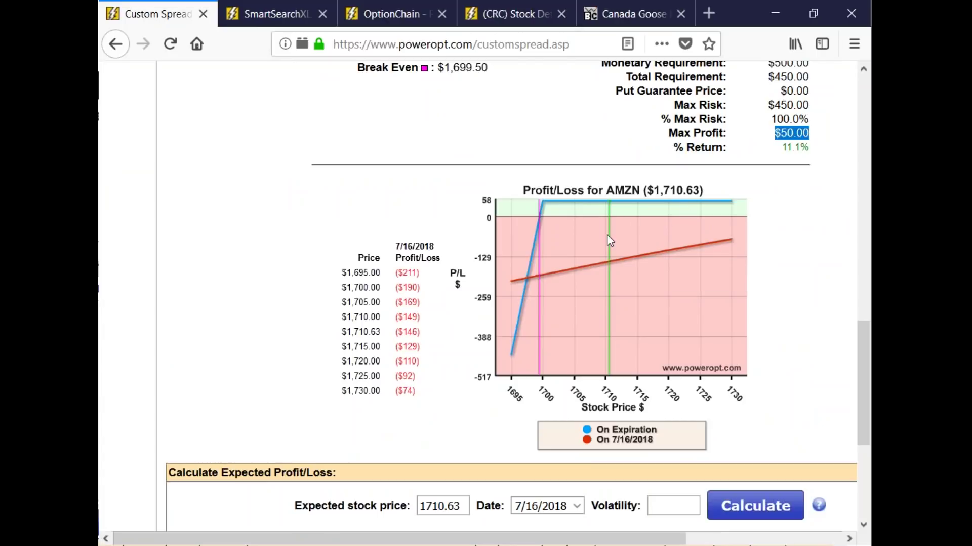
{"action": "left_click", "coordinate": [490, 135]}
{"action": "scroll", "coordinate": [487, 138], "scroll_direction": "up", "scroll_amount": 3}
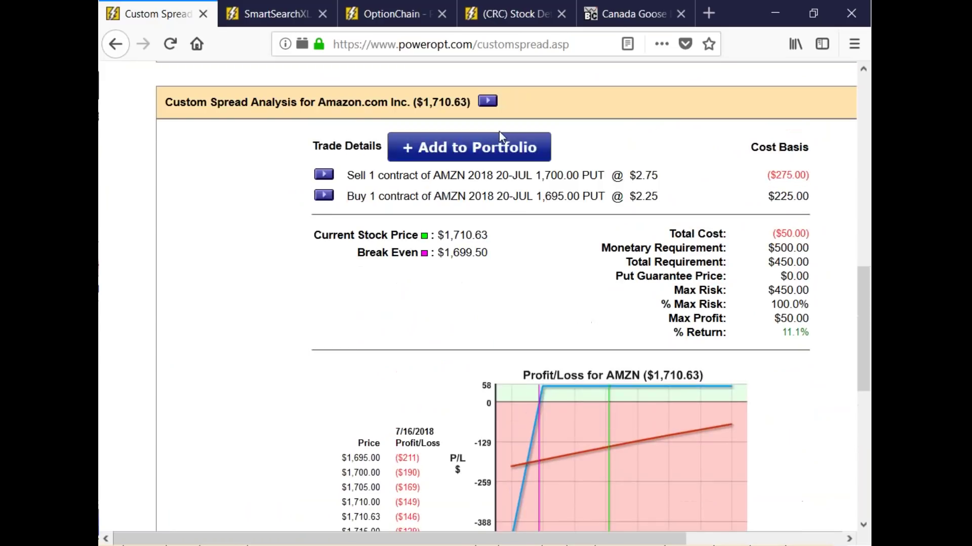
- Open the Big Charts page for Amazon from the spread analysis and view its price chart
{"action": "left_click", "coordinate": [487, 100]}
{"action": "mouse_move", "coordinate": [521, 162]}
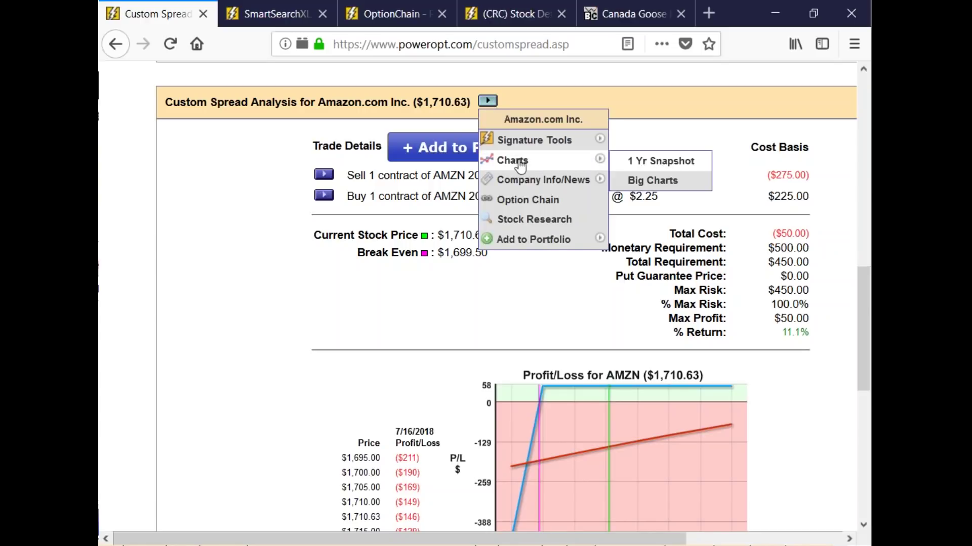
{"action": "left_click", "coordinate": [647, 183]}
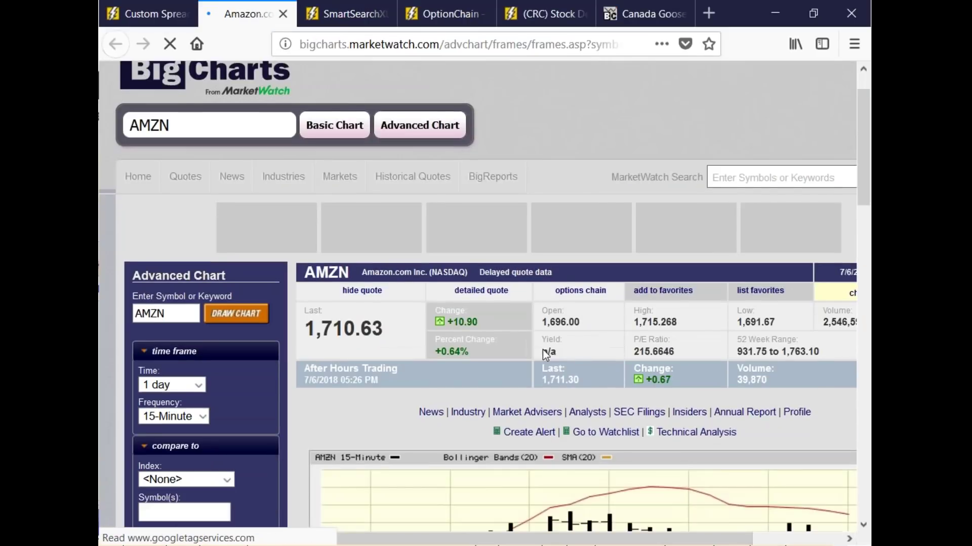
{"action": "scroll", "coordinate": [542, 350], "scroll_direction": "down", "scroll_amount": 4}
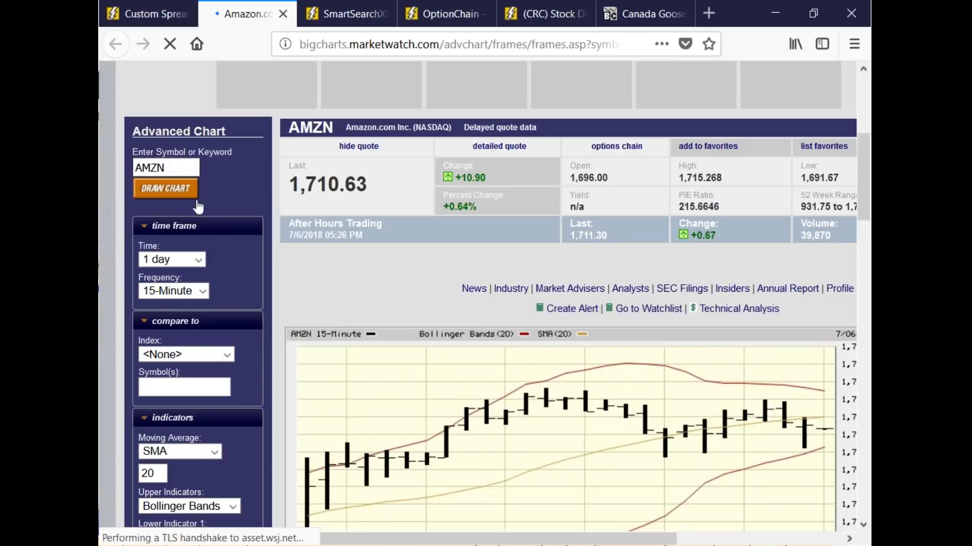
- Redraw the AMZN chart with a 3 months time frame and Daily frequency, and view its price and lower indicator charts
{"action": "left_click", "coordinate": [198, 259]}
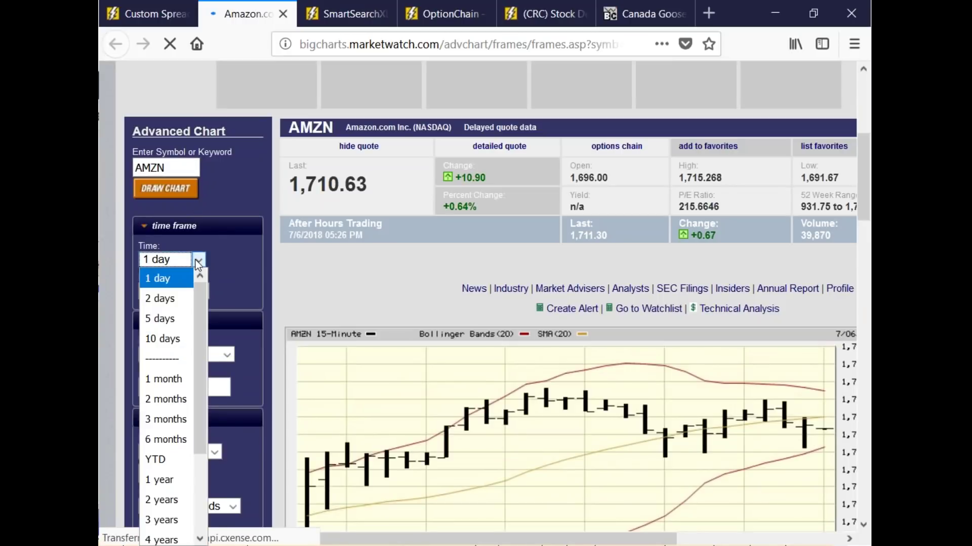
{"action": "left_click", "coordinate": [171, 420]}
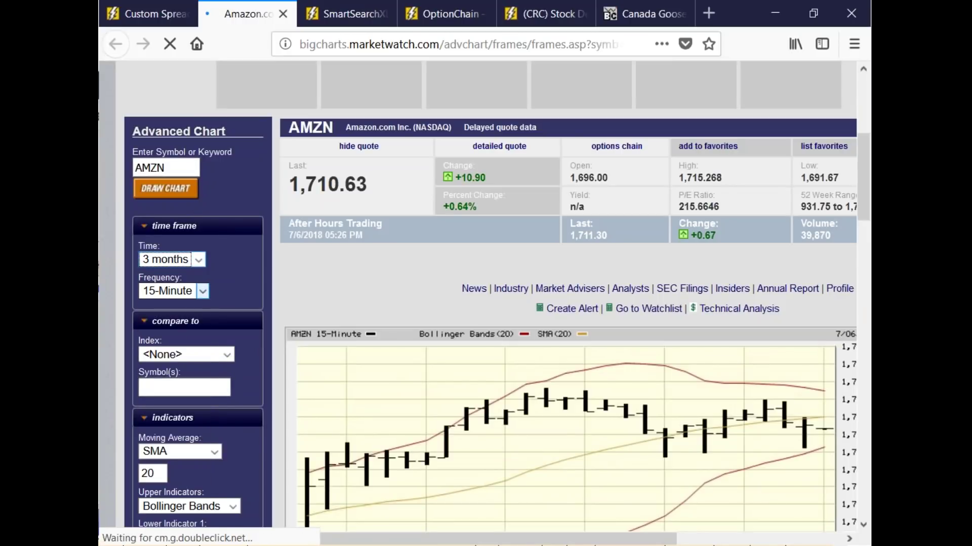
{"action": "left_click", "coordinate": [202, 291]}
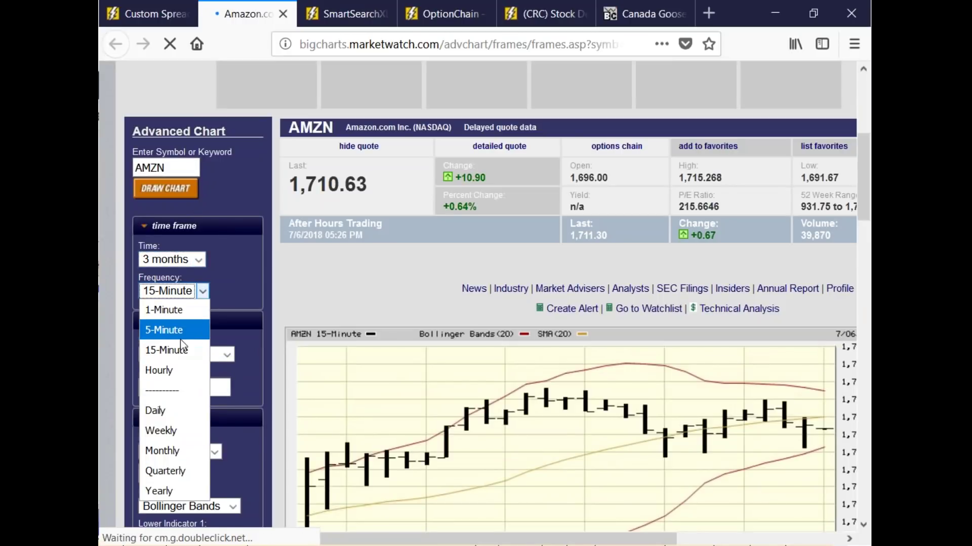
{"action": "left_click", "coordinate": [168, 411]}
{"action": "left_click", "coordinate": [180, 190]}
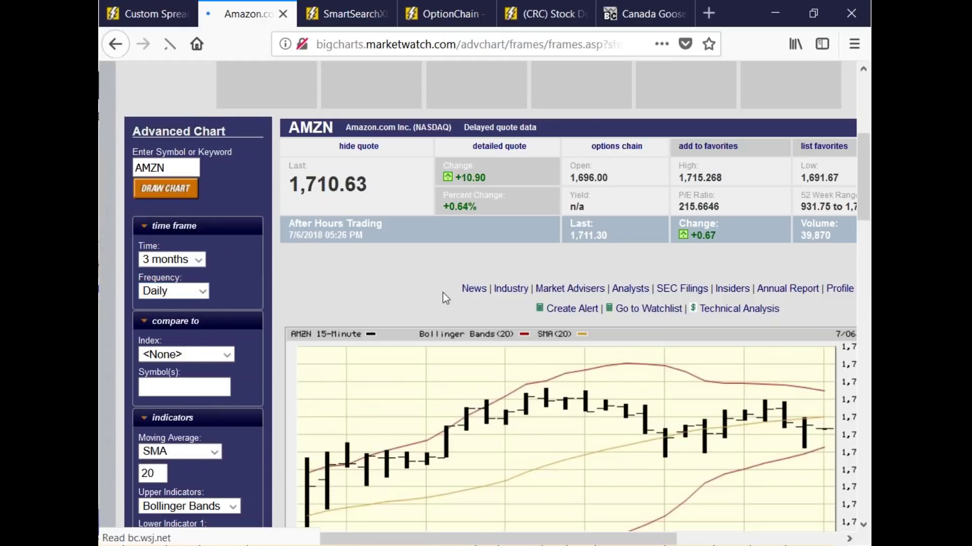
{"action": "scroll", "coordinate": [445, 314], "scroll_direction": "down", "scroll_amount": 7}
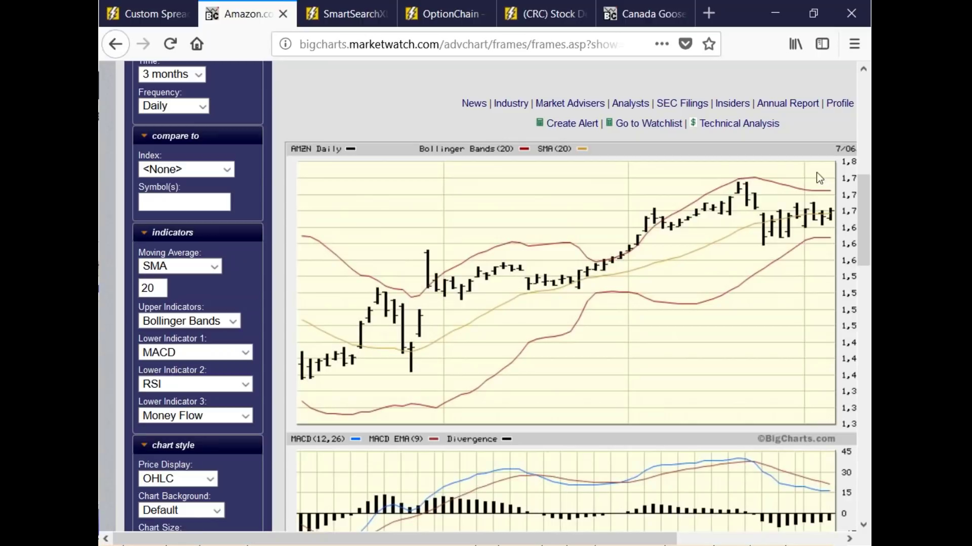
{"action": "scroll", "coordinate": [835, 468], "scroll_direction": "down", "scroll_amount": 4}
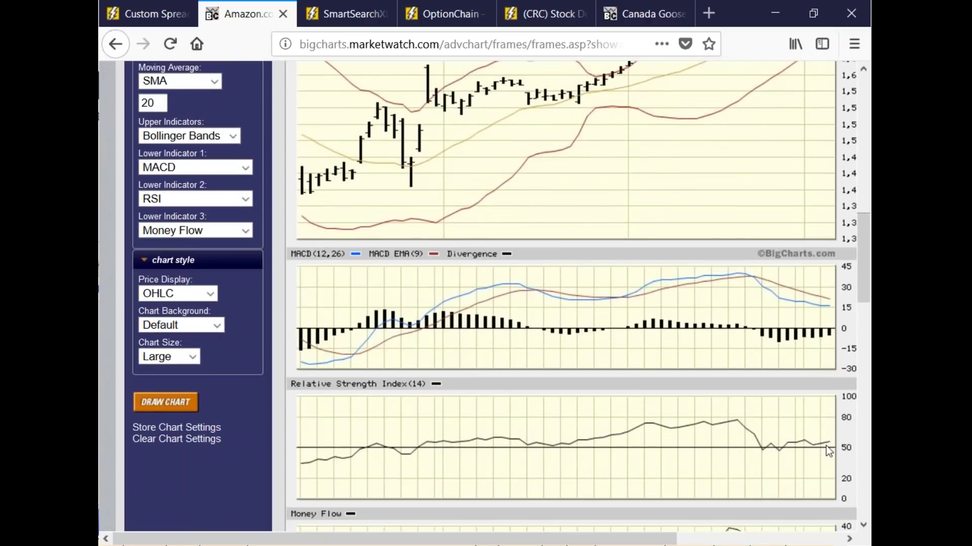